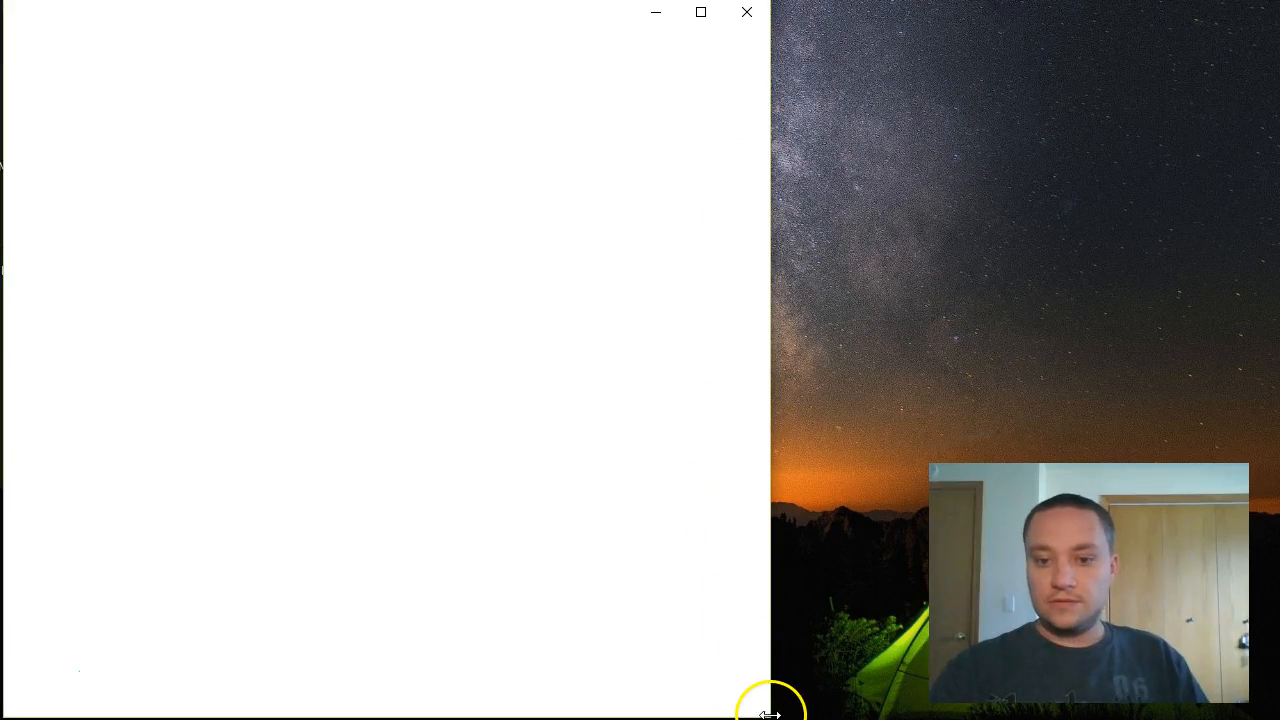
- Widen the browser window and open the Zoho apps home page from the bookmarked Zoho website
drag(766, 714, 1278, 714)
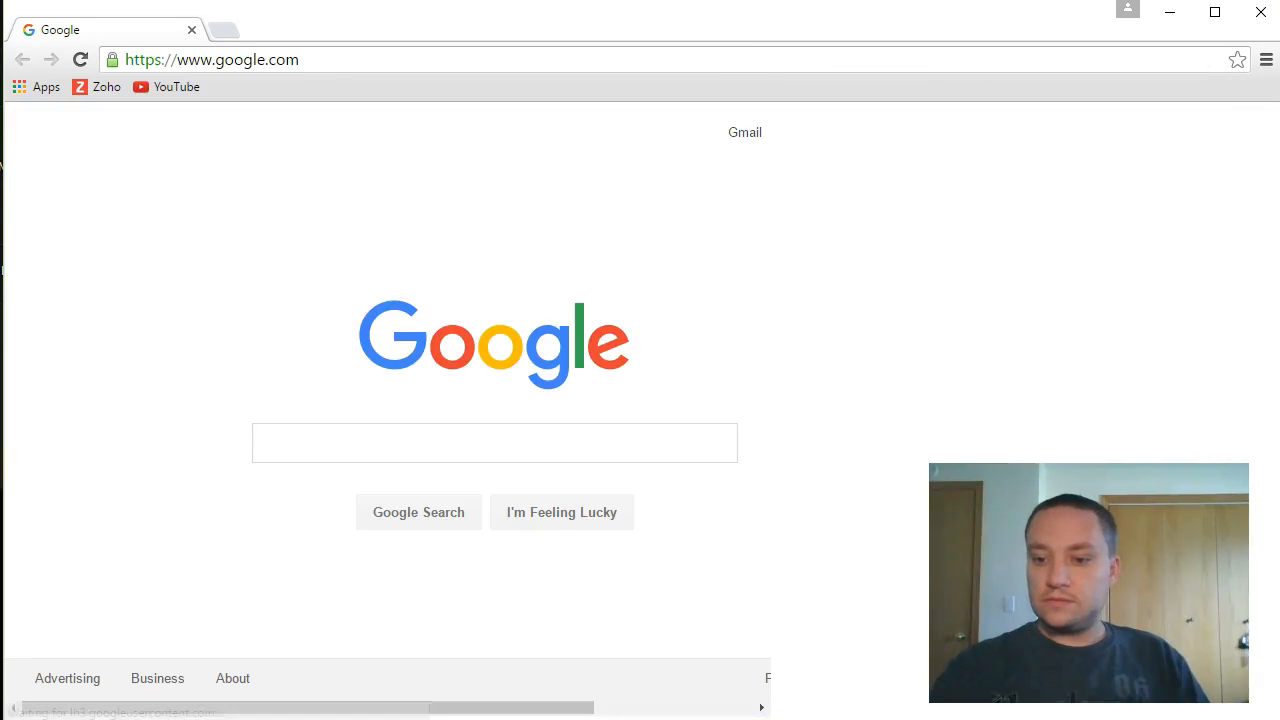
click(677, 443)
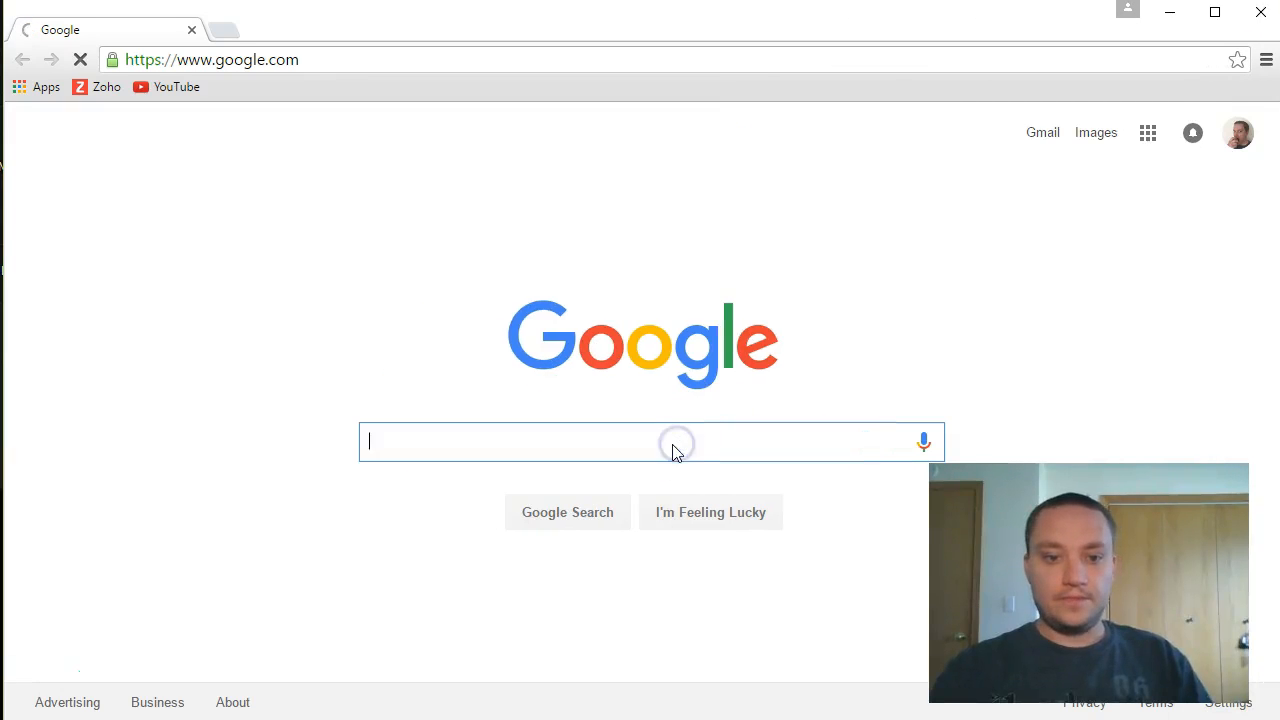
click(92, 85)
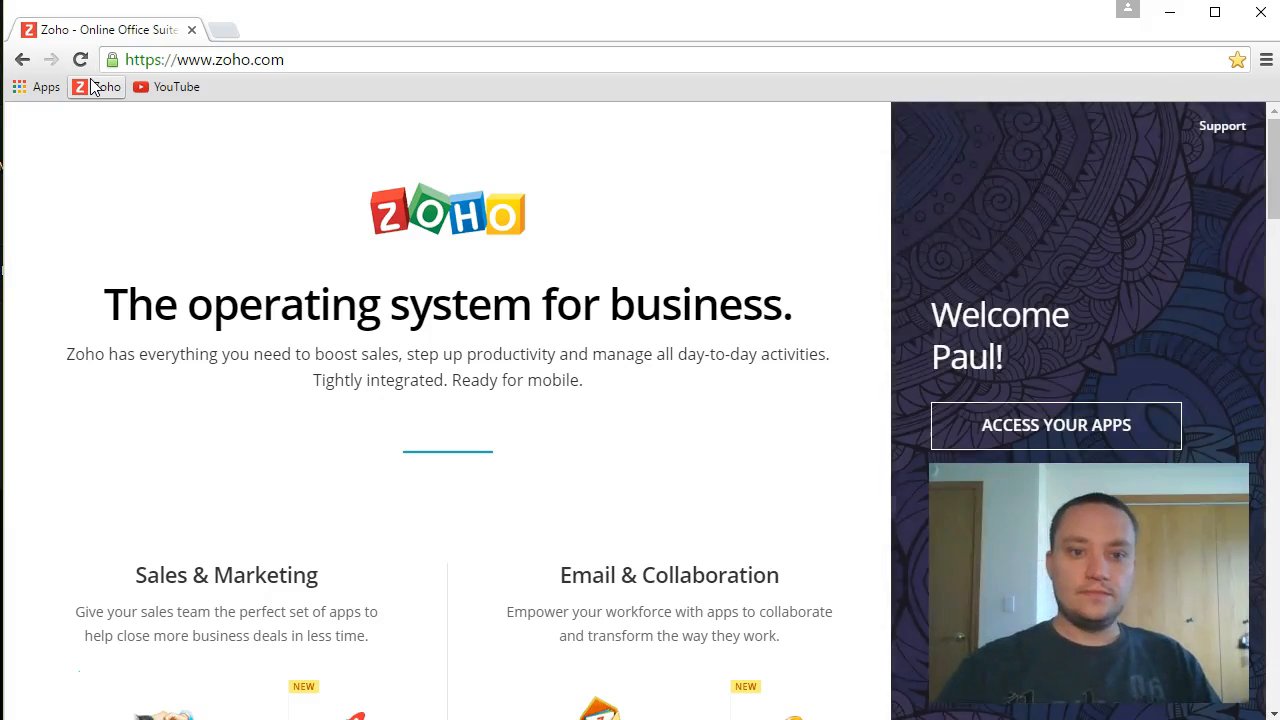
click(1055, 424)
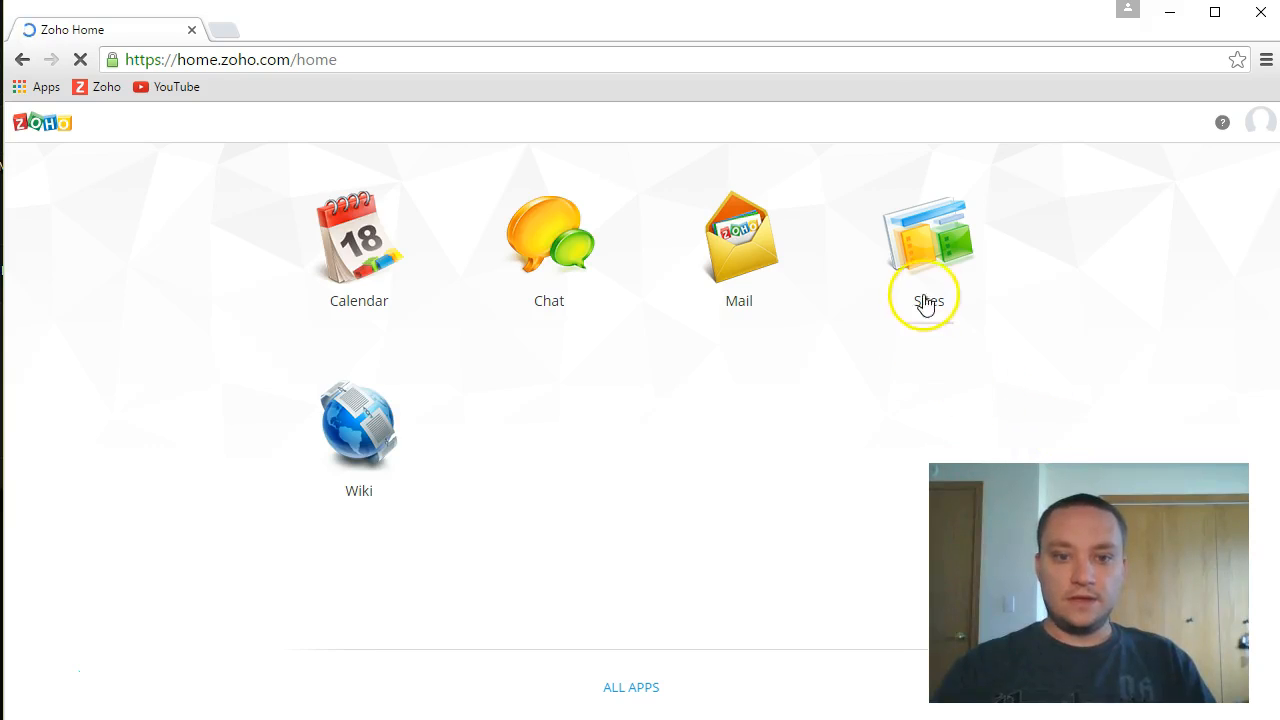
- Open Zoho Sites and load the Lunch Hour Web site in the site editor
click(923, 257)
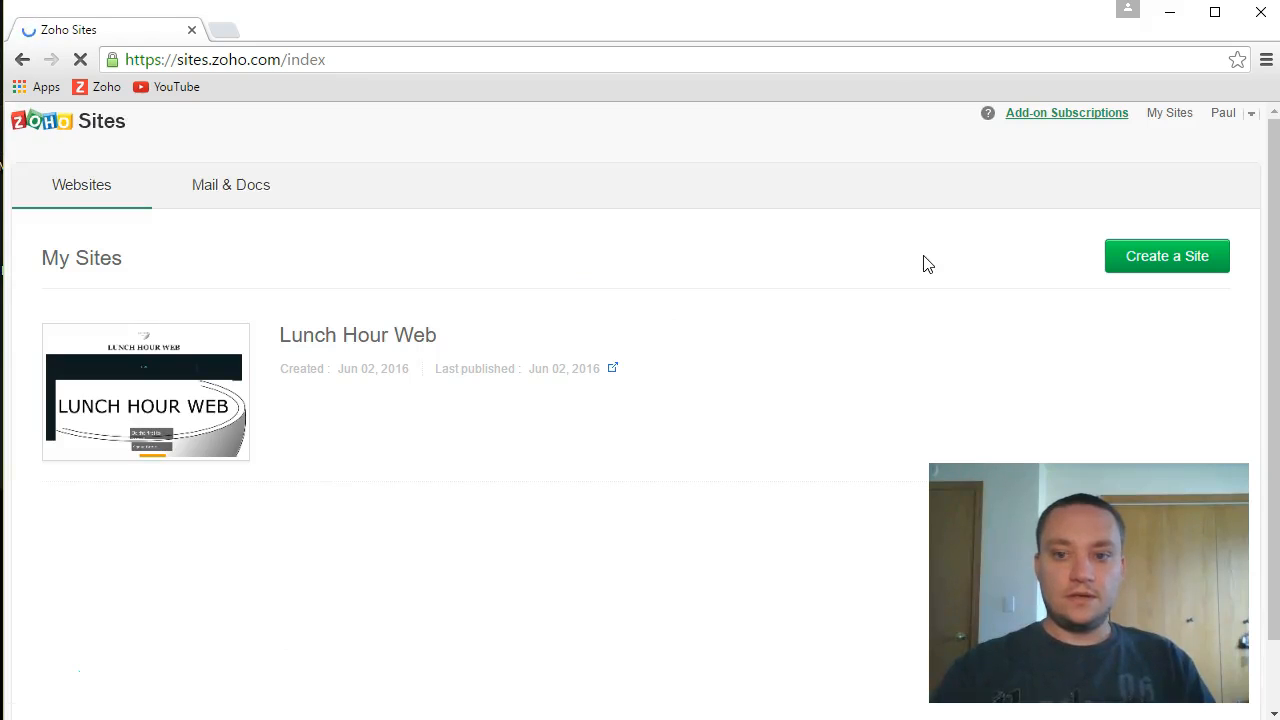
mouse_move(363, 343)
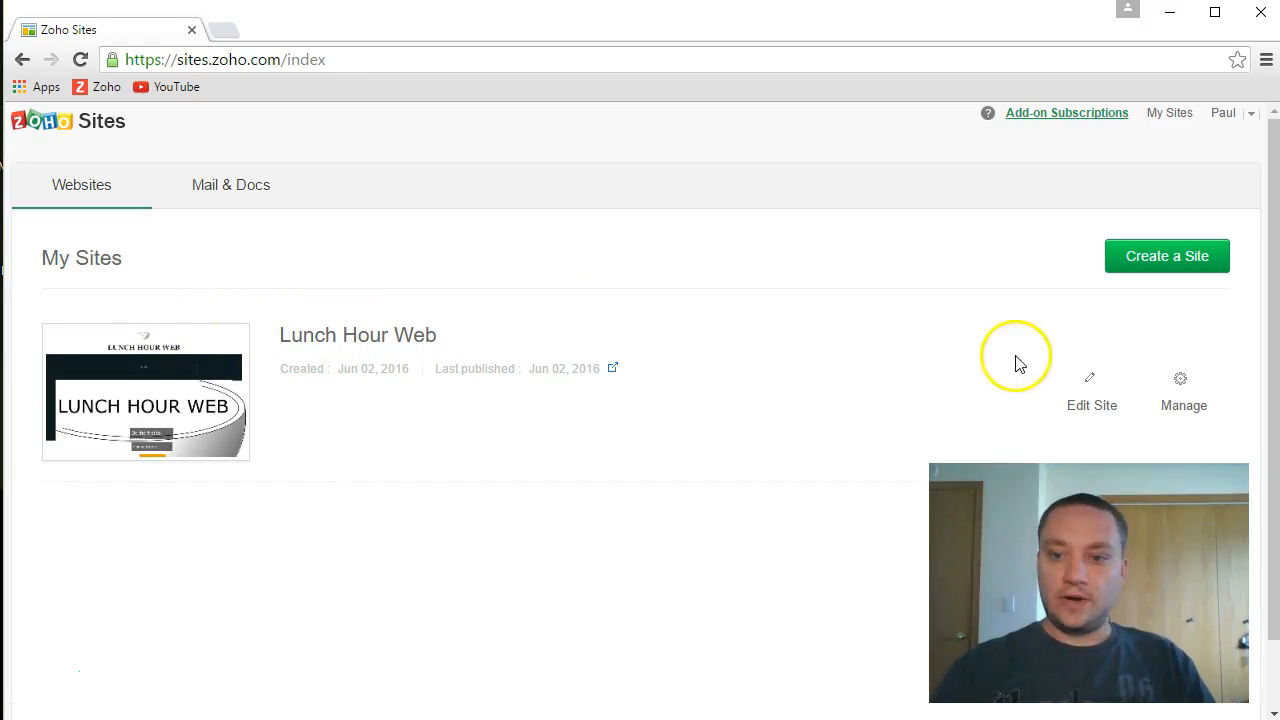
click(1103, 392)
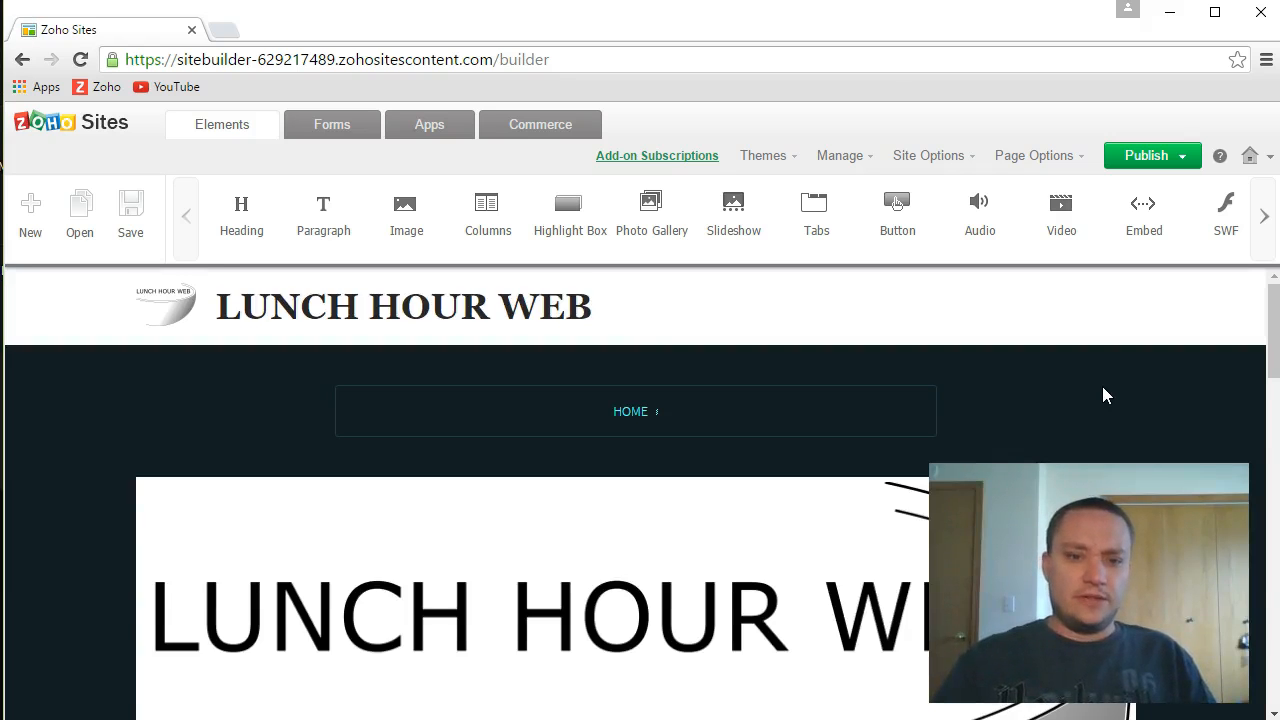
- Review the home page from the banner through the About, Domain Name and Custom Email columns, newsletter box and Problem and Solution text
scroll(1080, 400, down, 1)
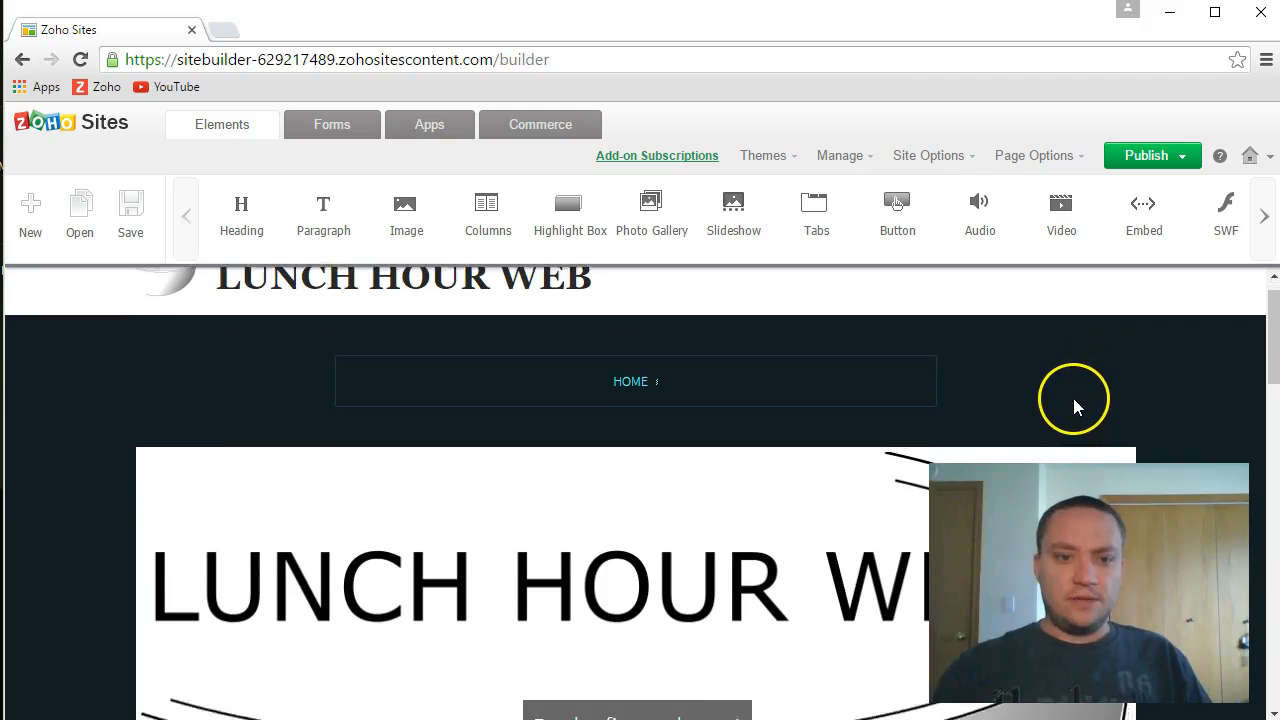
scroll(1073, 398, down, 8)
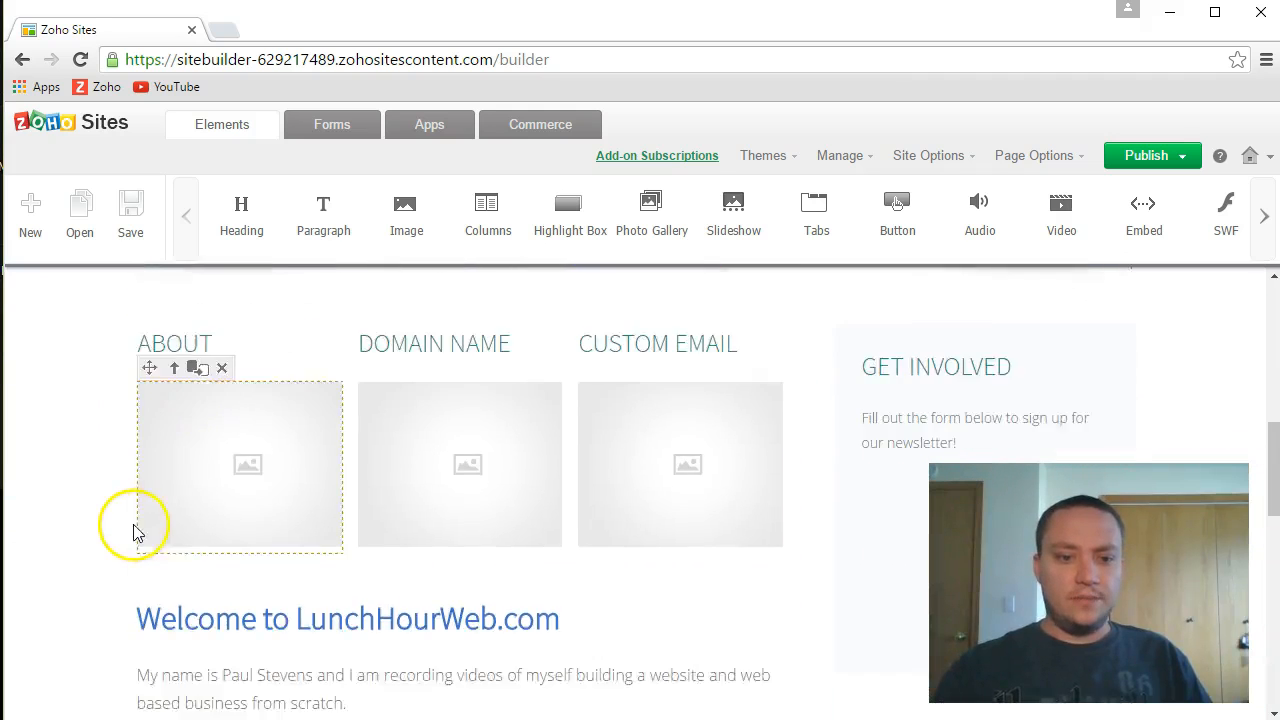
scroll(200, 530, down, 2)
scroll(240, 490, up, 4)
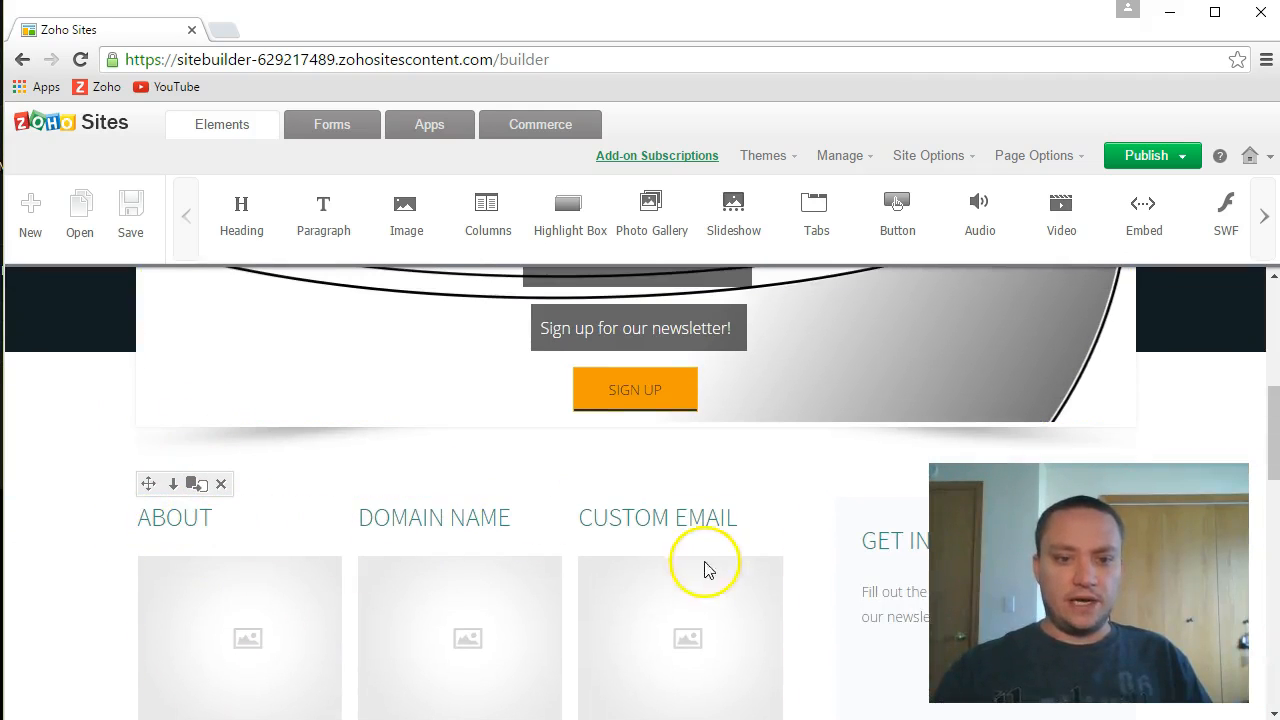
scroll(766, 574, down, 1)
scroll(783, 500, down, 1)
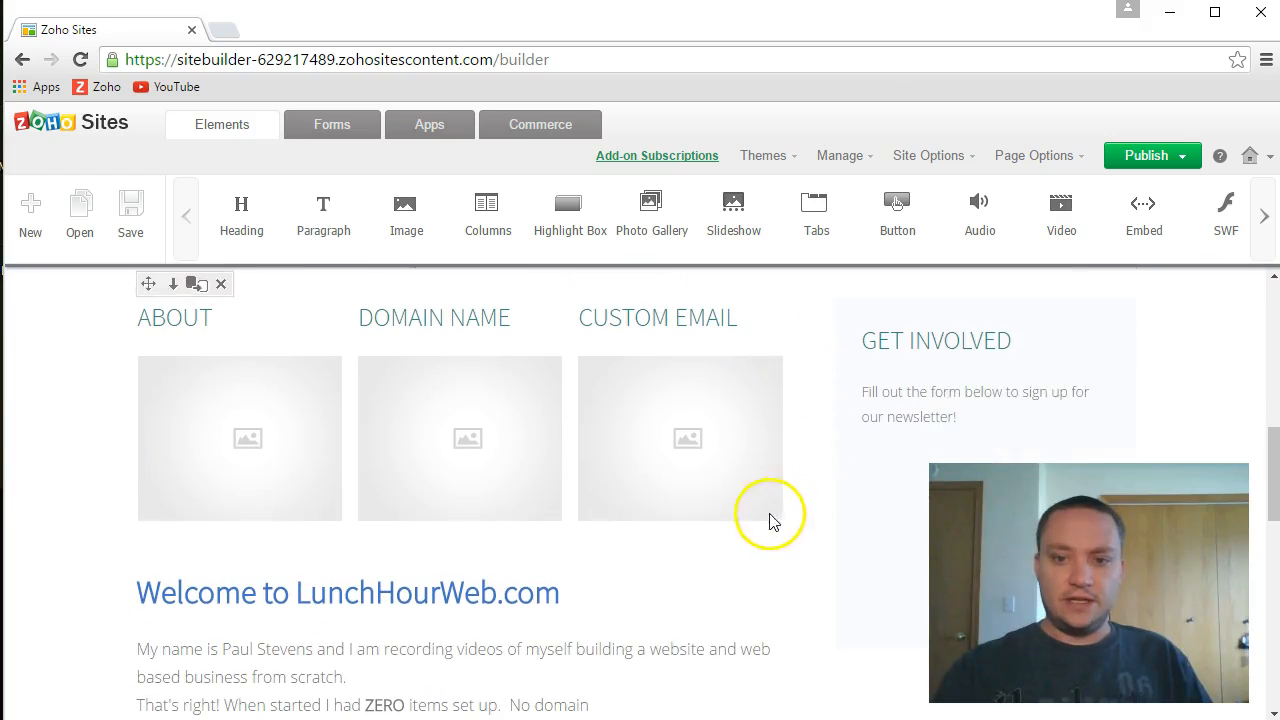
scroll(897, 337, down, 1)
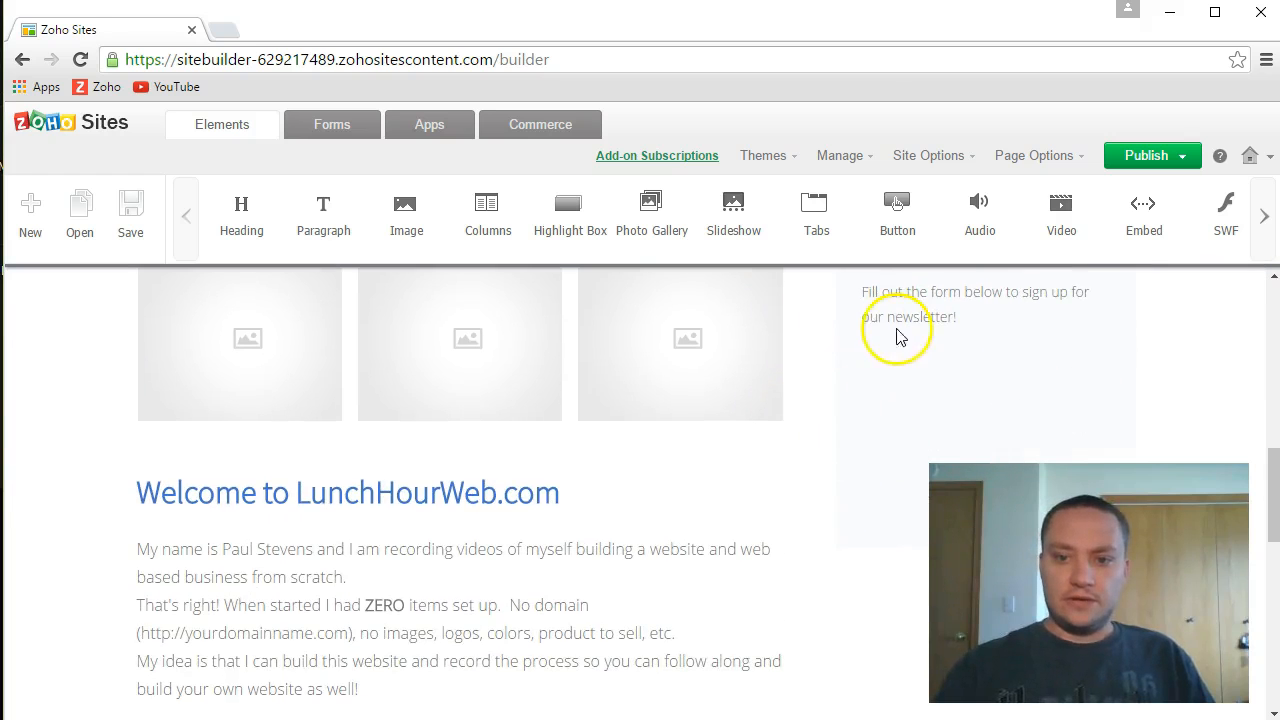
scroll(840, 455, down, 1)
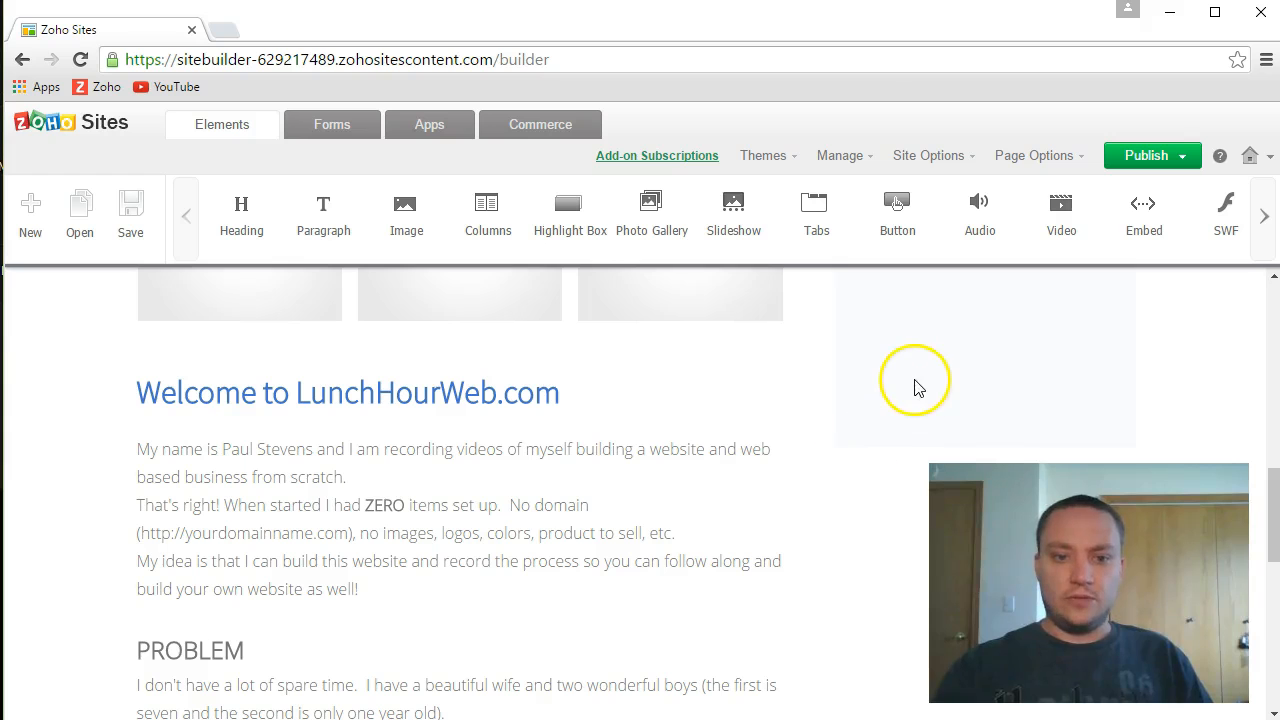
scroll(333, 540, down, 3)
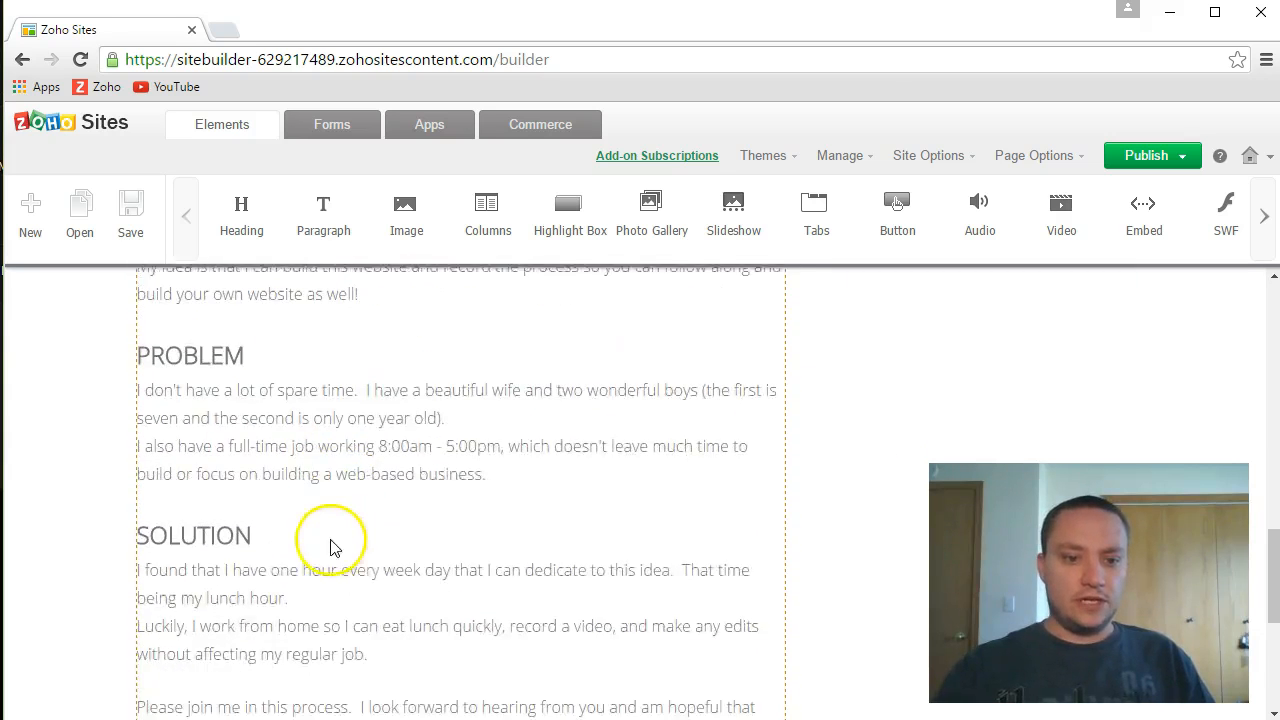
scroll(326, 545, down, 4)
scroll(335, 535, up, 4)
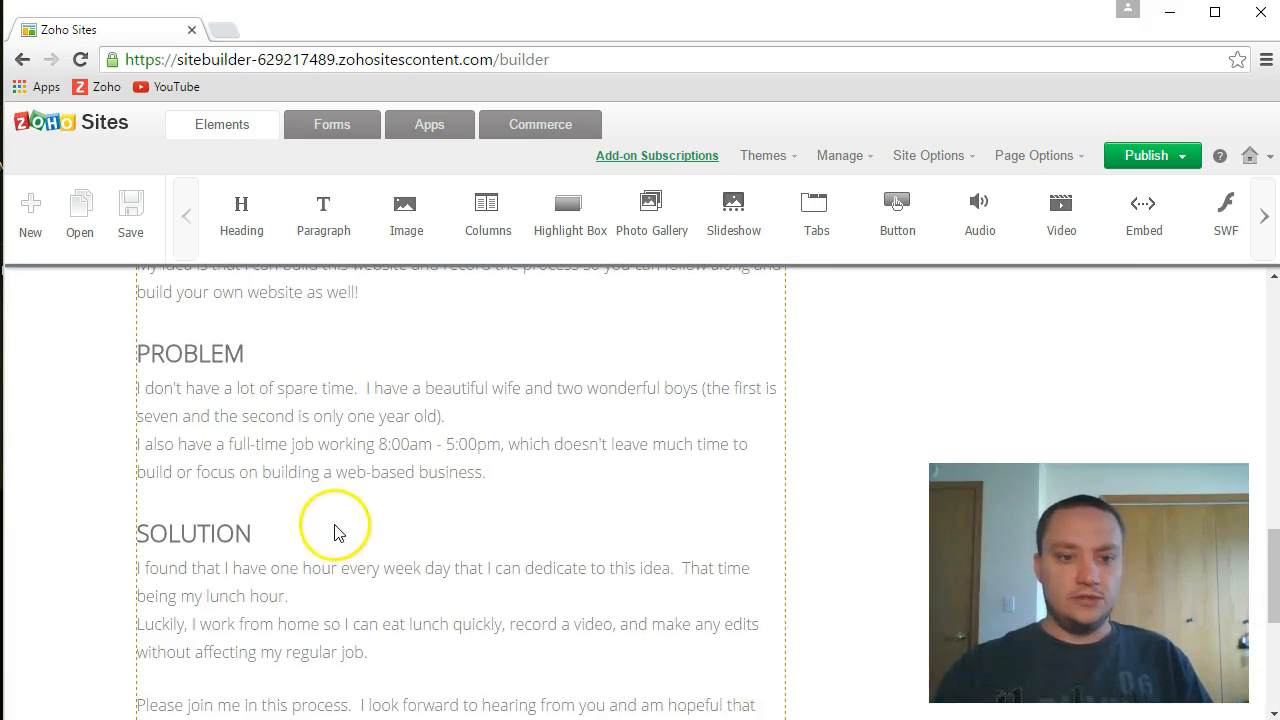
scroll(230, 420, up, 1)
- Examine the welcome text, image placeholders and column headings again, ending at the site title and navigation in the page header
drag(139, 308, 360, 452)
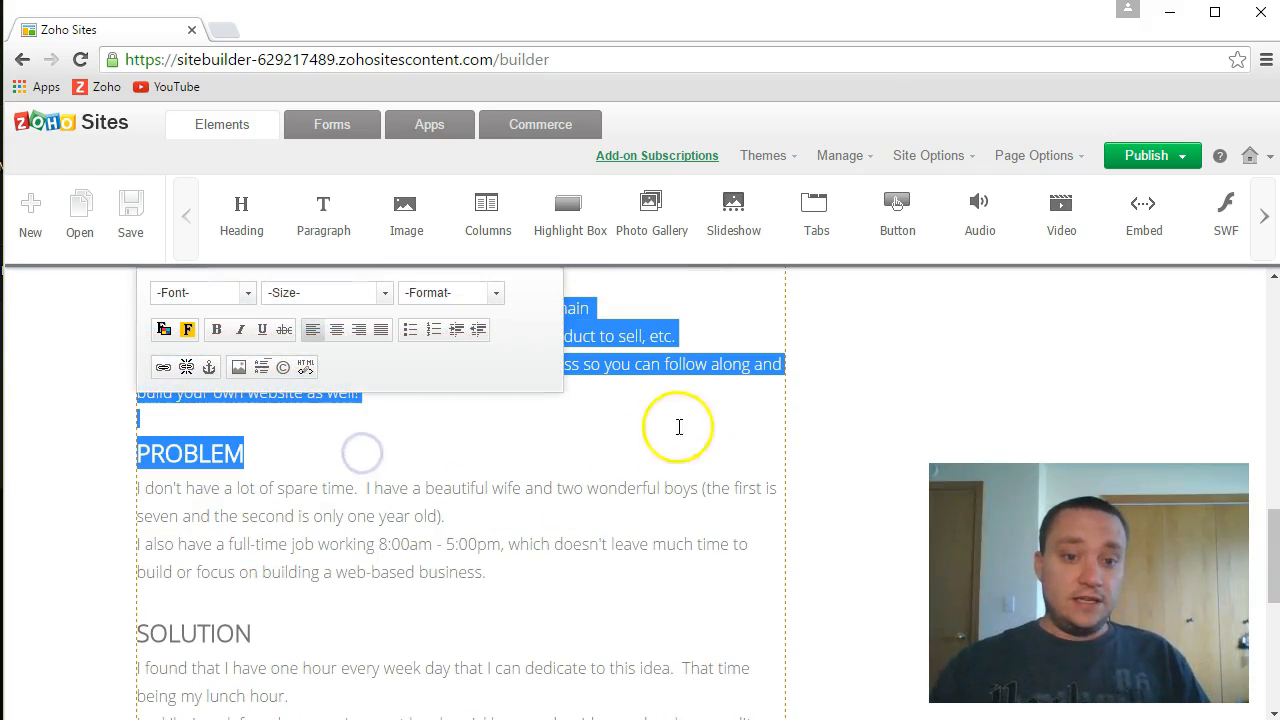
click(806, 400)
scroll(560, 405, up, 3)
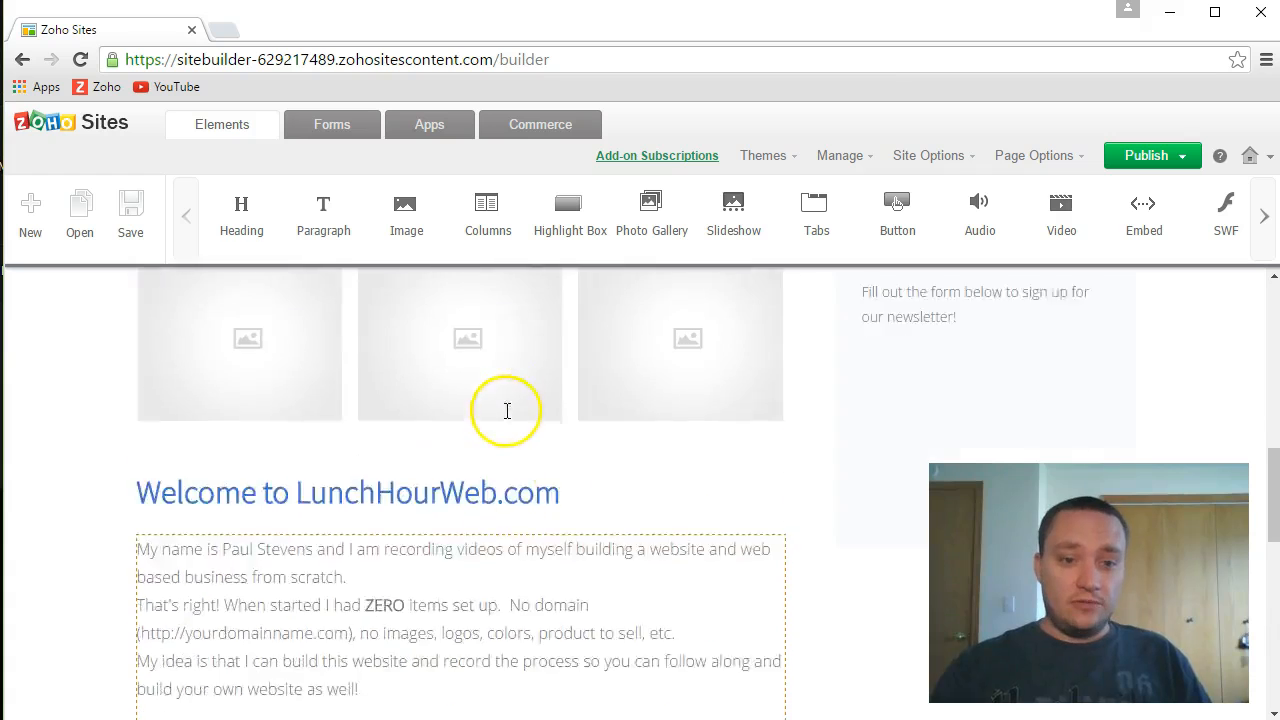
scroll(243, 449, up, 1)
scroll(281, 483, down, 1)
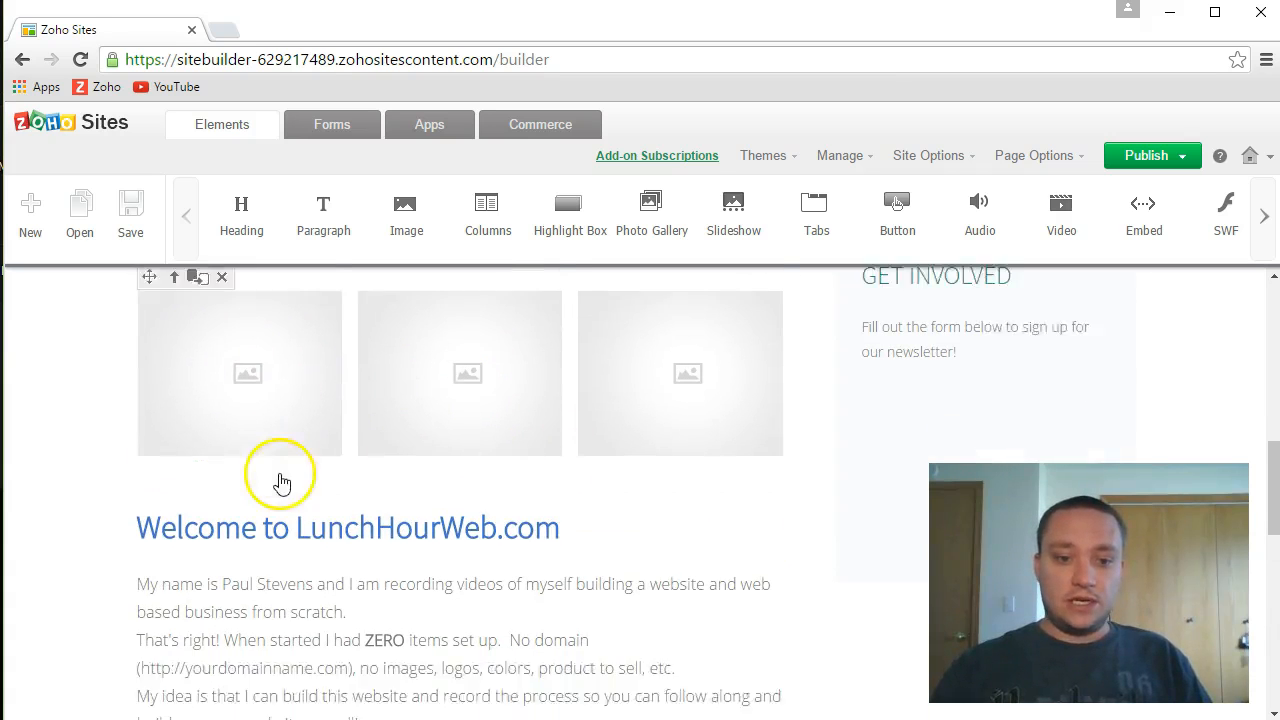
scroll(281, 483, down, 1)
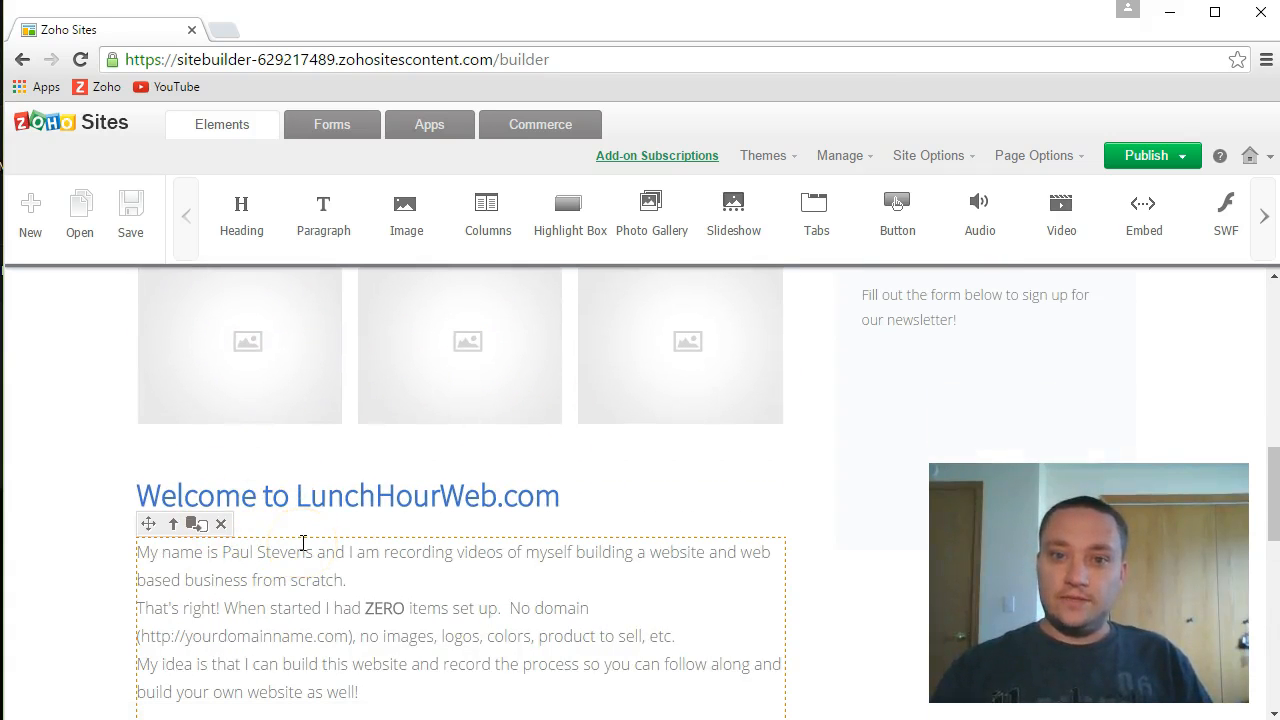
click(294, 542)
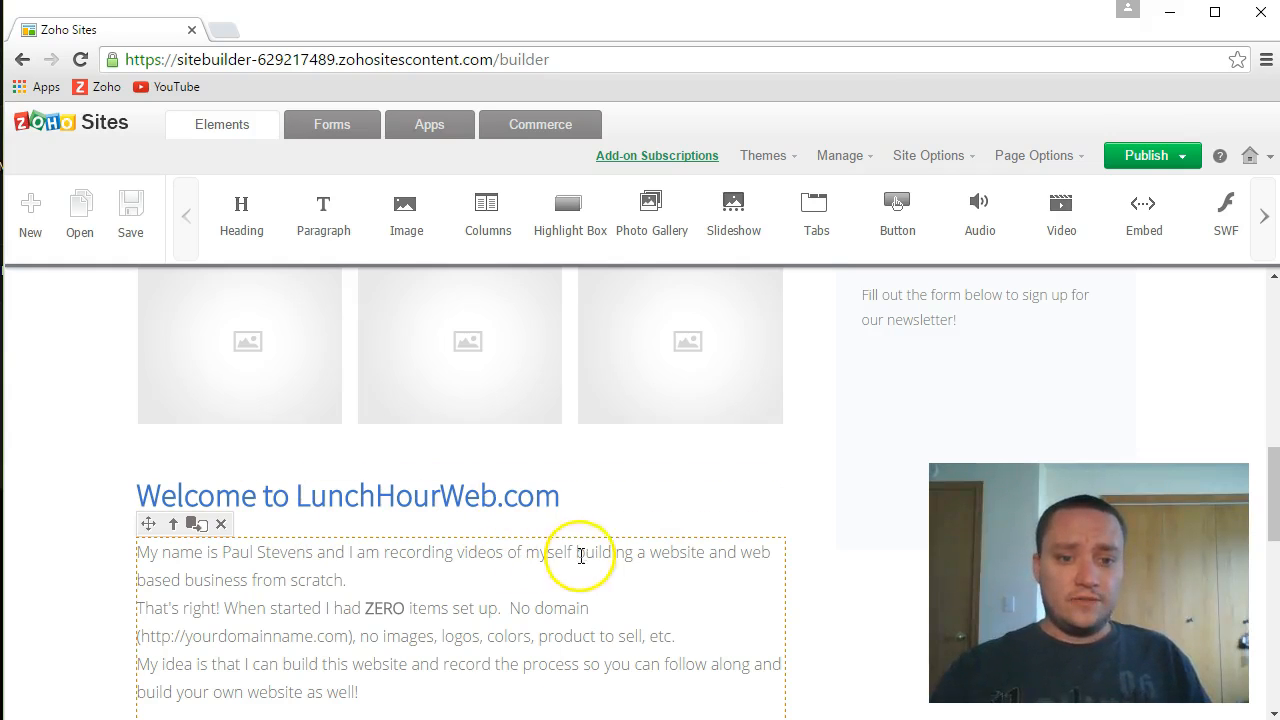
scroll(687, 545, up, 3)
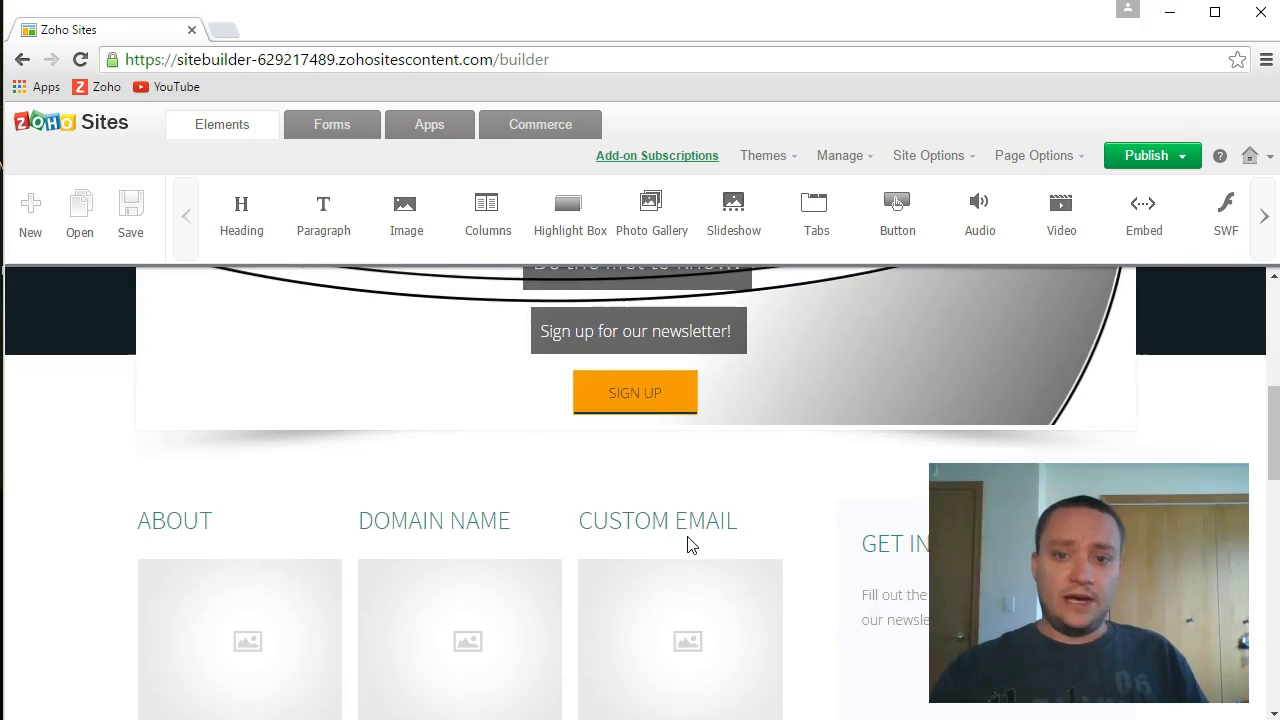
click(783, 543)
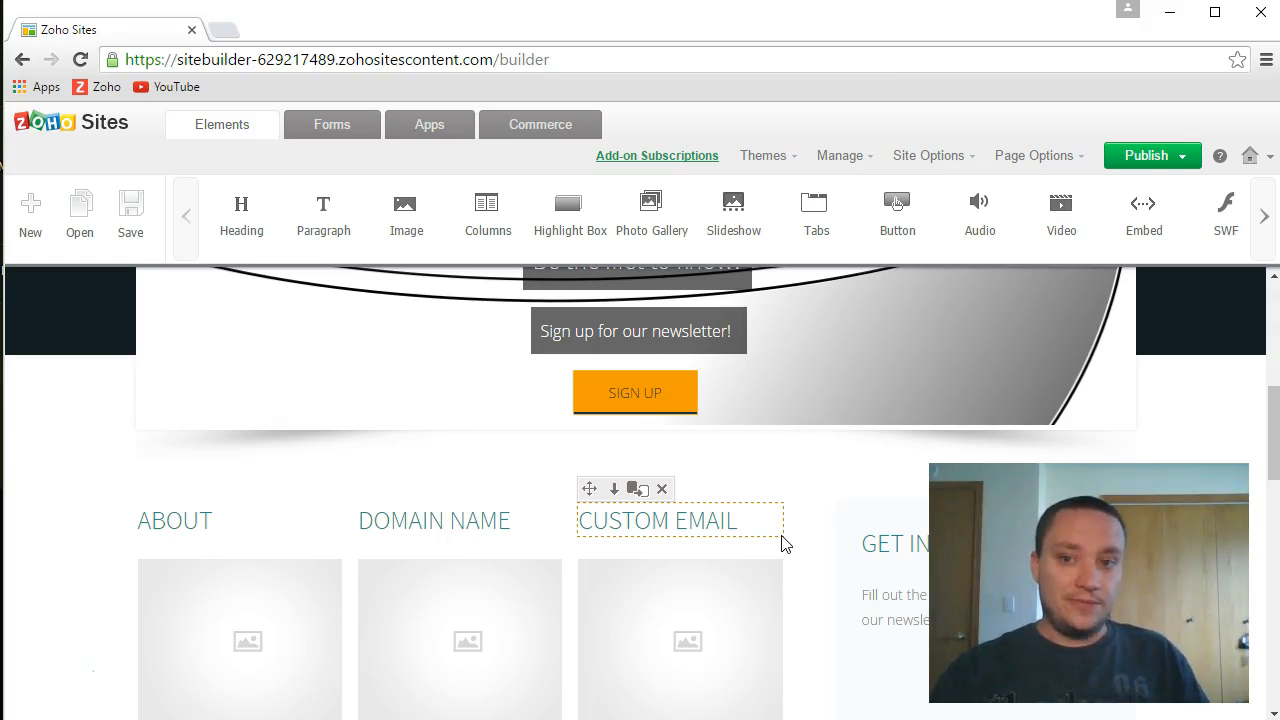
drag(797, 26, 789, 27)
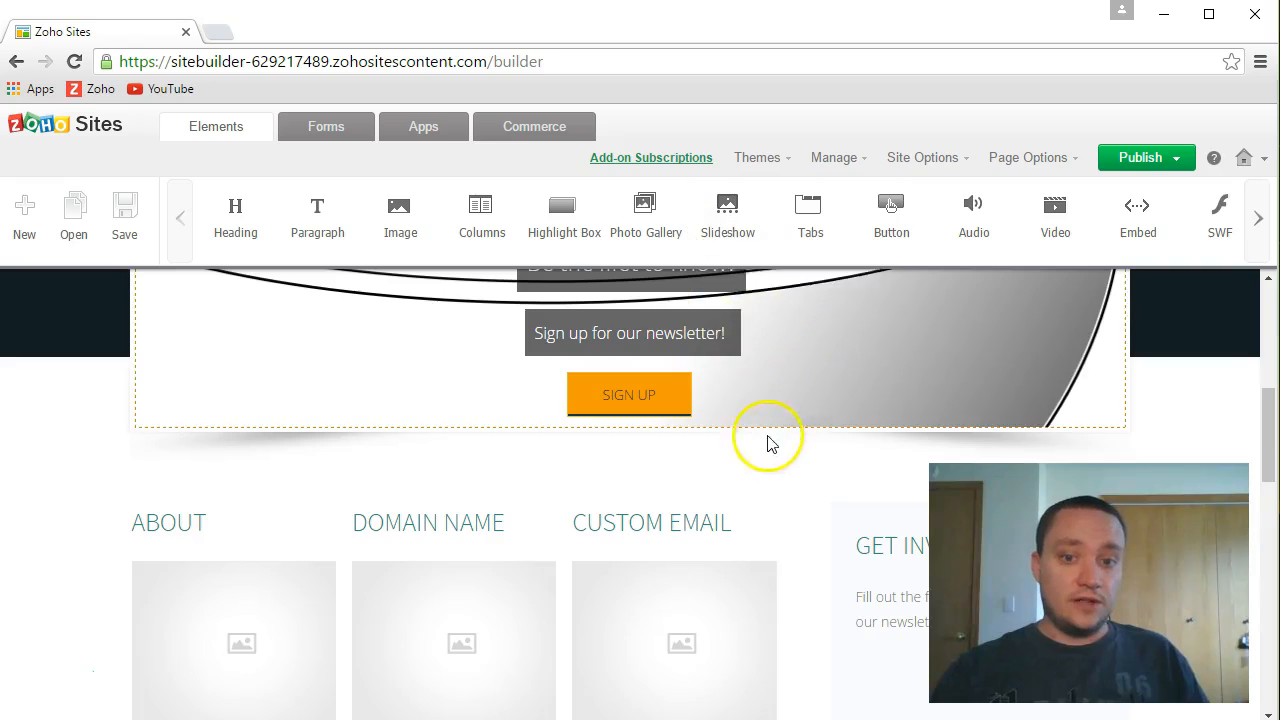
scroll(762, 435, up, 5)
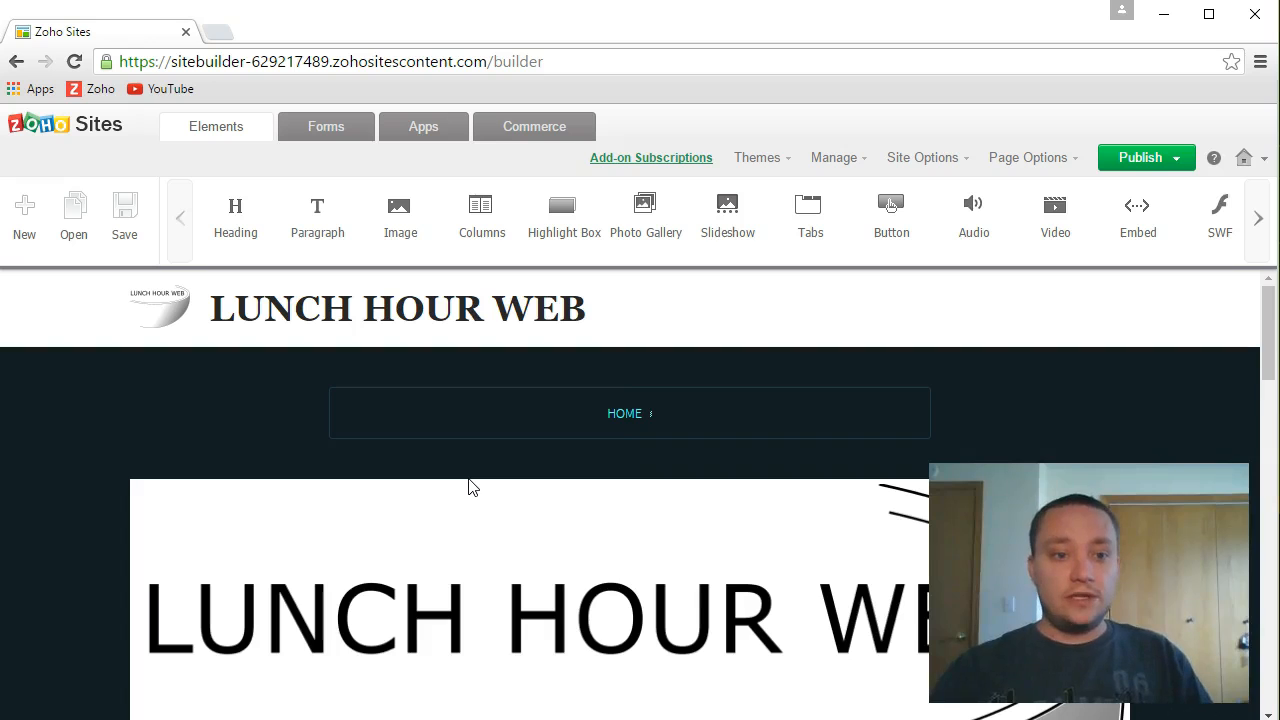
mouse_move(370, 315)
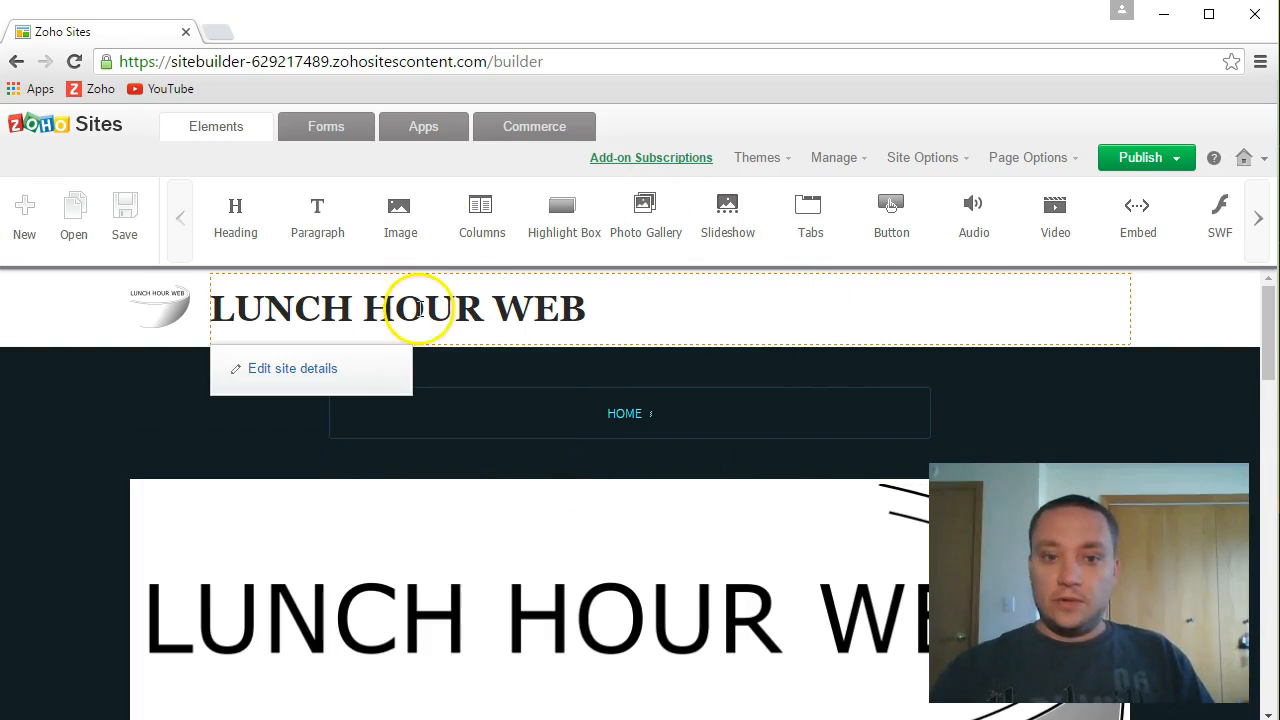
- Start a new page with the Blogs page style and name it Videos
click(22, 216)
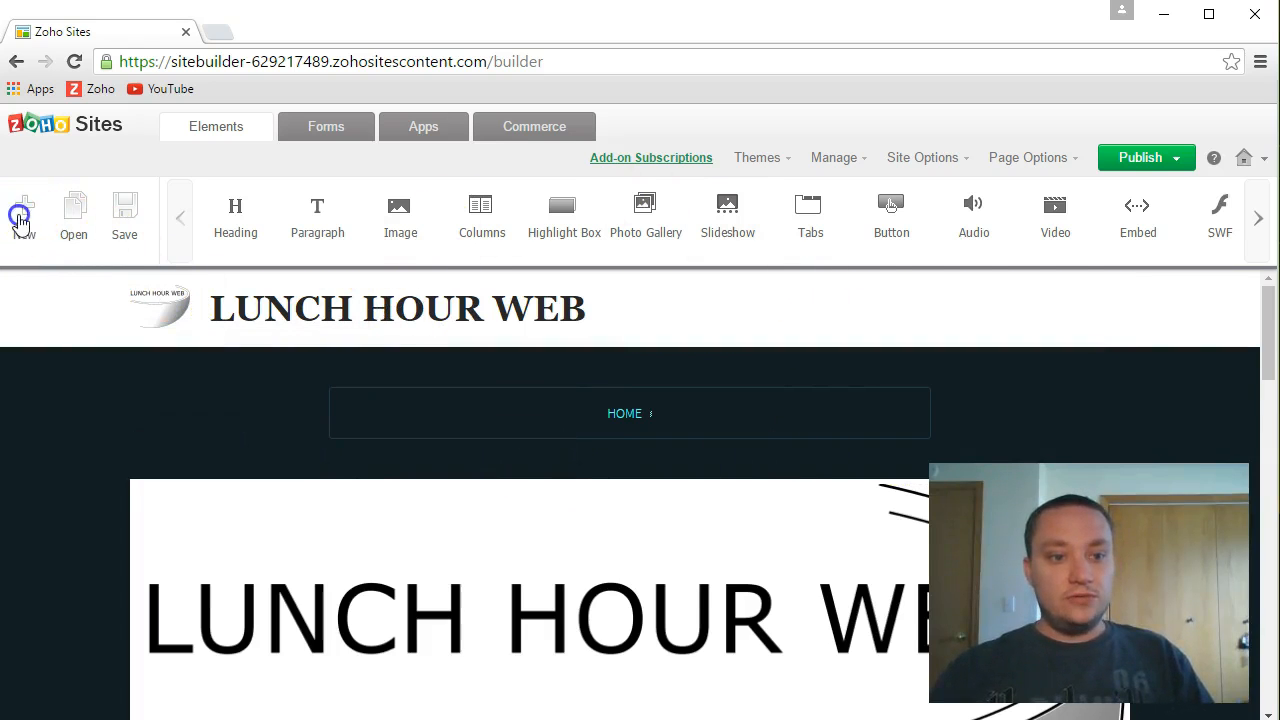
click(342, 346)
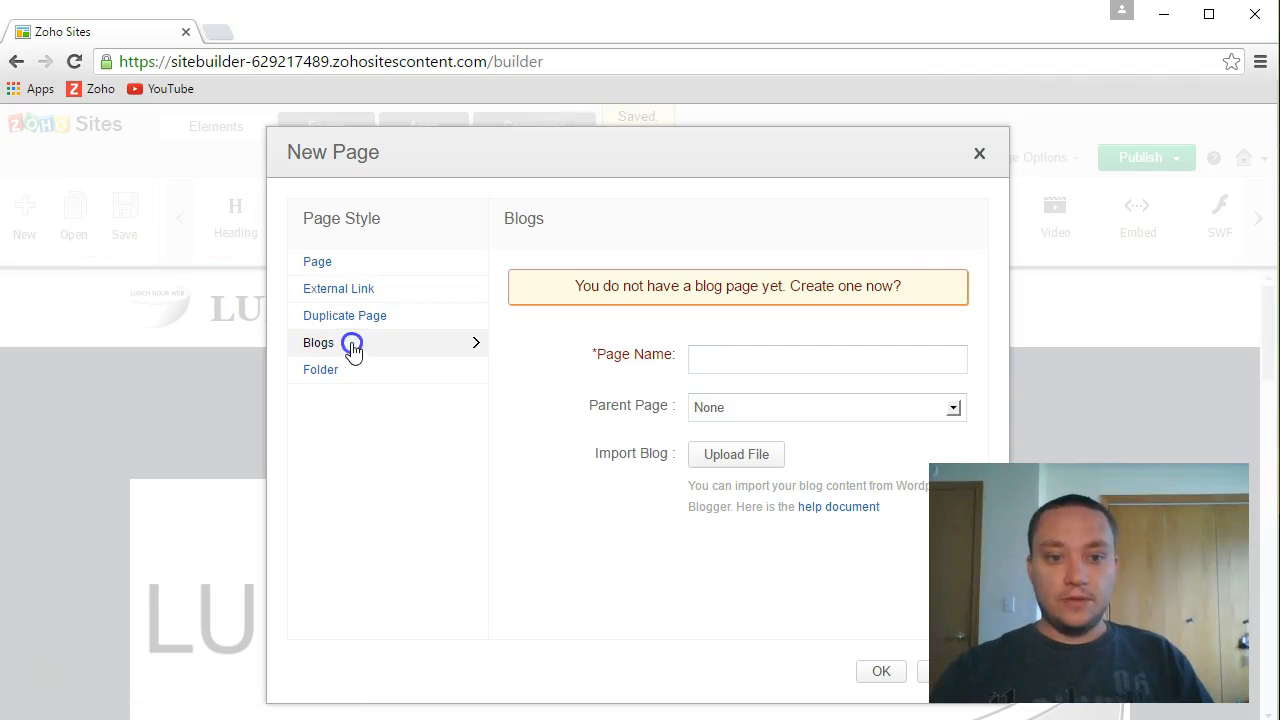
drag(581, 290, 911, 294)
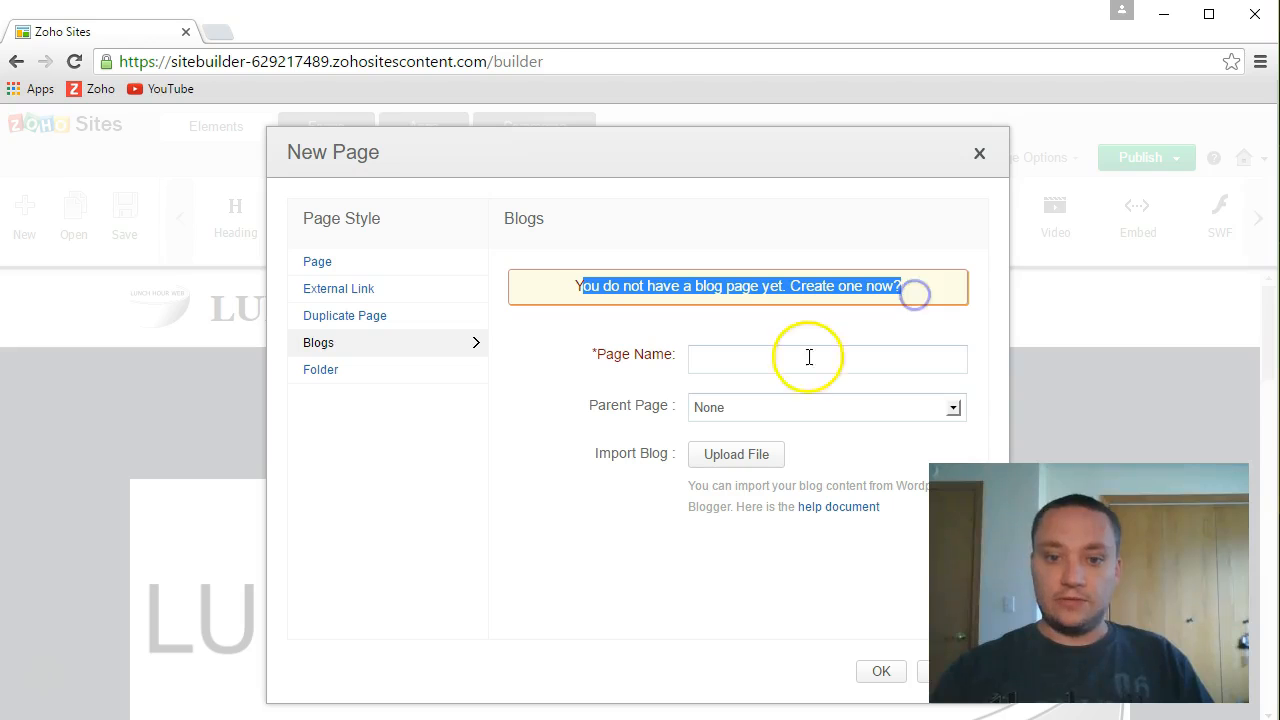
click(771, 362)
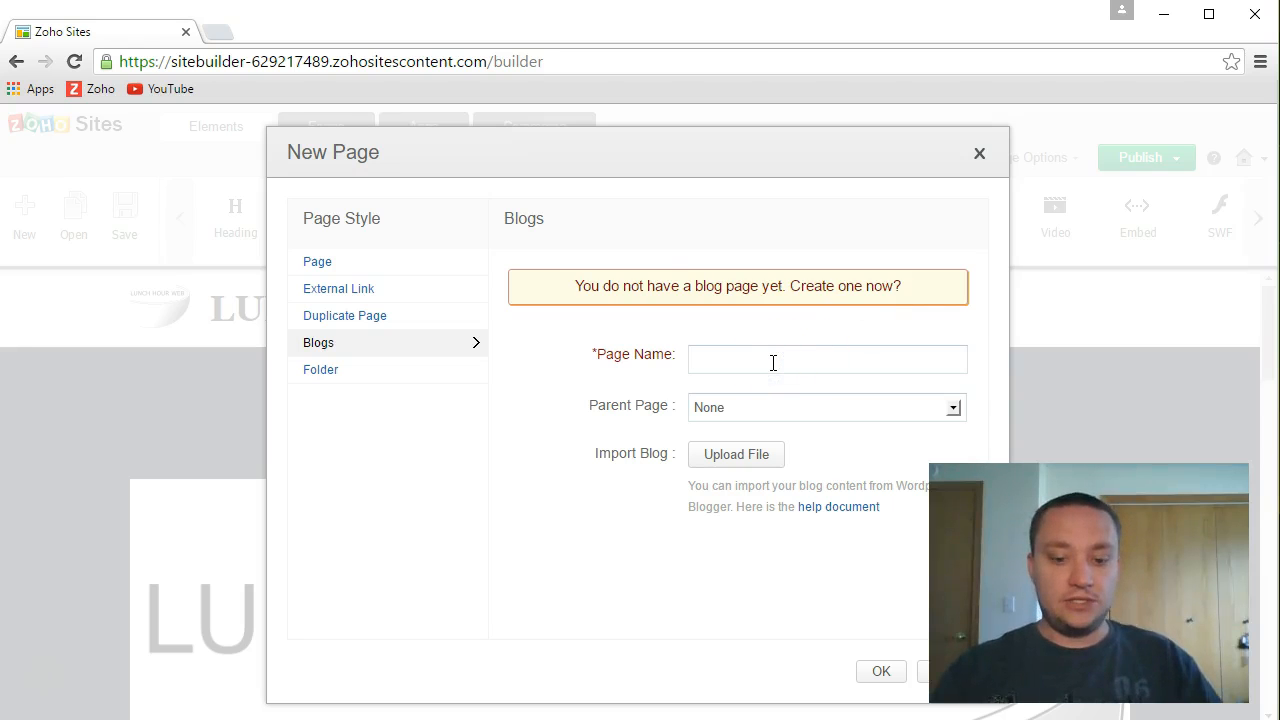
click(772, 364)
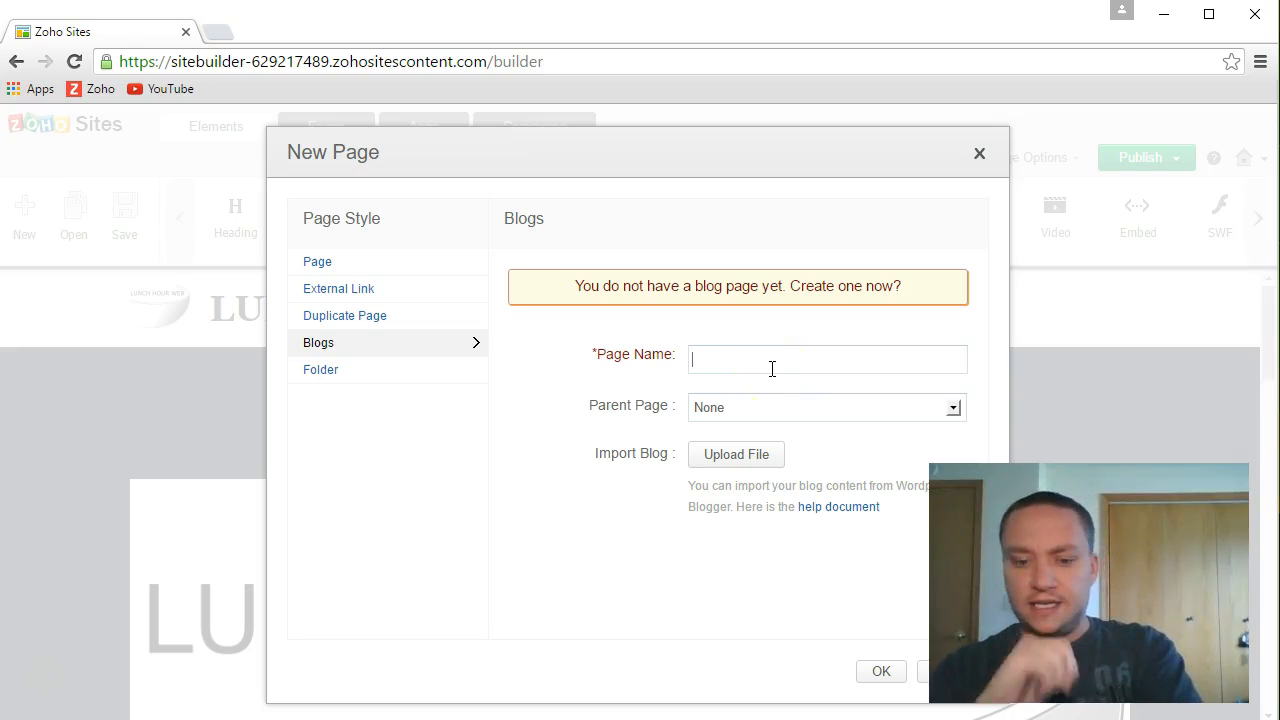
click(766, 371)
text(Videos)
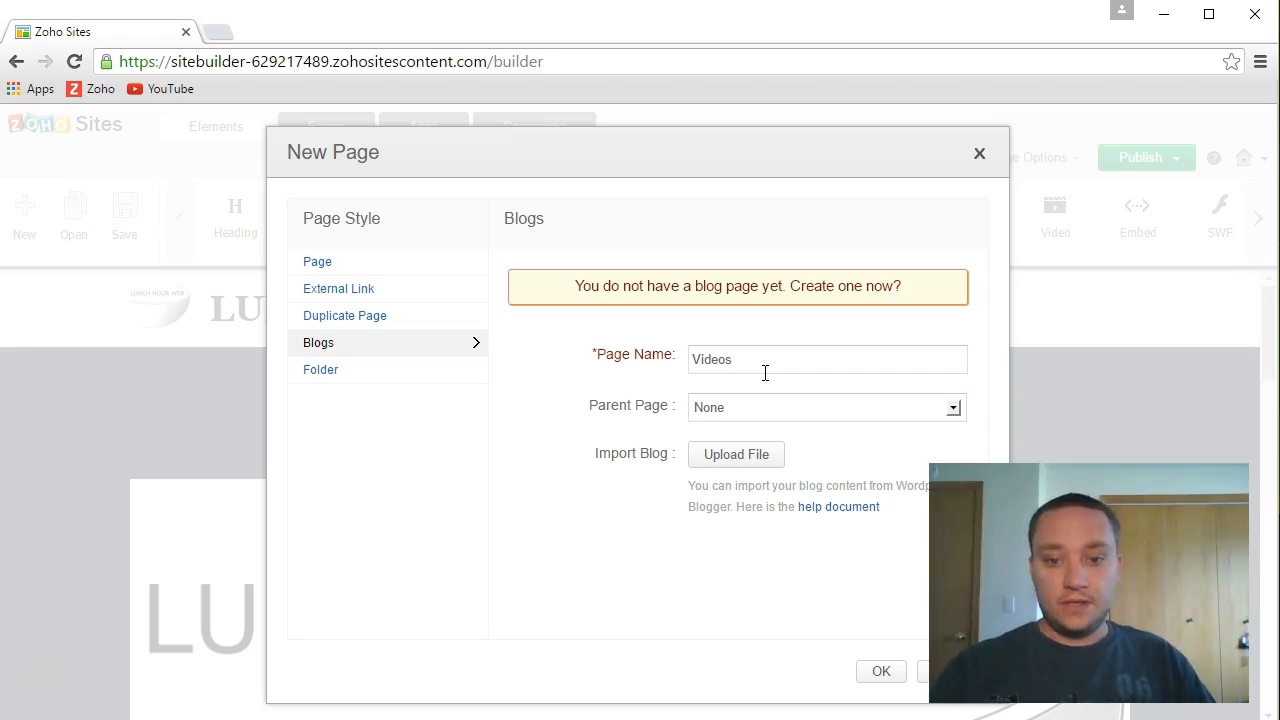
- Check the parent page options, keep the parent as None and create the Videos blog page
click(796, 410)
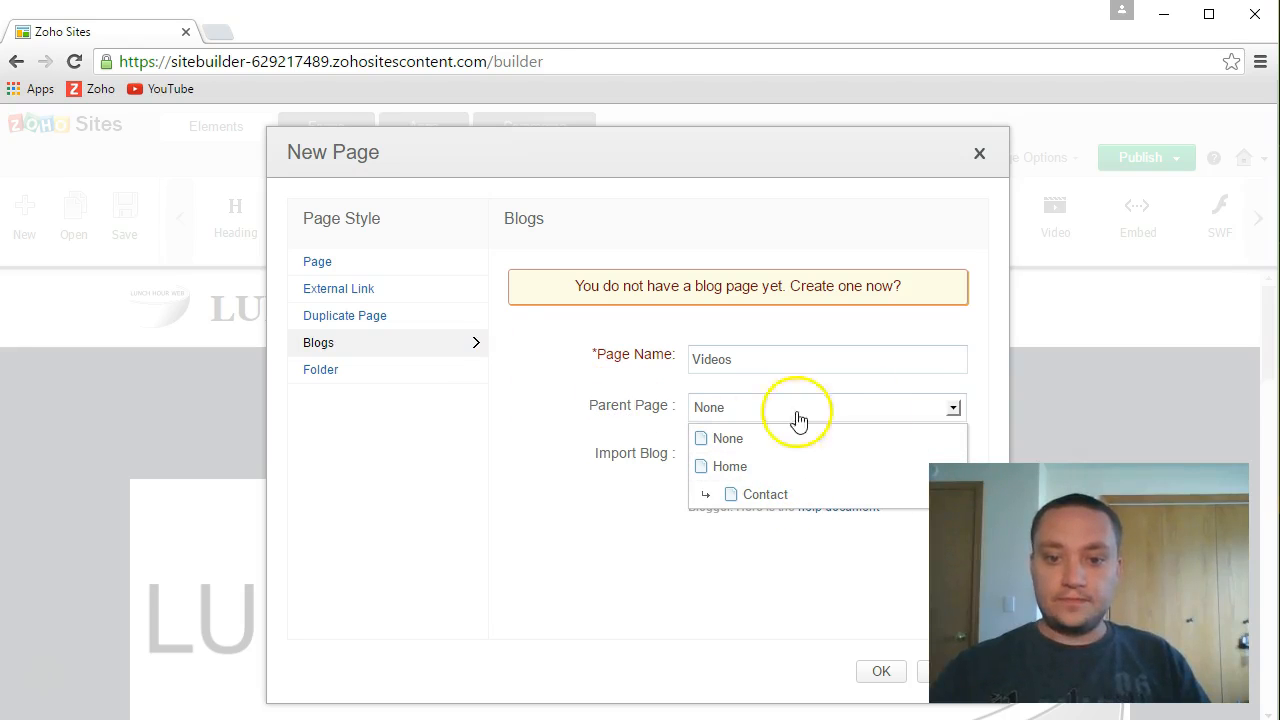
click(955, 412)
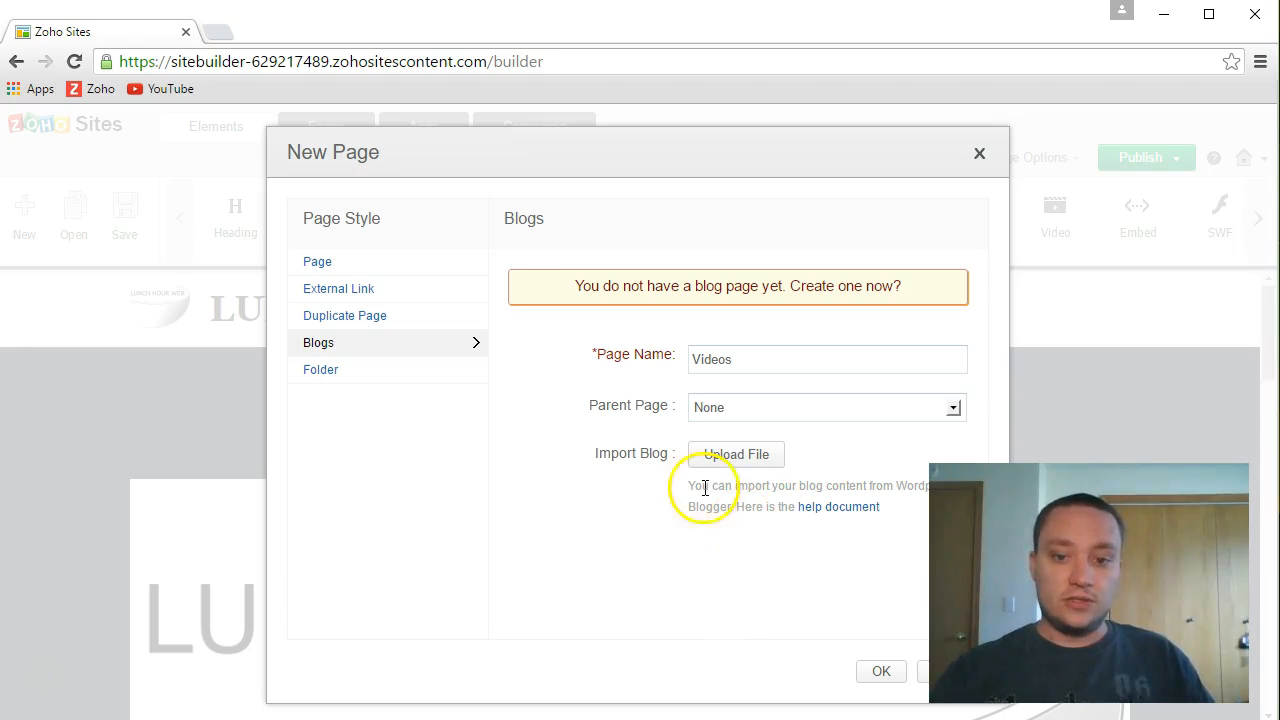
click(879, 674)
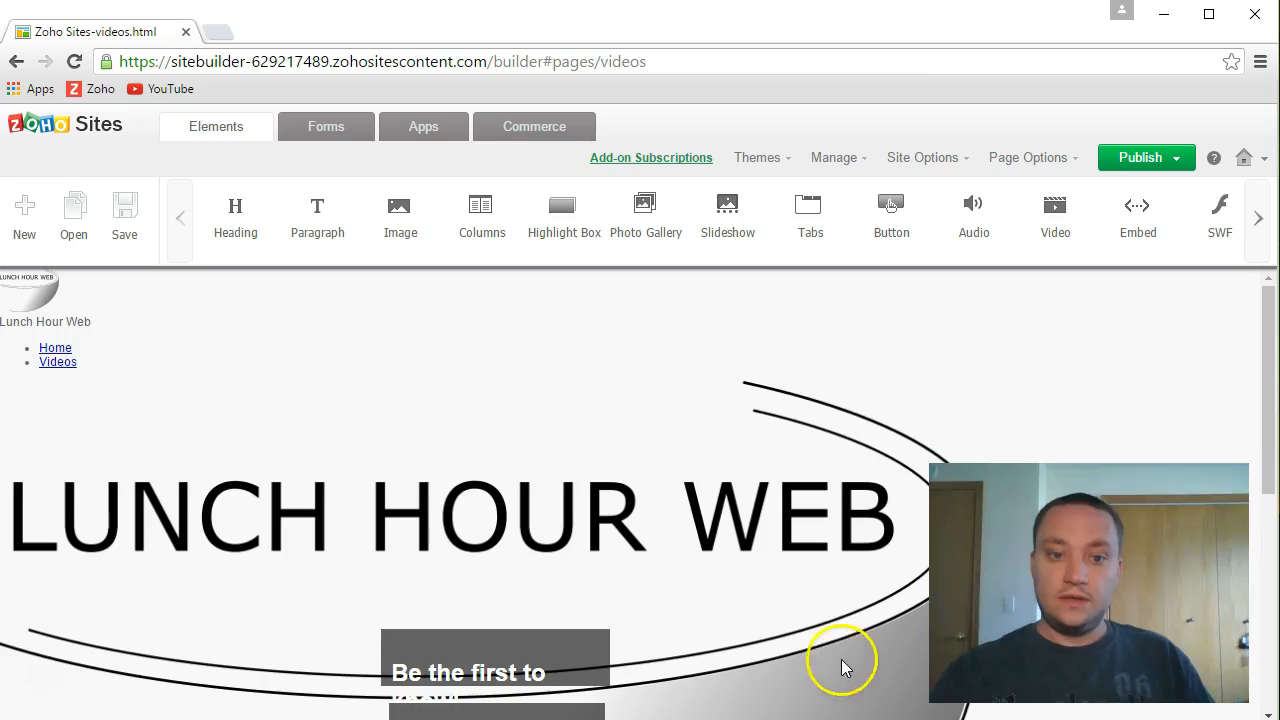
mouse_move(830, 645)
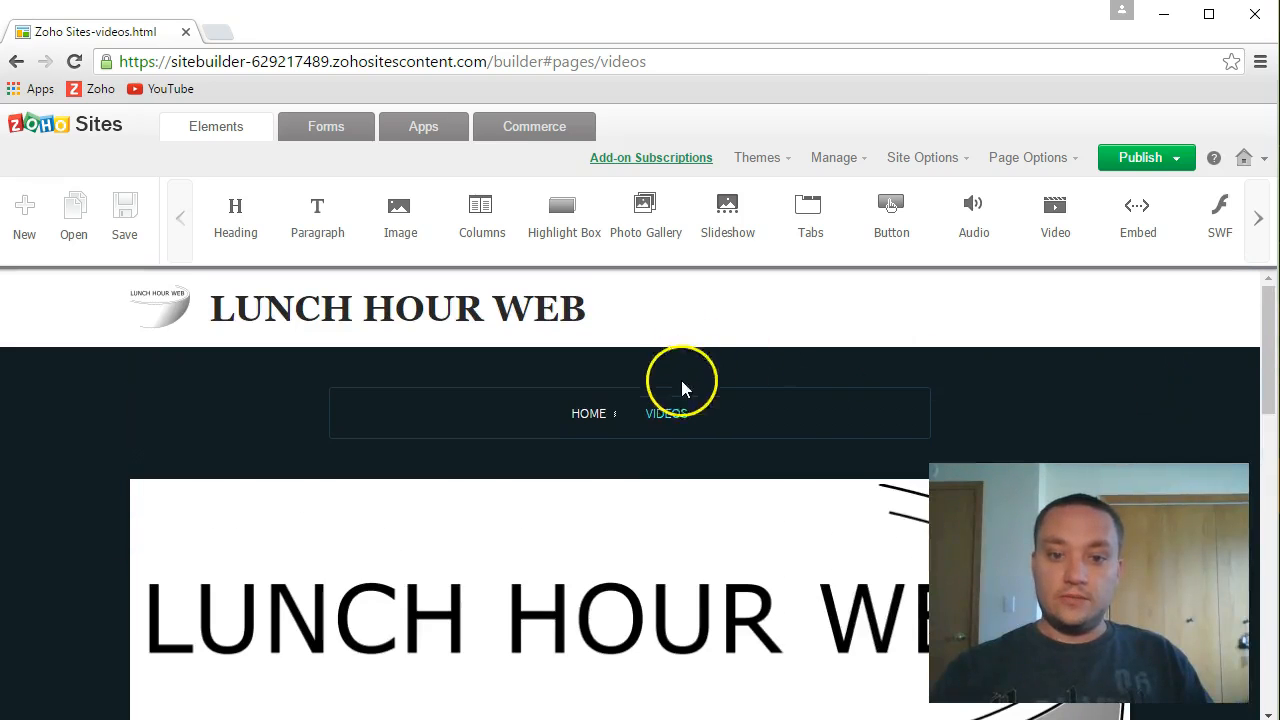
- Look over the new Videos page from the navigation and banner down to the footer and back up to the header
mouse_move(692, 422)
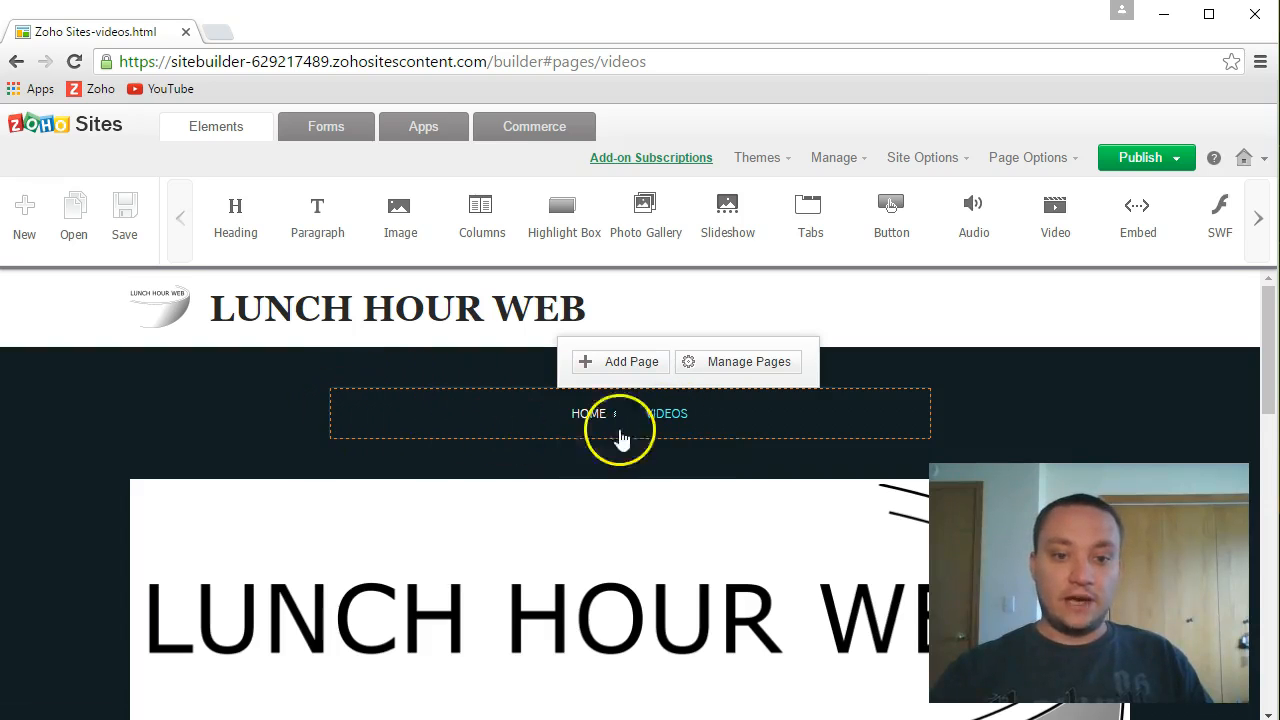
scroll(1110, 412, down, 15)
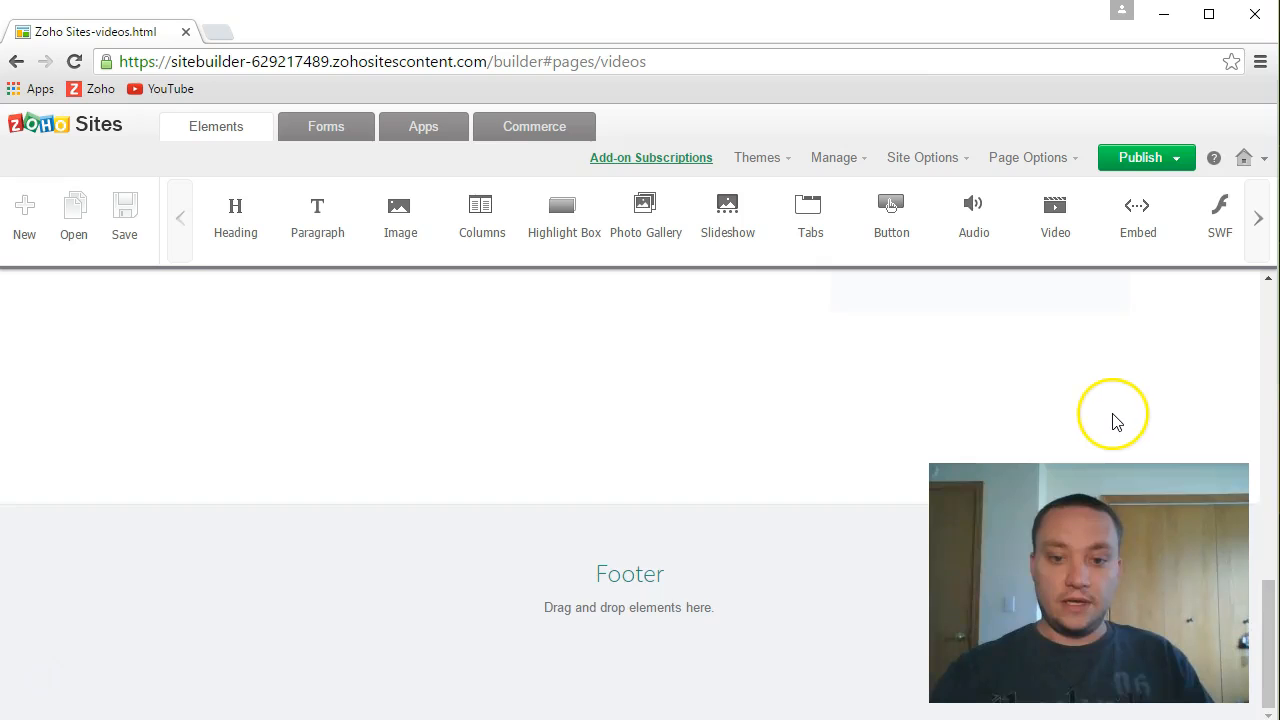
scroll(1113, 420, up, 2)
scroll(1112, 422, up, 3)
scroll(1106, 423, down, 1)
scroll(840, 428, up, 1)
scroll(760, 450, up, 2)
scroll(560, 520, up, 5)
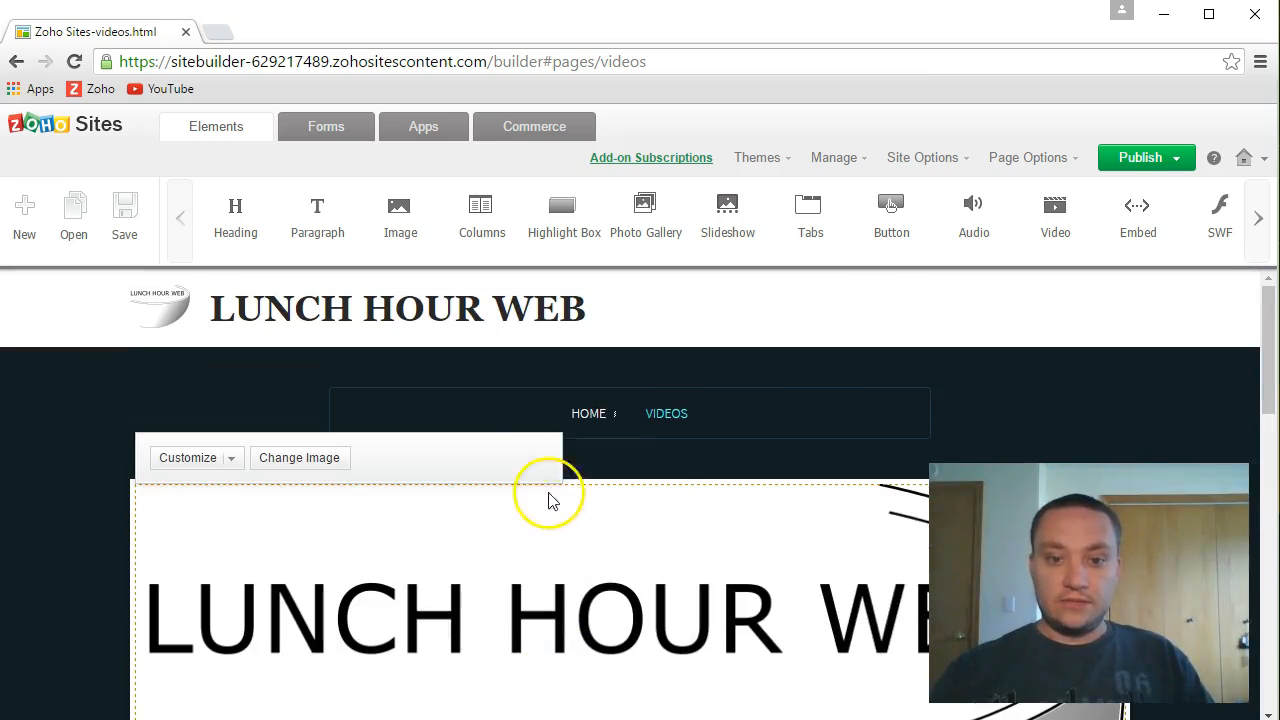
- Check the Home and Videos navigation entries, then examine the banner, blog controls and the sidebar with RSS, Categories and Tags
click(662, 418)
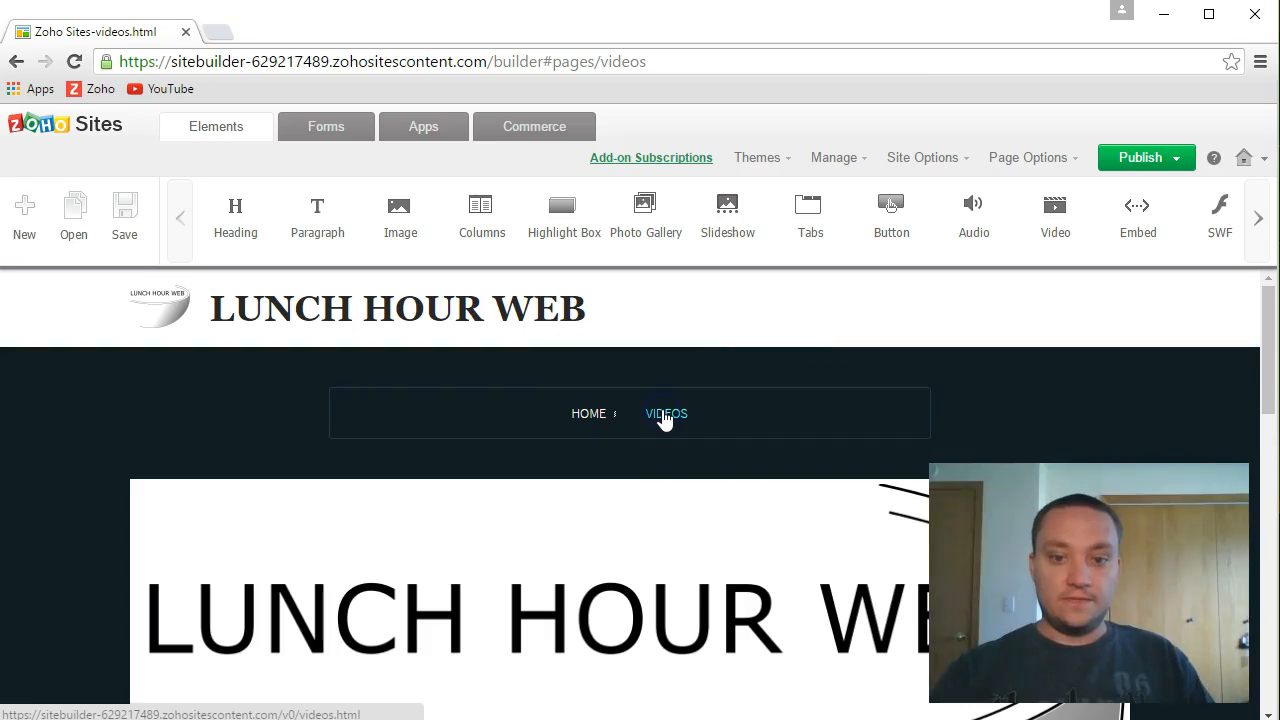
click(591, 414)
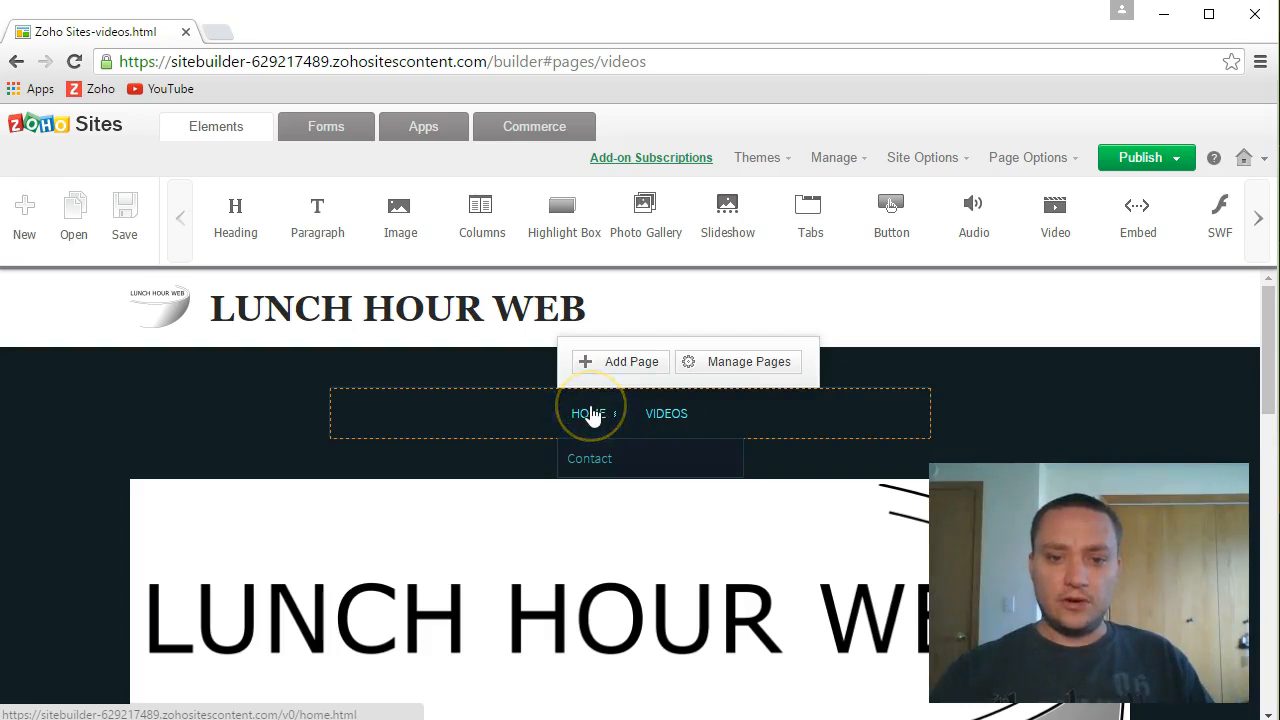
scroll(1023, 403, down, 1)
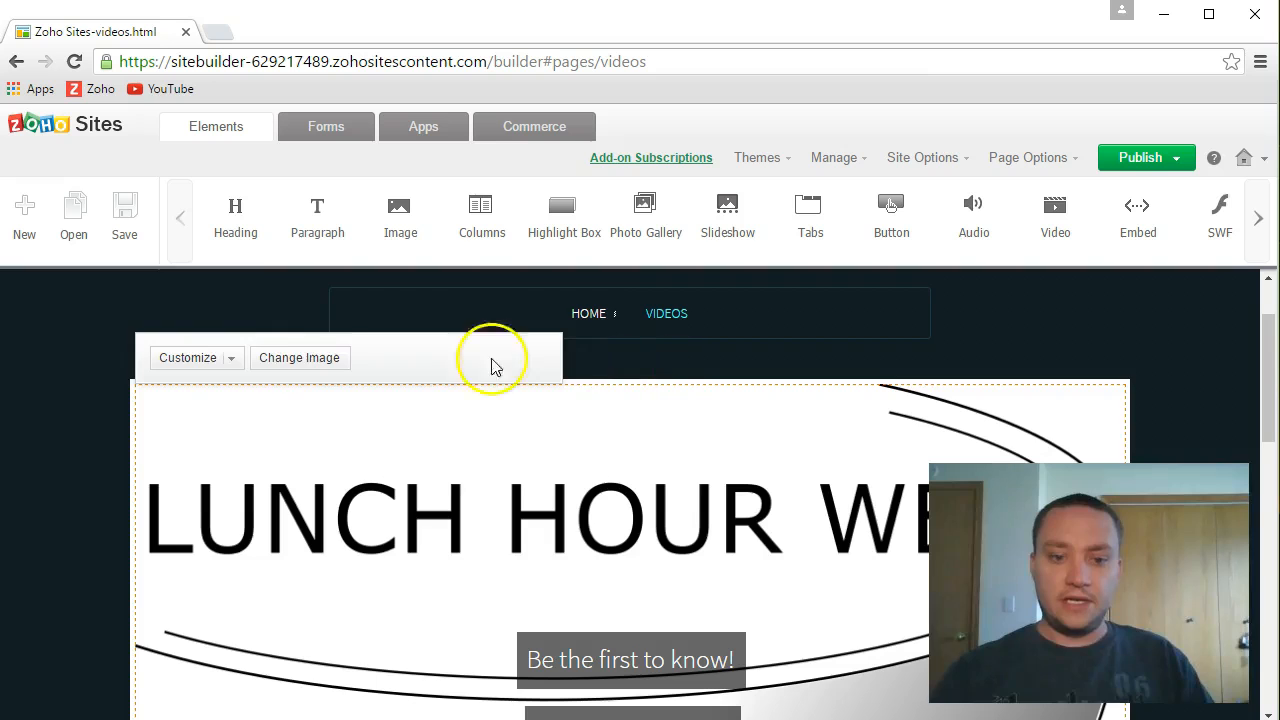
scroll(210, 570, down, 2)
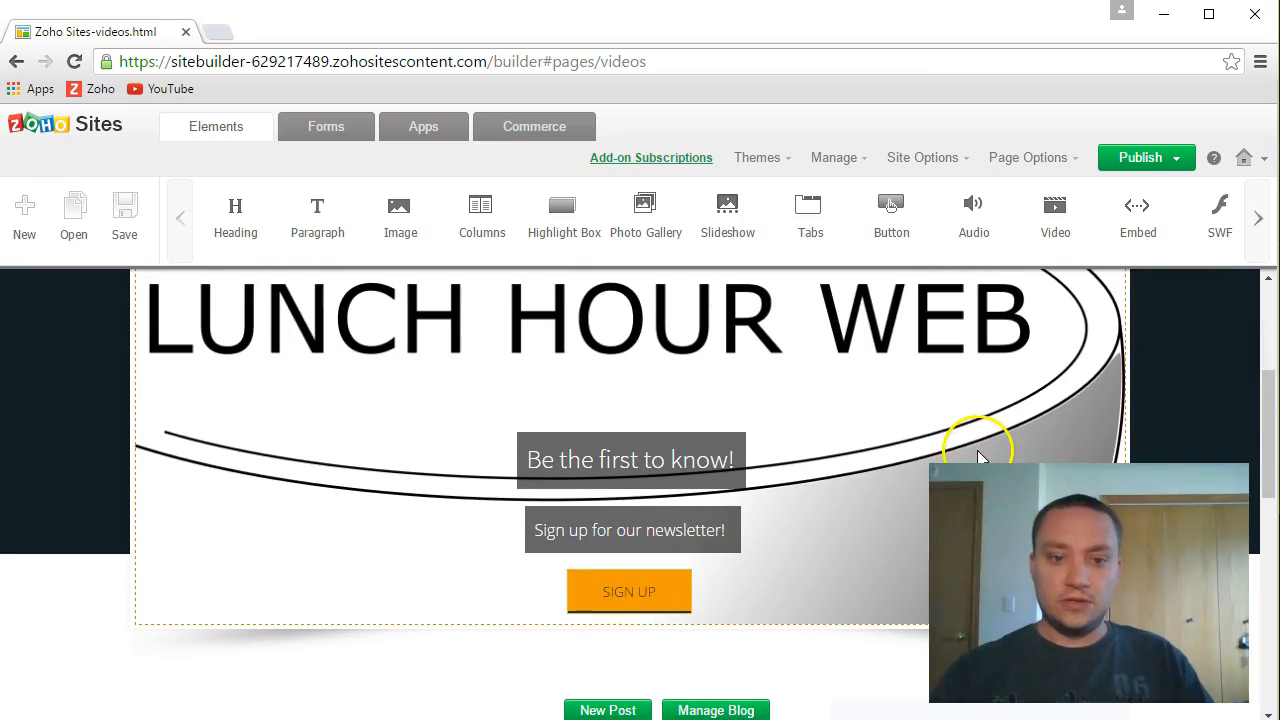
scroll(835, 465, down, 7)
scroll(790, 445, up, 4)
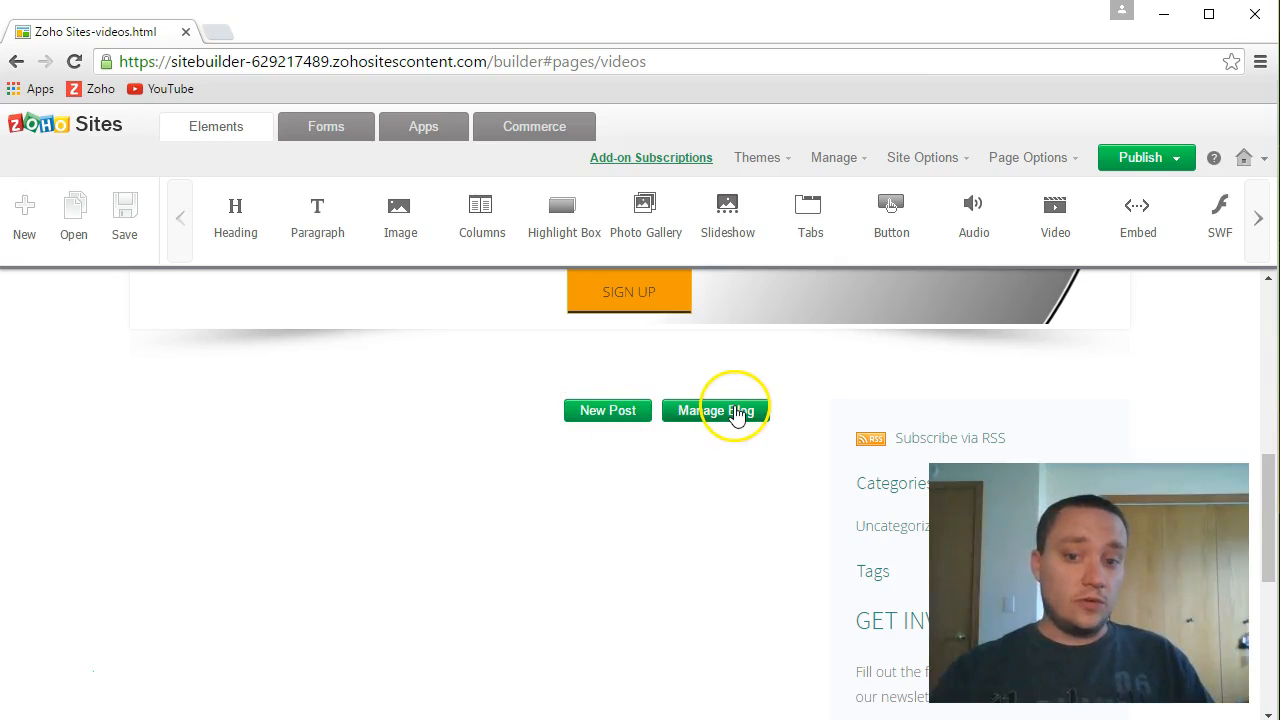
scroll(1066, 420, down, 1)
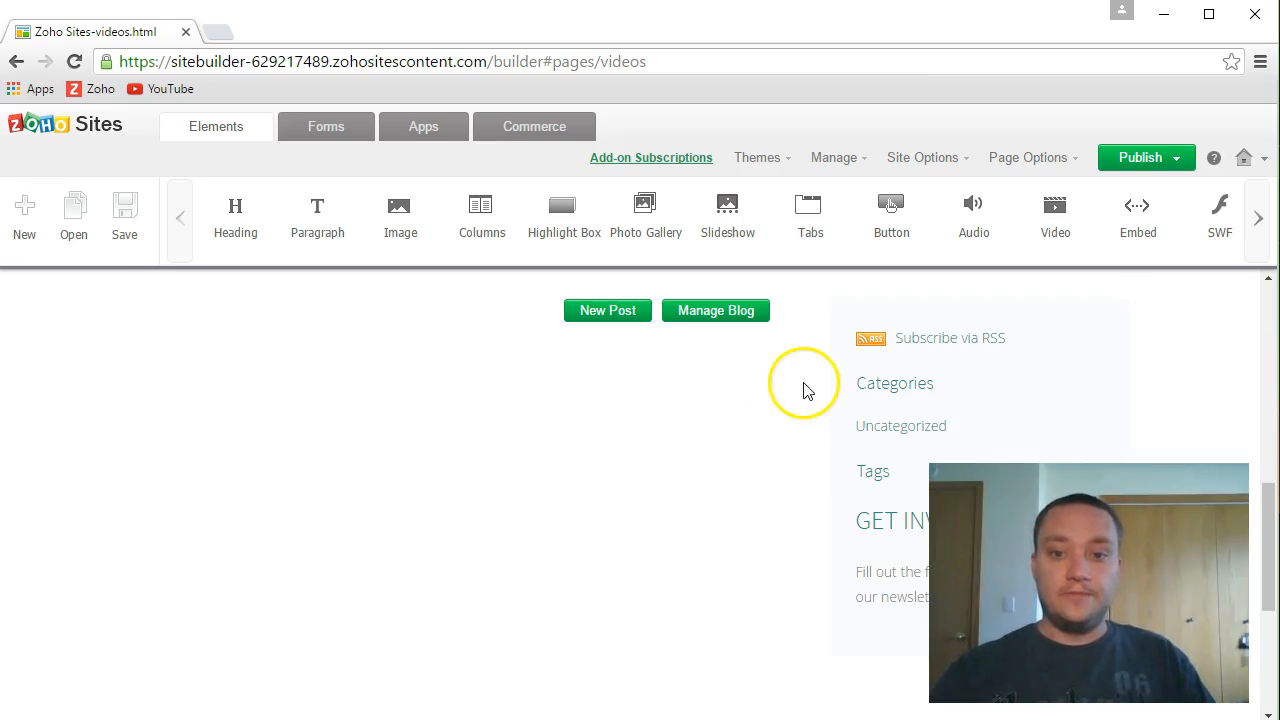
scroll(805, 390, up, 10)
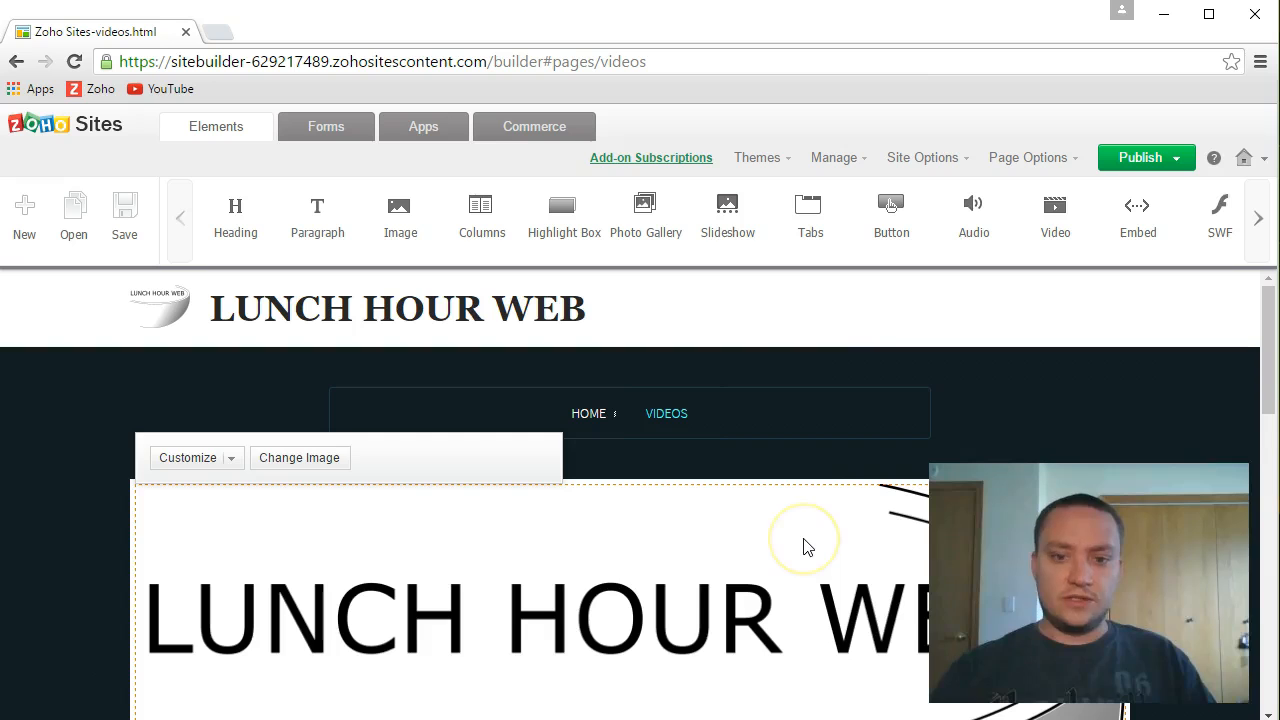
- Hide the banner on the Videos page
click(1077, 163)
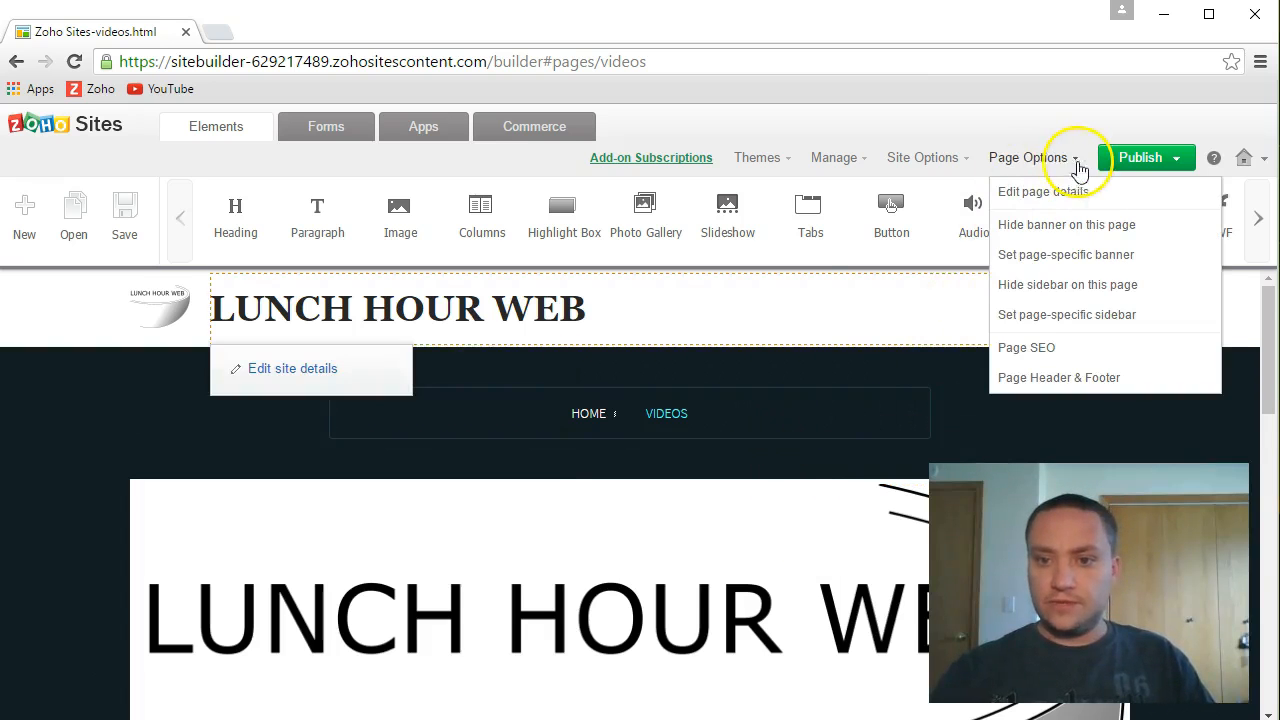
mouse_move(1071, 163)
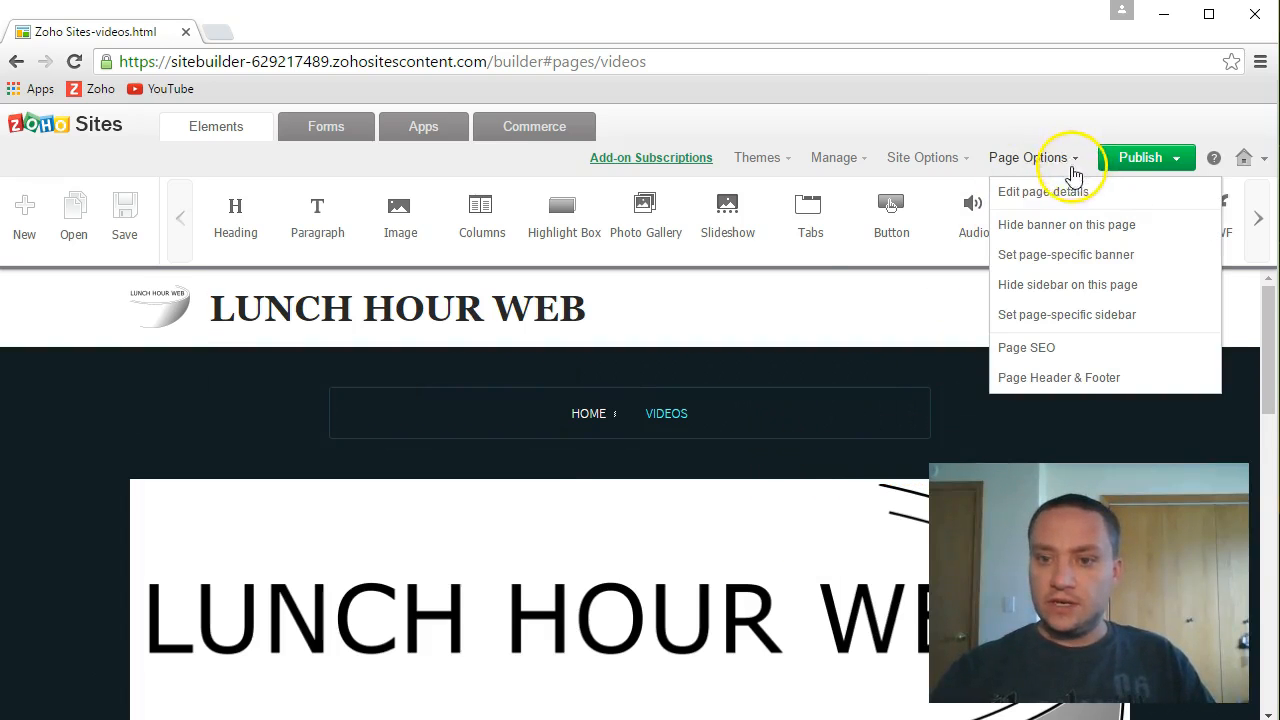
click(1060, 228)
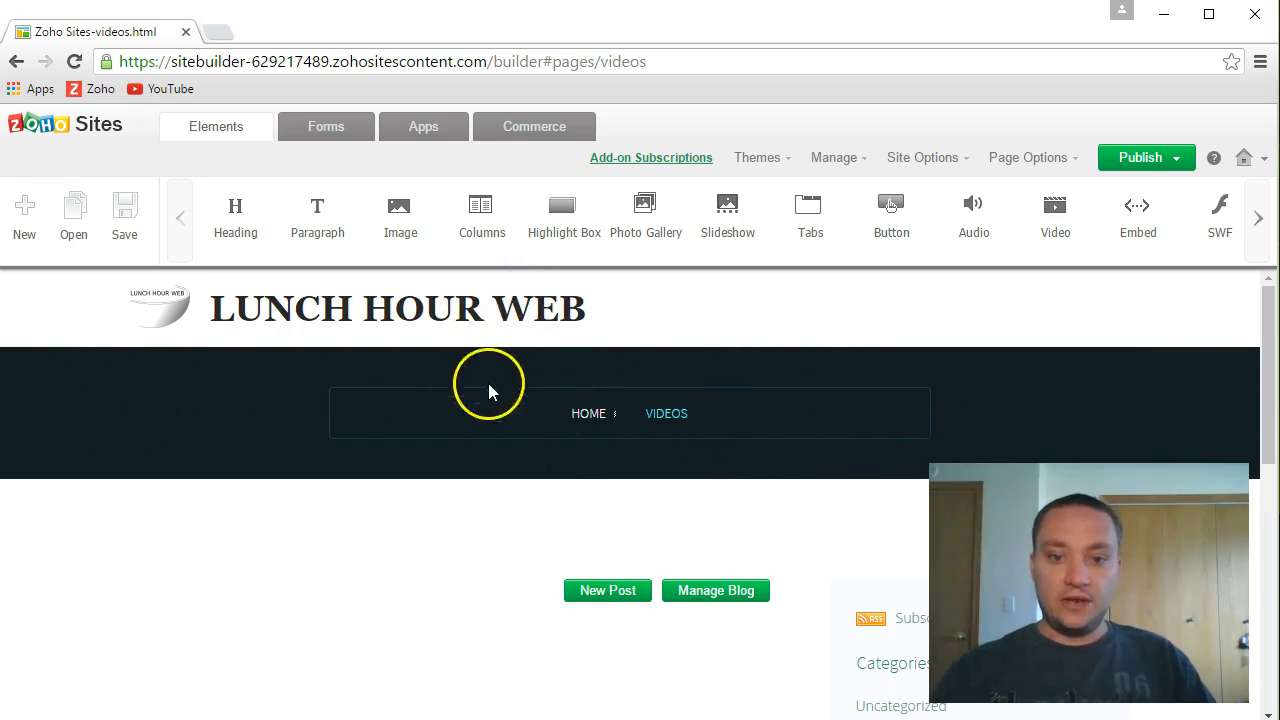
- Start a new blog post on the Videos page and title it "1) Introduction"
scroll(423, 491, down, 1)
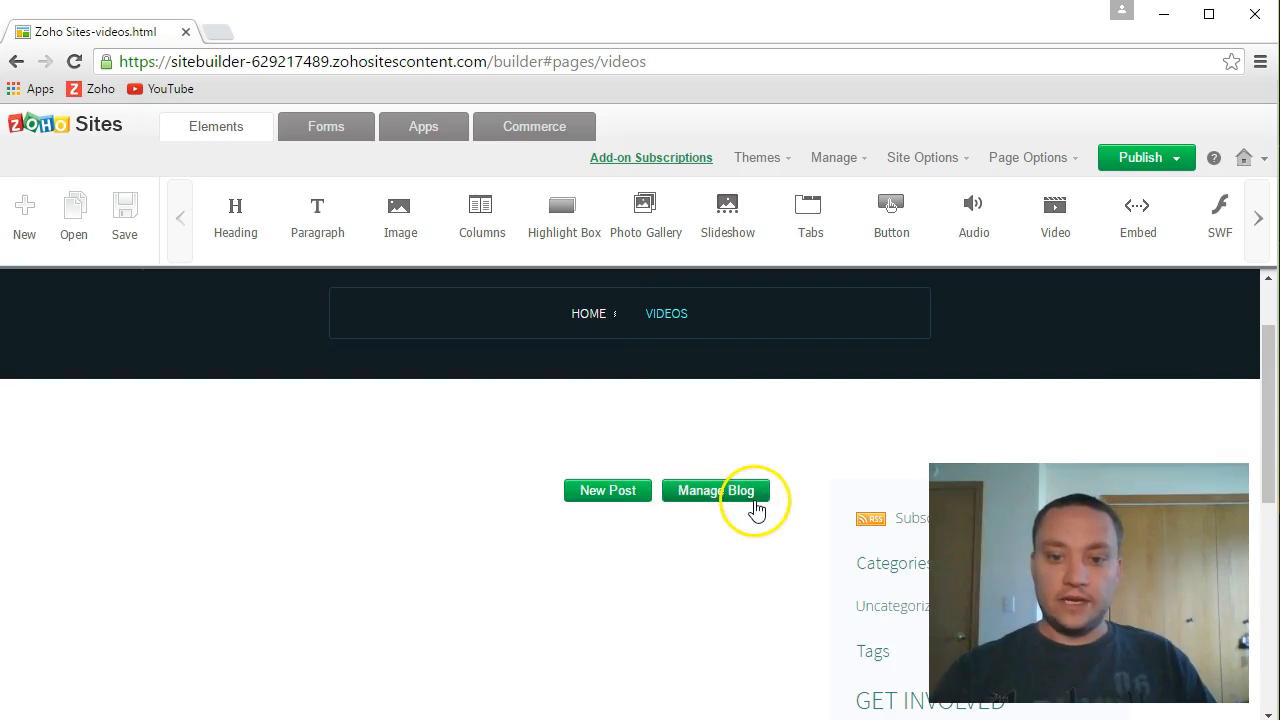
click(610, 497)
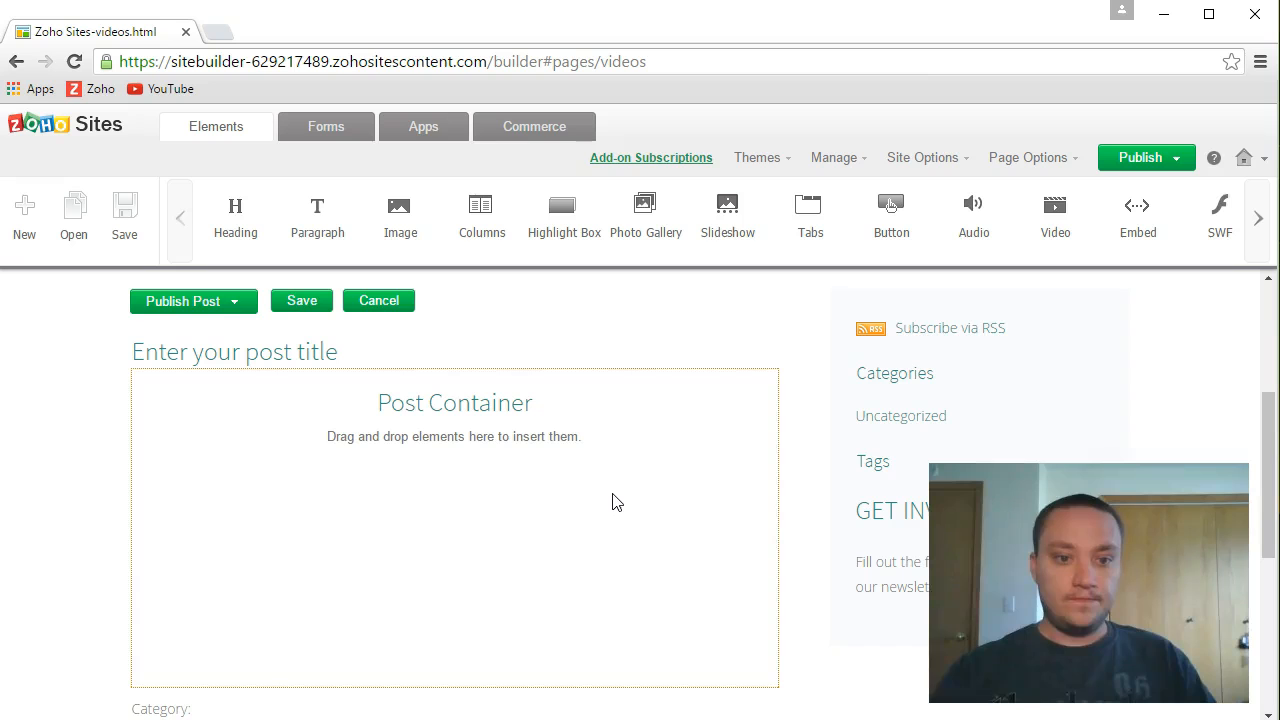
triple_click(251, 349)
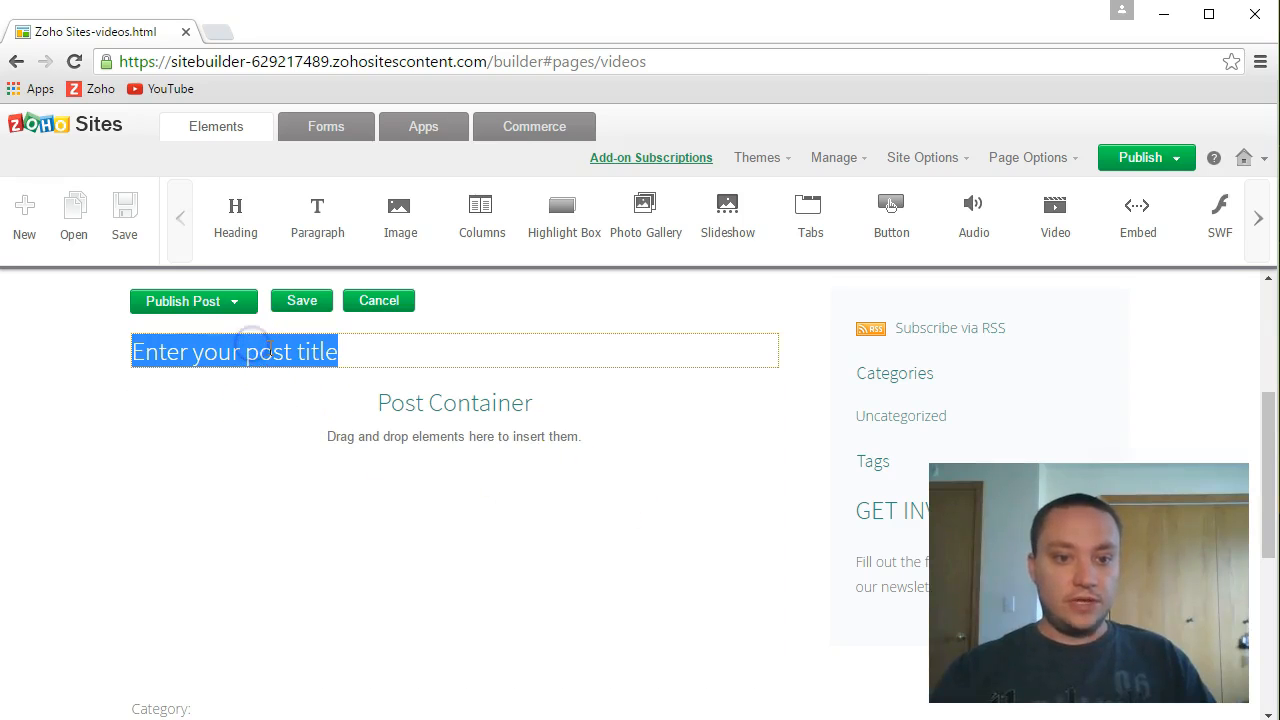
click(262, 367)
text(1) Introduction to)
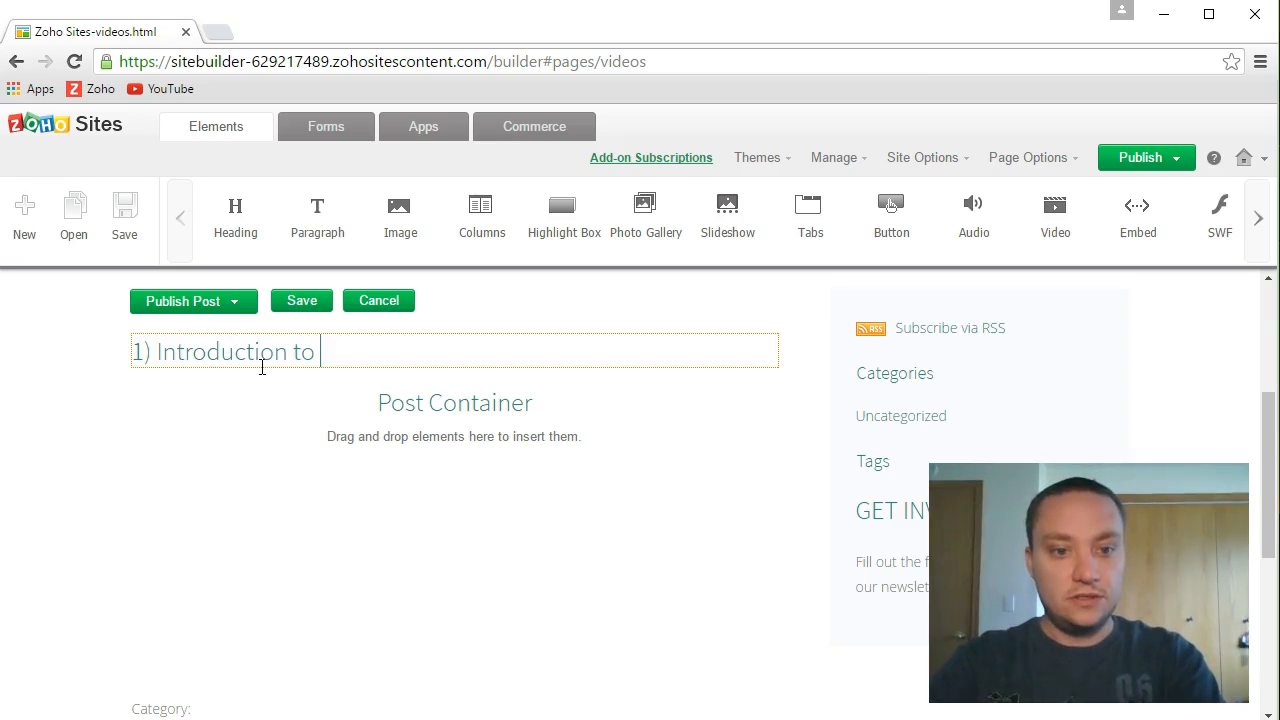
key(BackSpace)
click(252, 373)
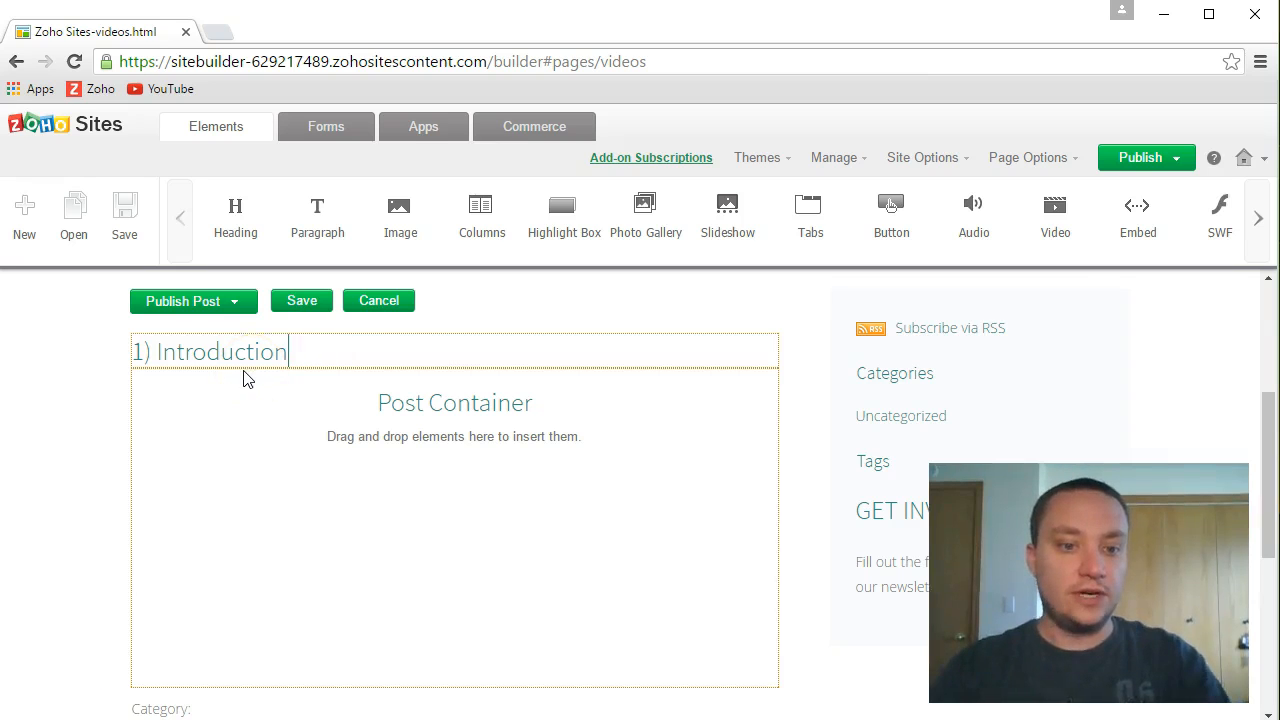
click(251, 528)
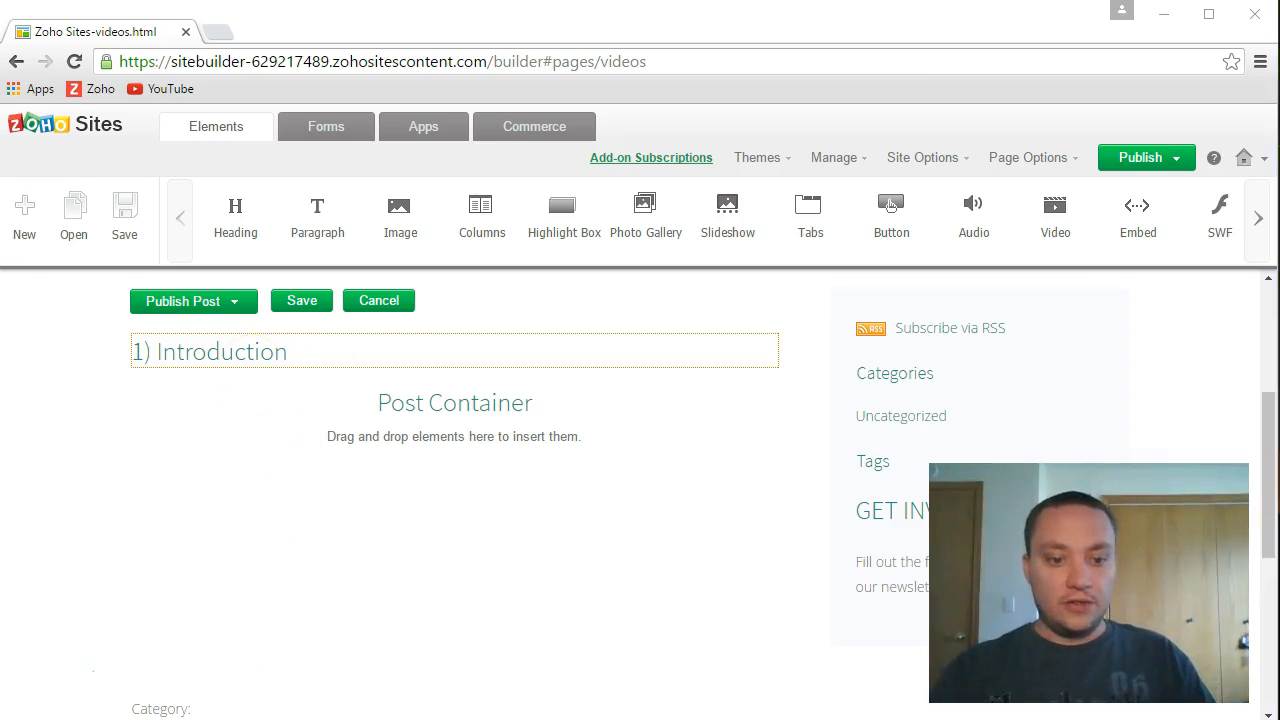
- Open YouTube in a new browser window and go to the uploads of the Lunch Hour Web channel
key(ctrl+n)
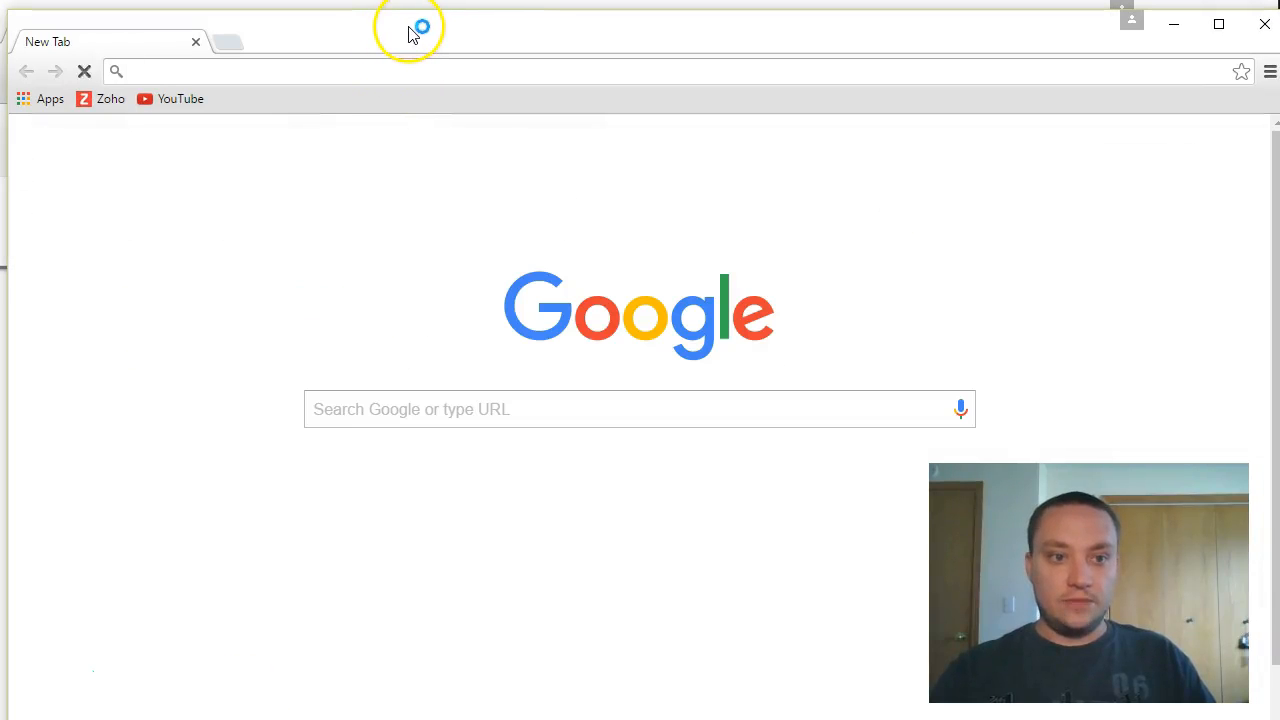
drag(406, 31, 397, 25)
click(137, 89)
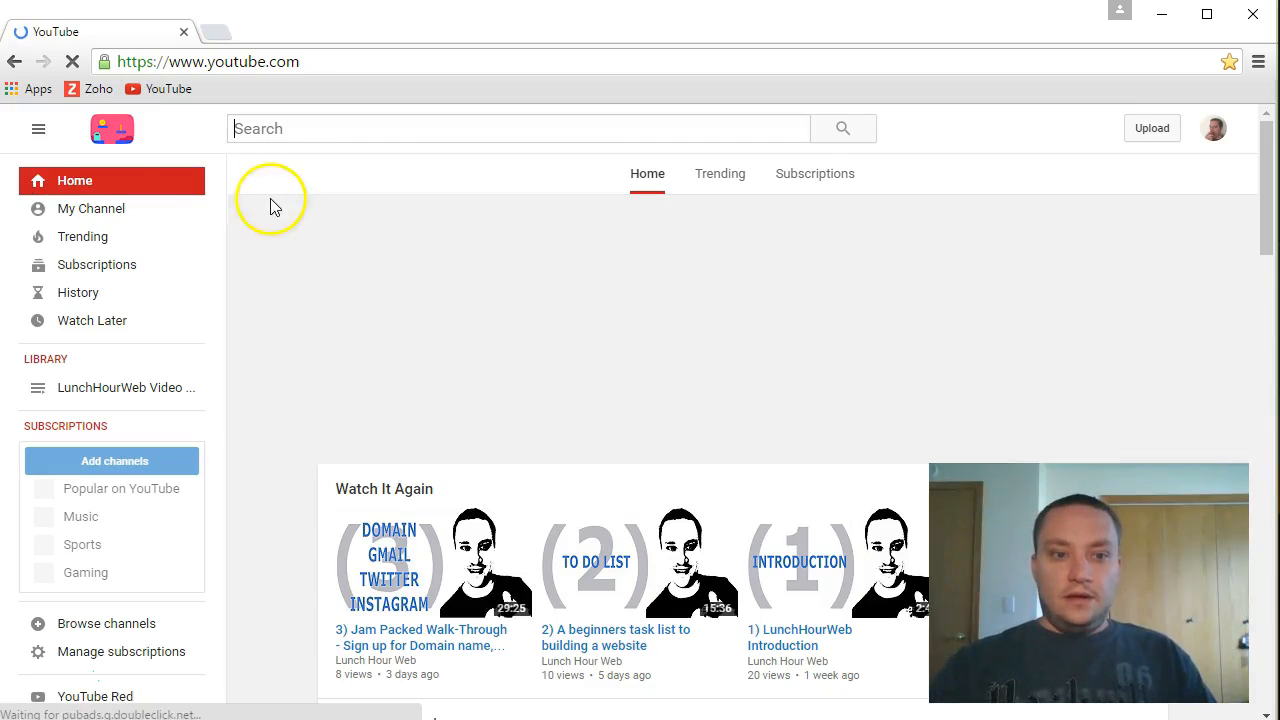
click(130, 209)
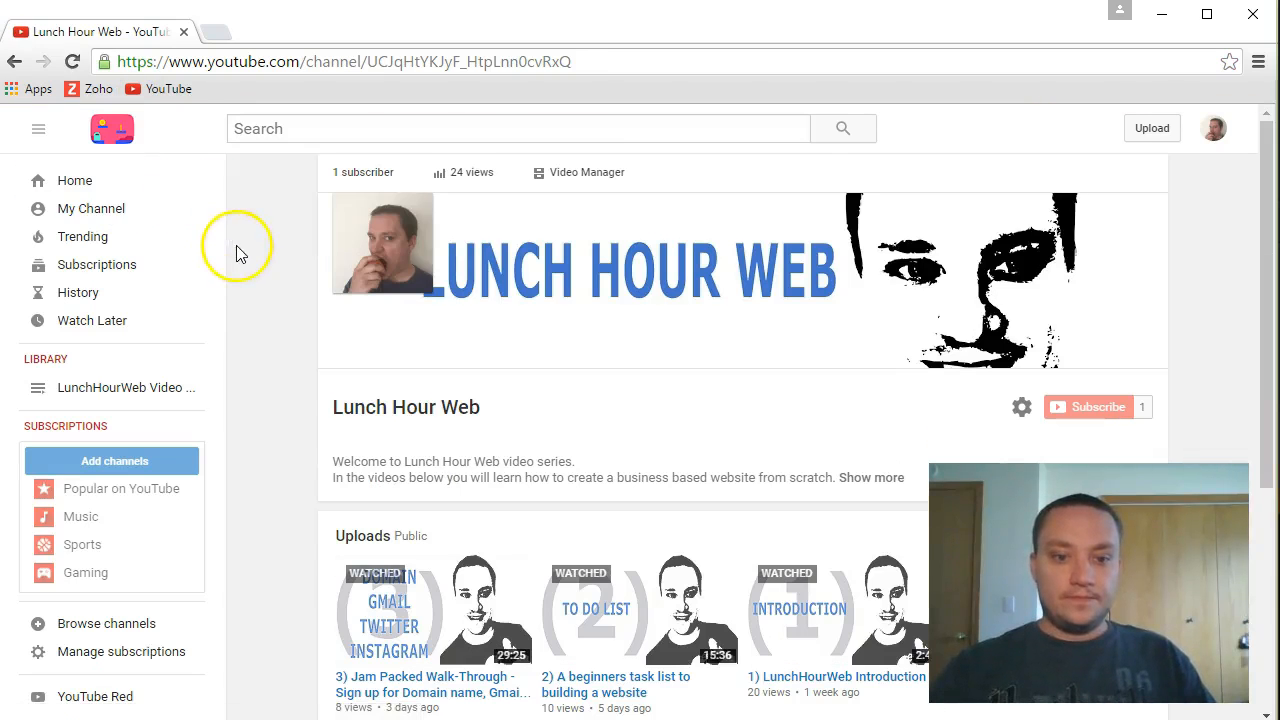
scroll(375, 357, down, 1)
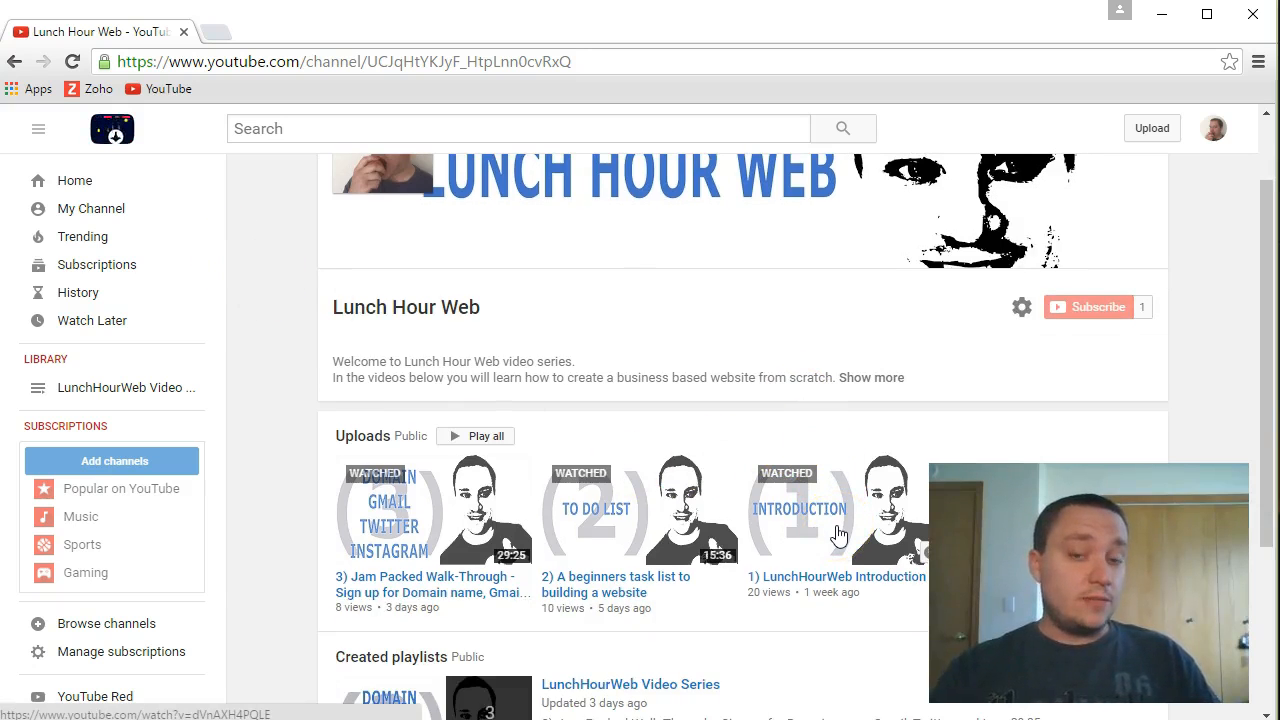
- Open the uploaded video "1) LunchHourWeb Introduction" and pause its playback
click(677, 522)
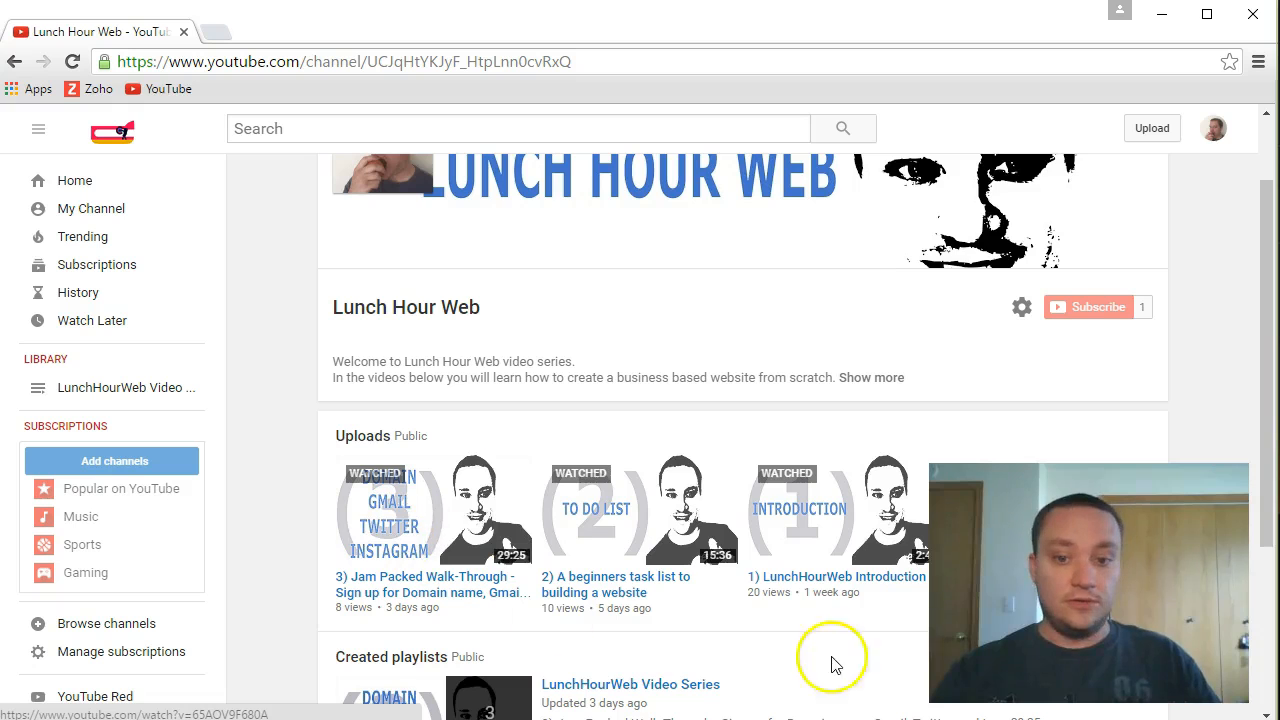
click(830, 540)
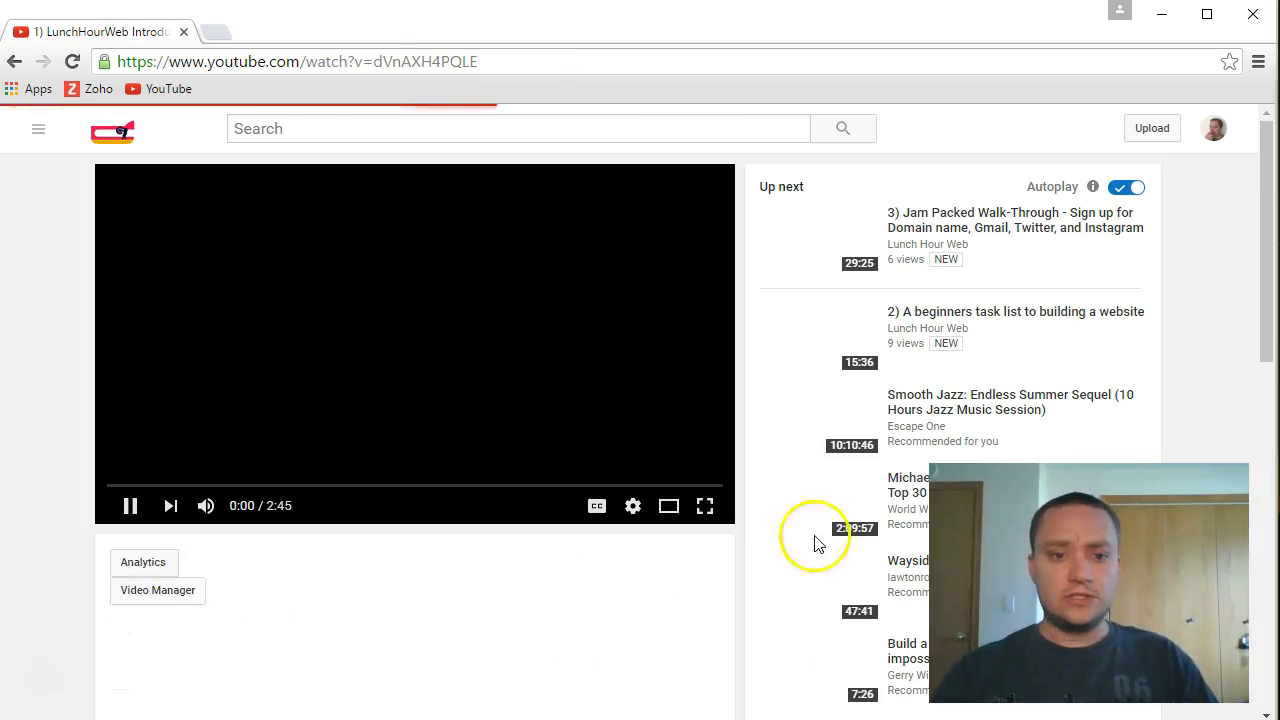
click(127, 506)
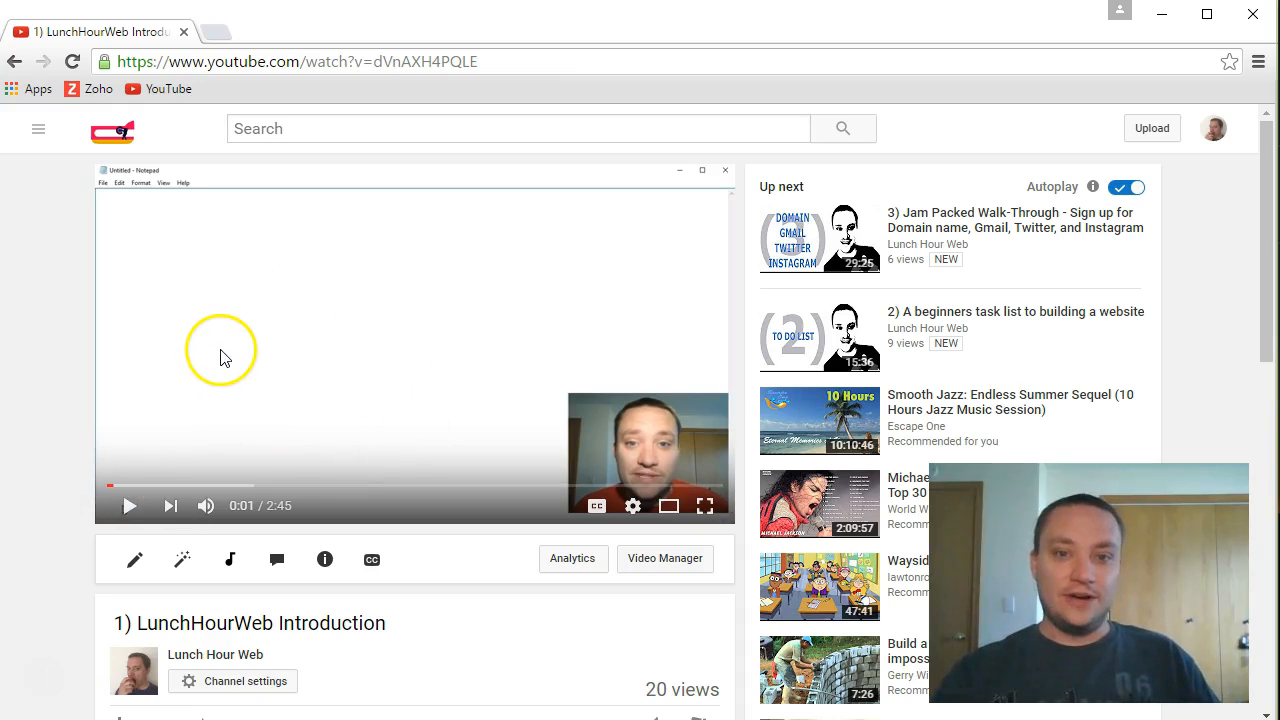
- Bring up the sharing options of the LunchHourWeb Introduction video and copy its embed code
scroll(90, 430, down, 2)
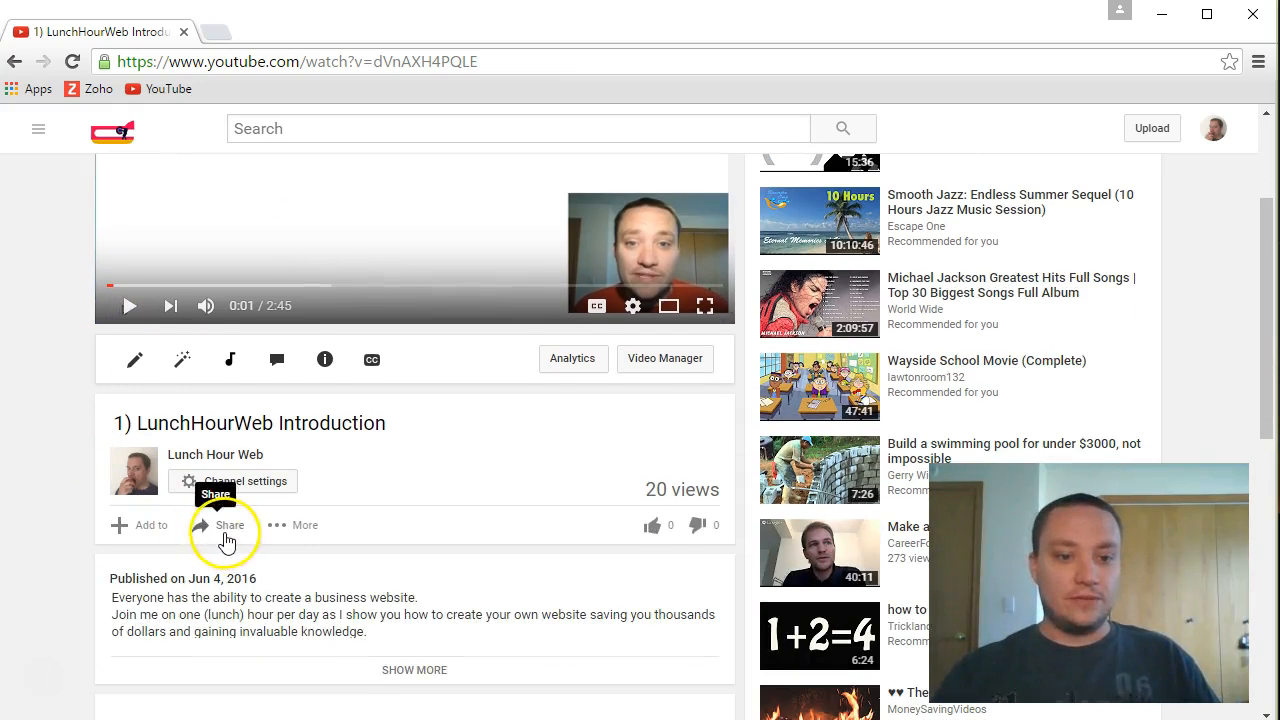
click(227, 541)
scroll(250, 537, down, 1)
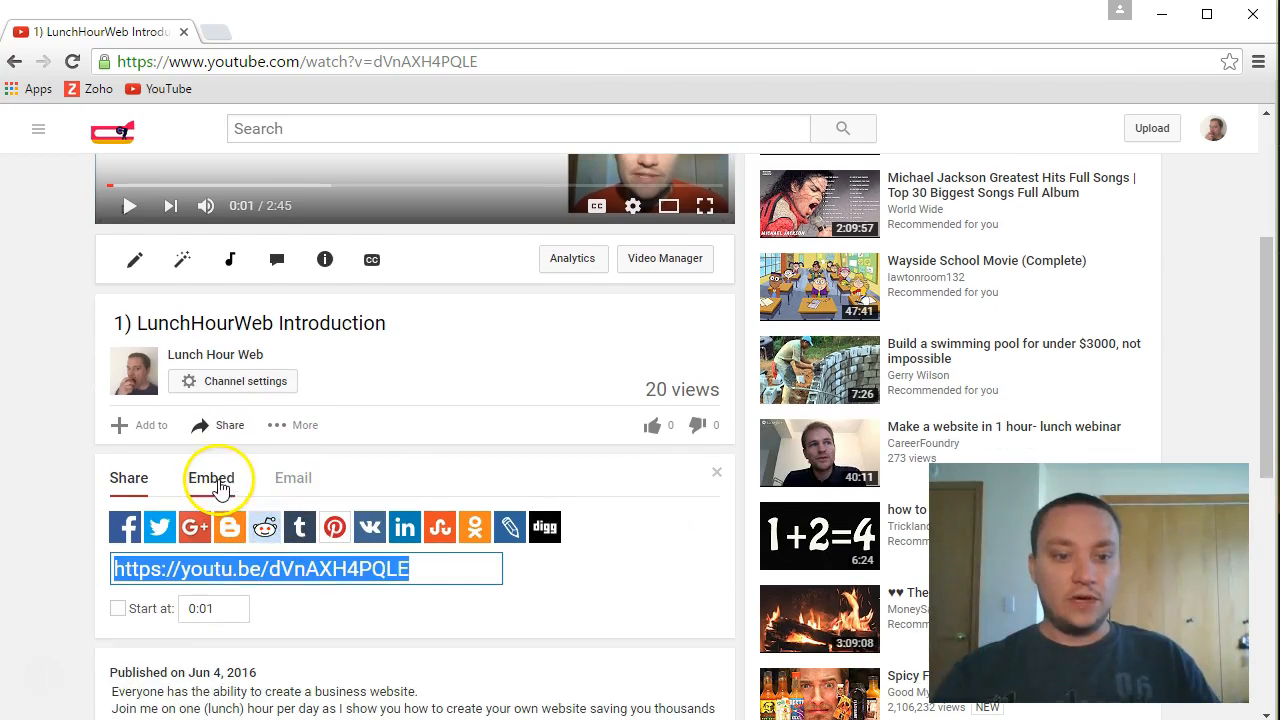
click(213, 480)
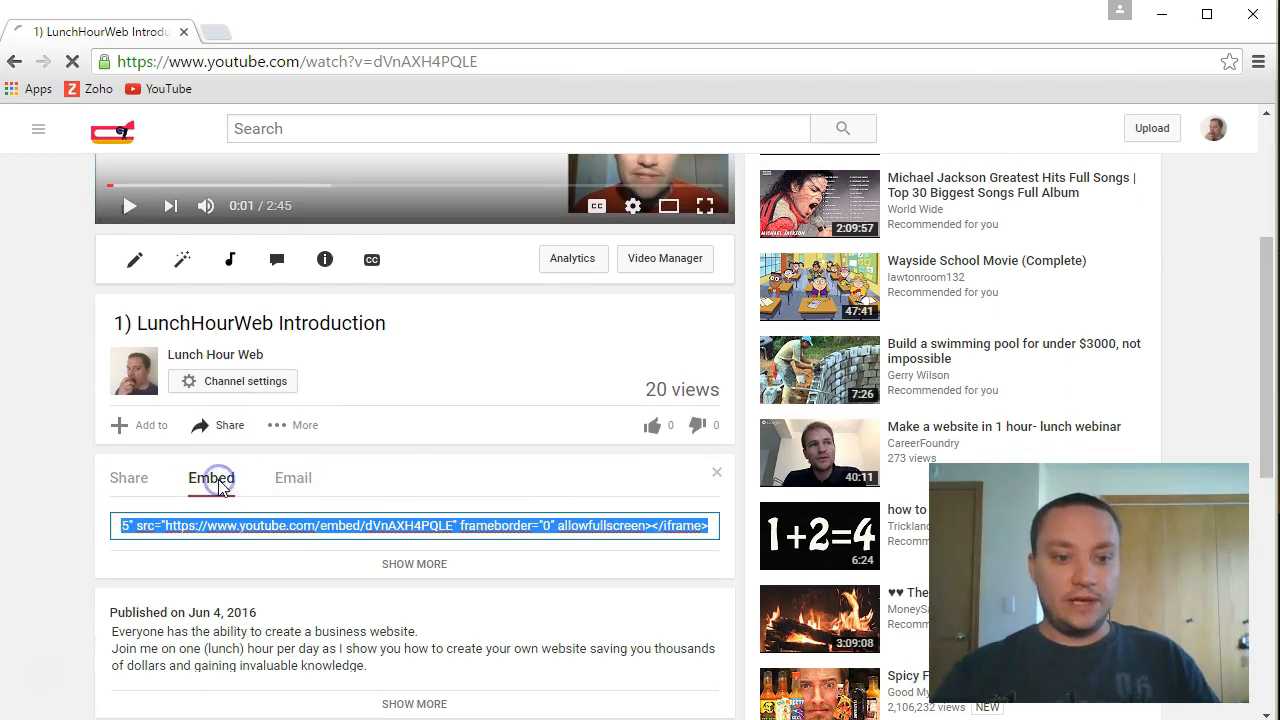
right_click(245, 533)
click(285, 288)
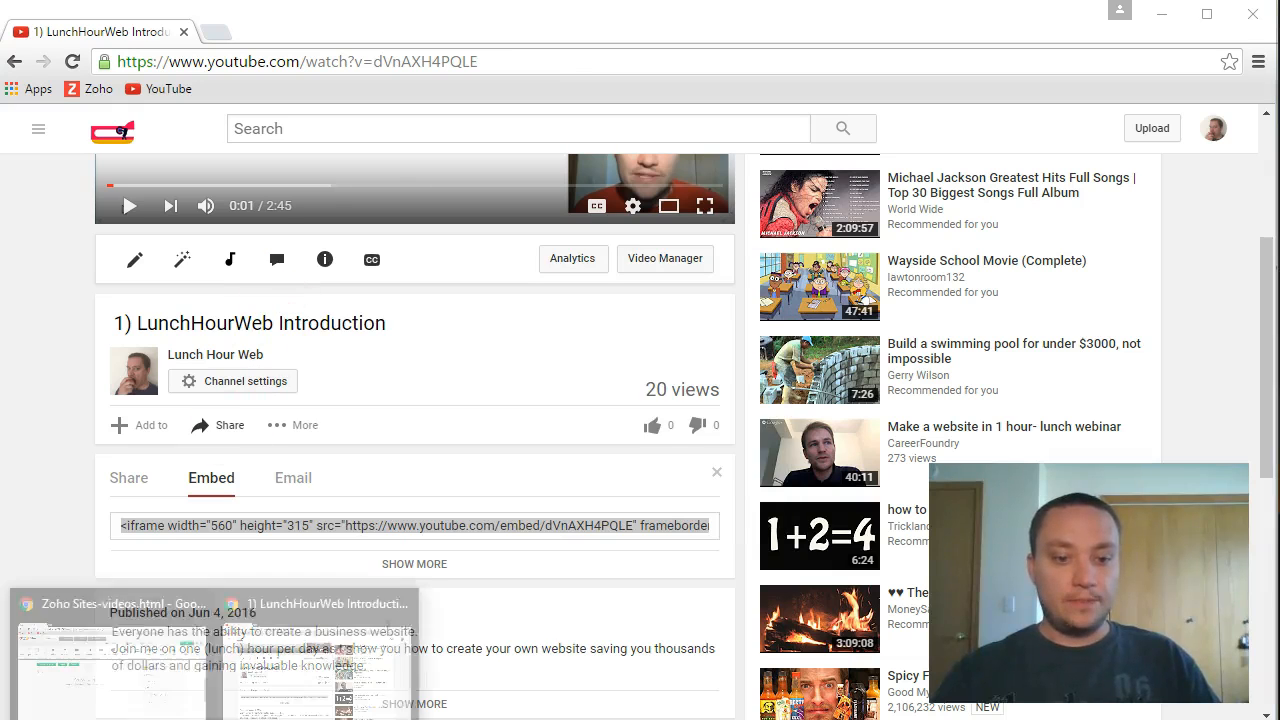
- Return to the Zoho Sites editor window and add a Video element to the post container of the "1) Introduction" post
click(166, 704)
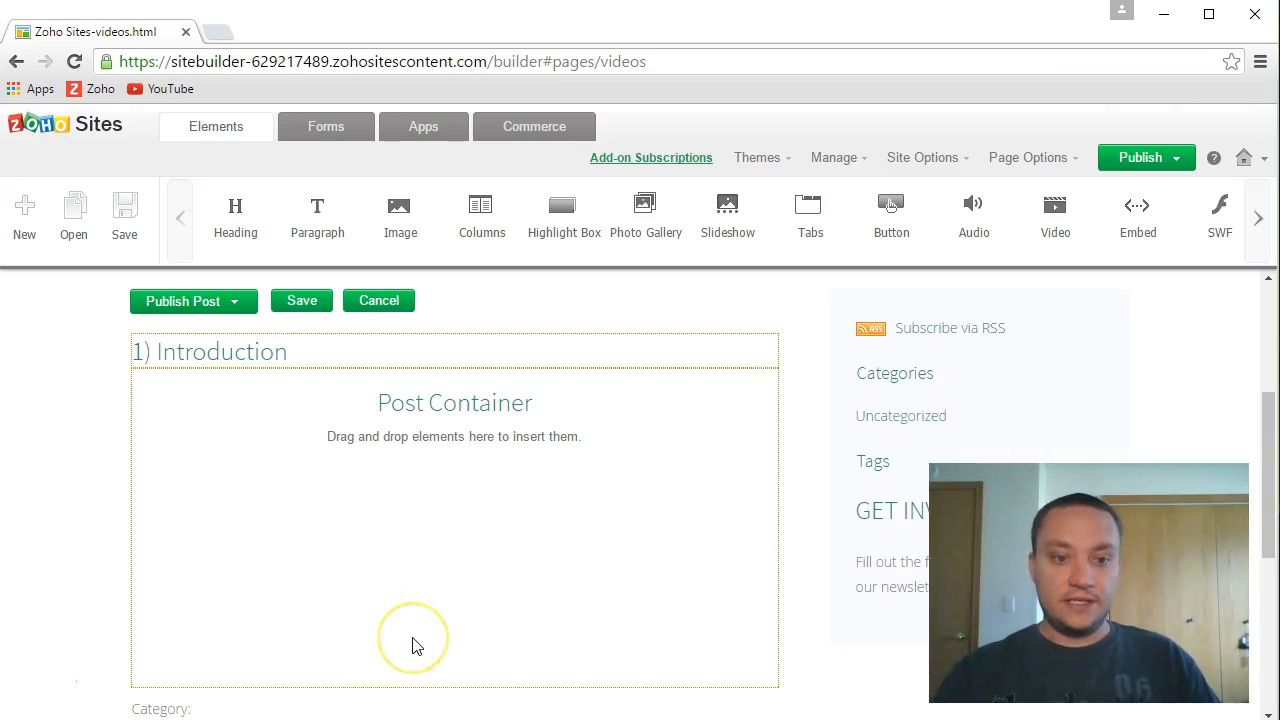
drag(526, 410, 363, 407)
drag(590, 445, 385, 399)
click(517, 431)
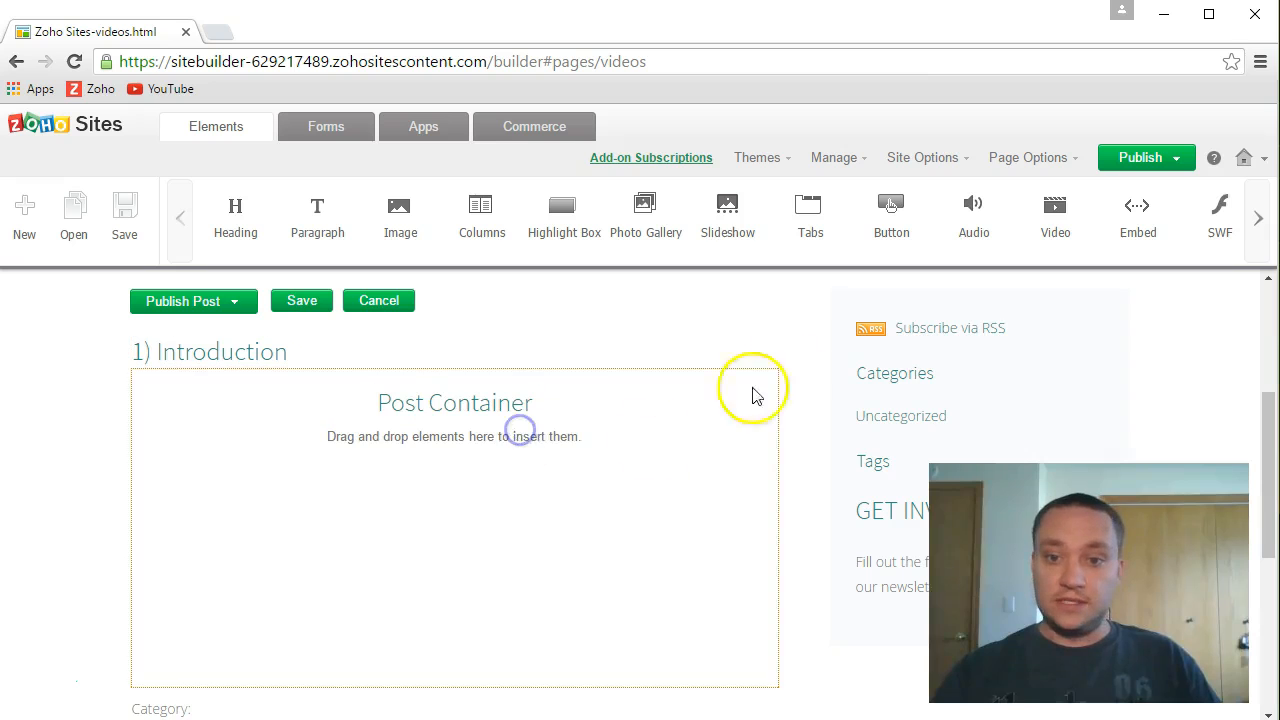
drag(1053, 222, 515, 479)
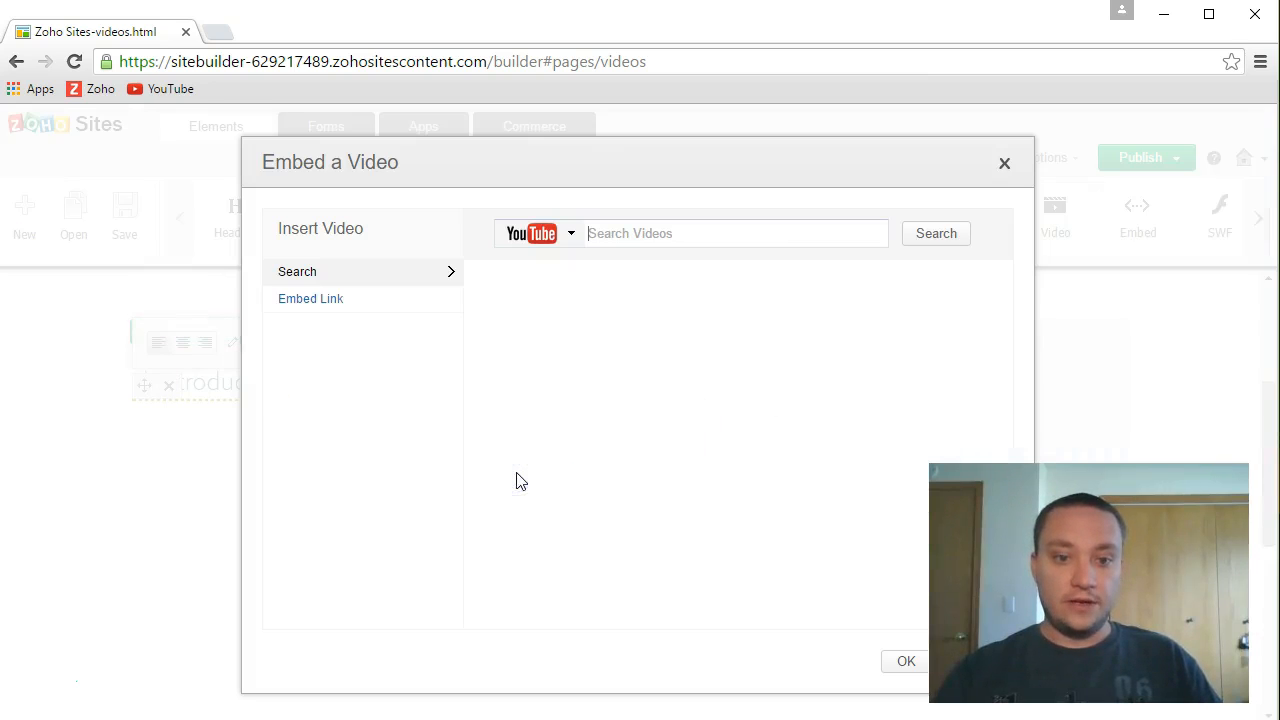
- Embed the video through an embed link, using the copied YouTube iframe code for LunchHourWeb Introduction at 560 by 315
click(300, 299)
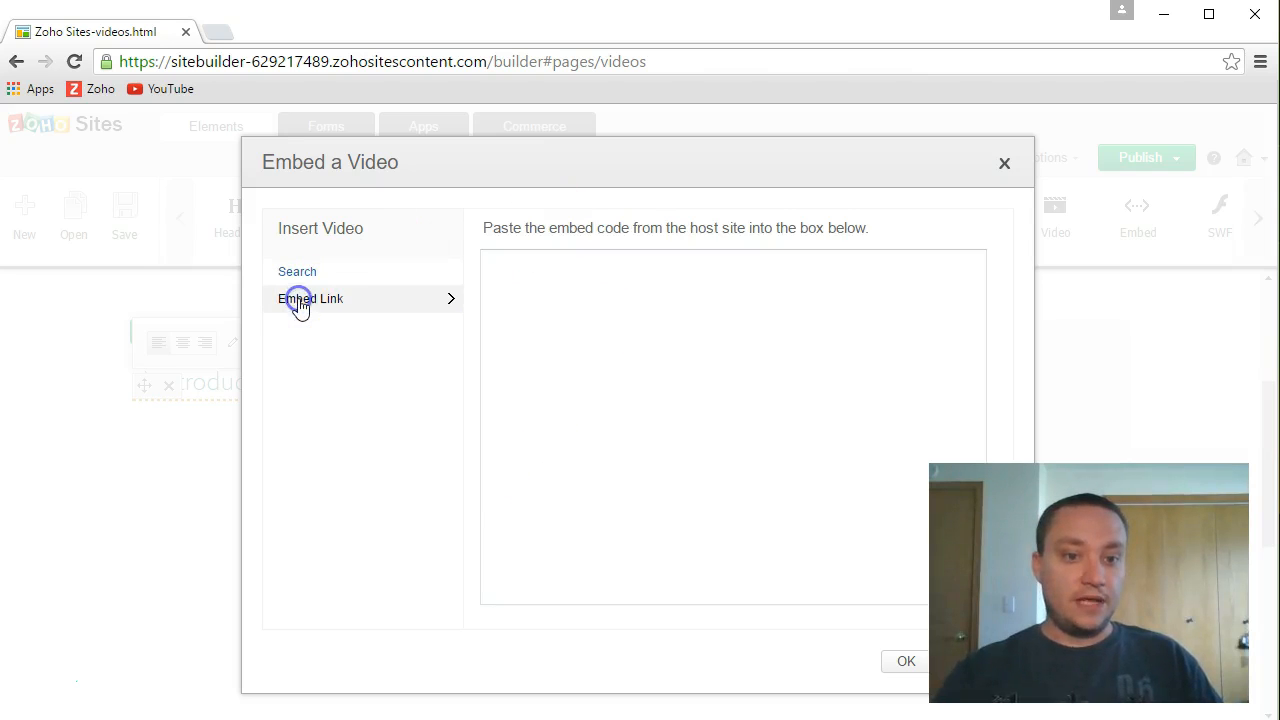
right_click(588, 289)
click(643, 406)
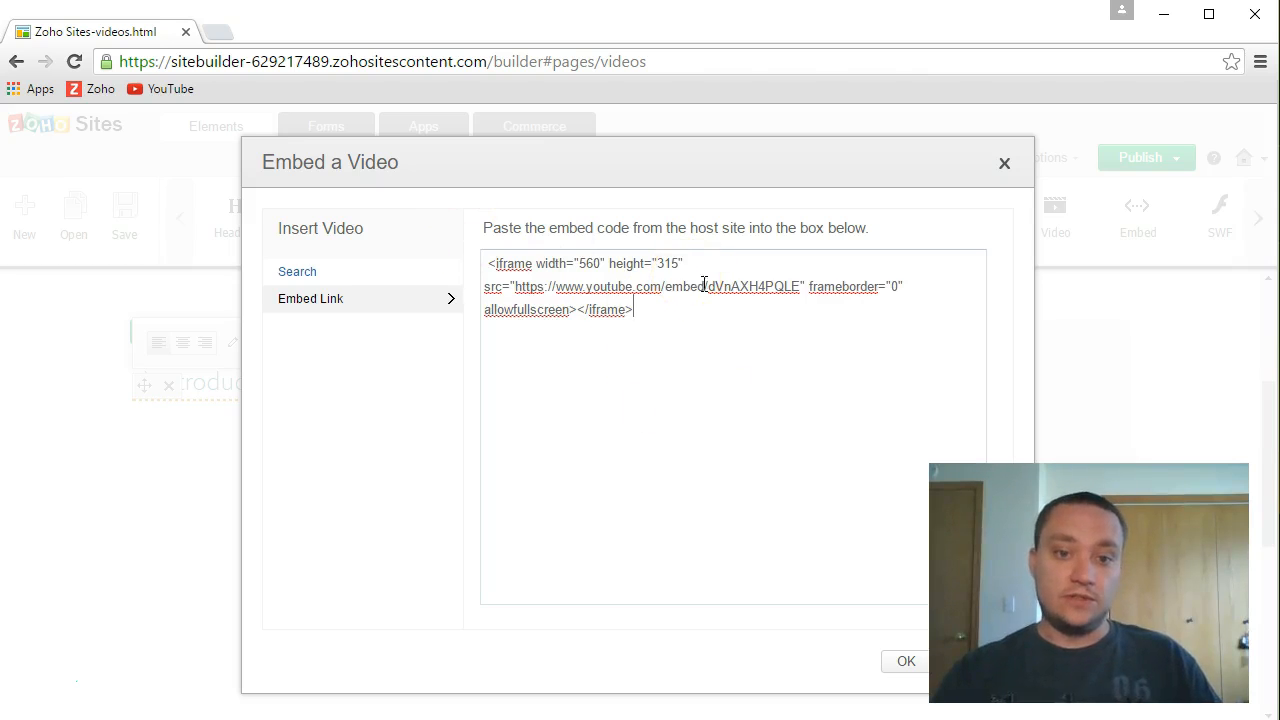
click(581, 263)
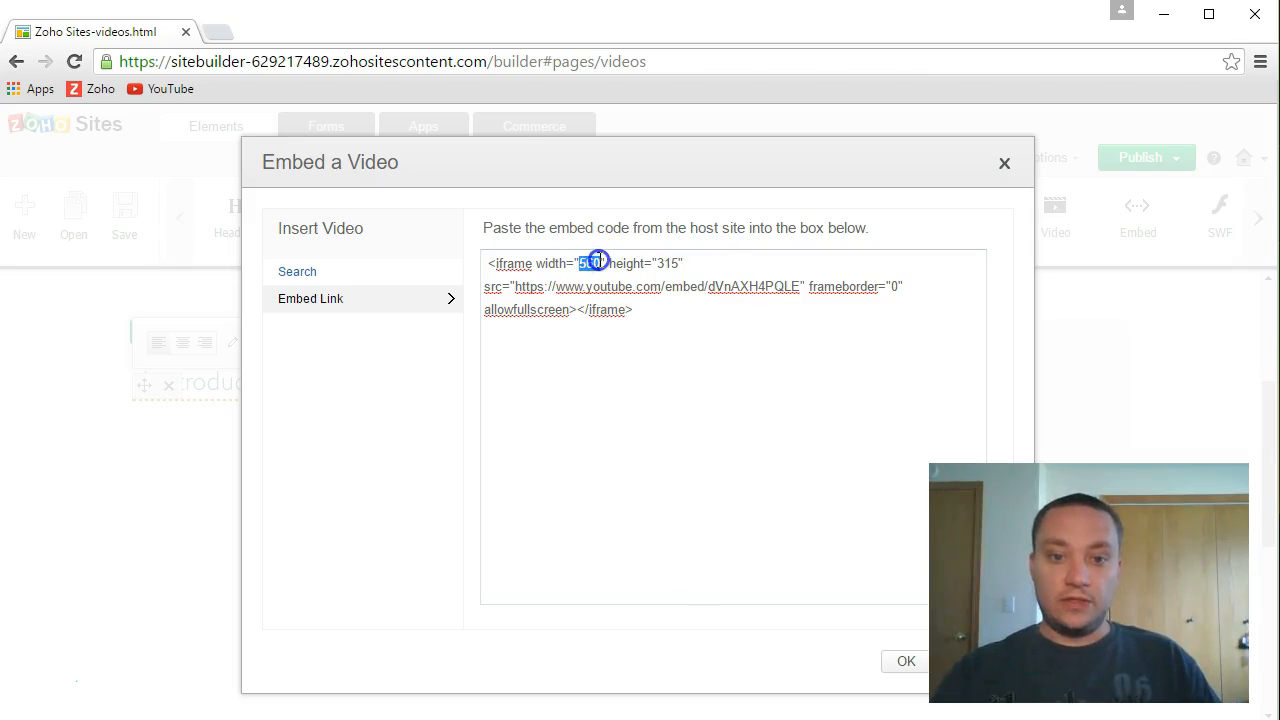
double_click(670, 262)
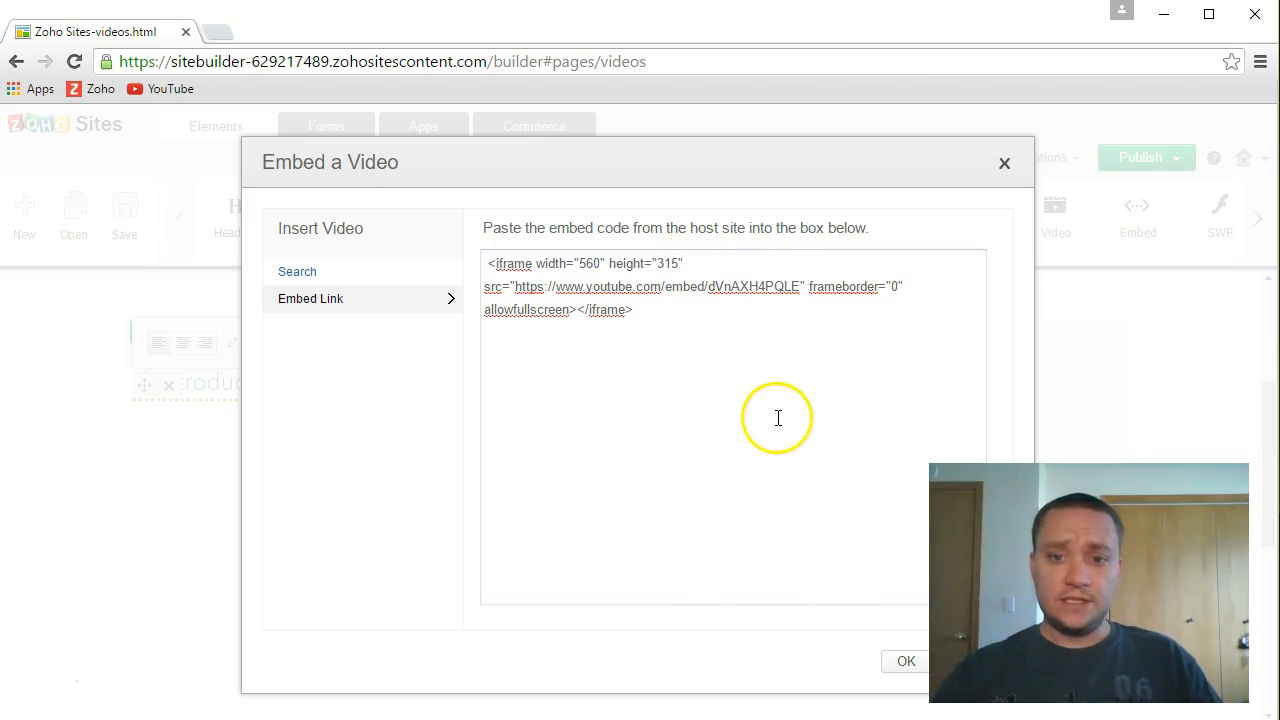
click(898, 664)
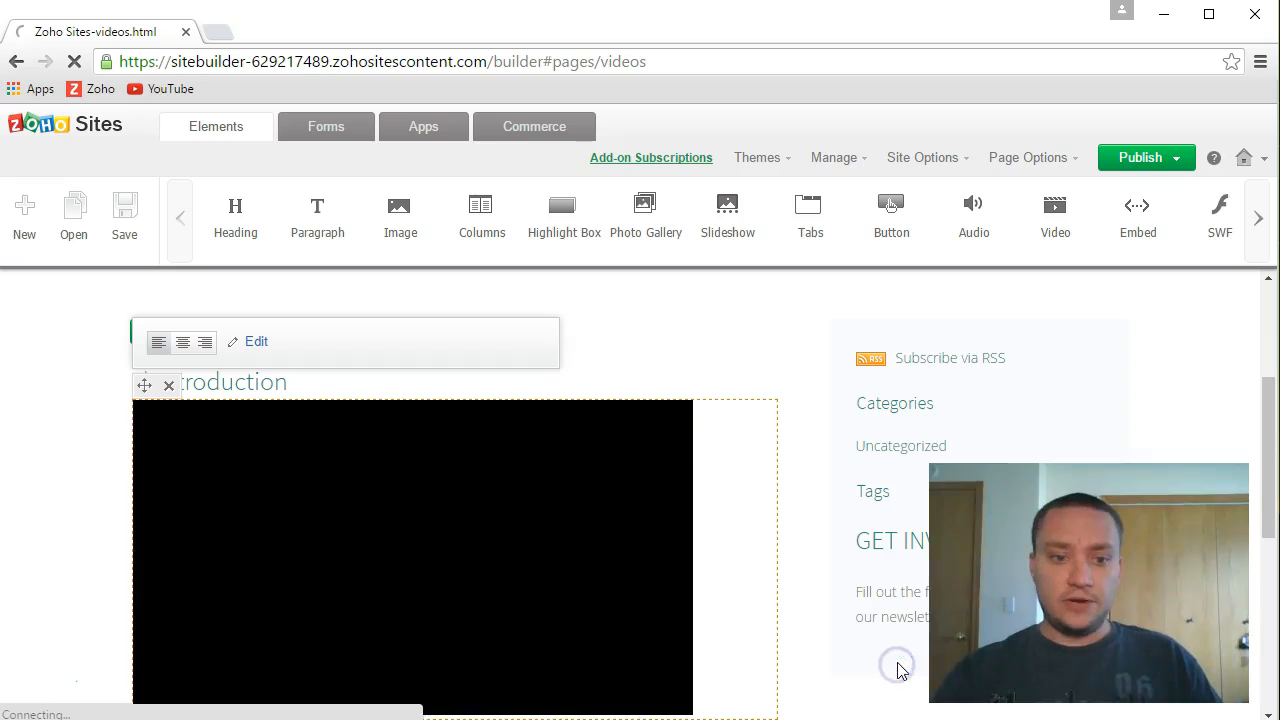
- Check the embedded video in the post by starting and pausing its playback and trying its full-screen view
scroll(84, 432, down, 1)
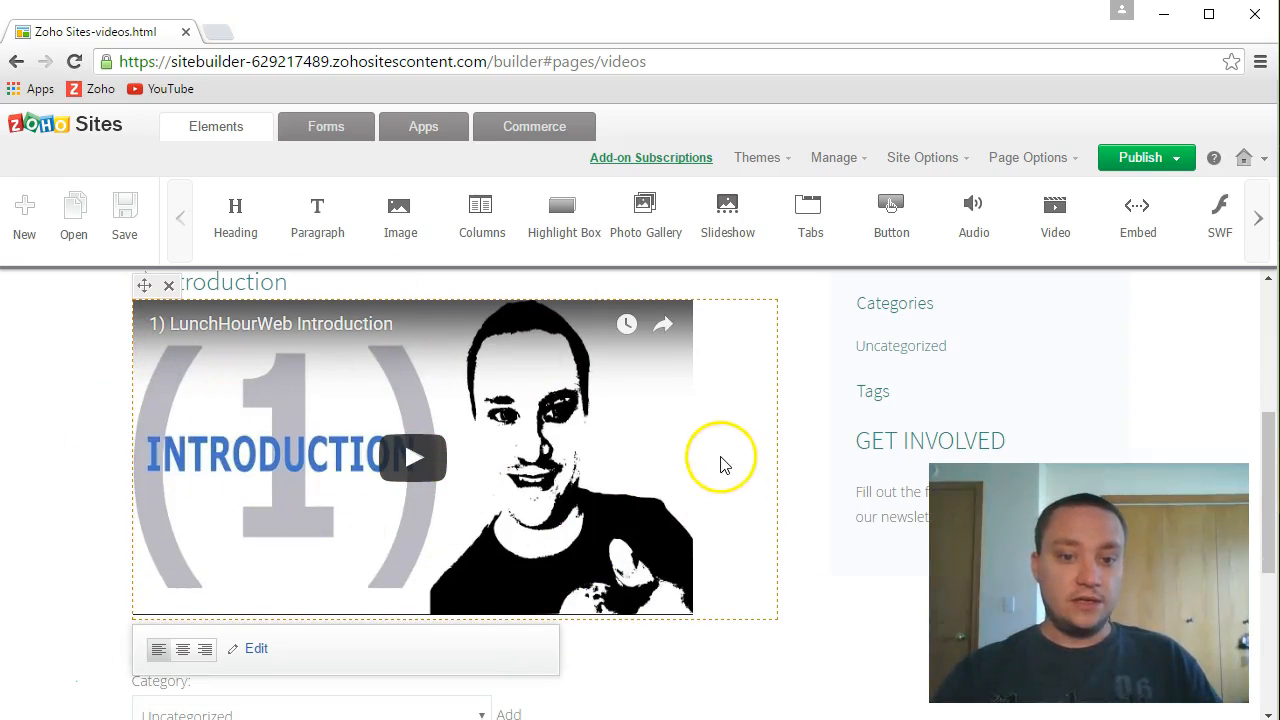
click(401, 484)
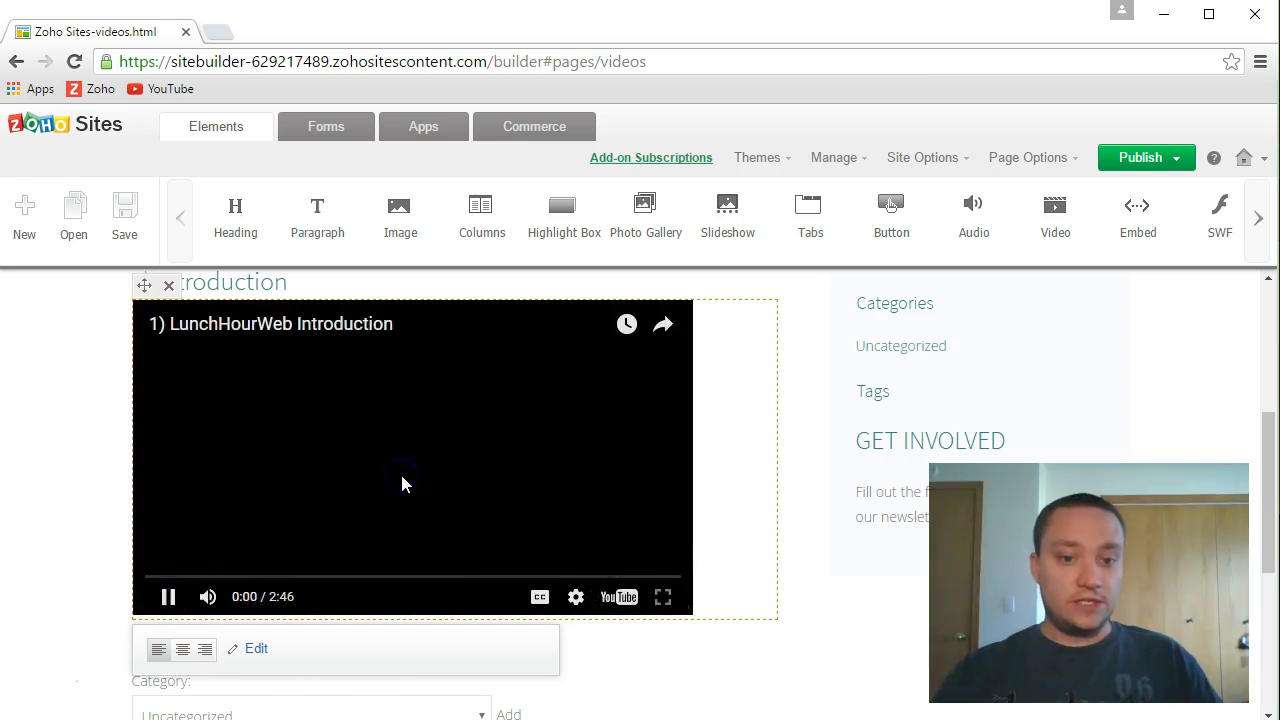
click(168, 600)
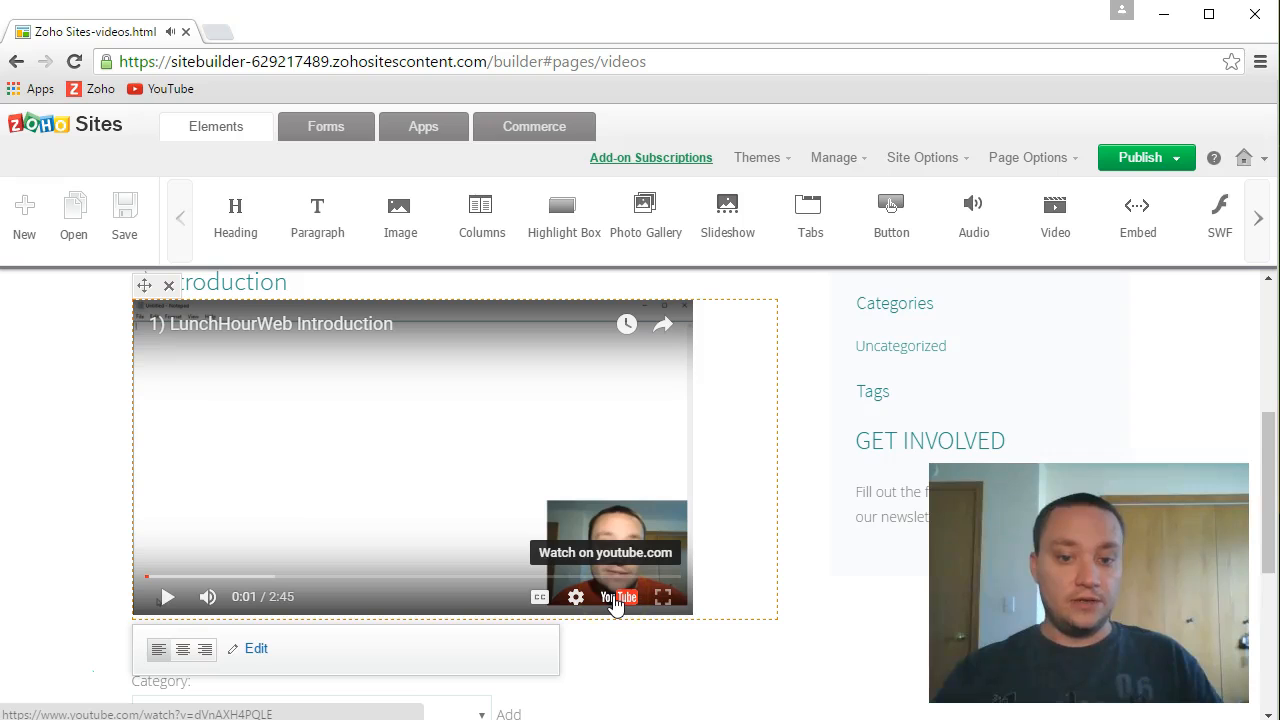
click(663, 597)
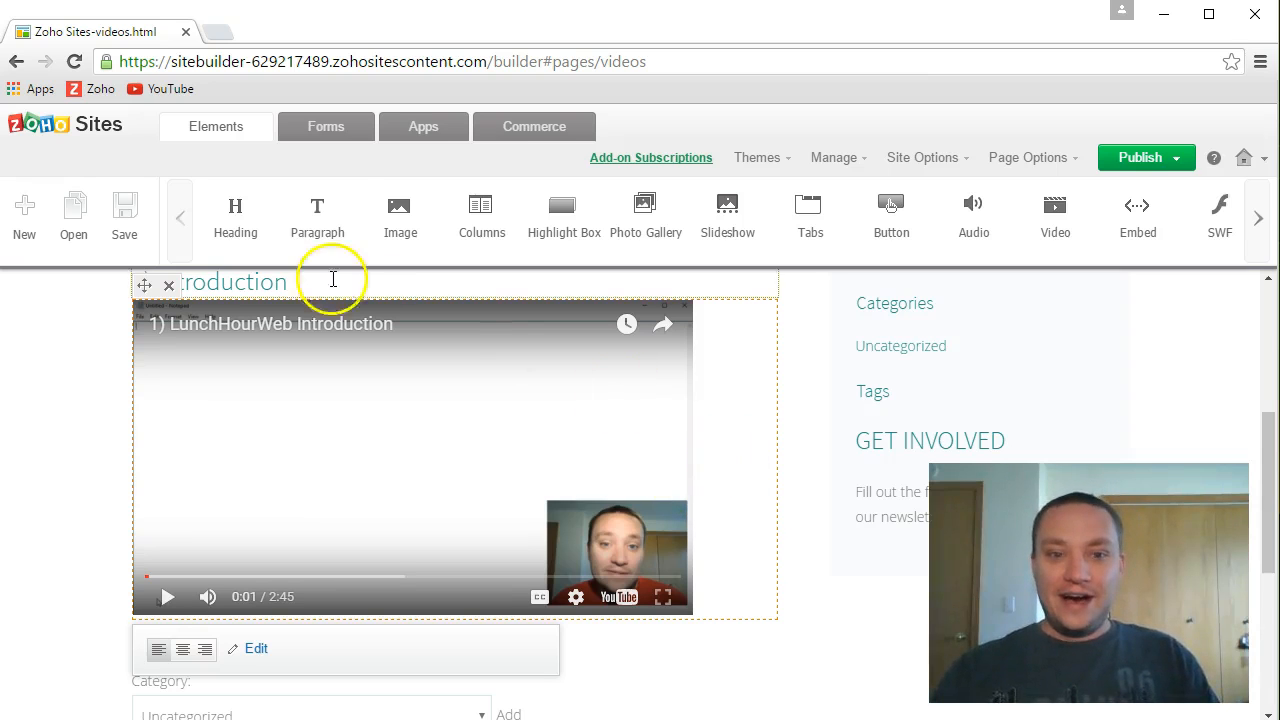
- Add a Paragraph element to the post and move the embedded video below it
drag(317, 230, 229, 663)
scroll(828, 490, down, 1)
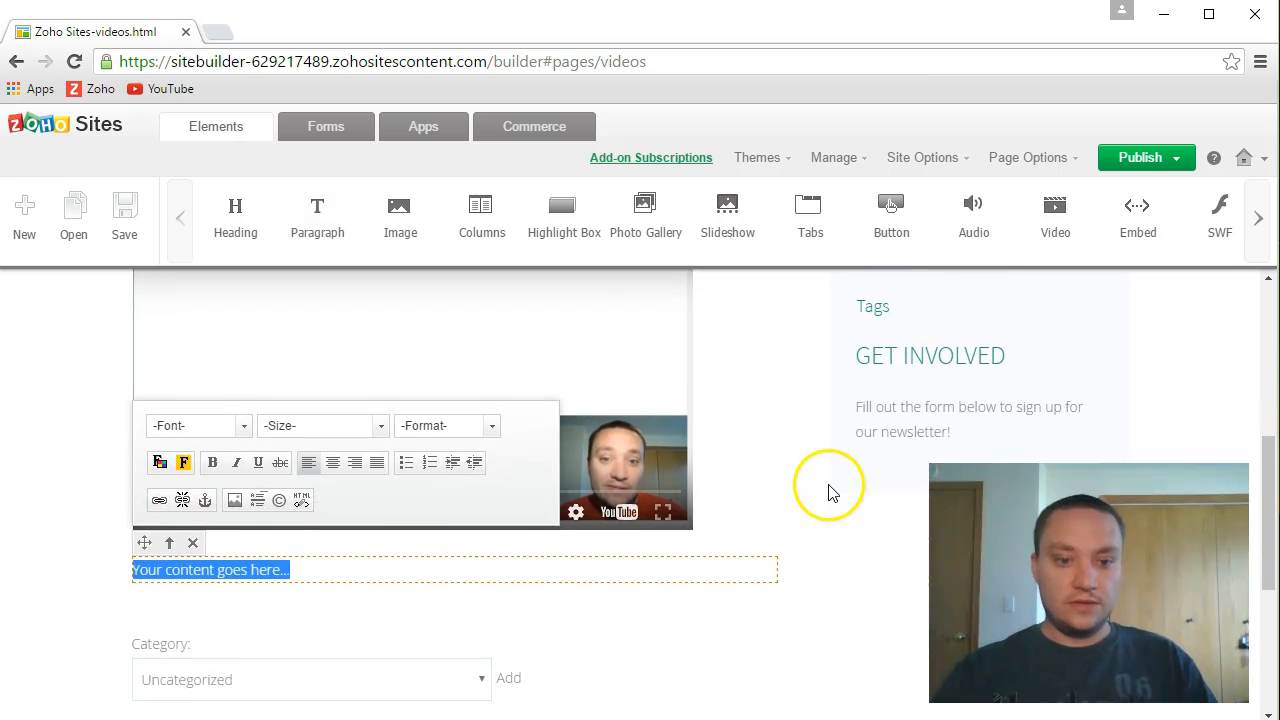
drag(560, 354, 679, 491)
scroll(757, 452, up, 1)
drag(141, 300, 151, 363)
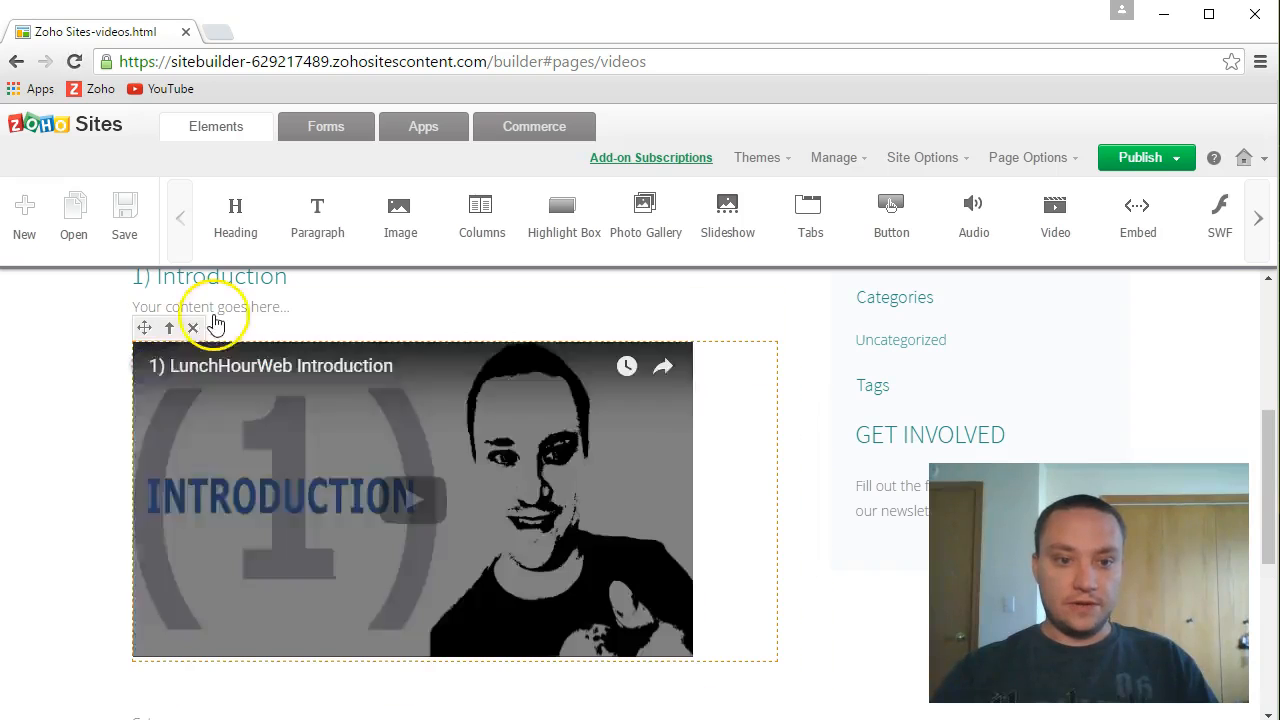
- Replace the paragraph's placeholder text with "In this video I discuss my plans for building a website." and start a second line
click(257, 313)
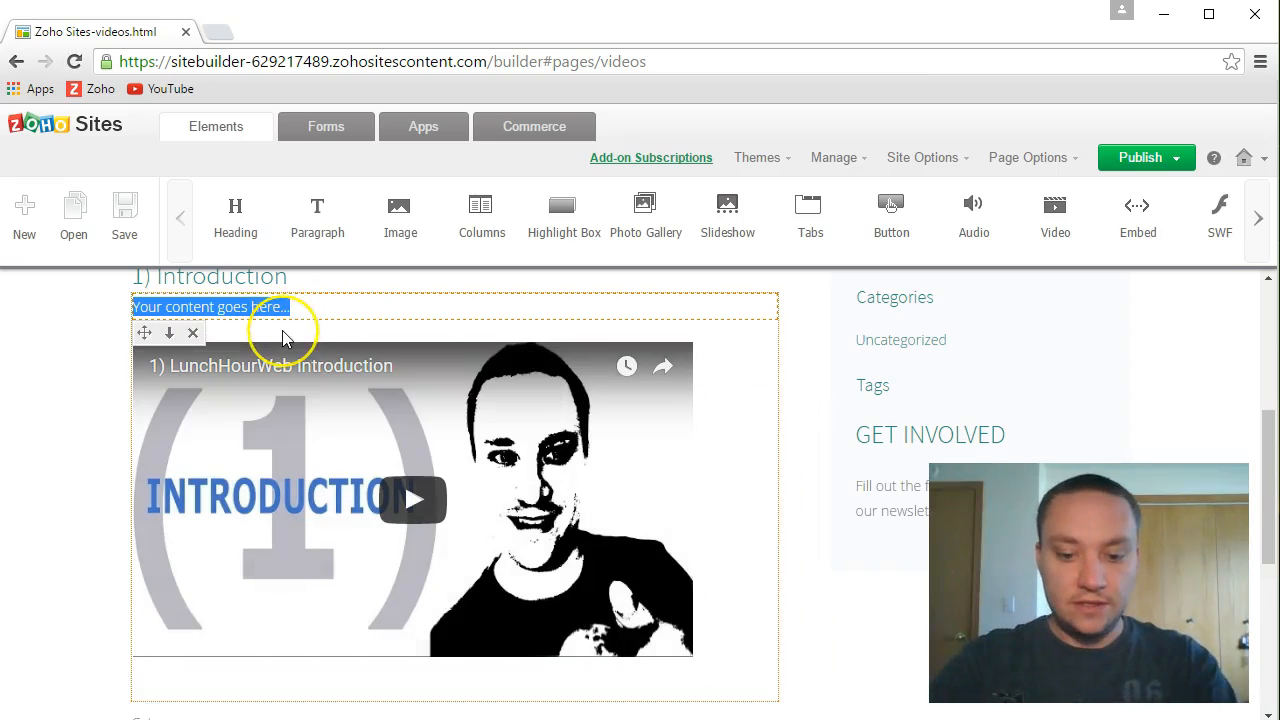
text(In this video)
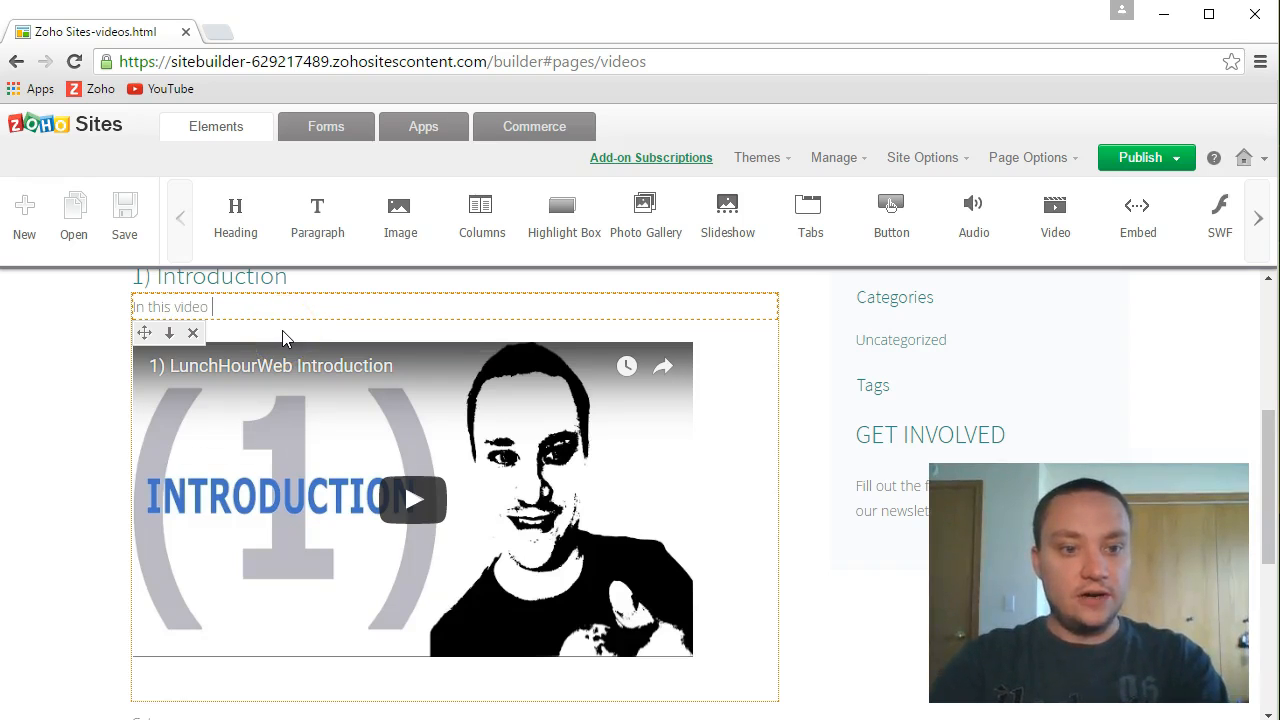
text( I discuss)
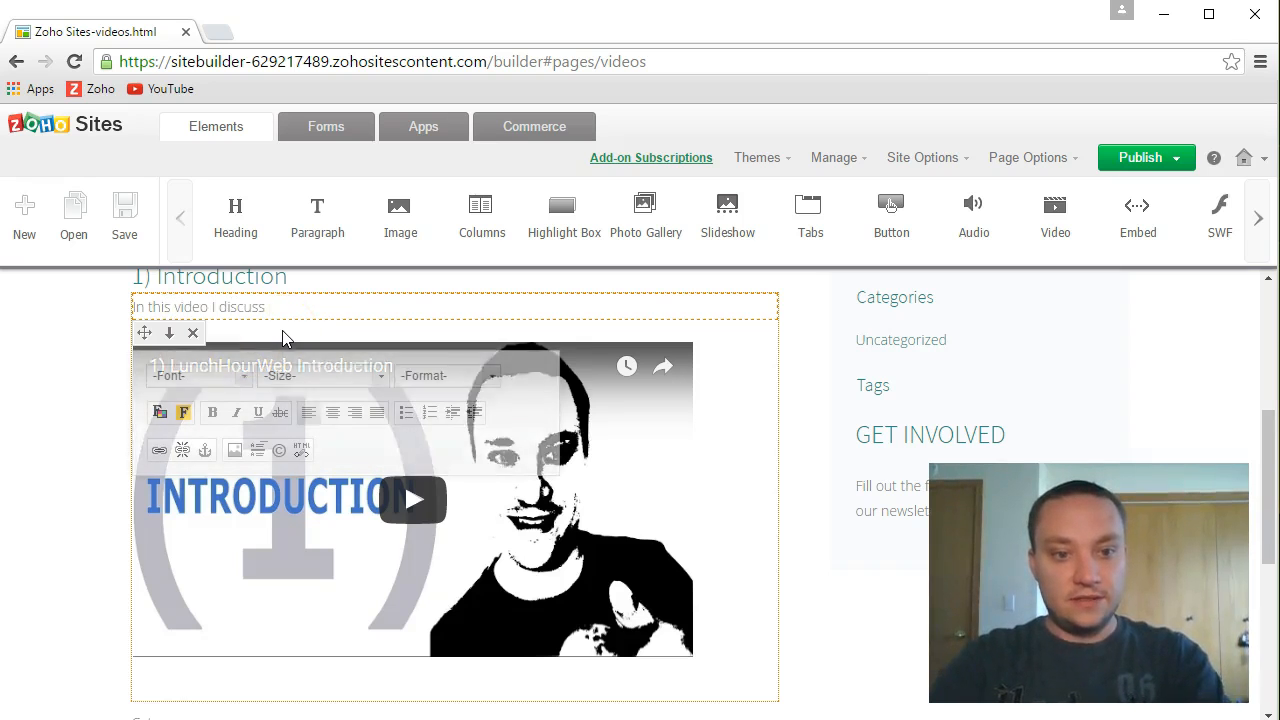
text( my)
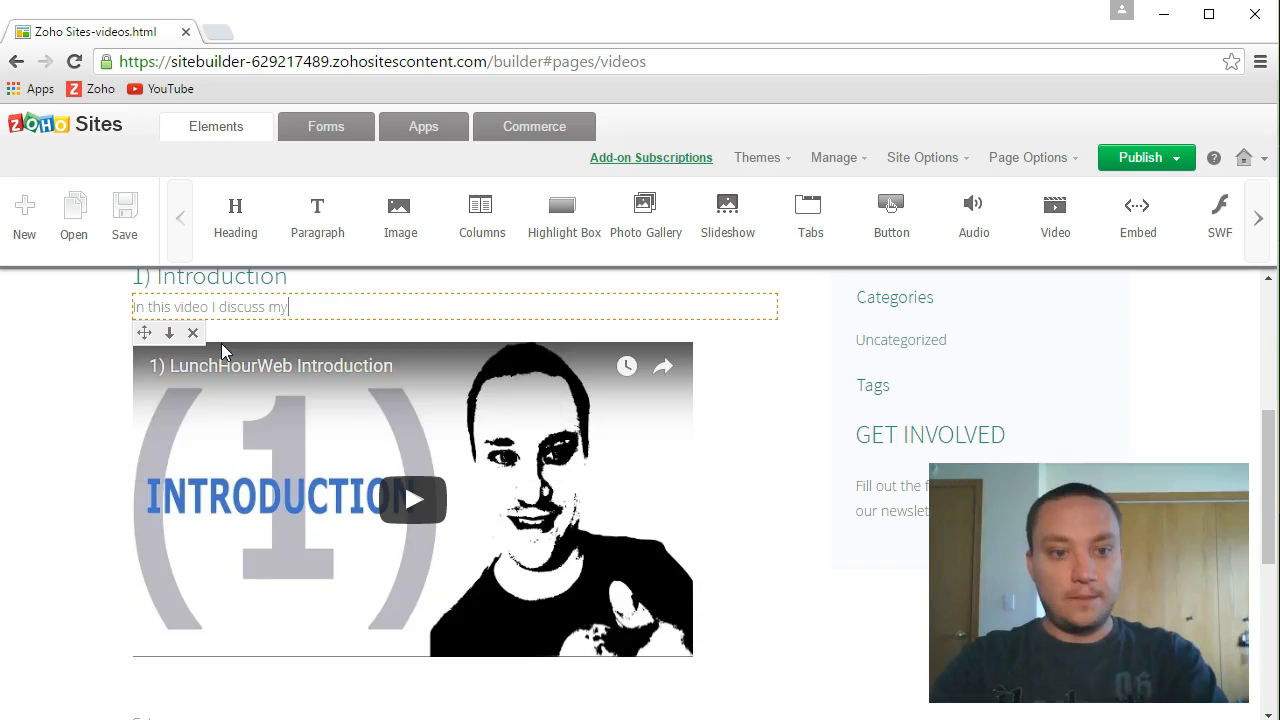
text( plans for th)
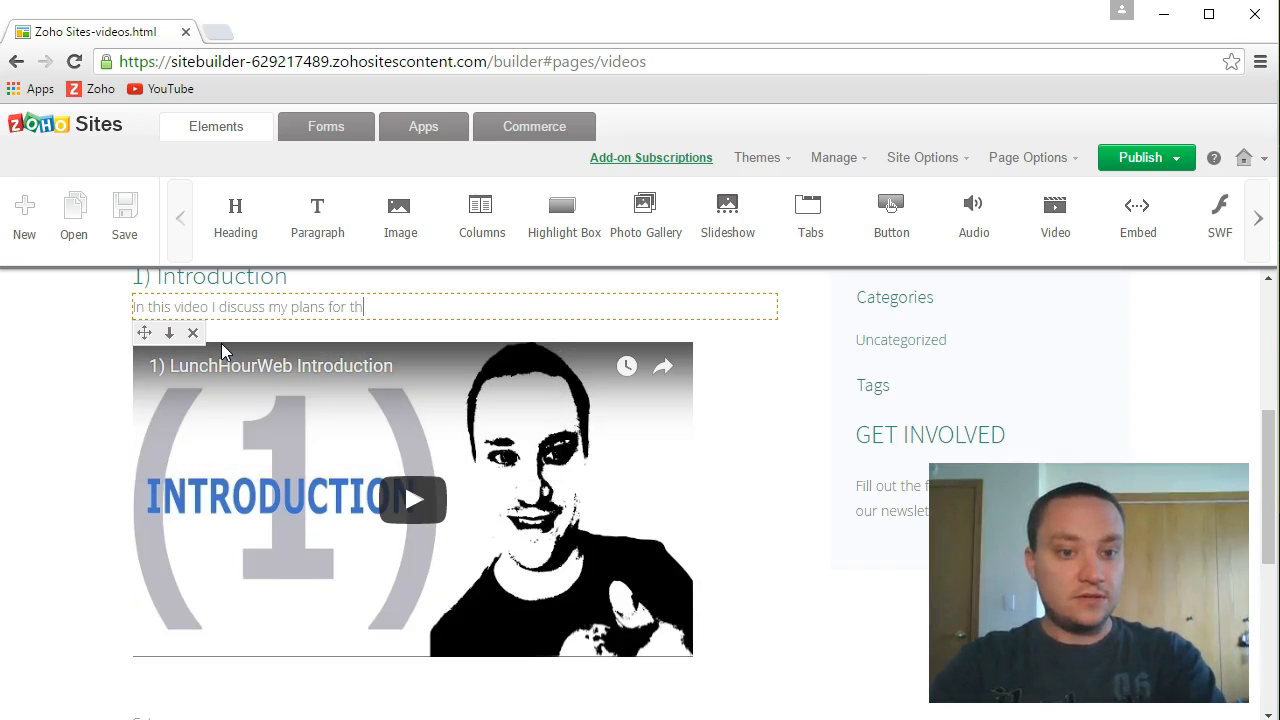
key(BackSpace)
key(BackSpace)
text(bu)
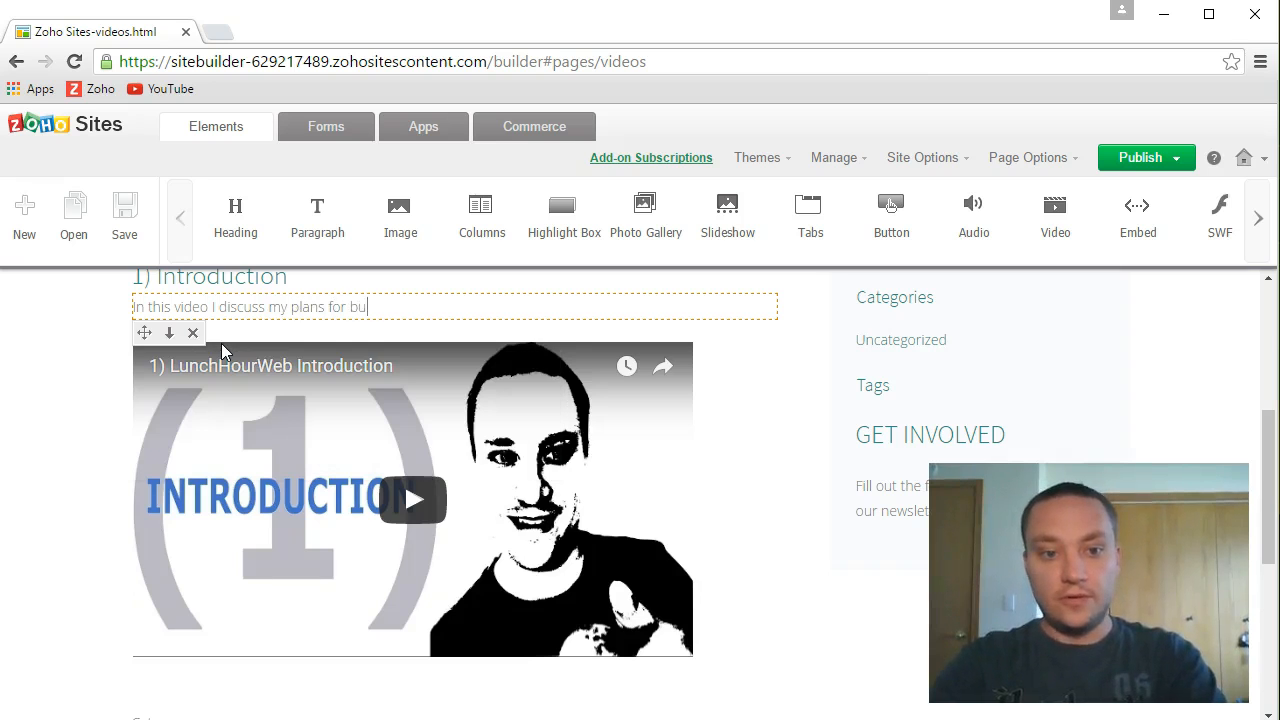
text(ilding a website)
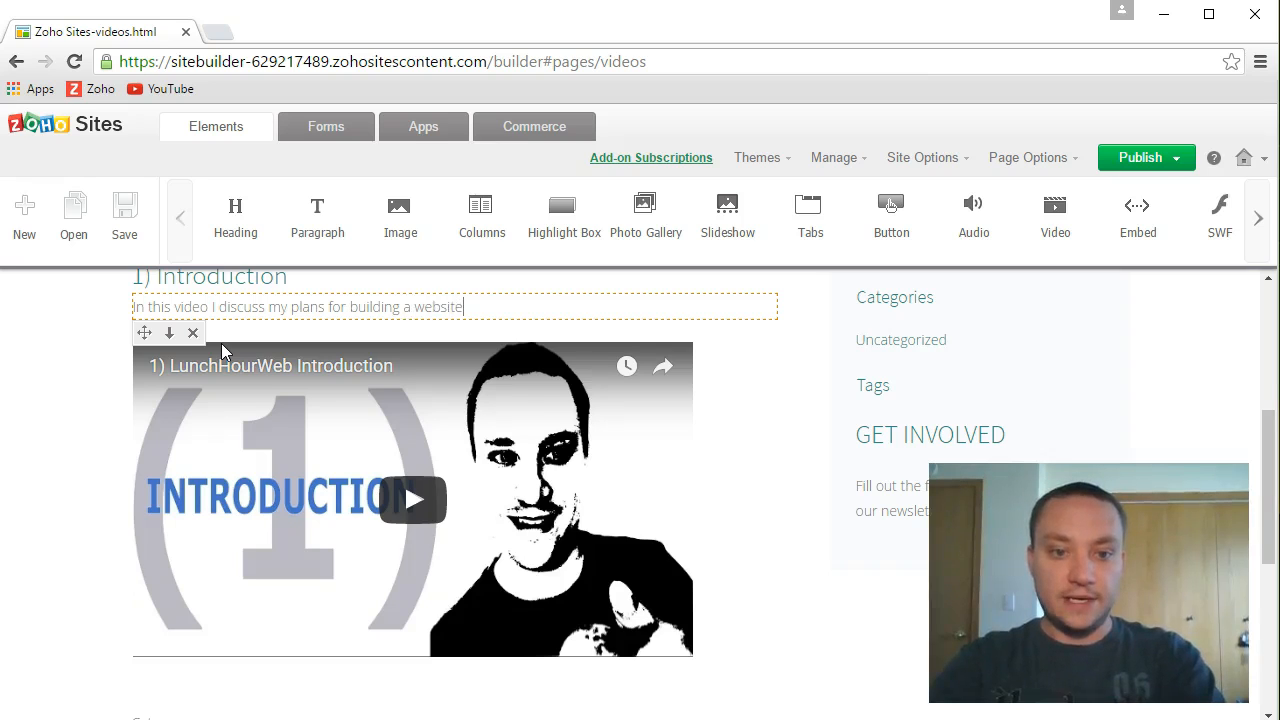
text(.)
key(Return)
click(180, 338)
text(Also discu)
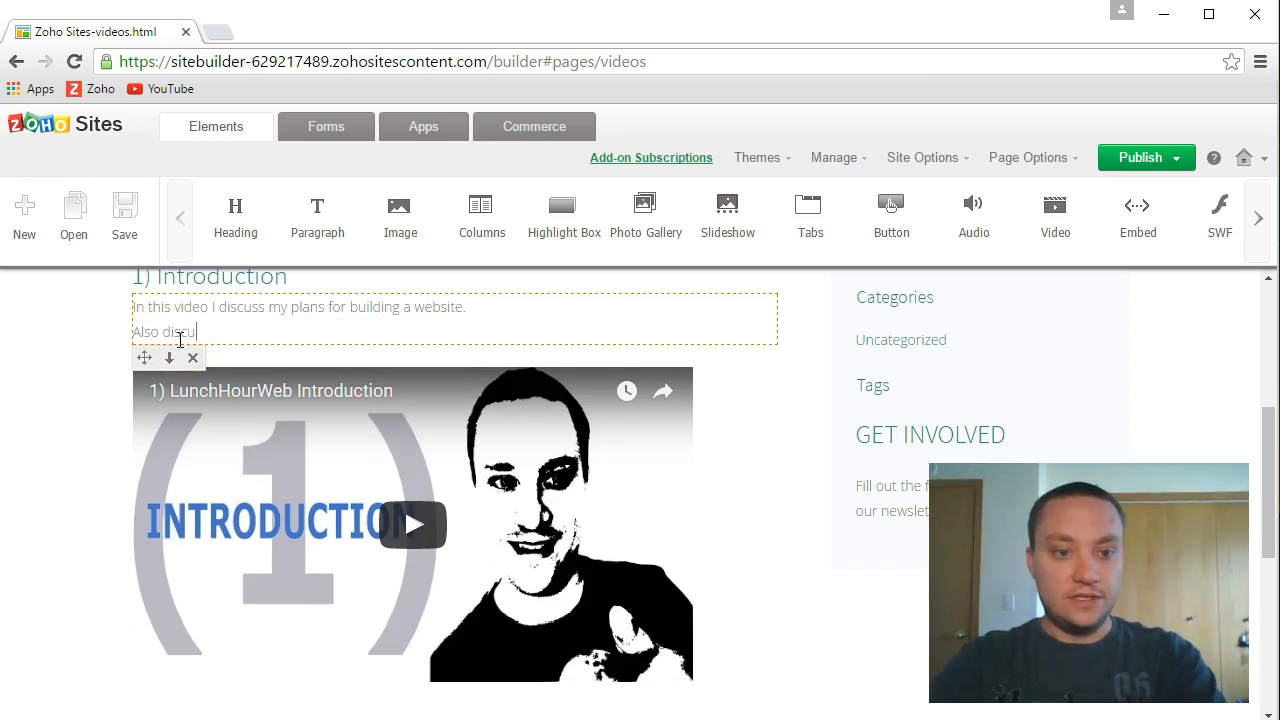
text(ss how)
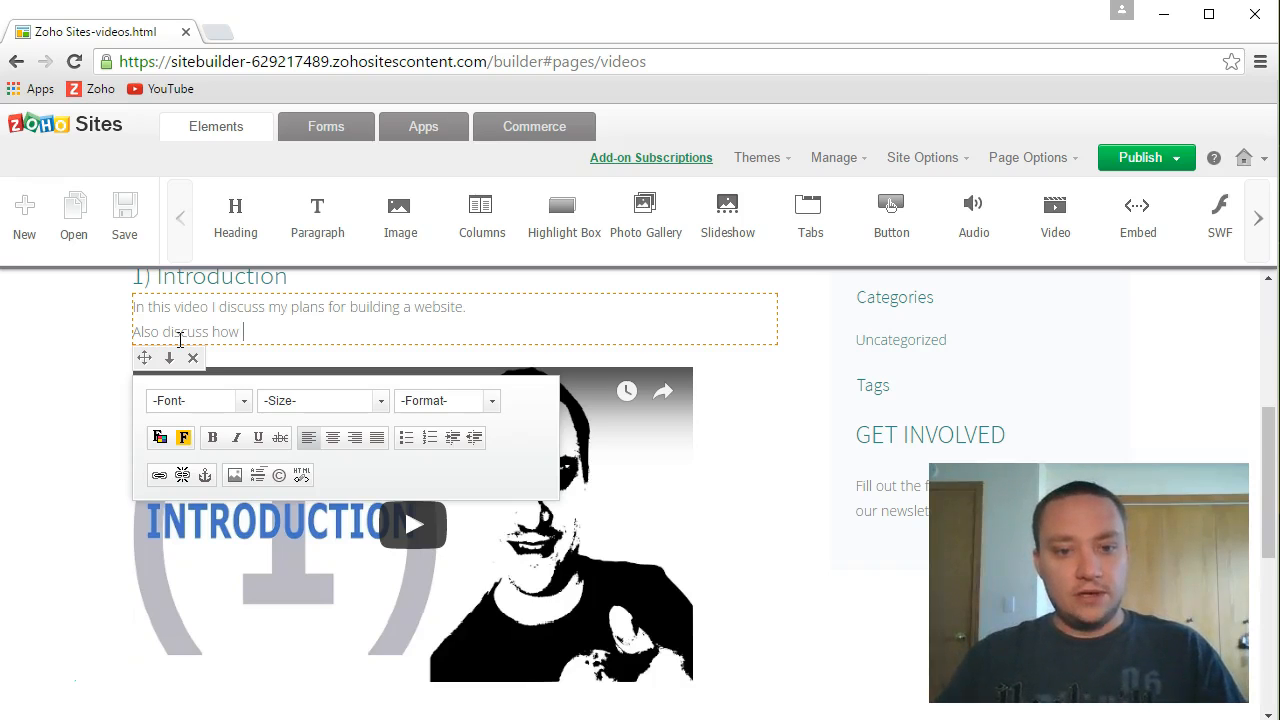
- Make the paragraph's second line read "I also talk about some of my time limitations and other responsibilities."
triple_click(163, 337)
text(also)
click(180, 330)
text(talk about some of my )
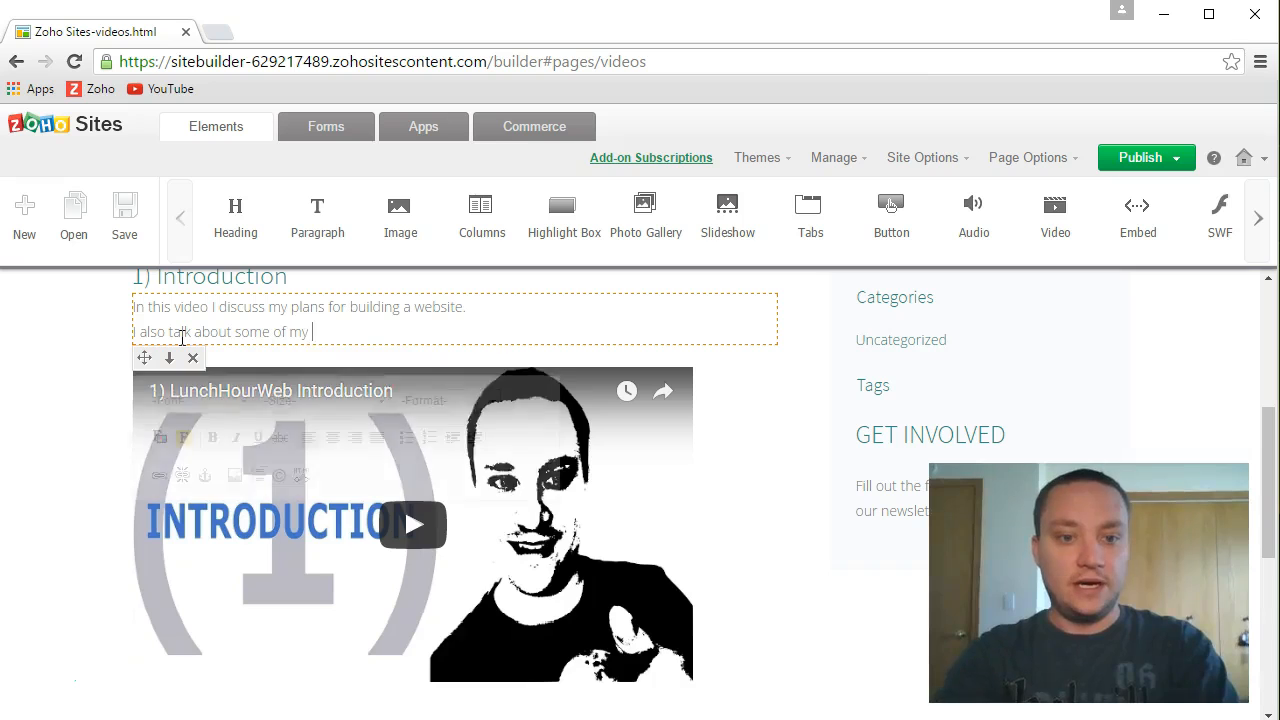
text(limitations in)
key(BackSpace)
key(BackSpace)
key(BackSpace)
key(BackSpace)
key(BackSpace)
key(BackSpace)
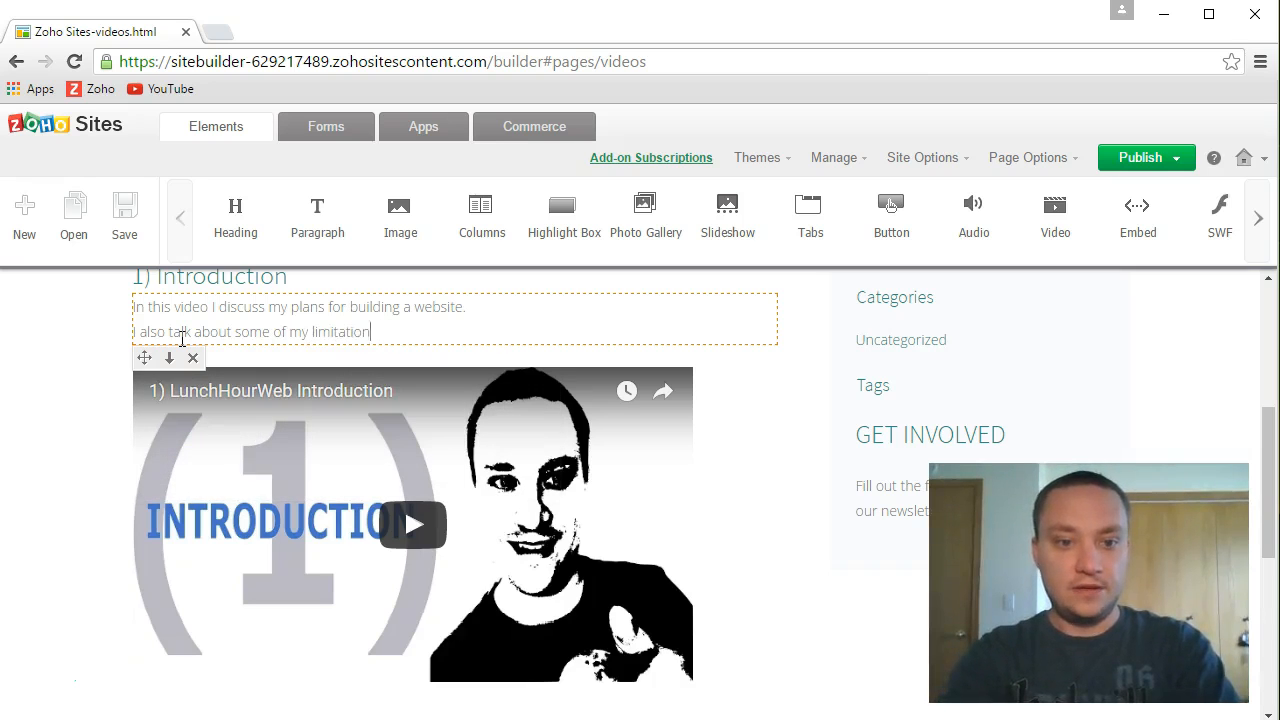
text(tim)
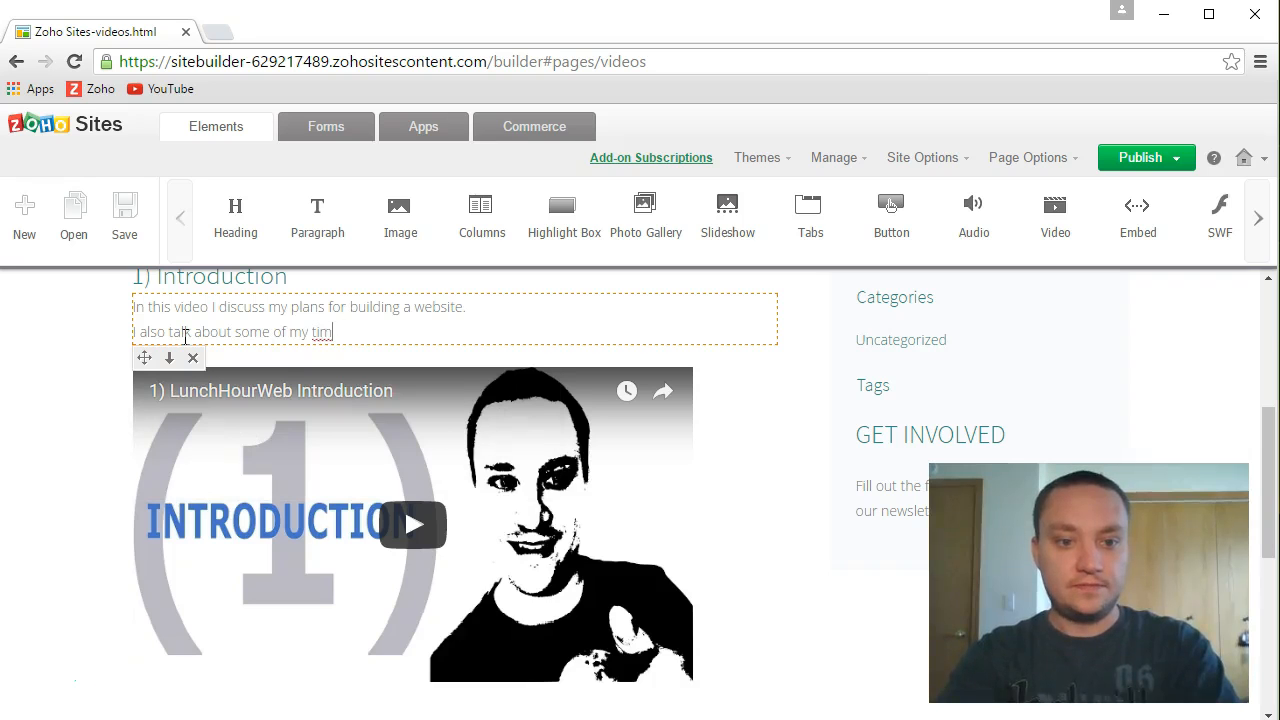
text(e limitati)
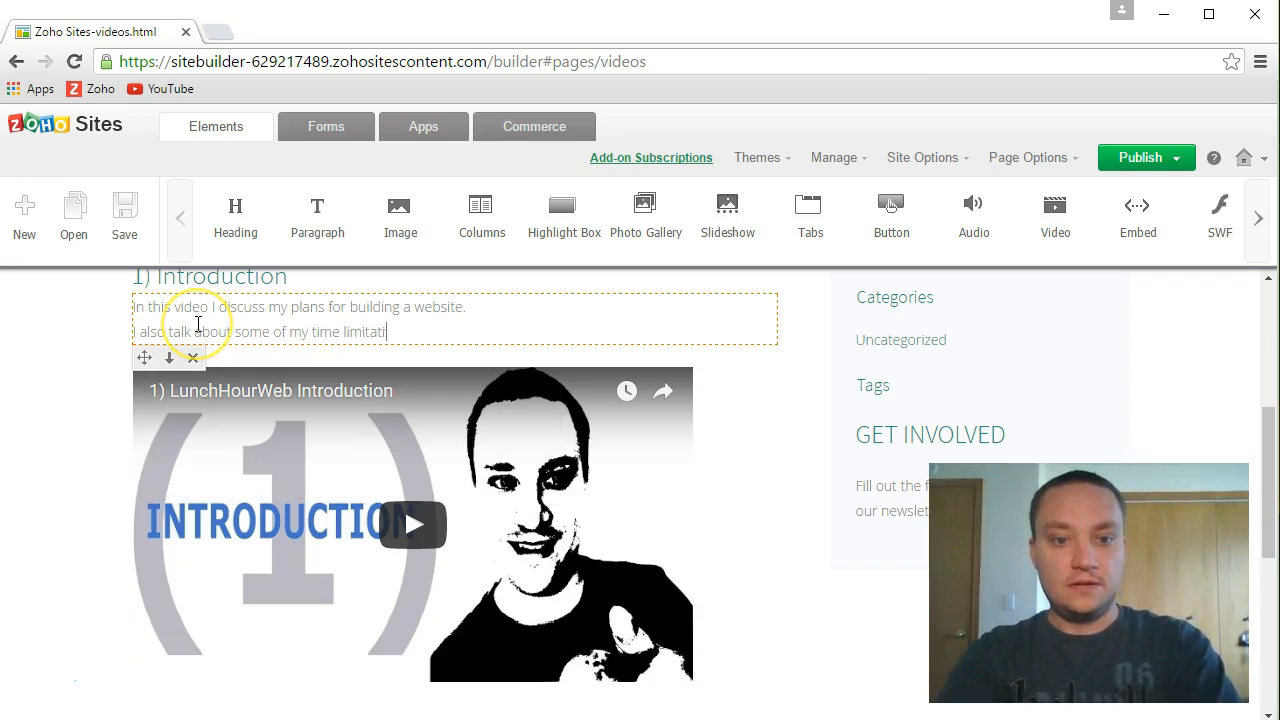
text(ons and other responsibilities.)
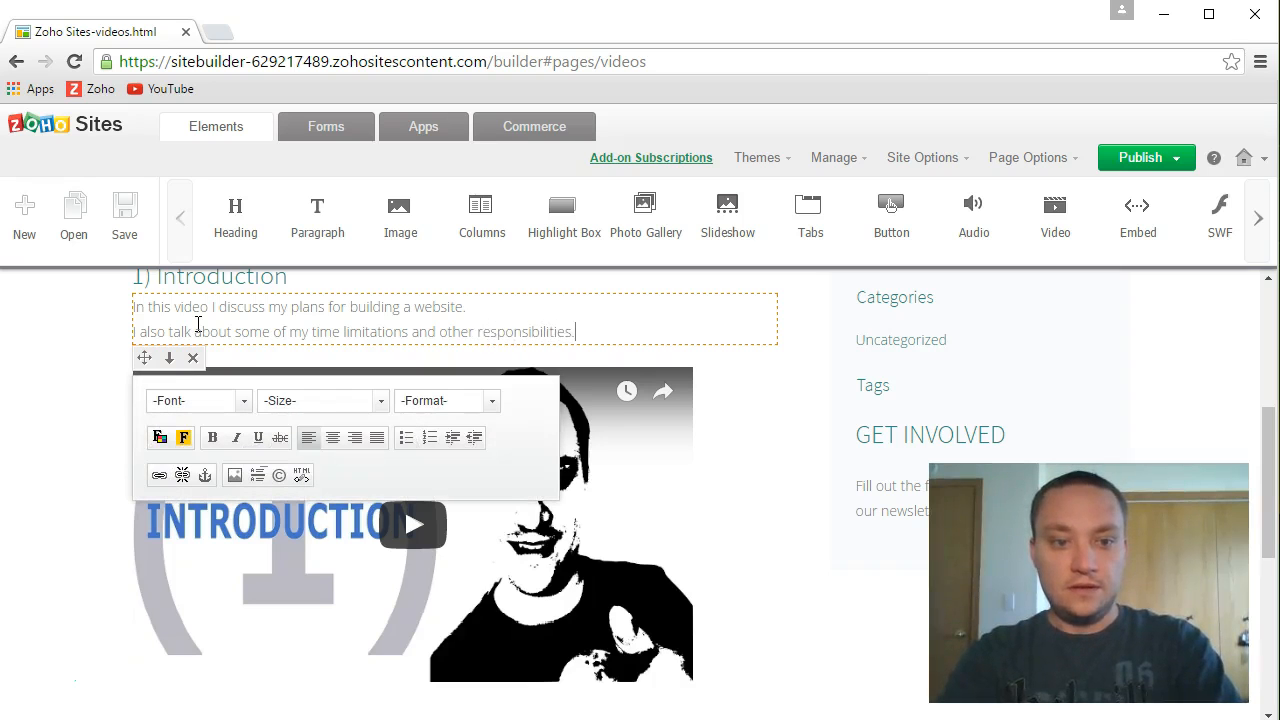
- Add a third line reading "Enjoy!" to the paragraph above the video
key(Return)
text(Enjoy)
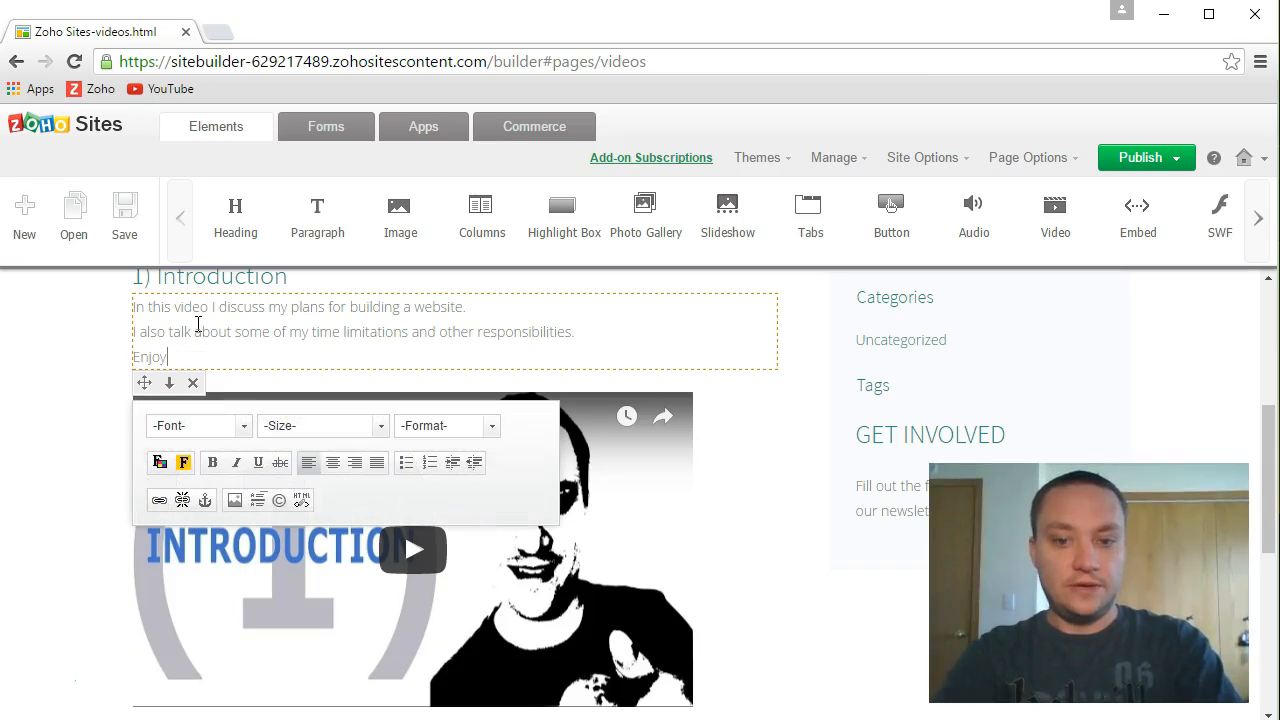
text(!)
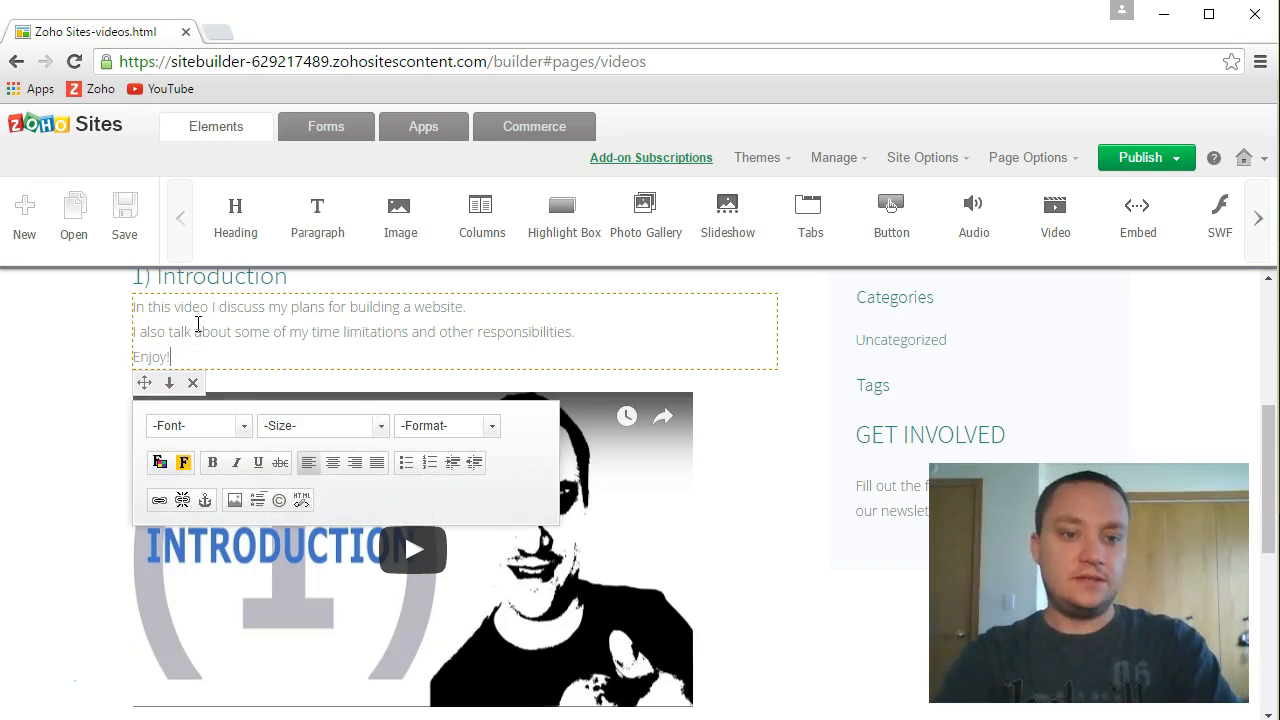
- Replace "Enjoy!" on the paragraph's third line with "I hope you enjoy."
key(Home)
text(I heop yo)
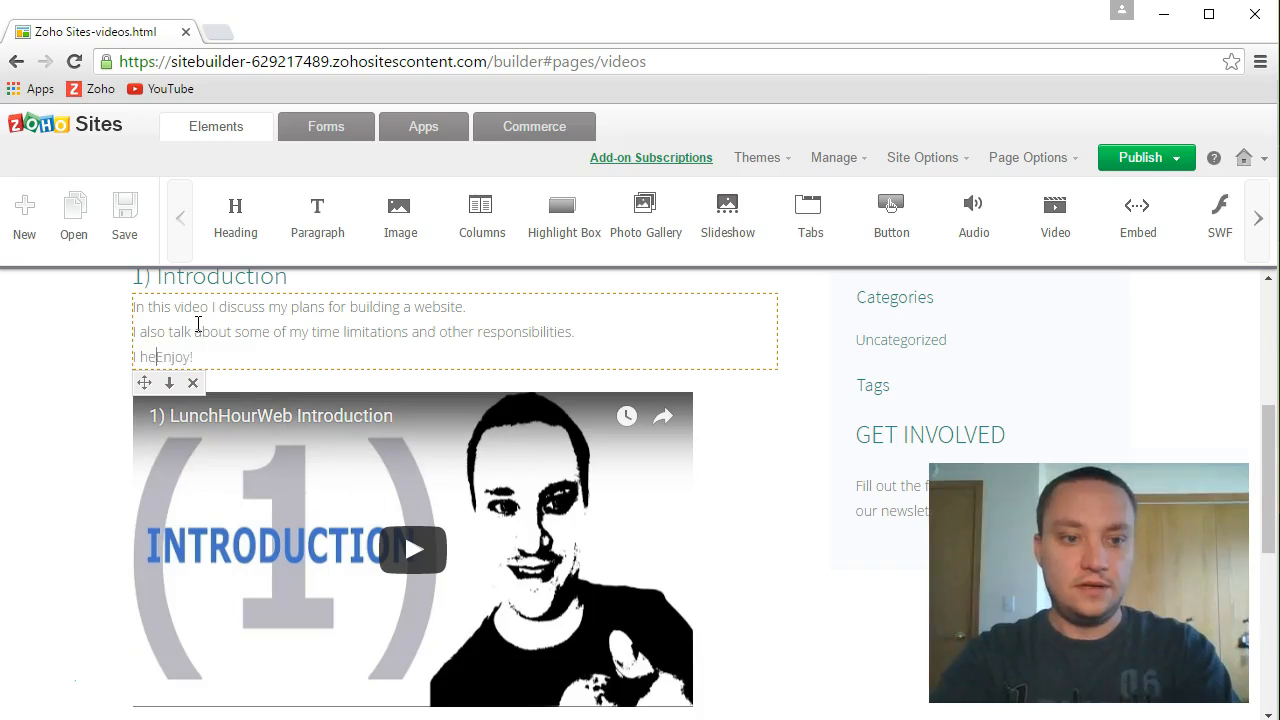
key(BackSpace)
key(BackSpace)
key(BackSpace)
key(BackSpace)
key(BackSpace)
key(BackSpace)
text(ope you)
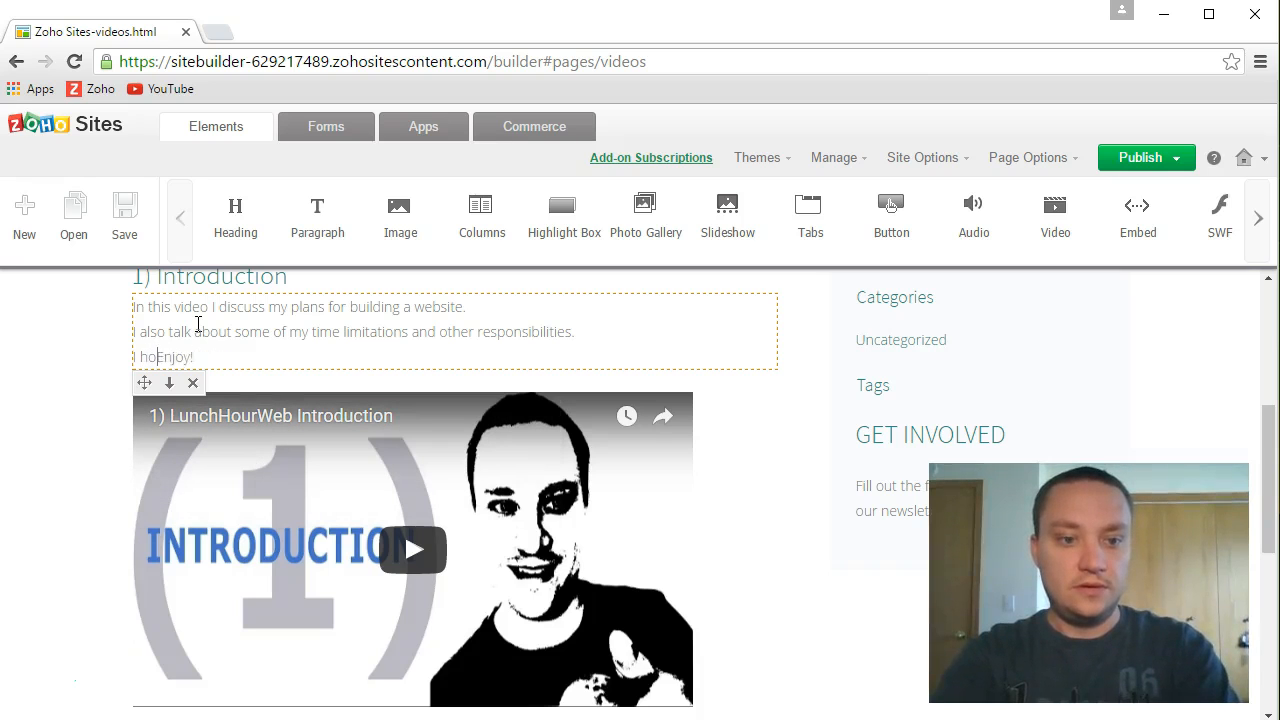
text( end)
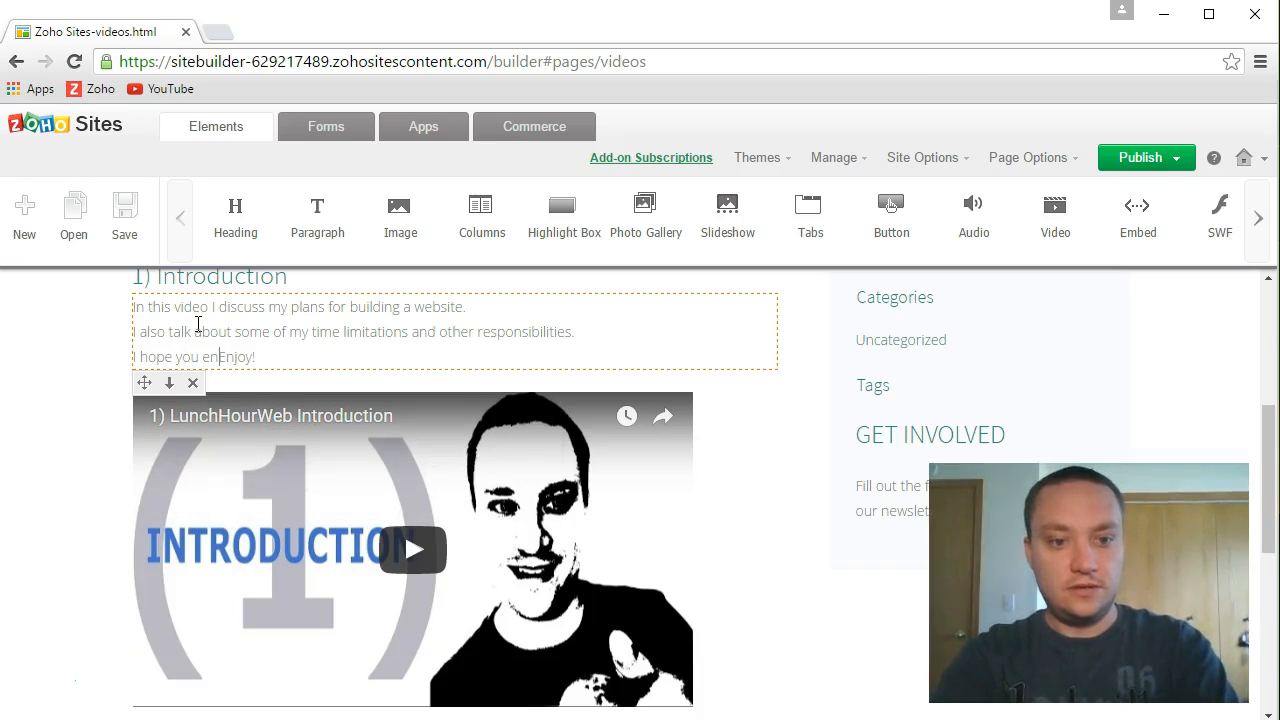
text(ofy.)
key(BackSpace)
key(BackSpace)
key(BackSpace)
text(y.)
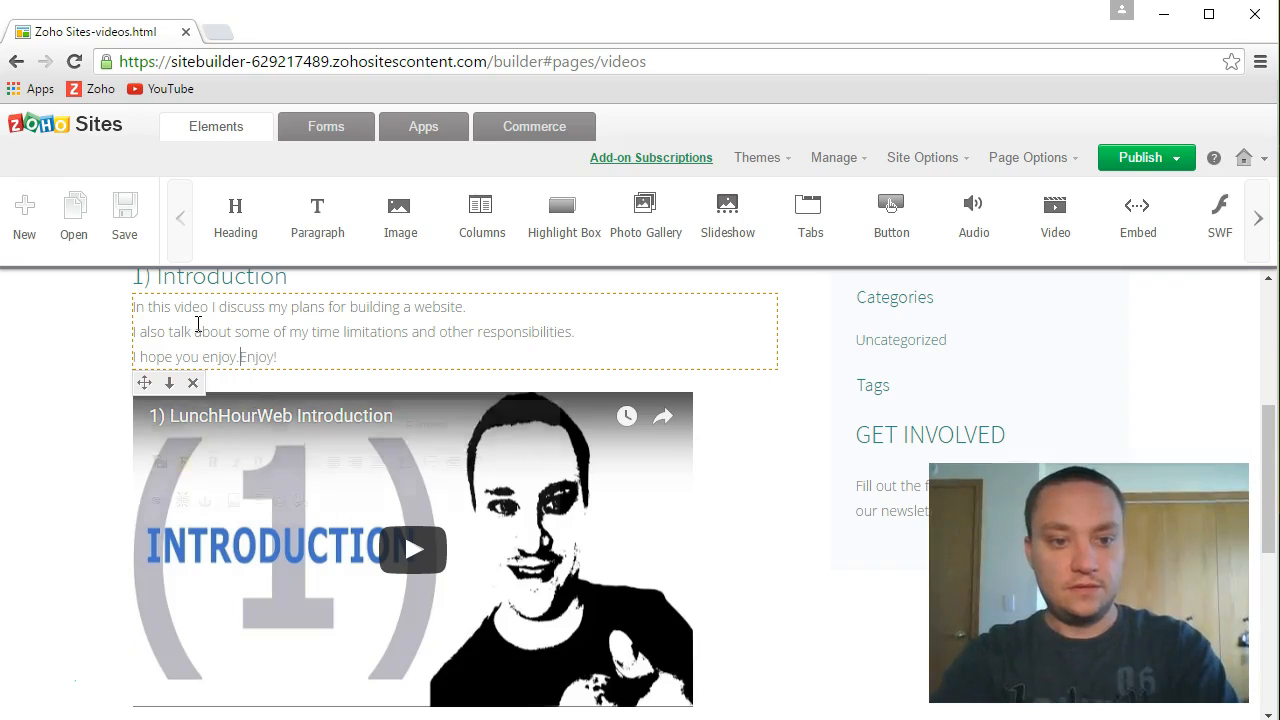
key(shift+End)
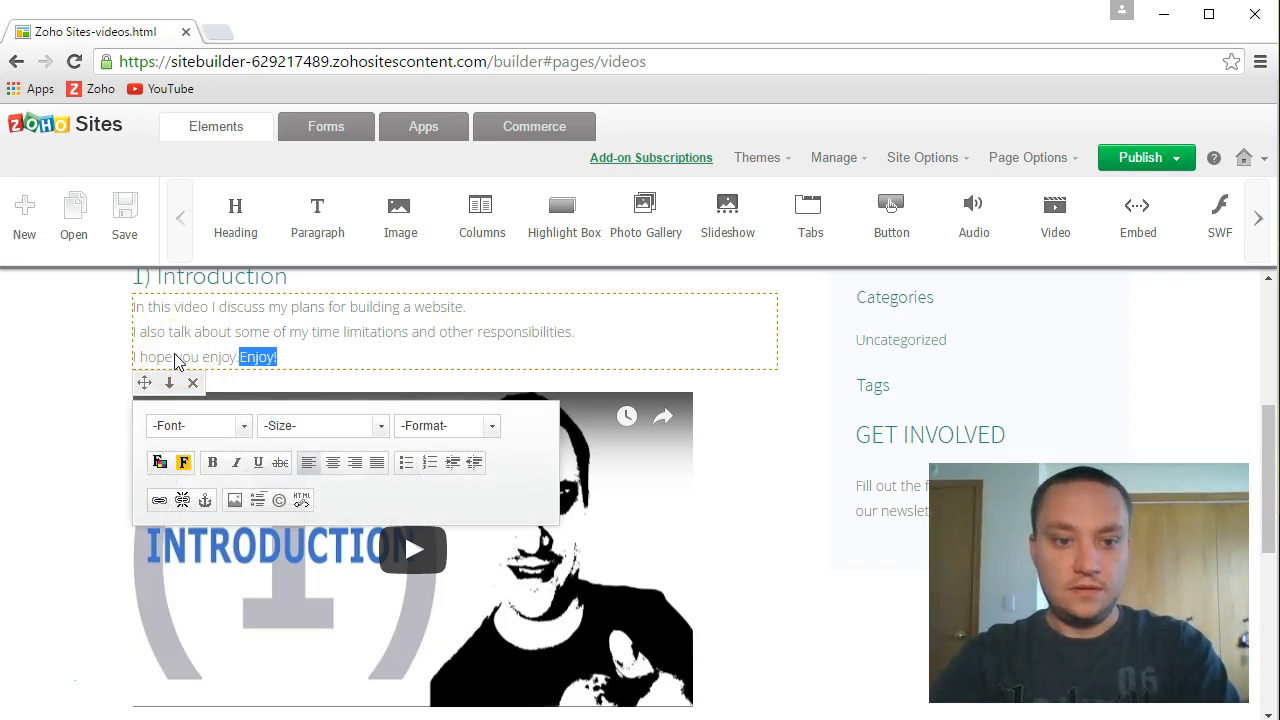
key(Delete)
- Add a blank line and the closing sentence "Please feel free to comment, like, and subscribe." to the paragraph above the video
key(Return)
key(Return)
text(Please feel free)
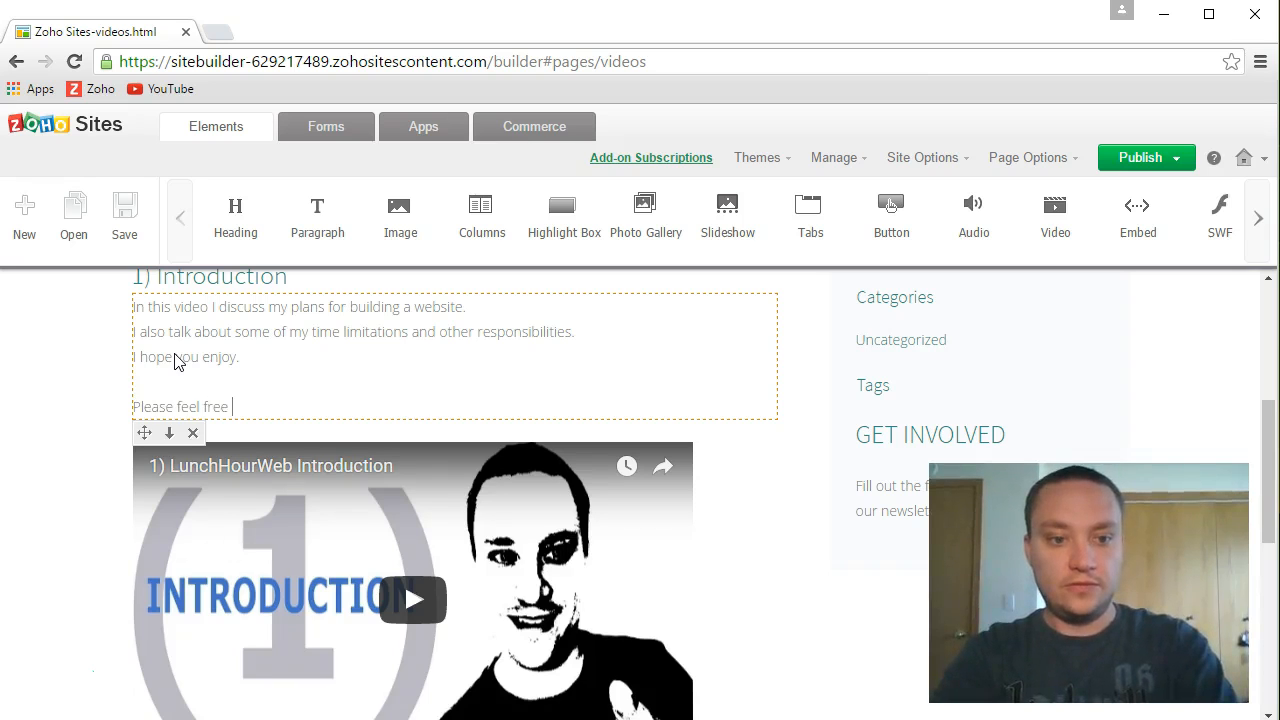
text( t o)
key(BackSpace)
key(BackSpace)
text(o )
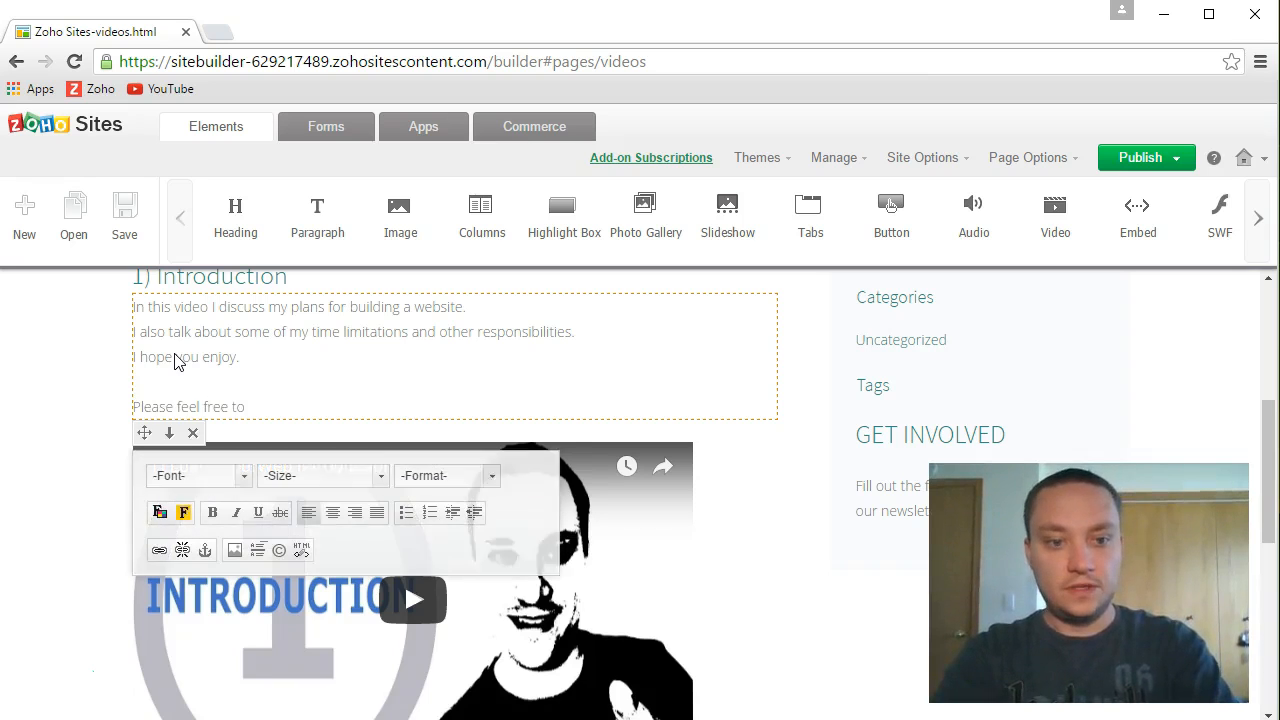
text(comment, li)
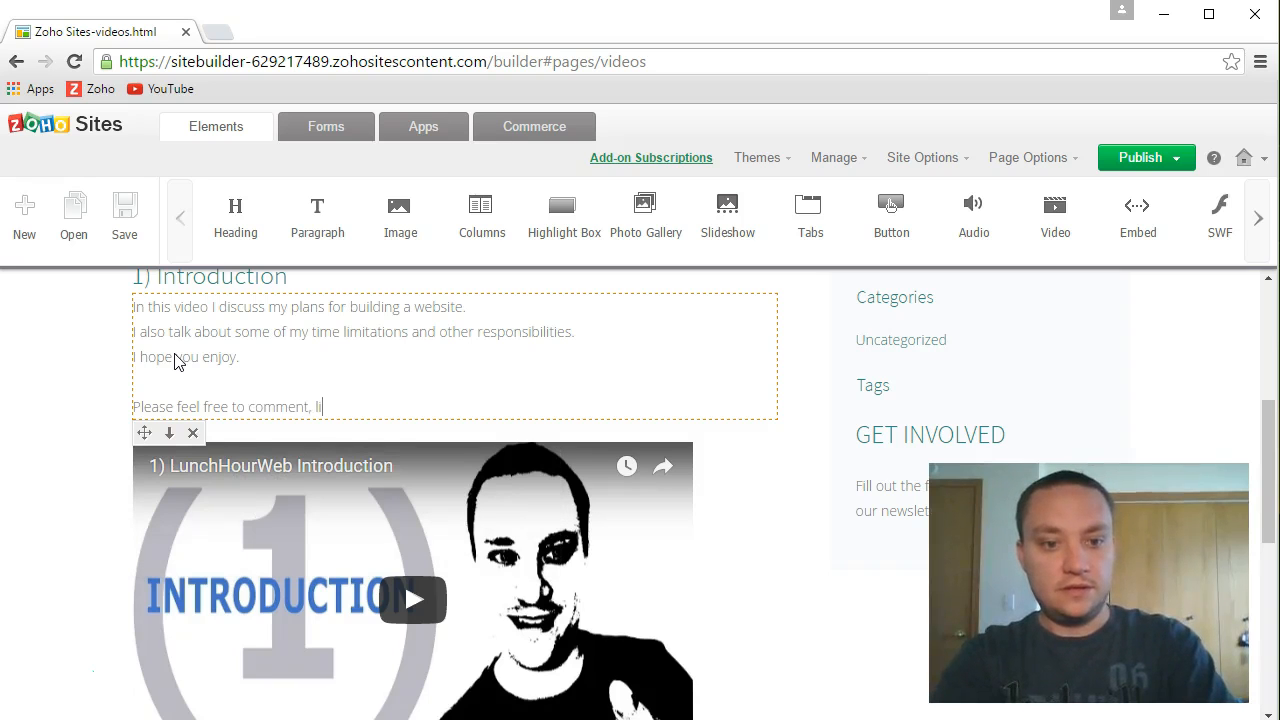
text(ke, sbu)
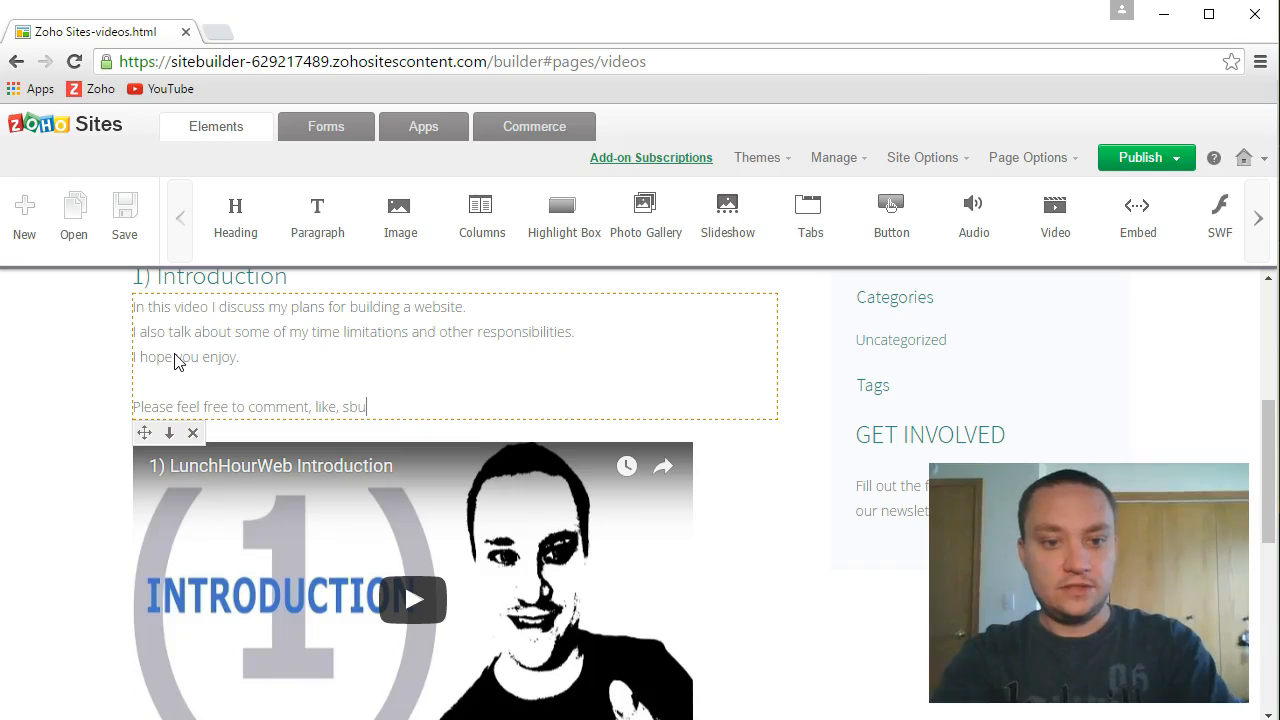
text(scribe to view)
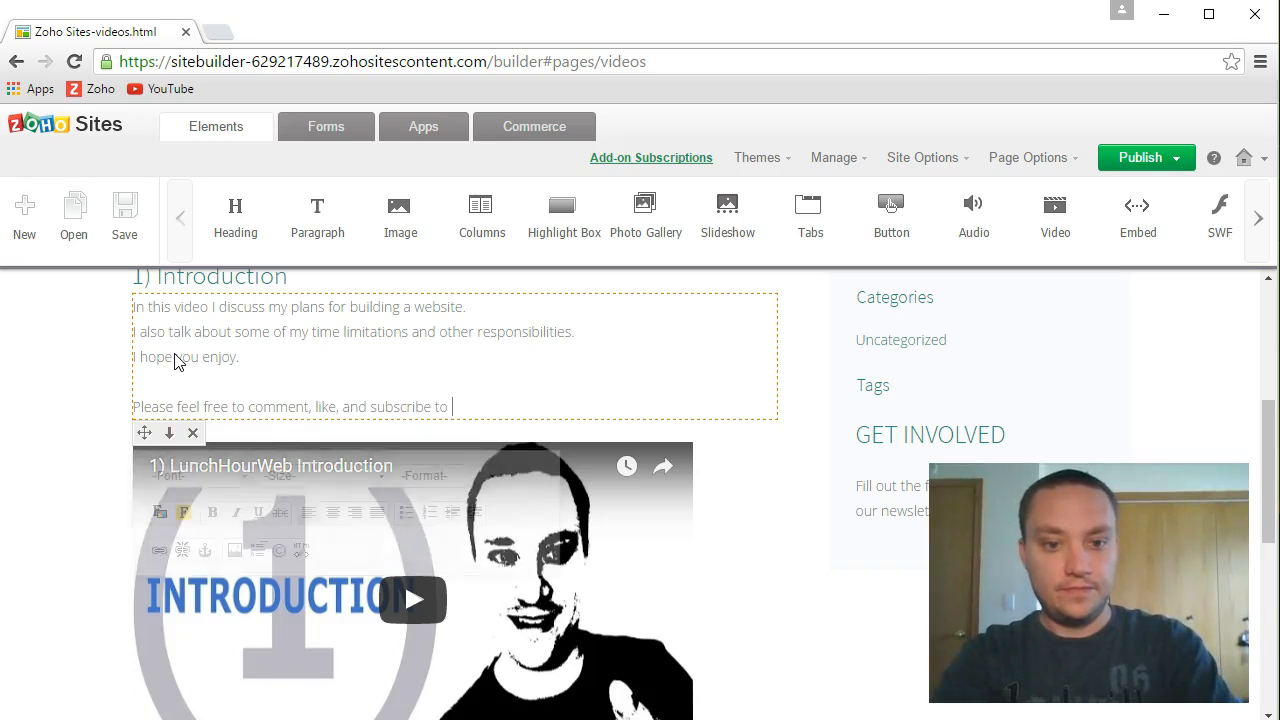
click(175, 360)
key(BackSpace)
key(BackSpace)
key(BackSpace)
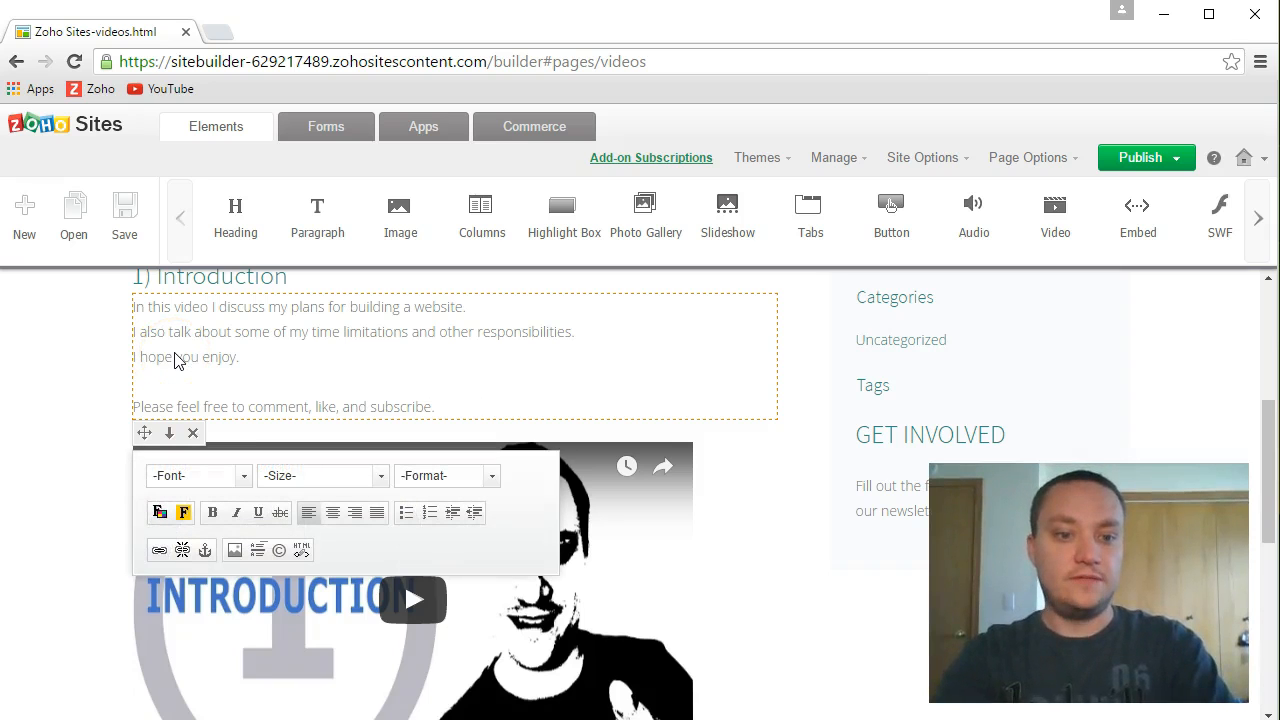
click(89, 357)
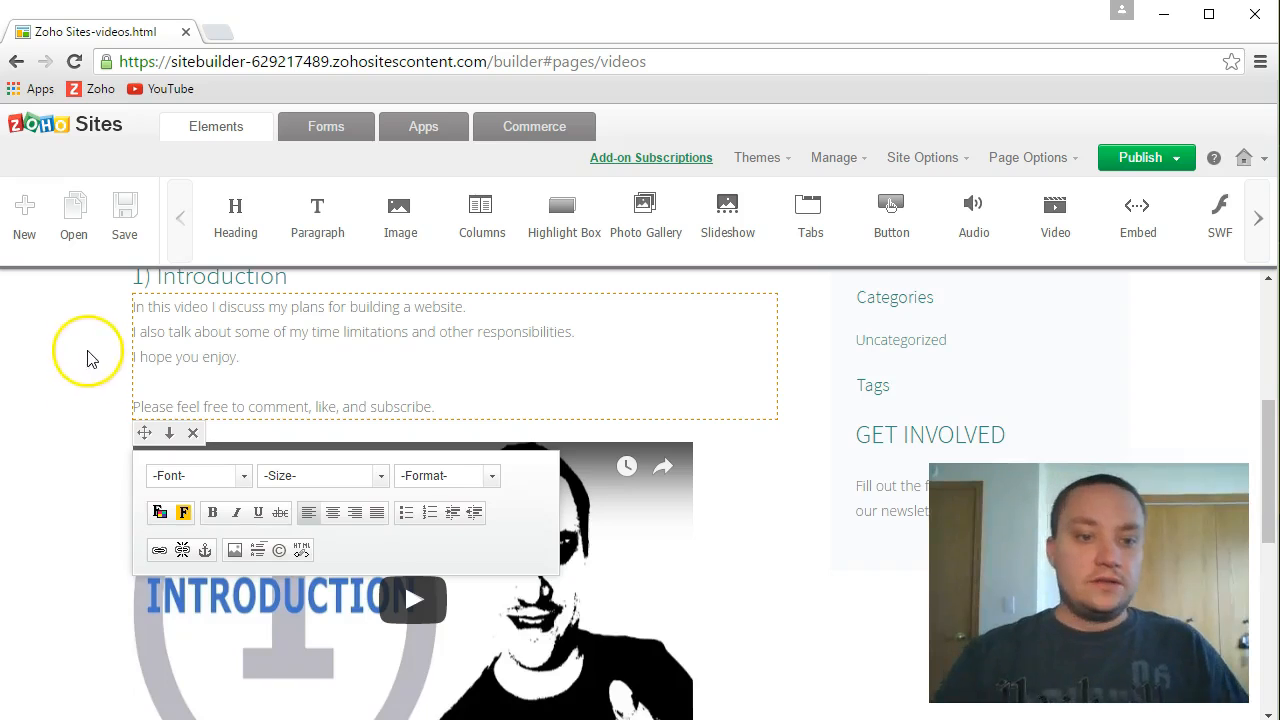
- Review the post's title, text and embedded video, along with the Category and Tags fields beneath them
scroll(130, 425, up, 1)
click(318, 376)
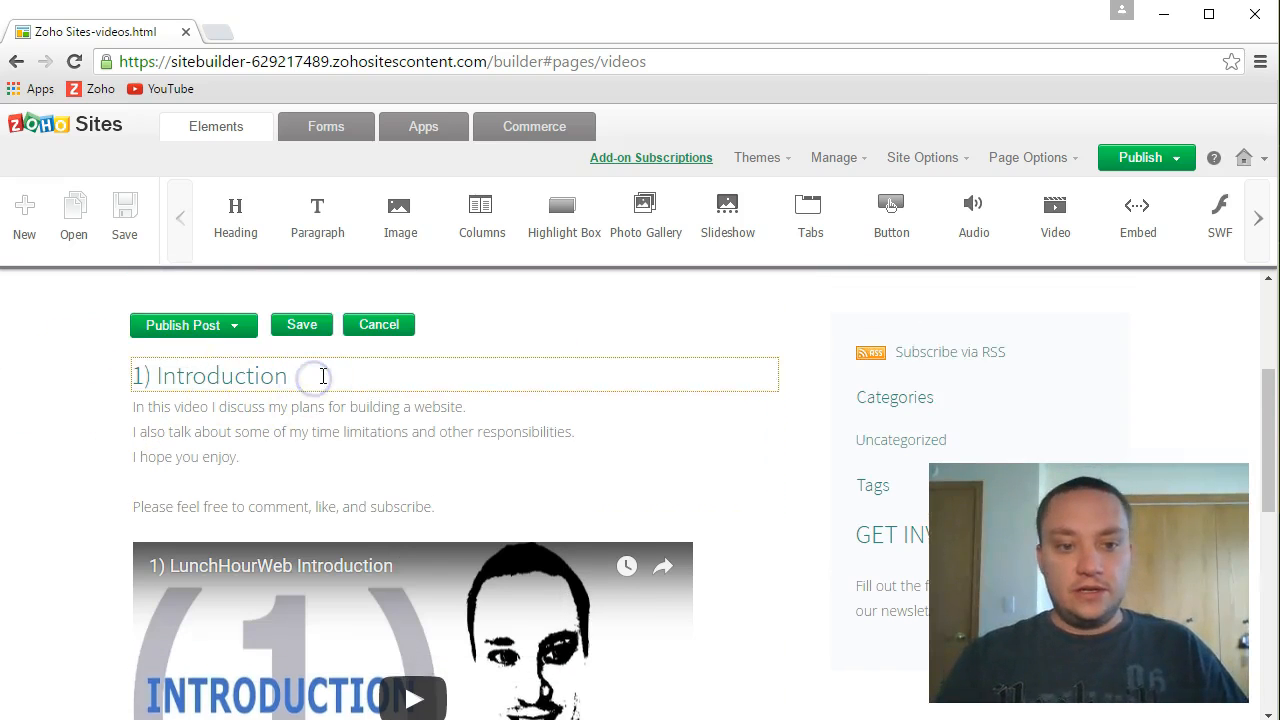
text(V)
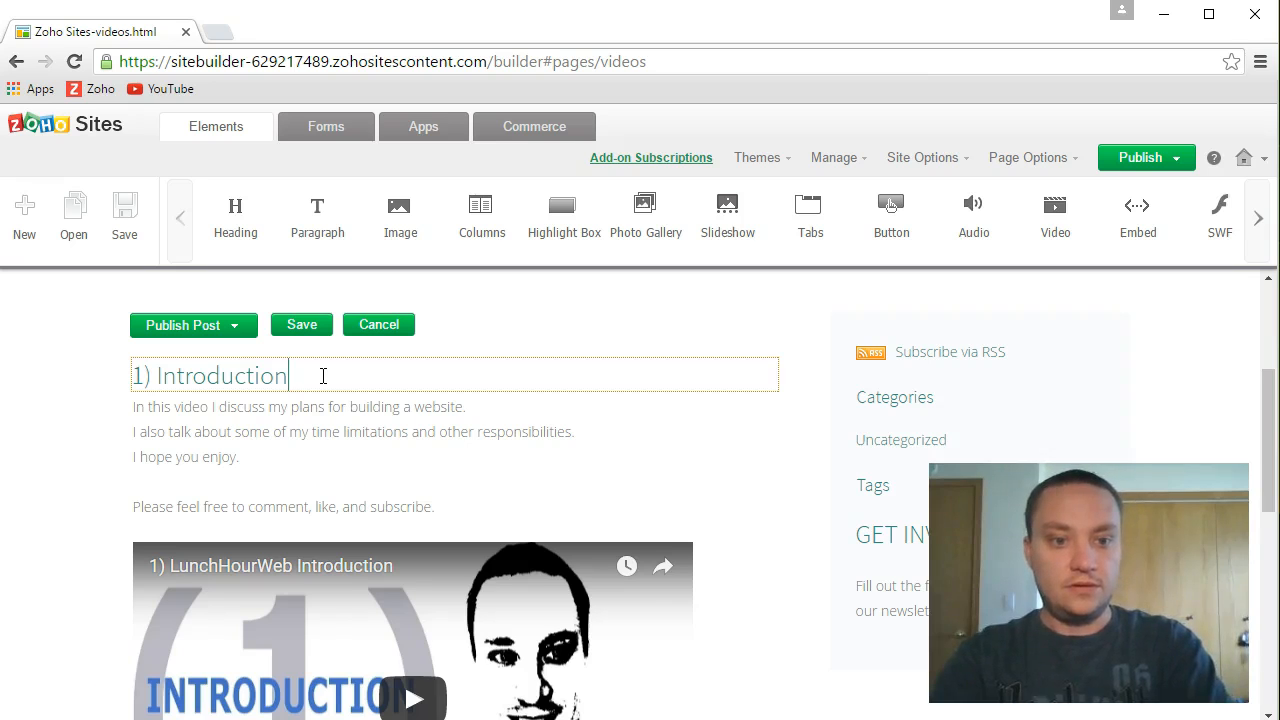
click(289, 346)
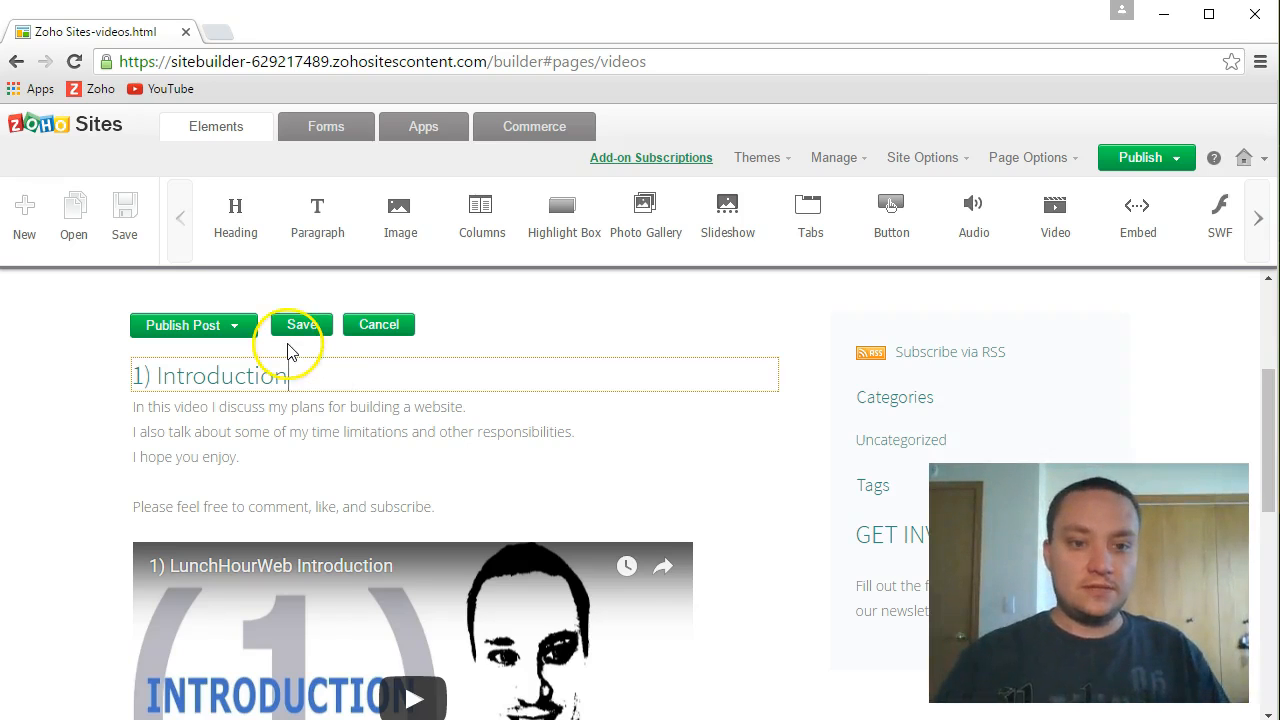
scroll(109, 423, down, 2)
scroll(109, 423, up, 1)
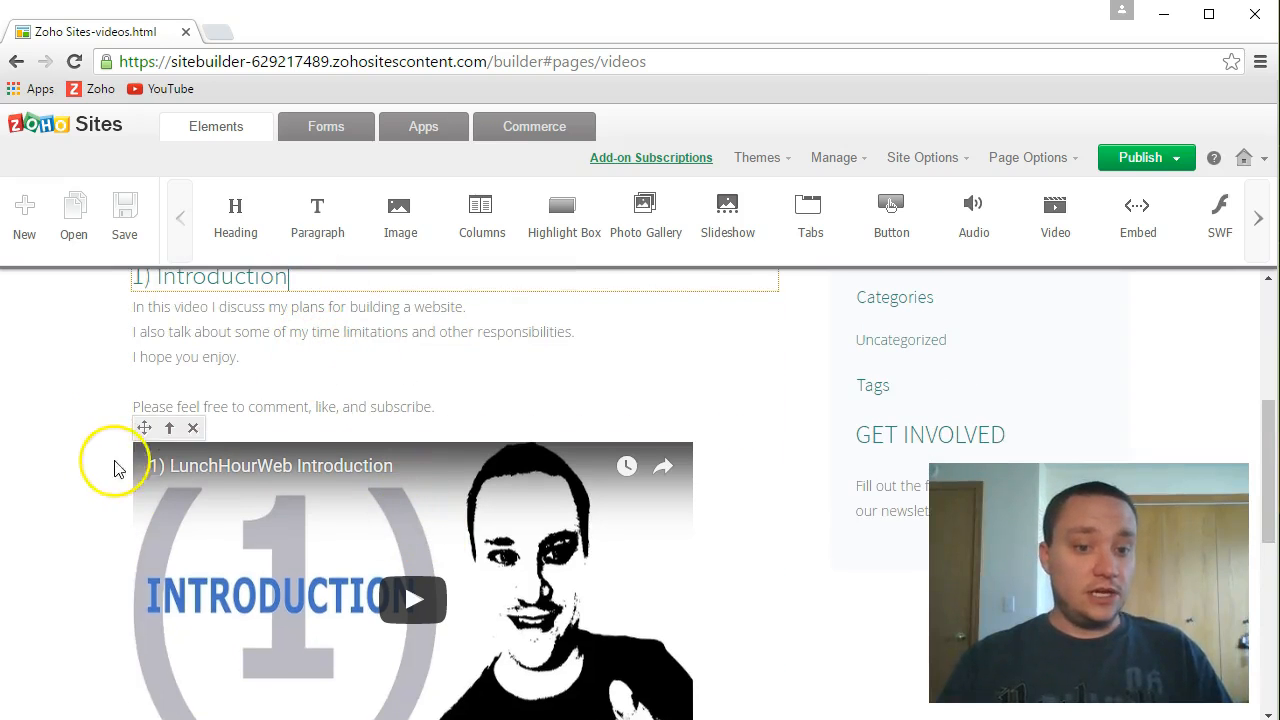
scroll(71, 509, down, 1)
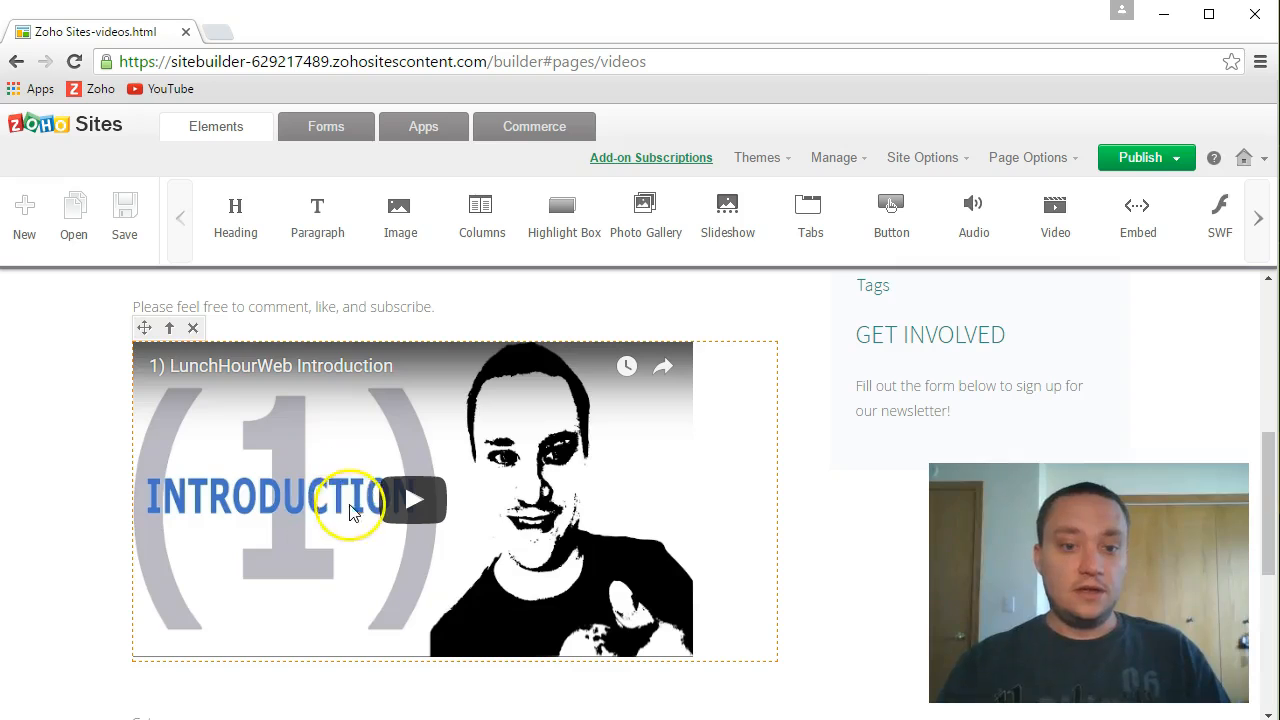
scroll(330, 495, down, 2)
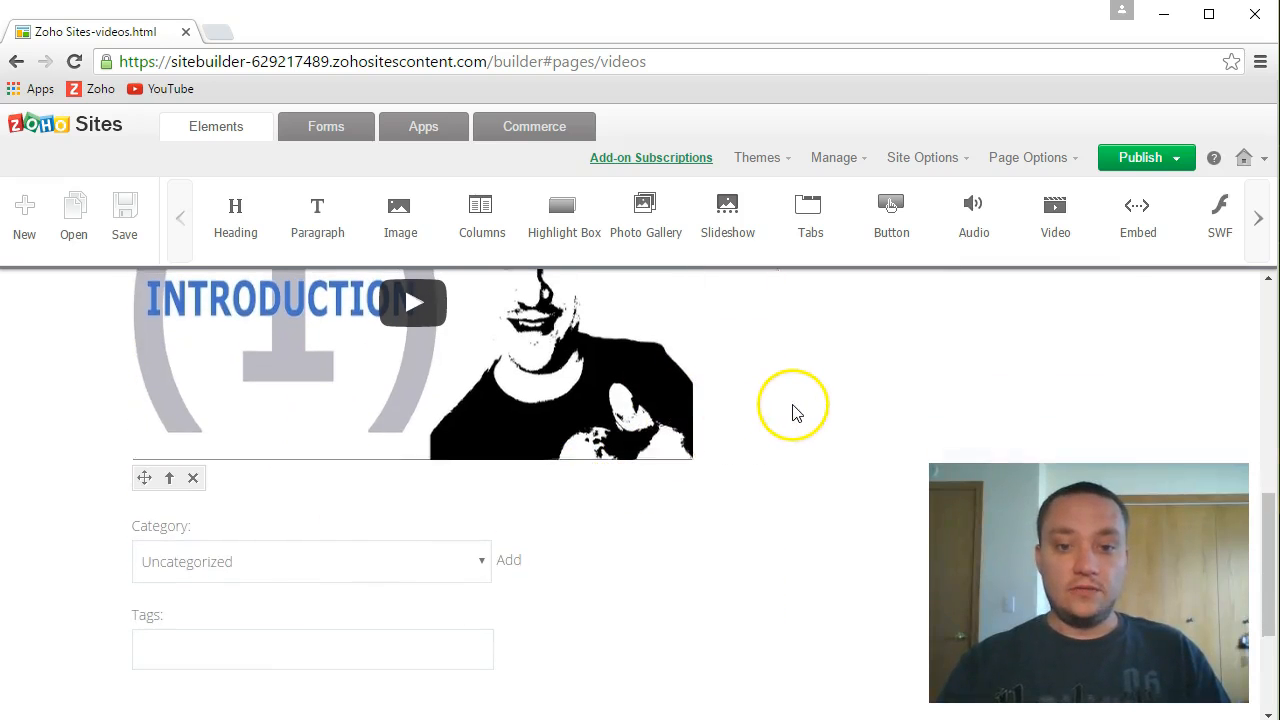
scroll(700, 415, up, 1)
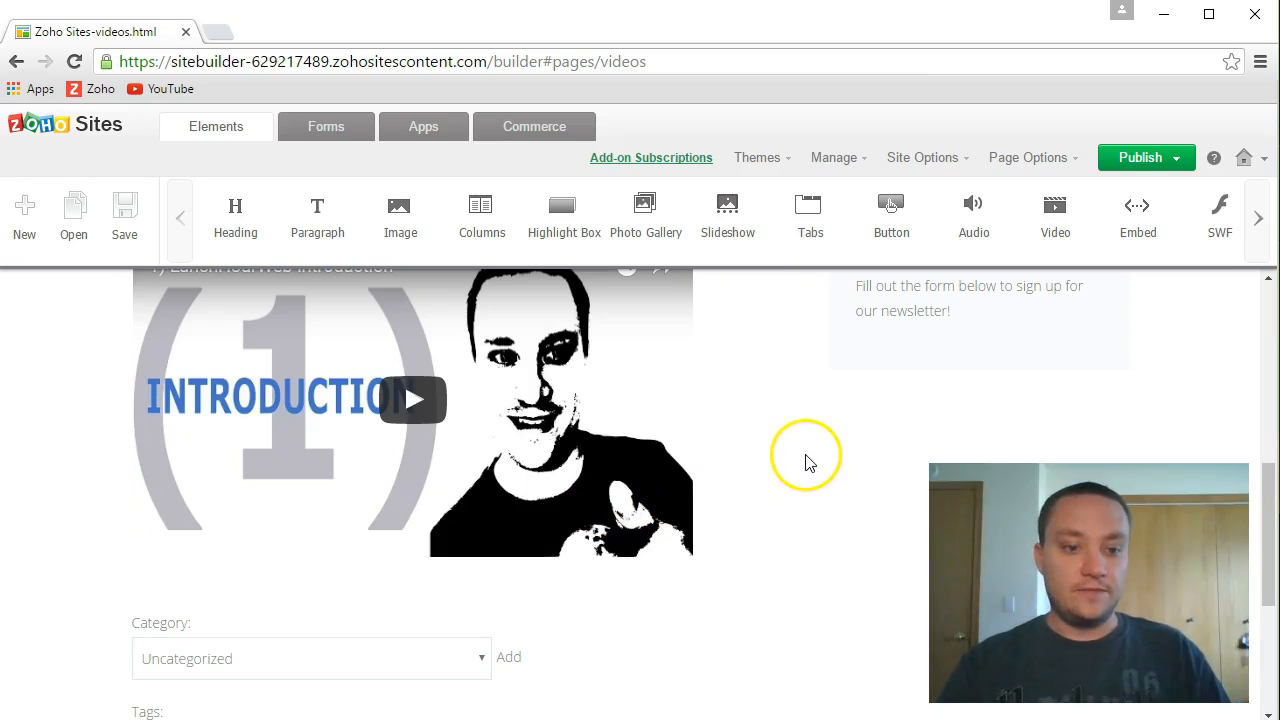
scroll(792, 465, down, 2)
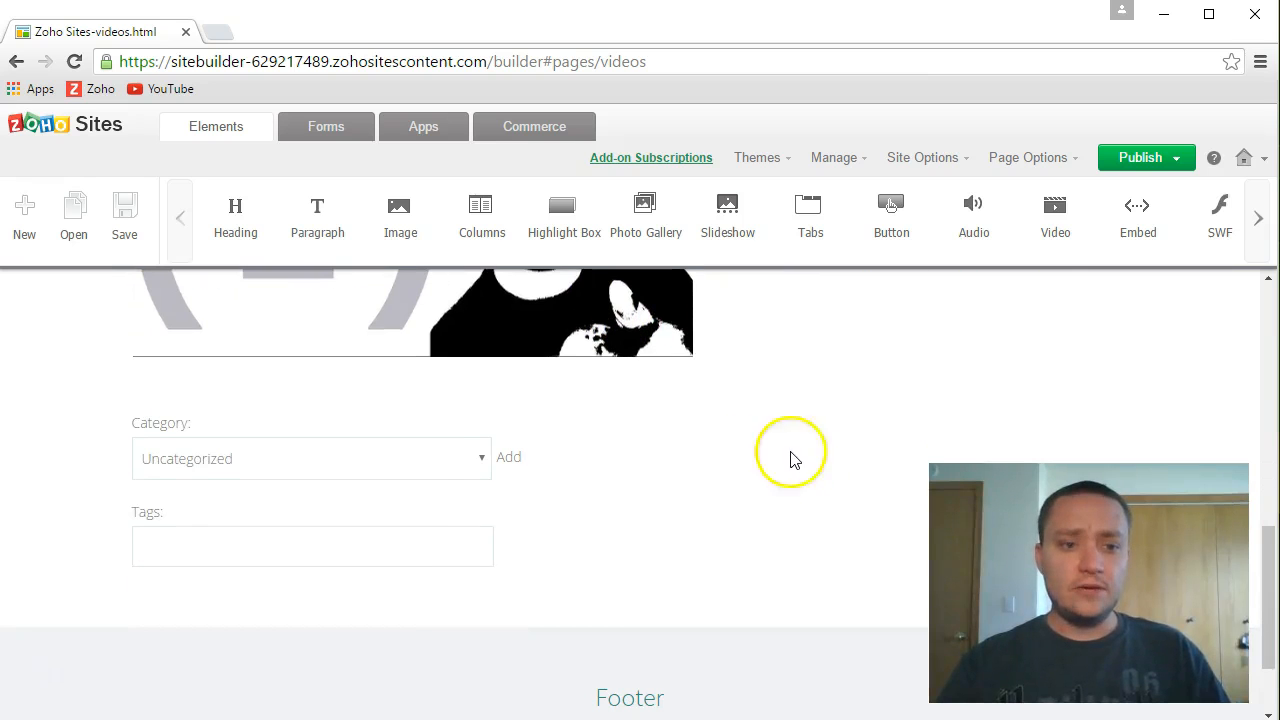
drag(131, 423, 194, 431)
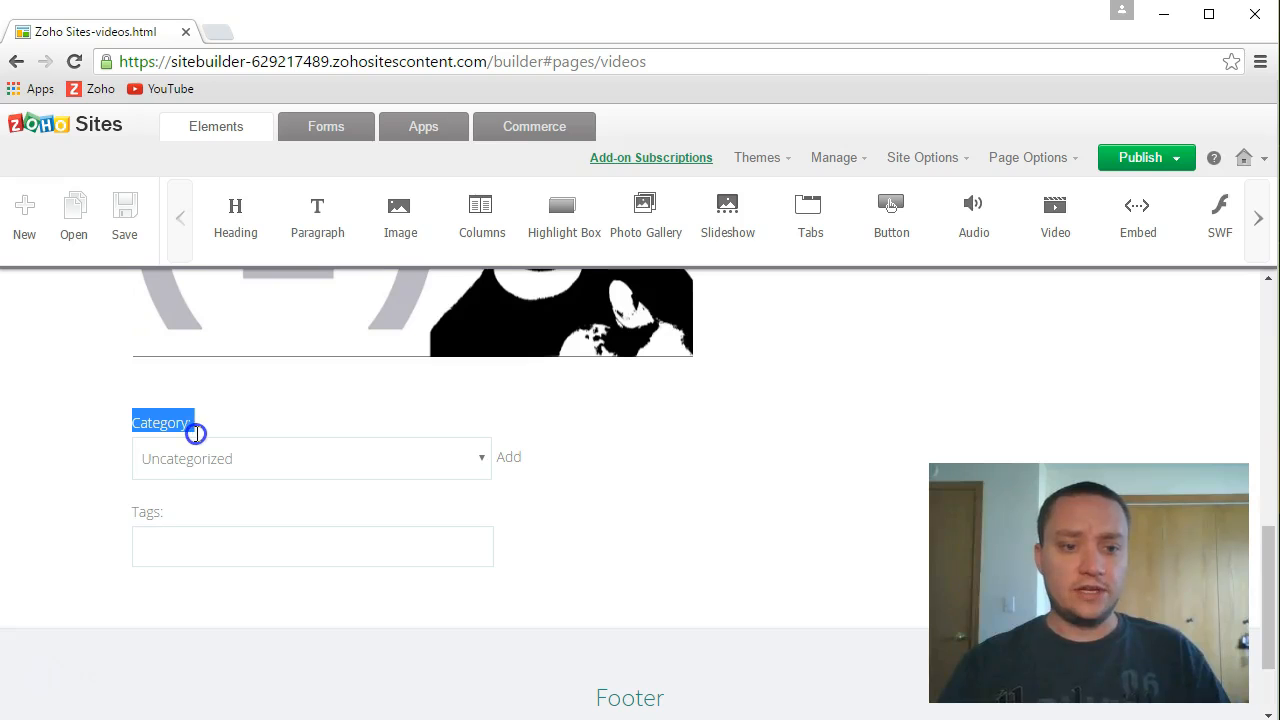
drag(131, 512, 175, 515)
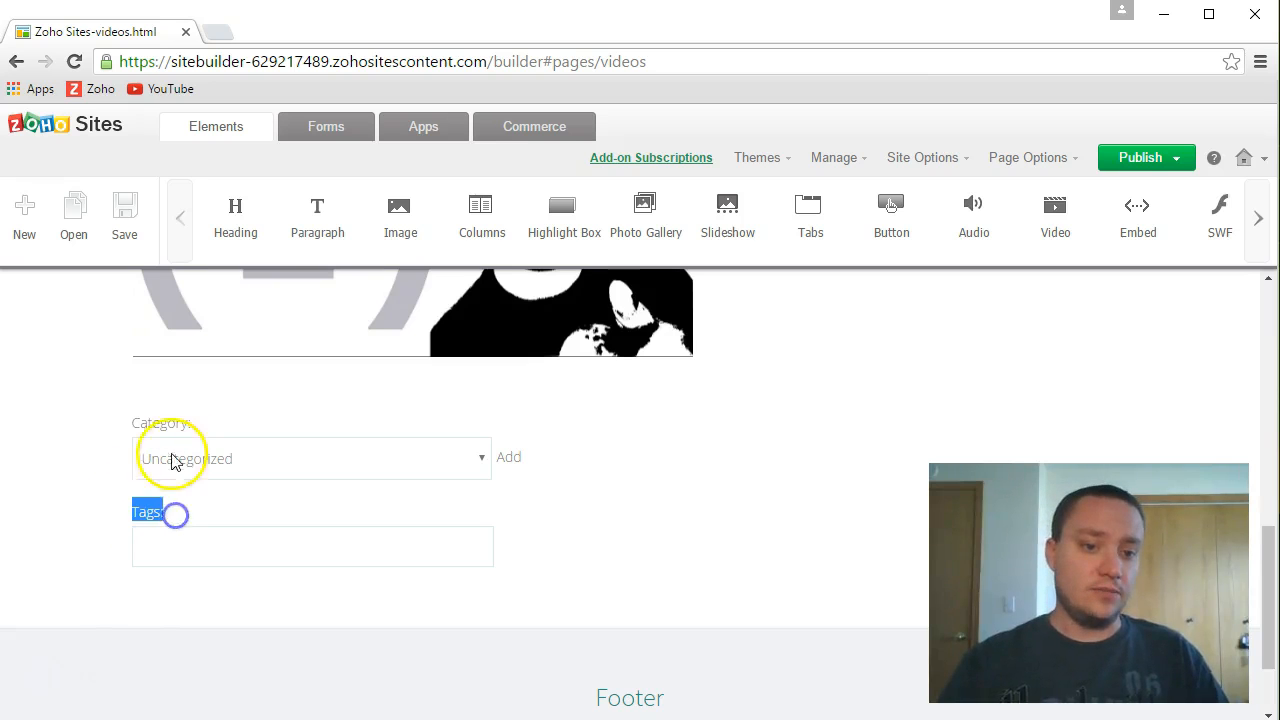
click(157, 420)
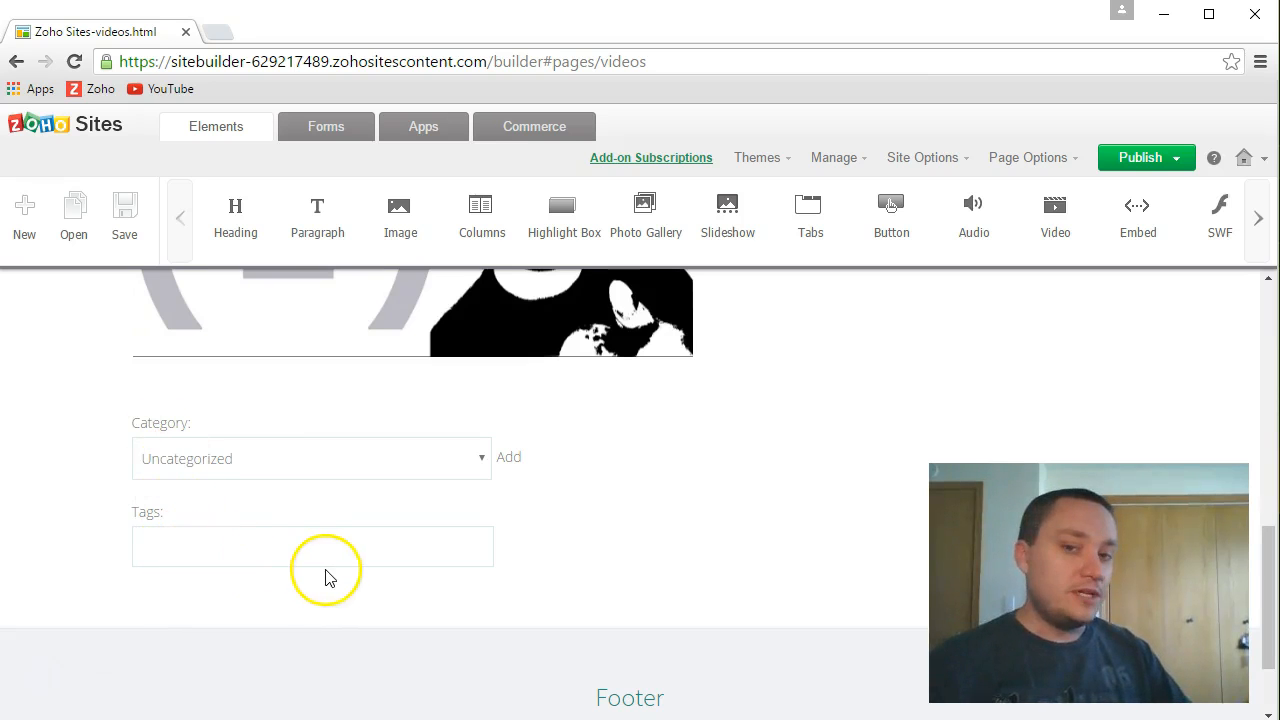
- Add a new category named "Discussion" for the Introduction post instead of using an existing one
click(195, 456)
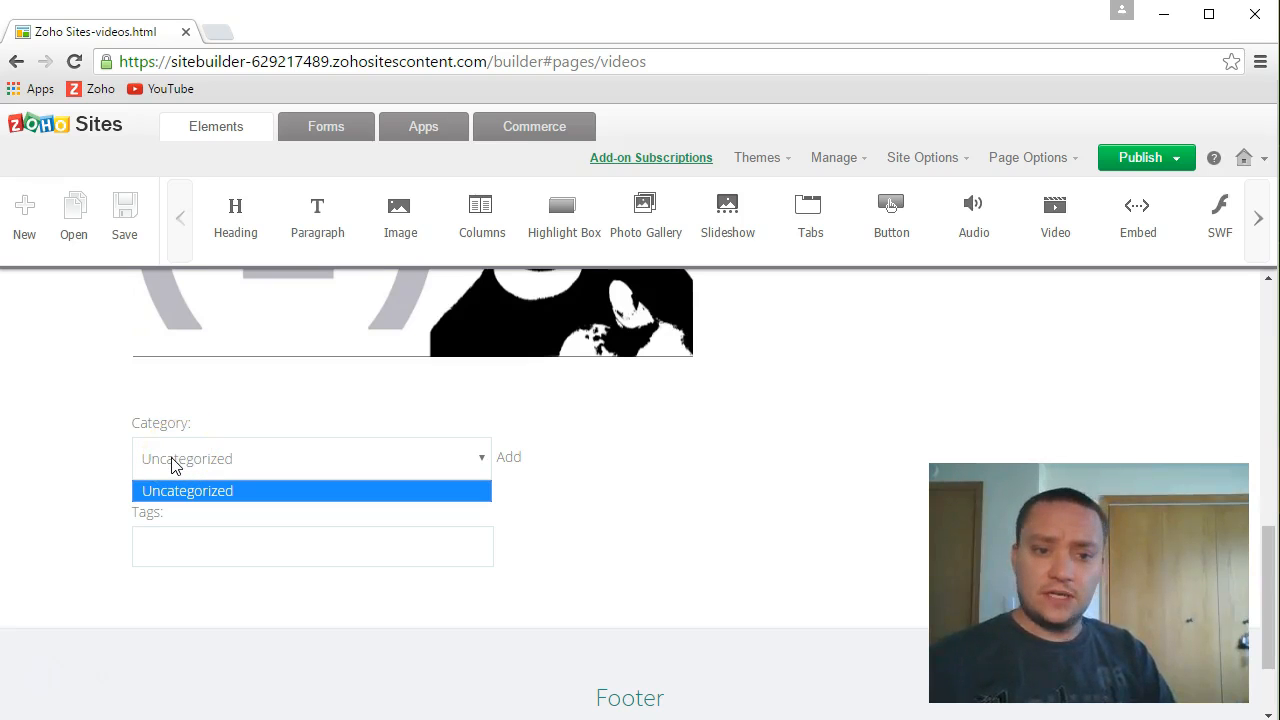
click(264, 446)
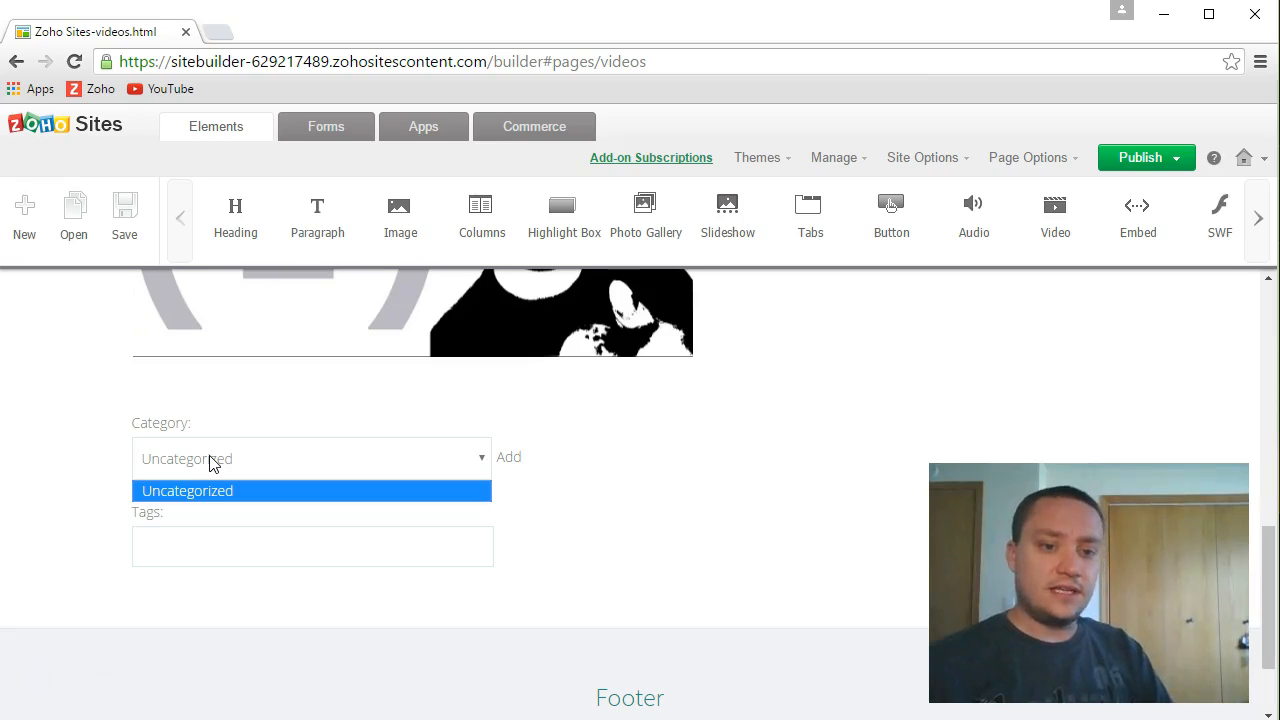
click(510, 458)
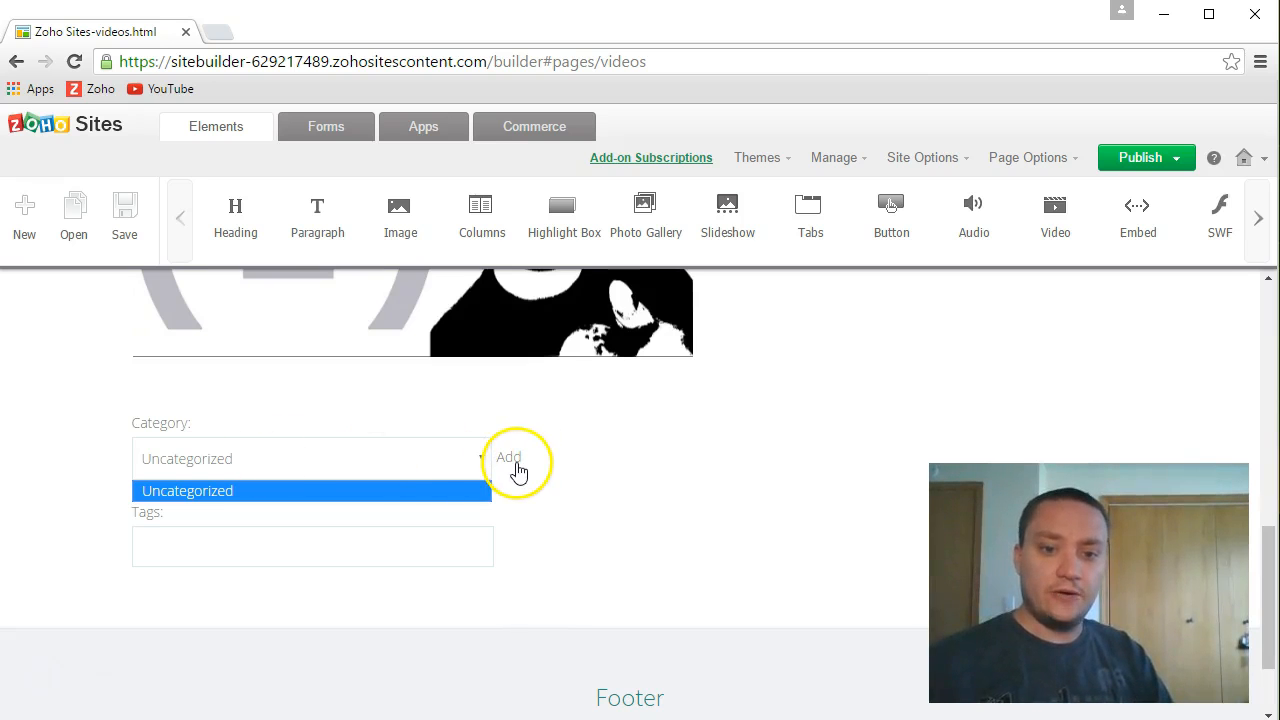
click(378, 446)
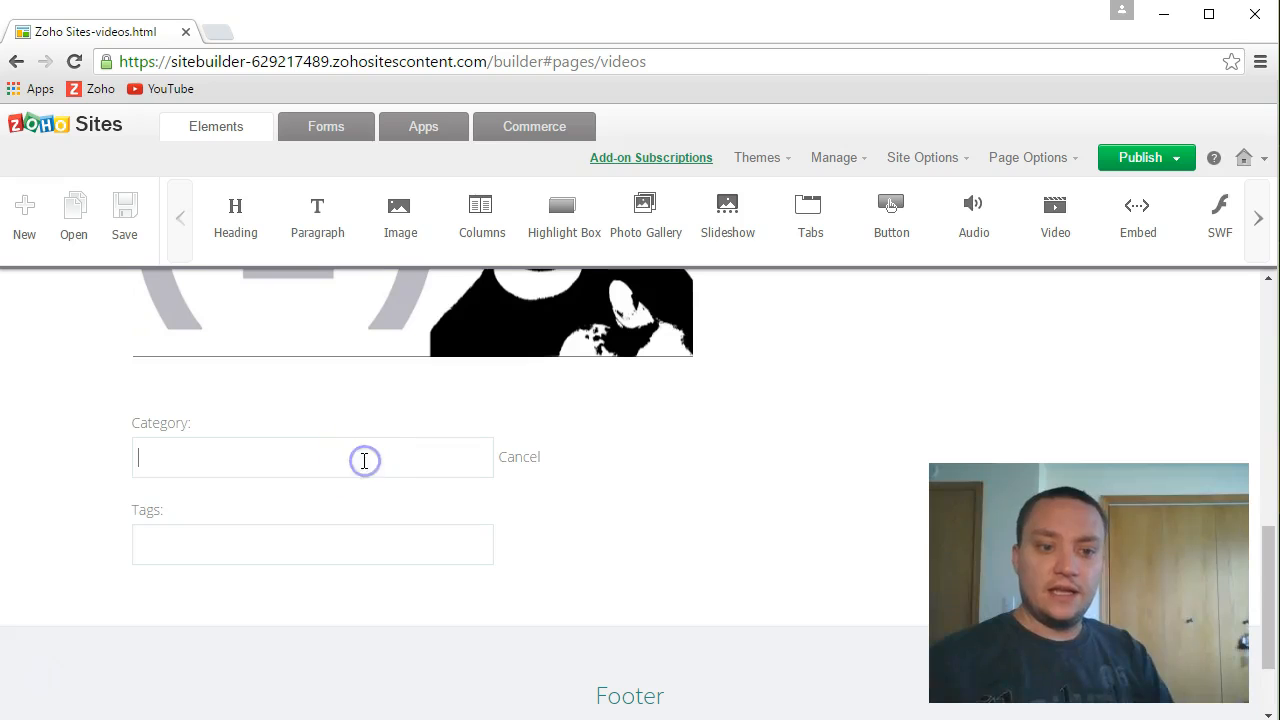
text(Discussion)
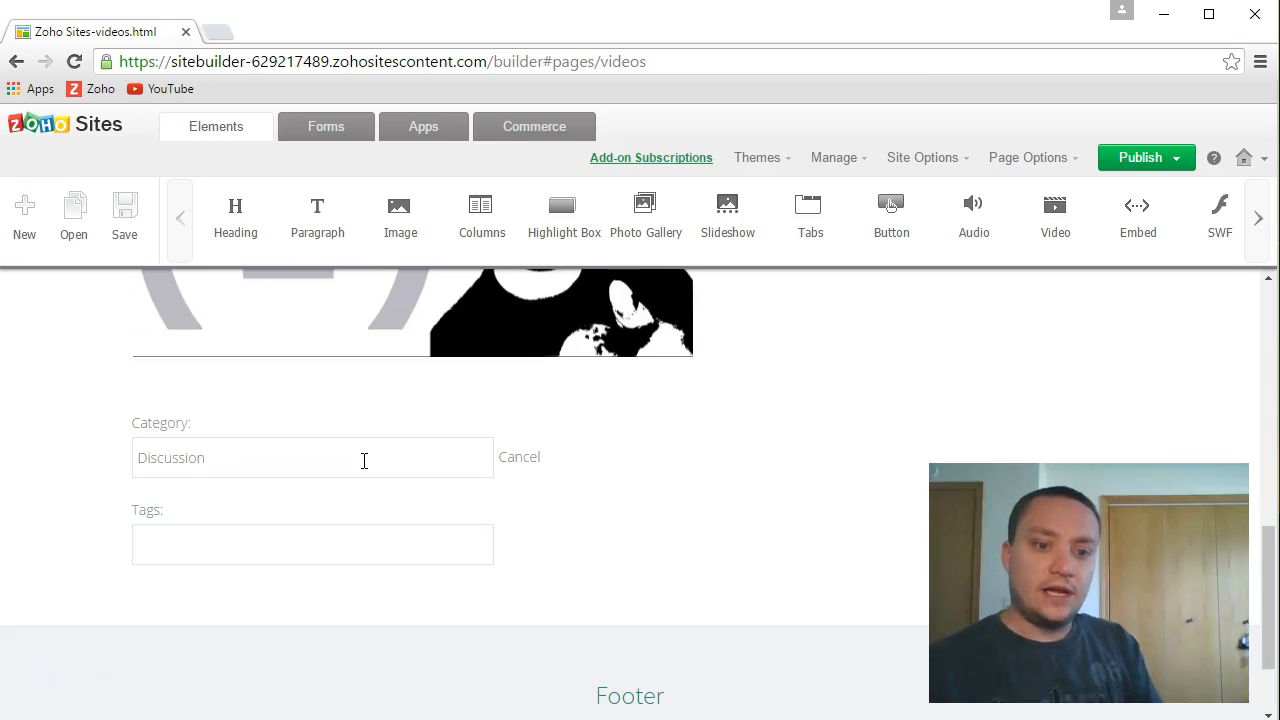
- Enter the tags "Introduction, Goals" for the post
click(190, 543)
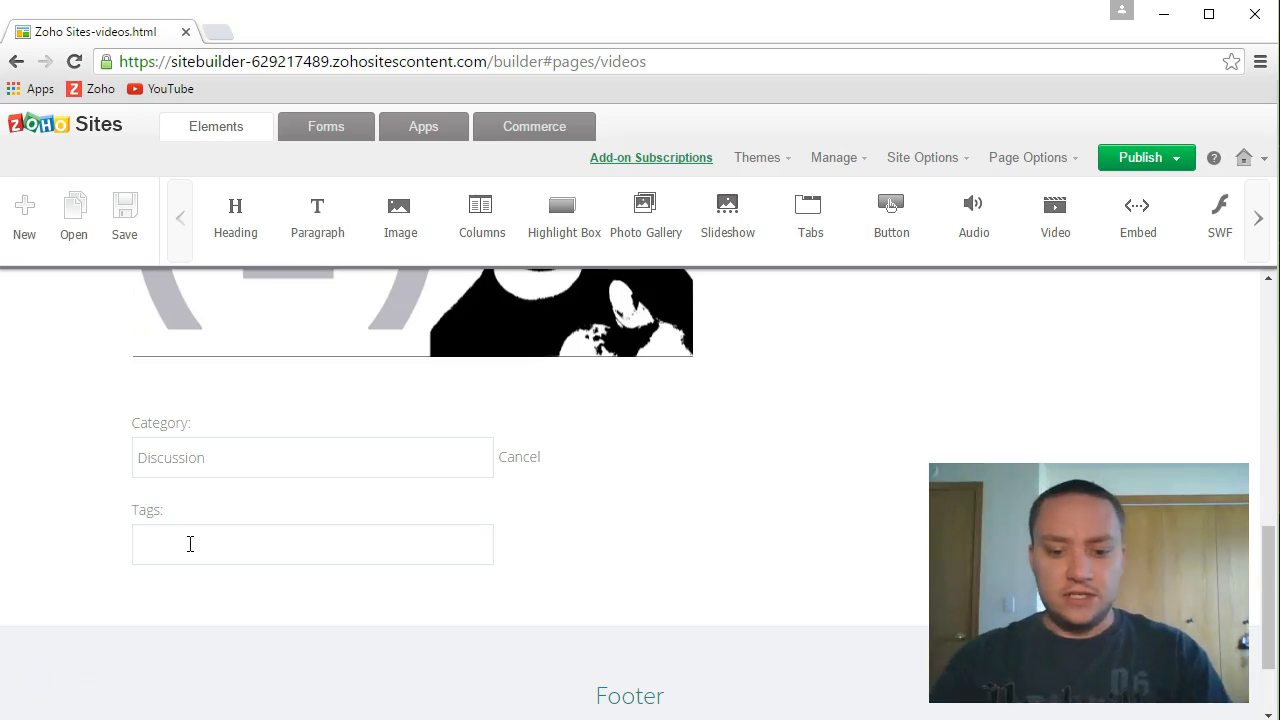
click(165, 546)
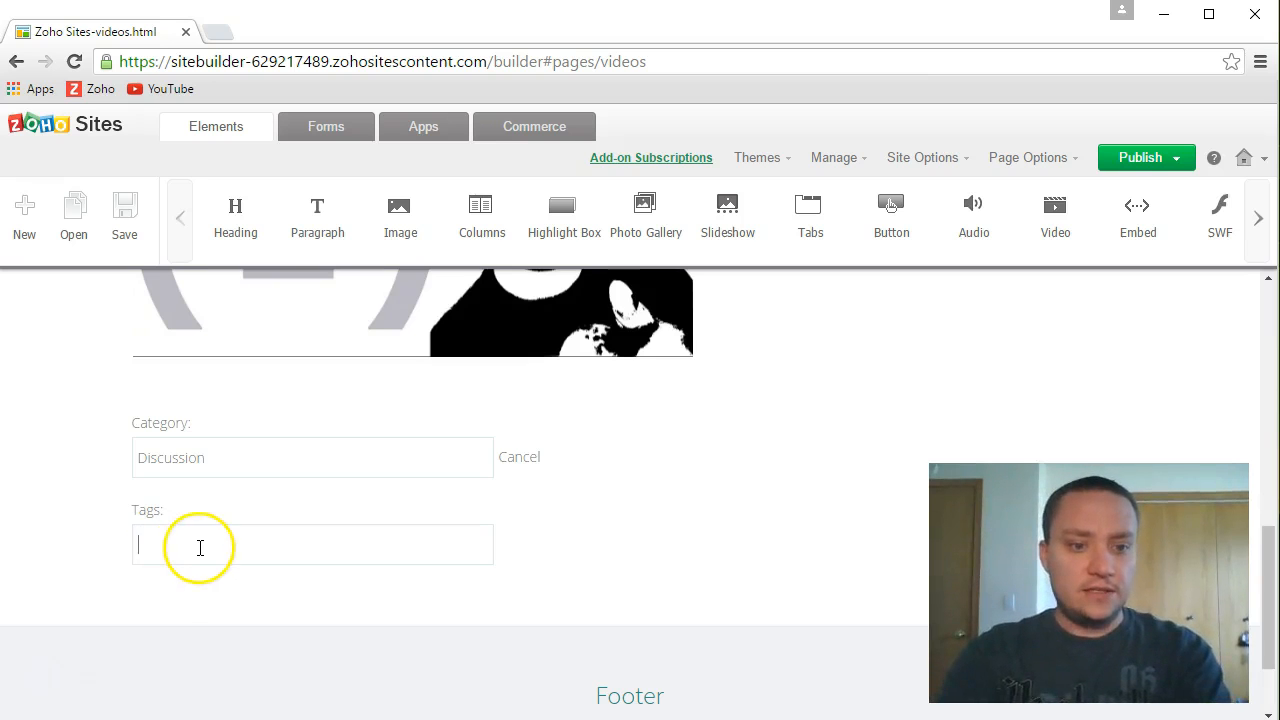
text(In)
key(BackSpace)
click(195, 552)
text(ntroduction)
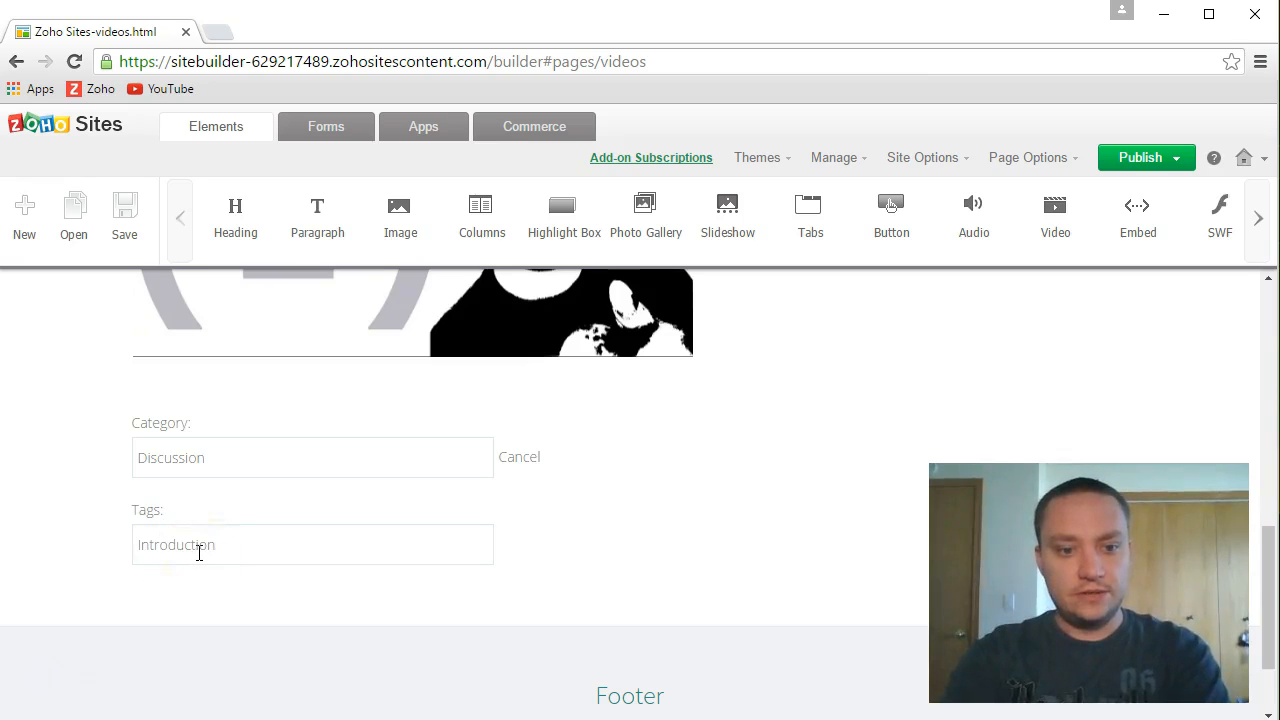
text(, Goals,)
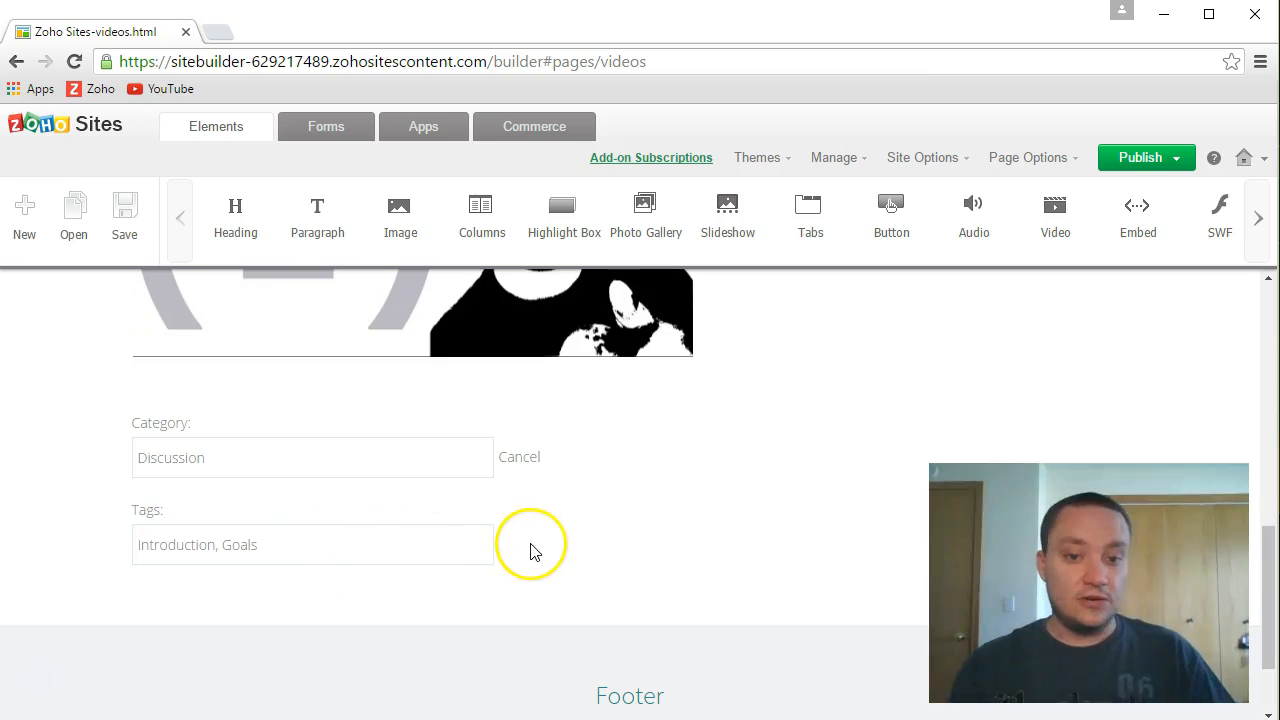
- Save the Introduction post without publishing it
scroll(576, 552, up, 5)
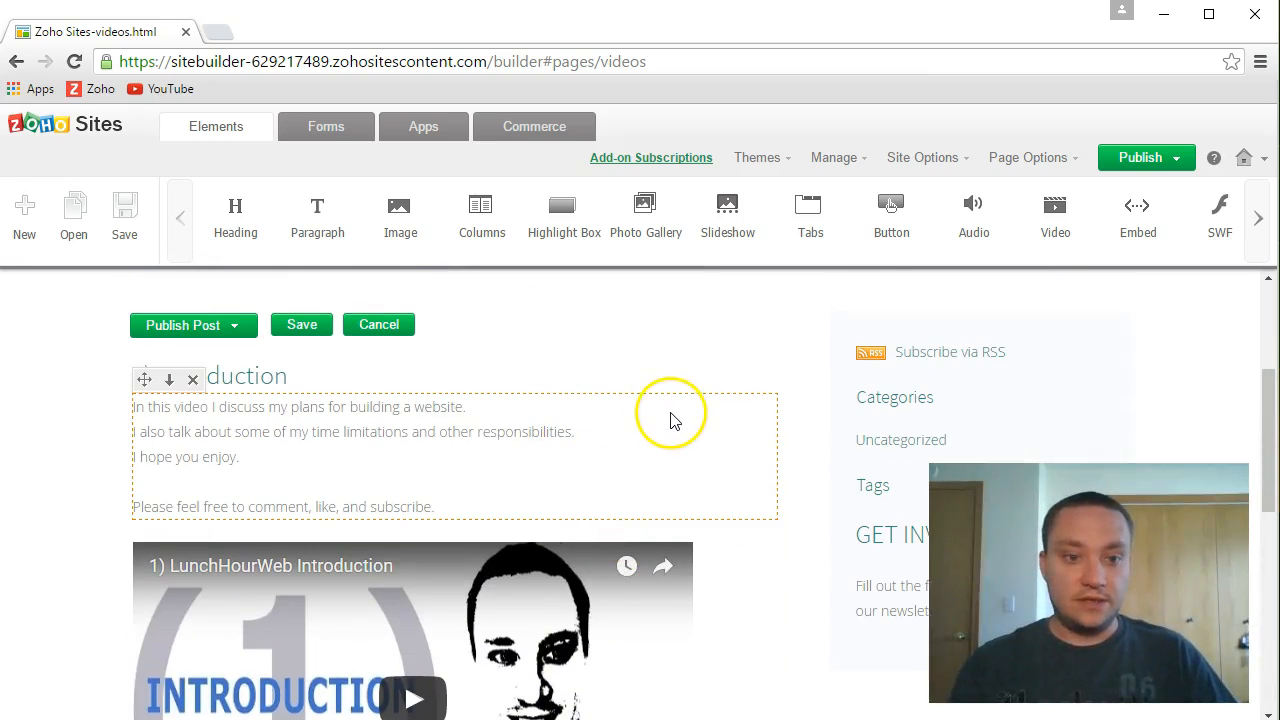
click(308, 328)
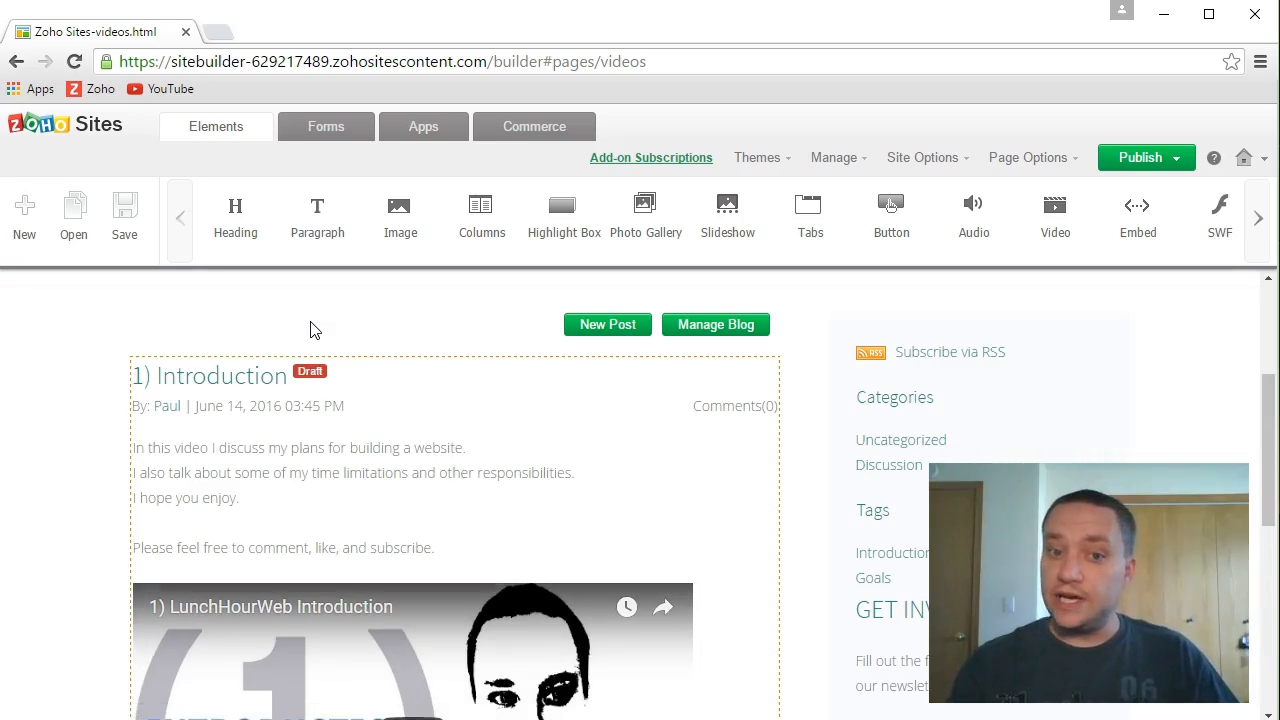
mouse_move(251, 368)
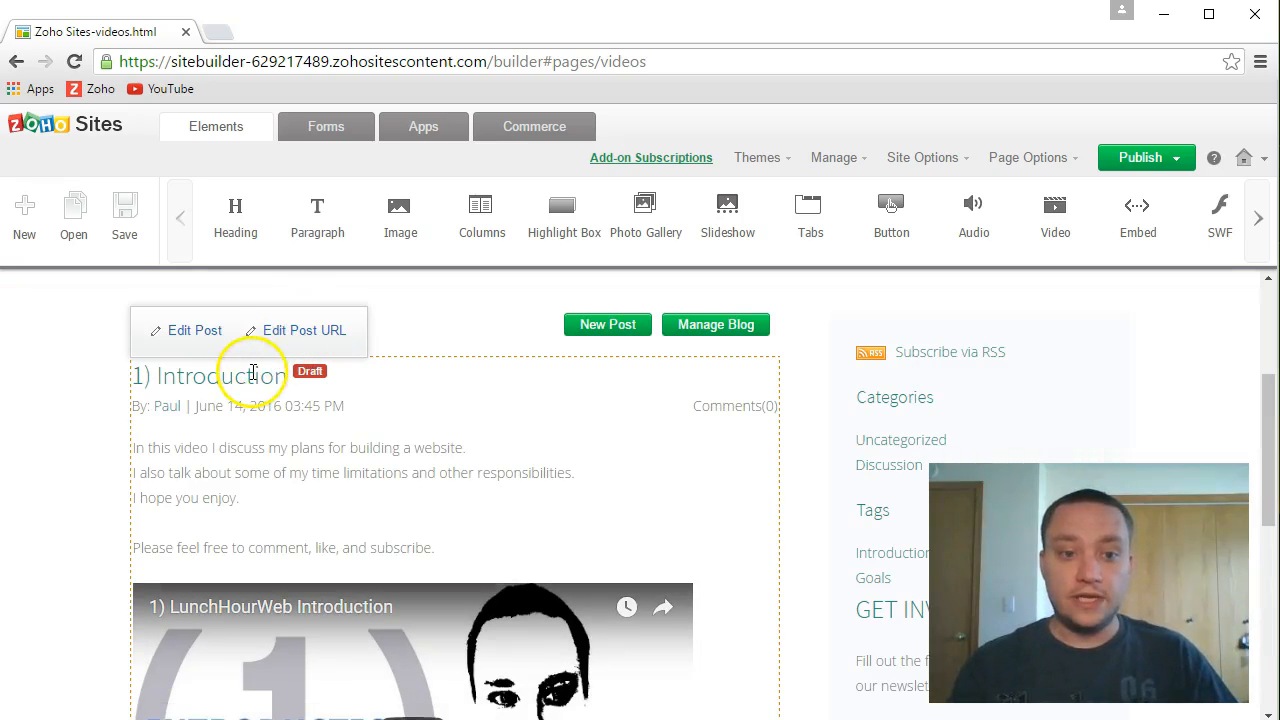
- Set the Introduction post's URL to "episode-1" and open the post for editing
click(294, 333)
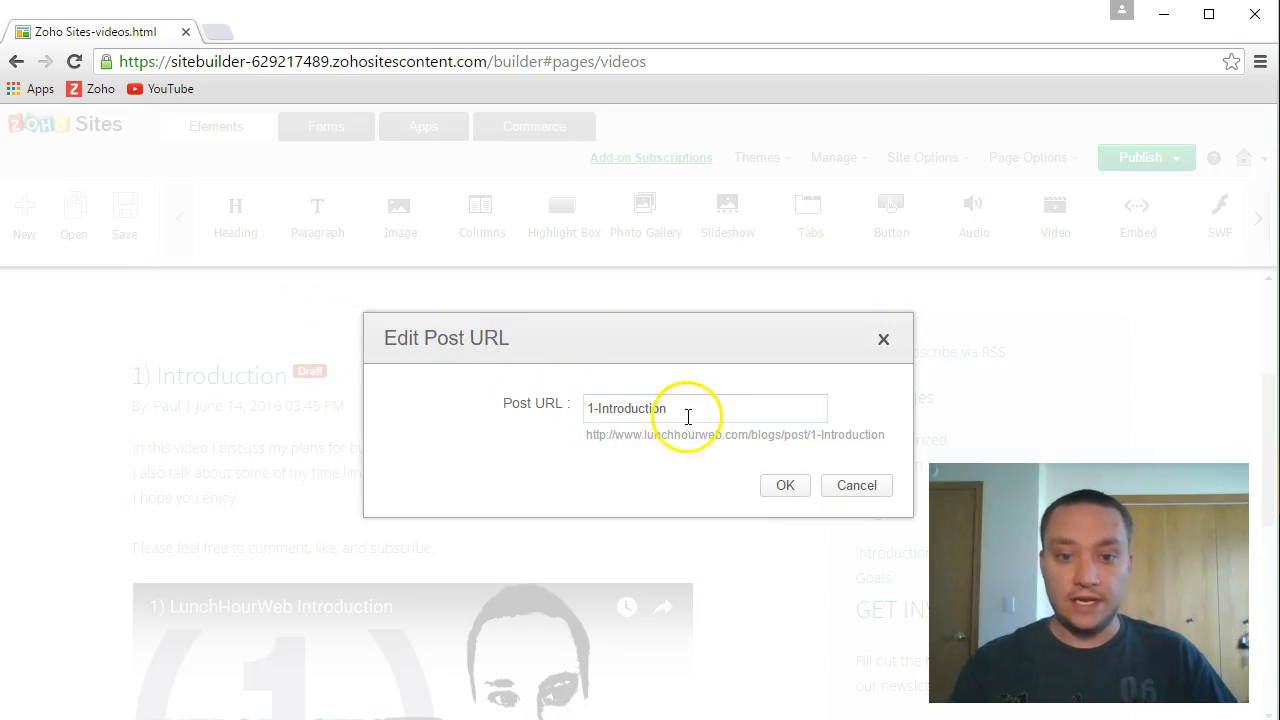
drag(689, 414, 533, 405)
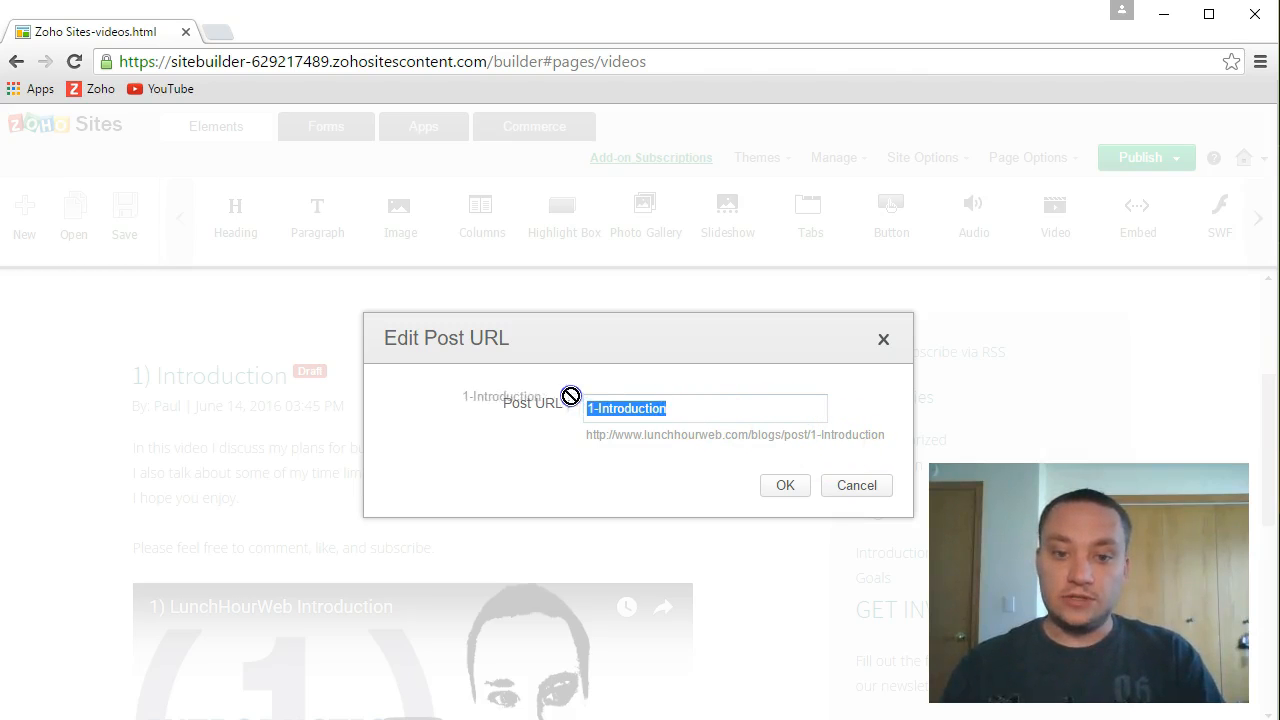
text(episode-1)
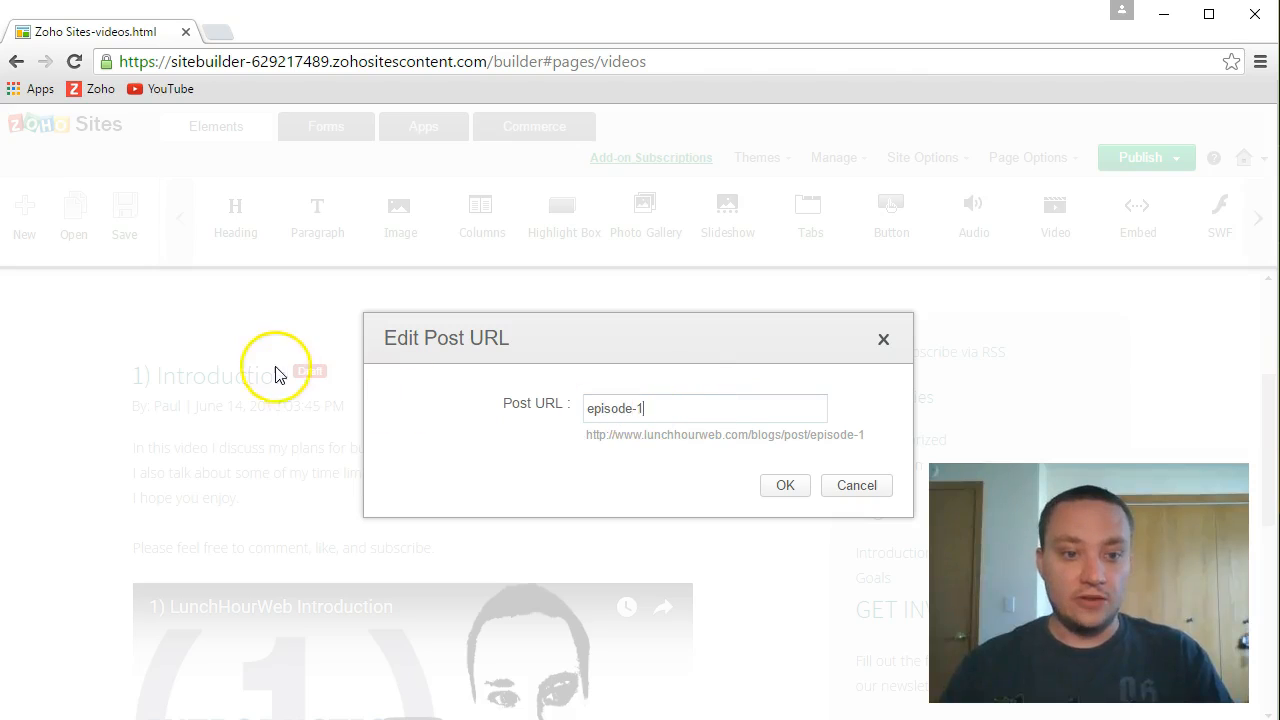
click(785, 487)
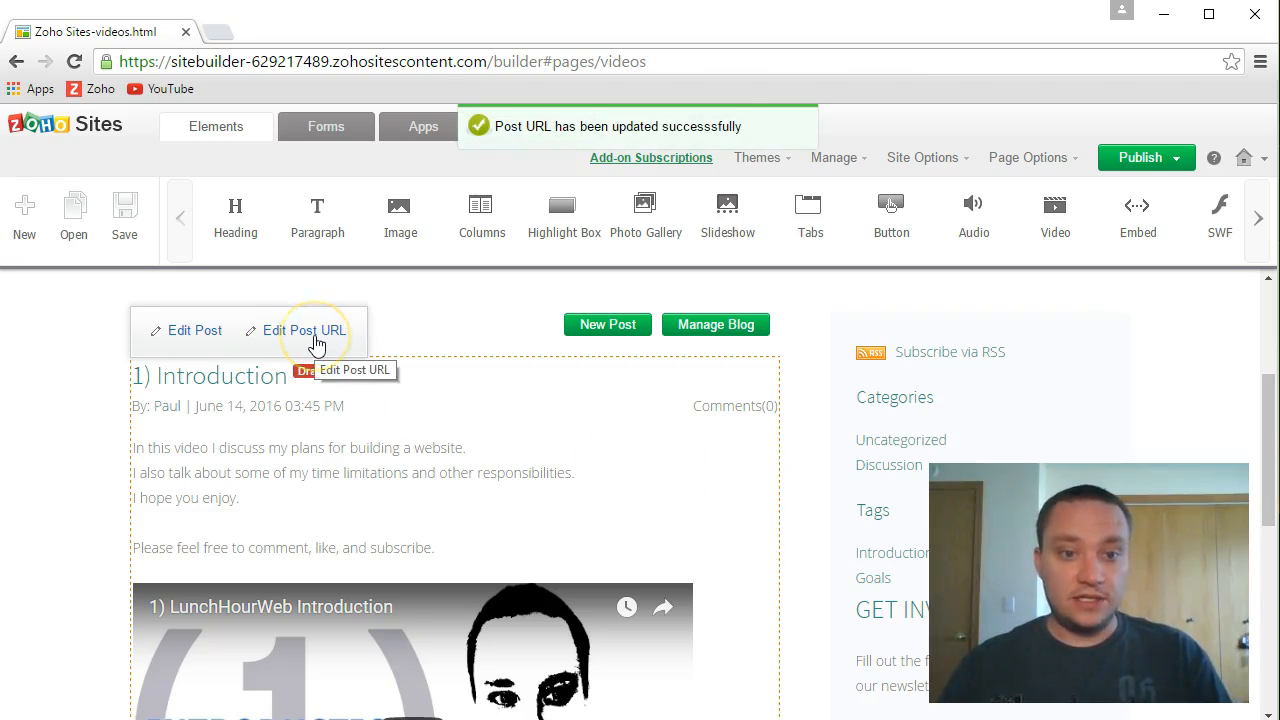
click(197, 338)
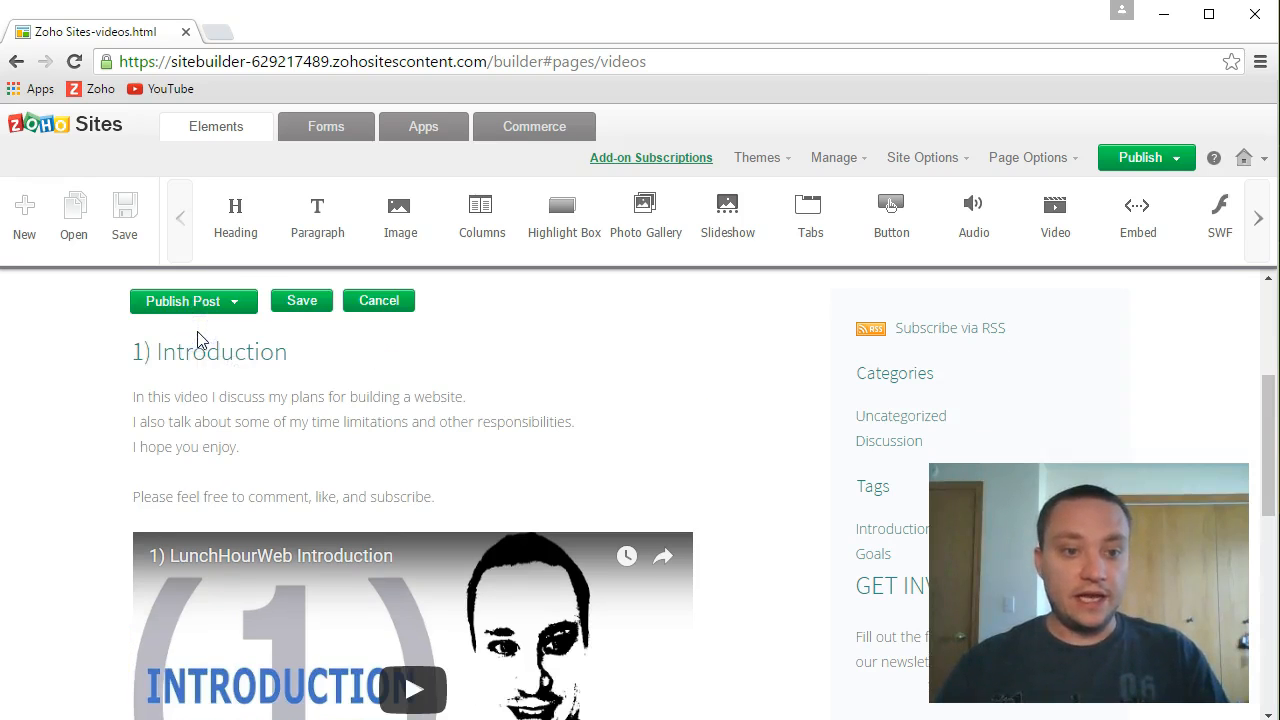
click(235, 300)
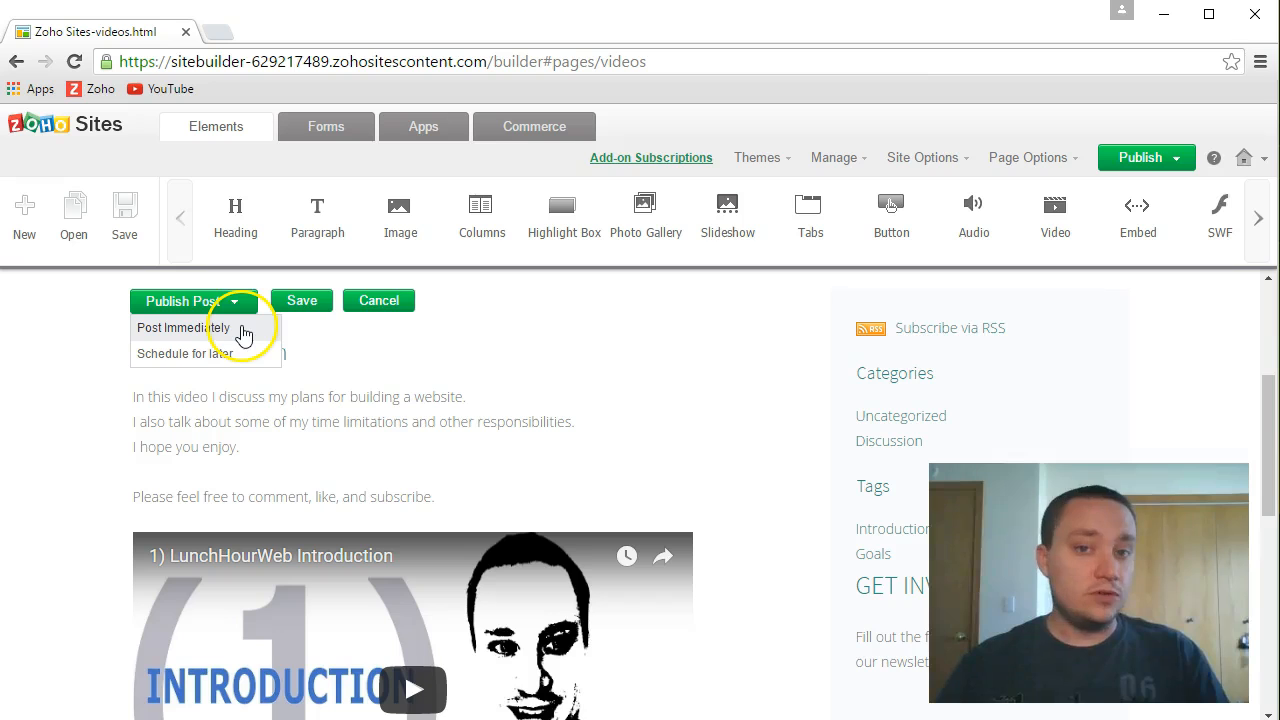
click(242, 354)
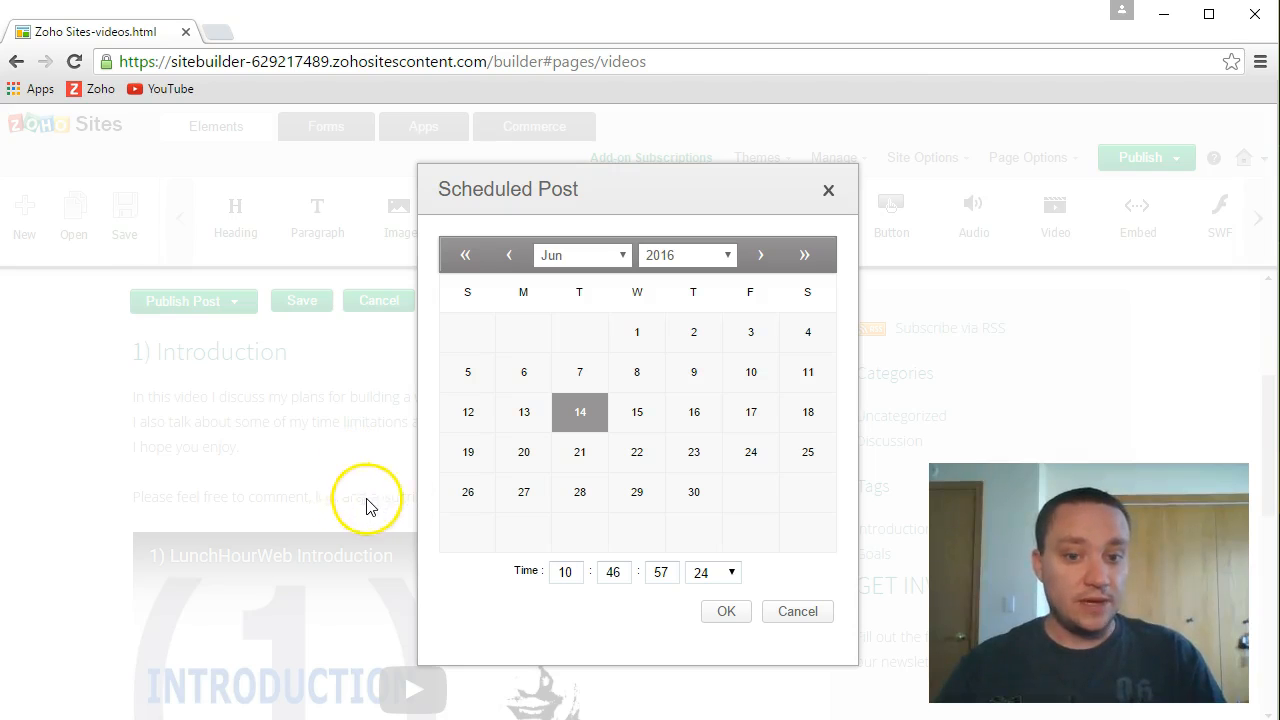
click(636, 455)
double_click(570, 573)
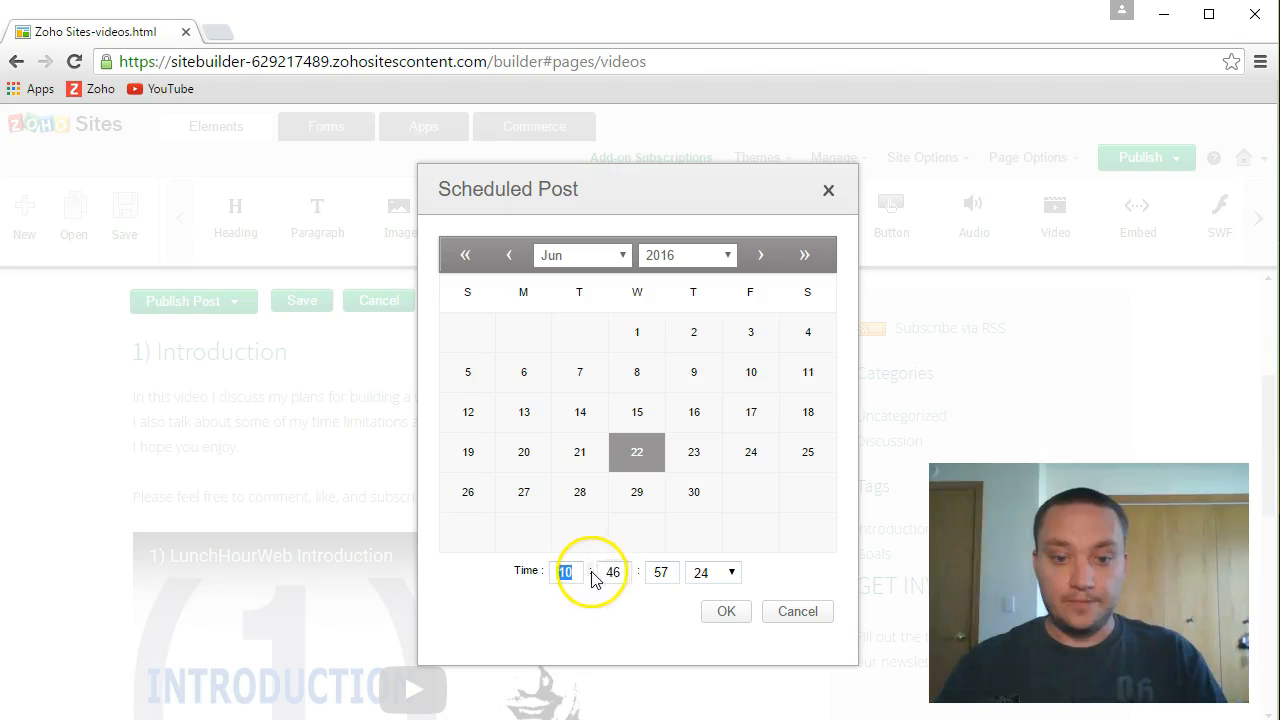
text(9)
double_click(610, 572)
text(15)
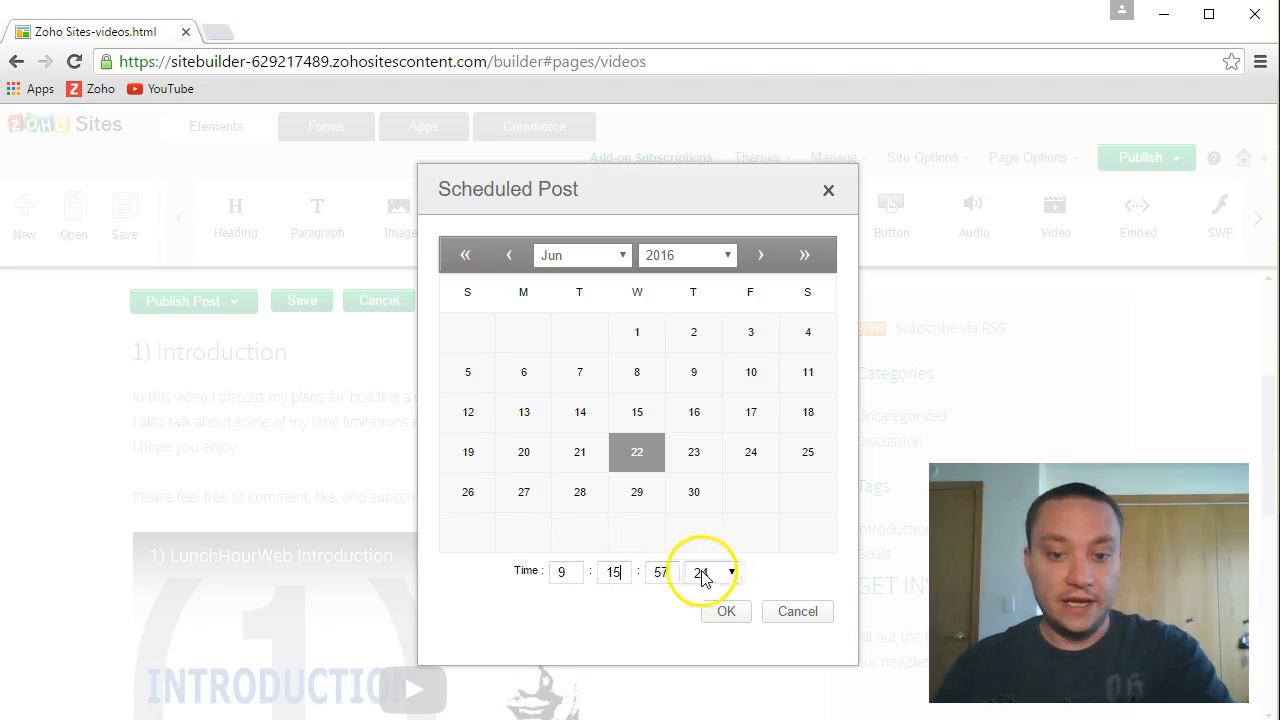
double_click(561, 572)
text(17)
double_click(613, 574)
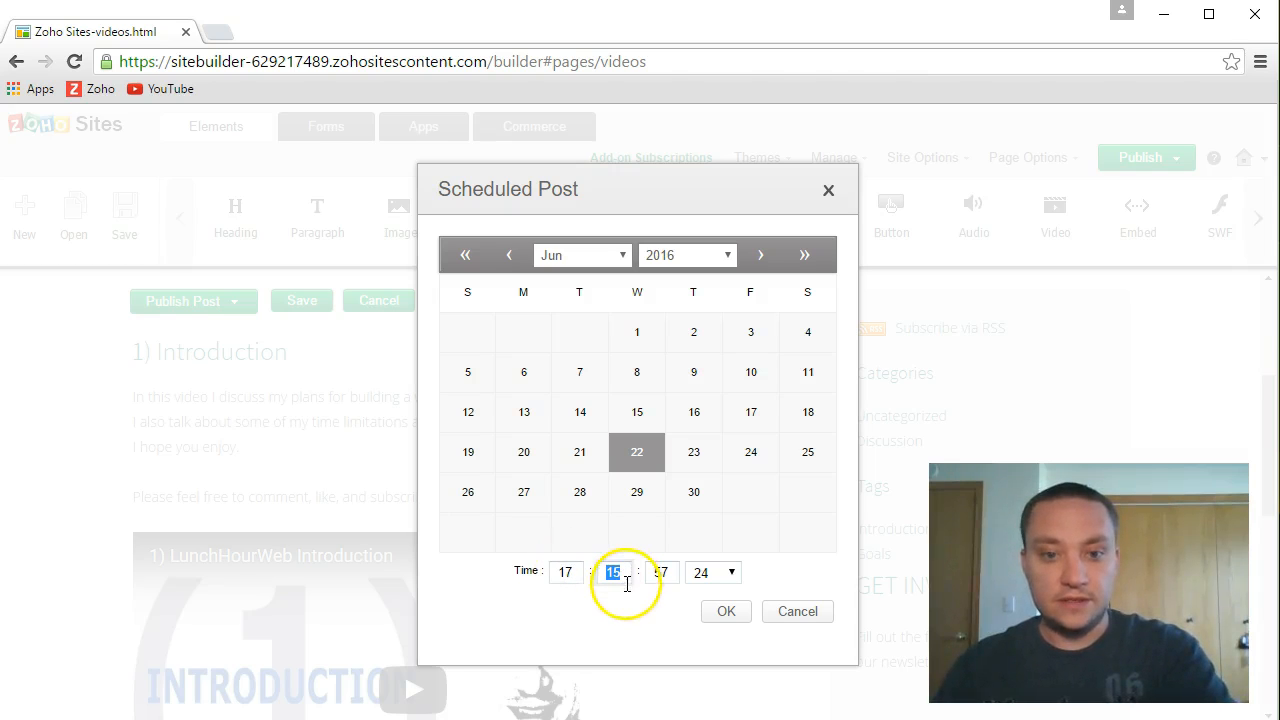
click(722, 577)
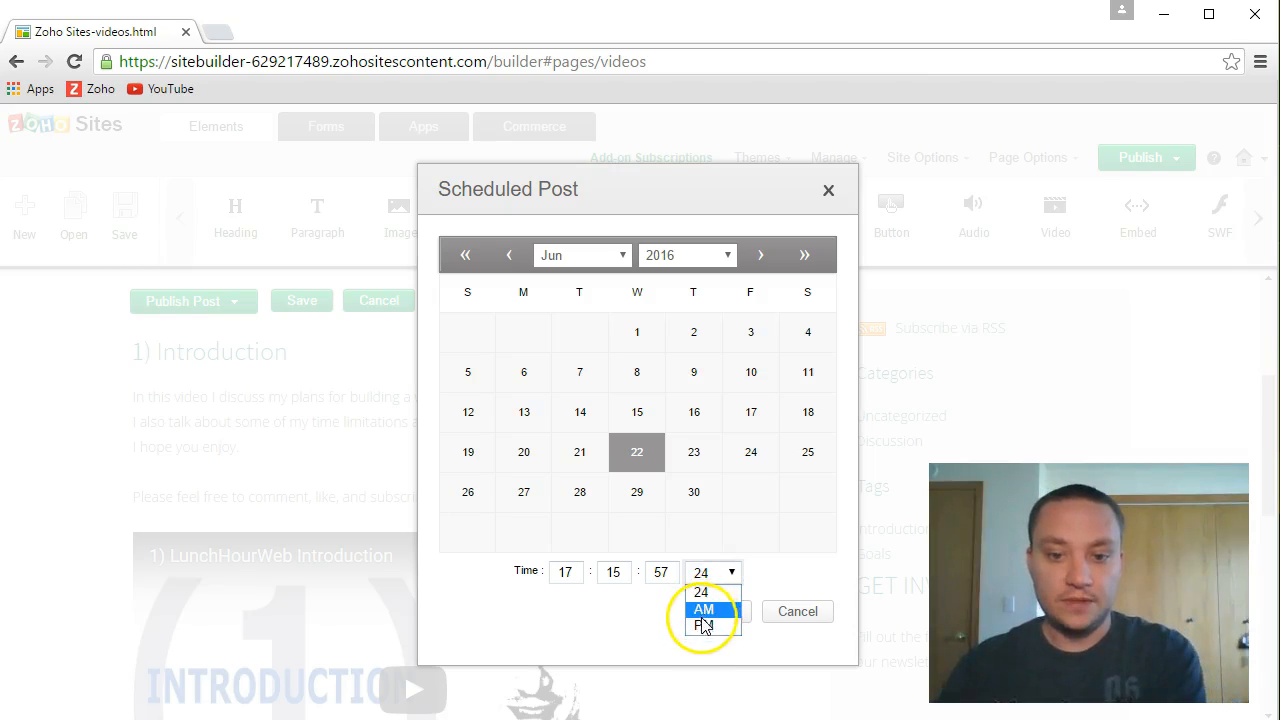
click(703, 612)
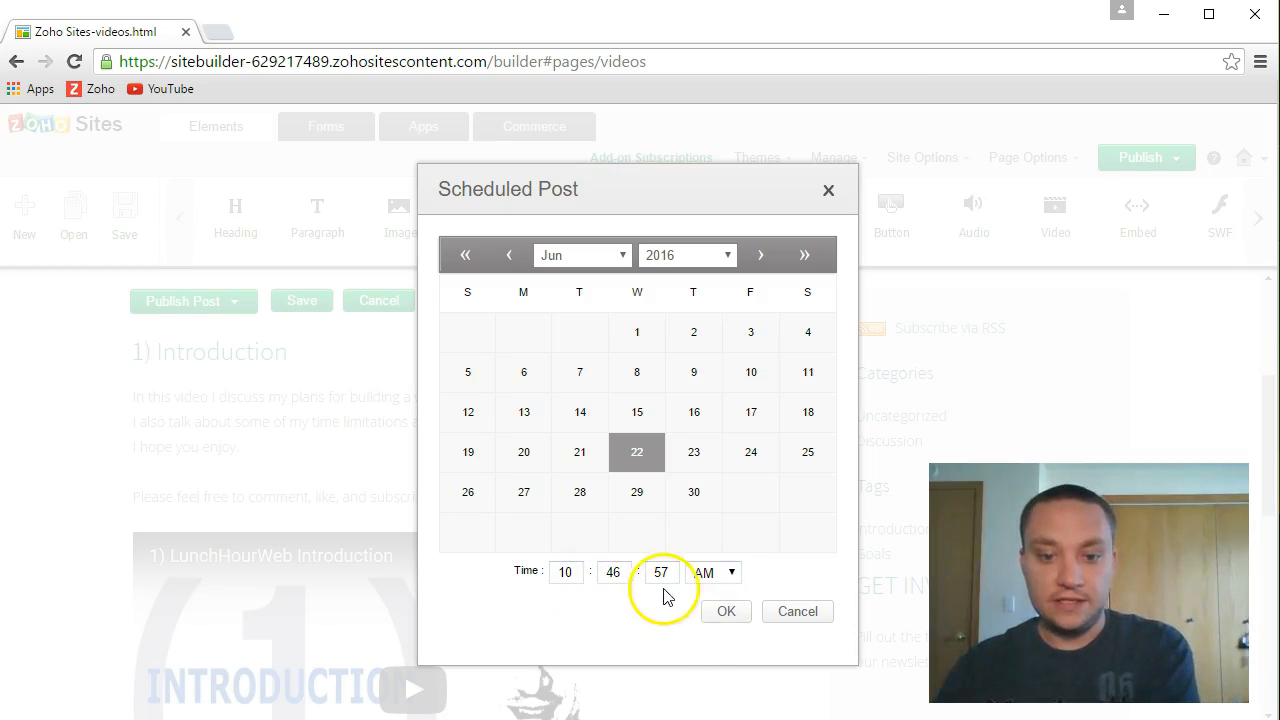
click(650, 450)
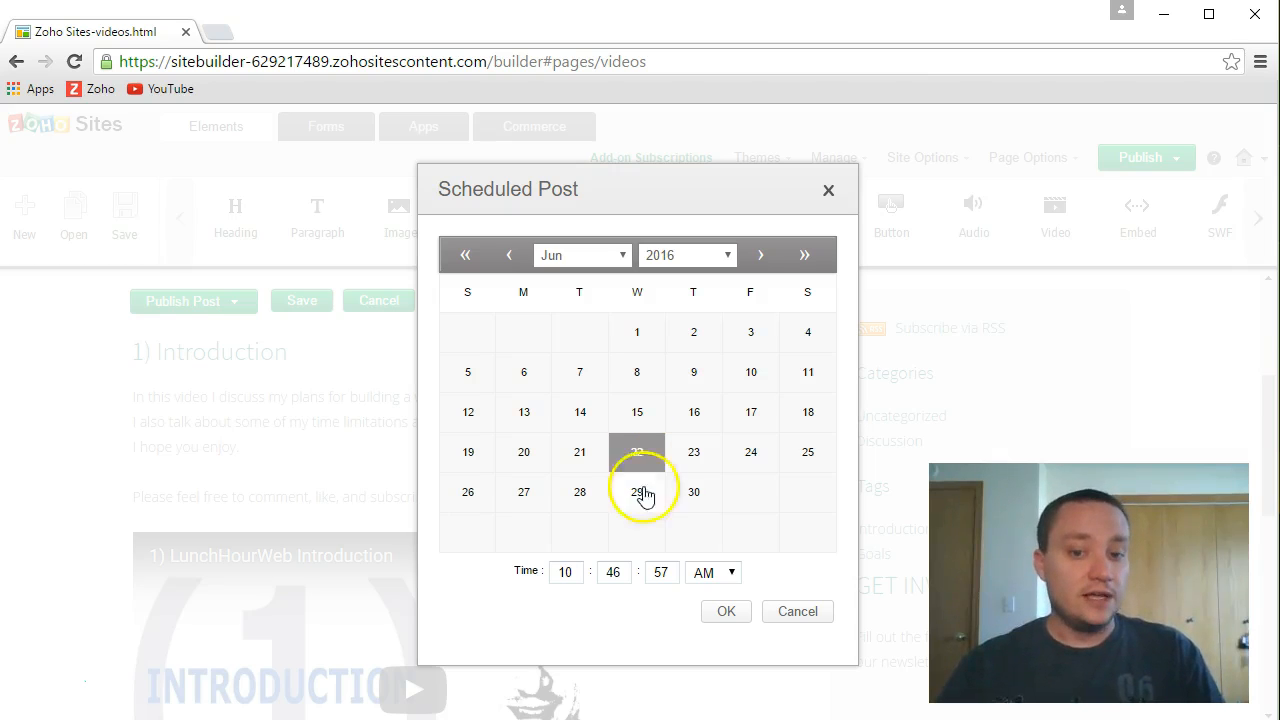
click(797, 612)
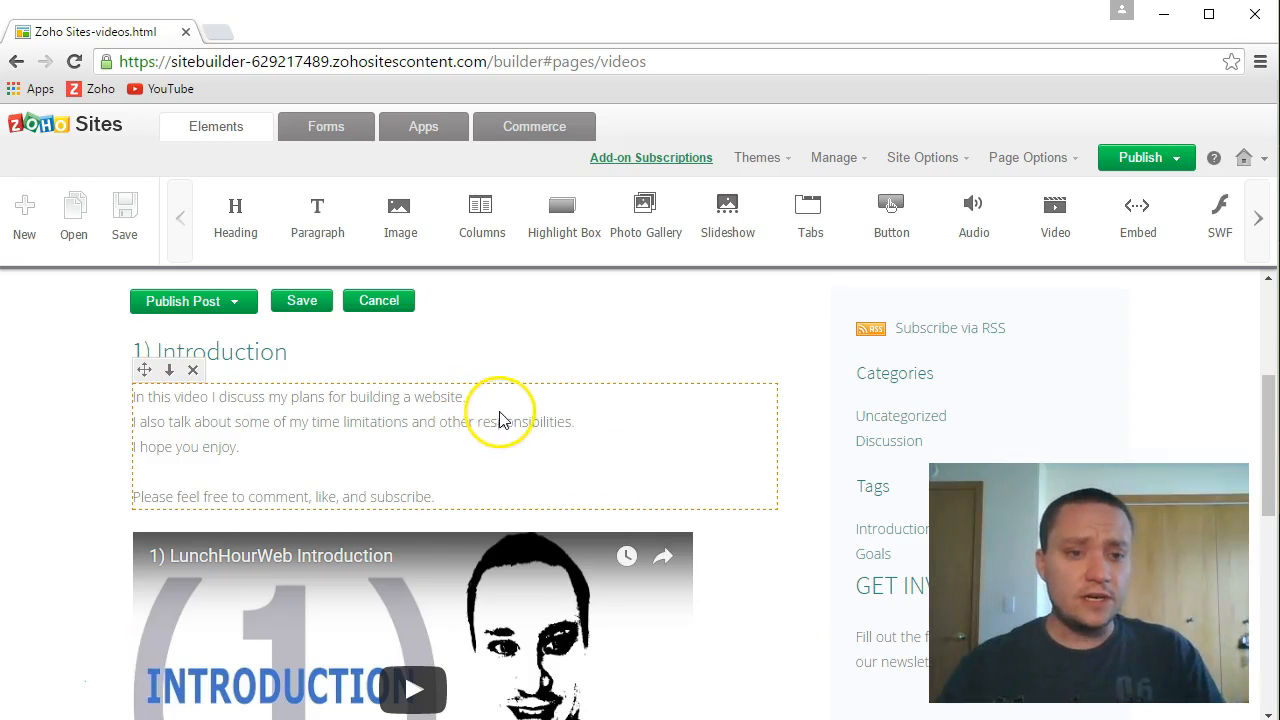
- Publish the Introduction post immediately and dismiss the notice about publishing the site
click(234, 301)
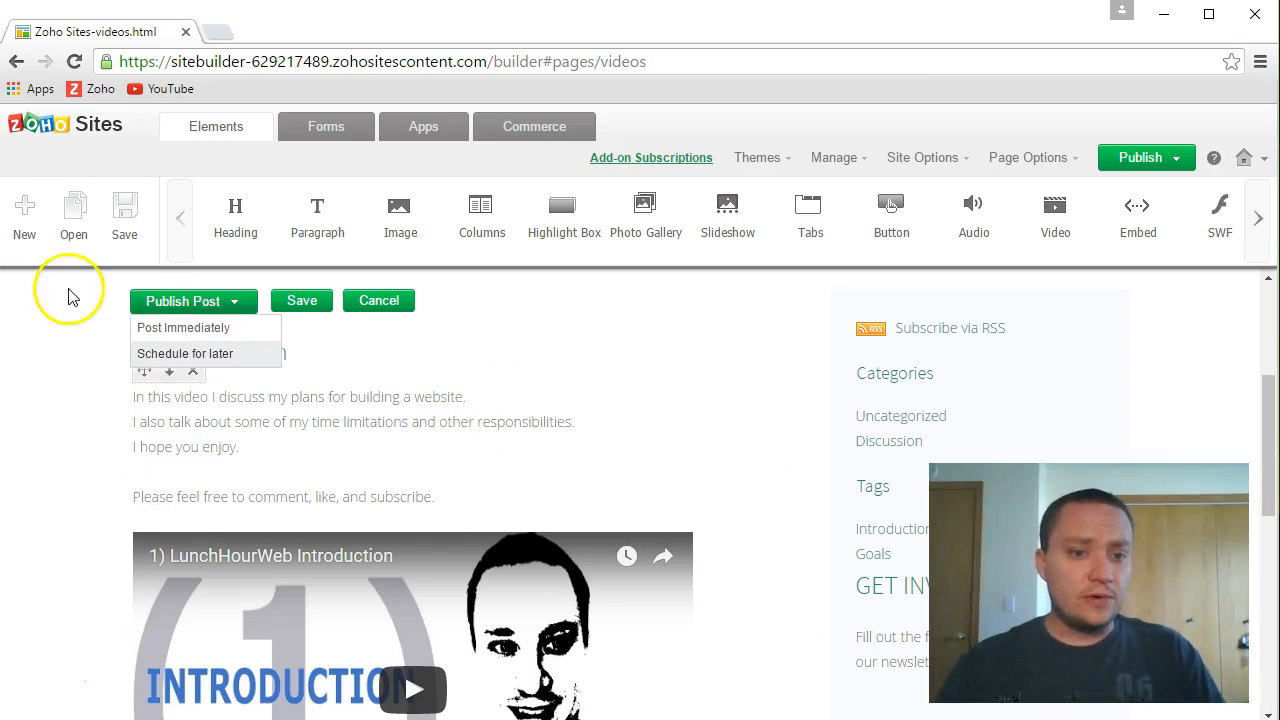
click(227, 331)
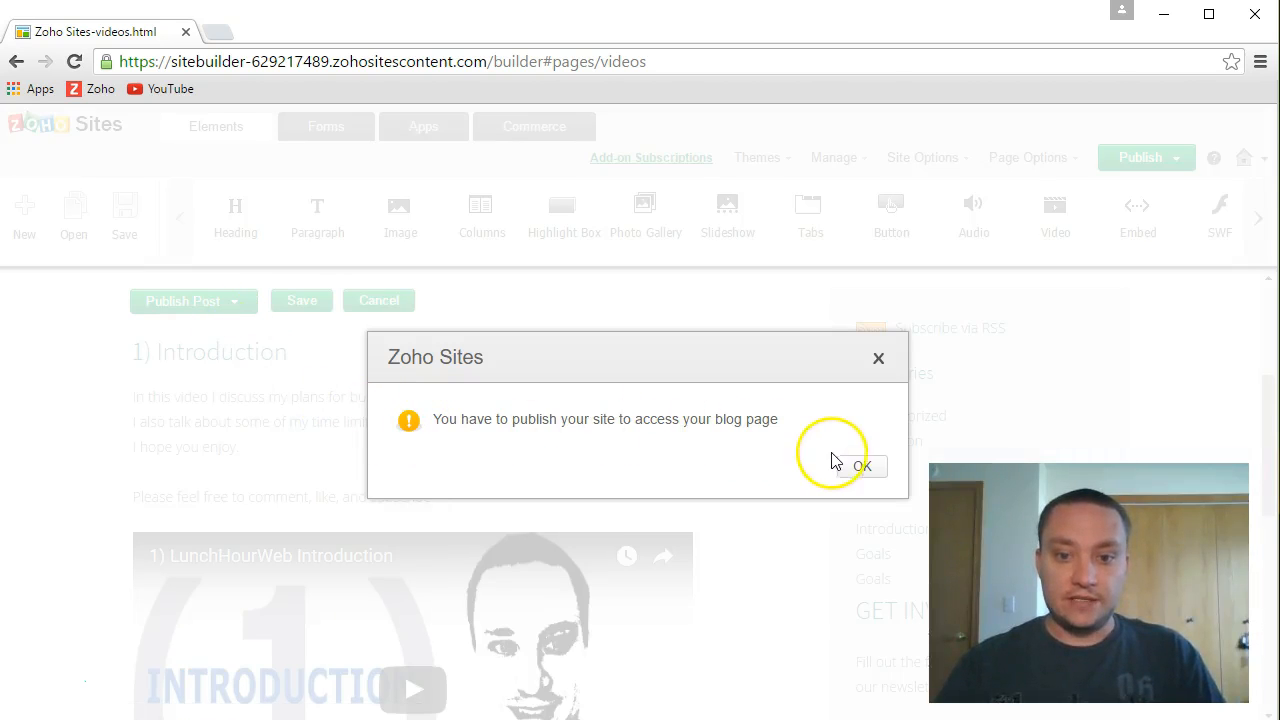
click(859, 468)
click(859, 468)
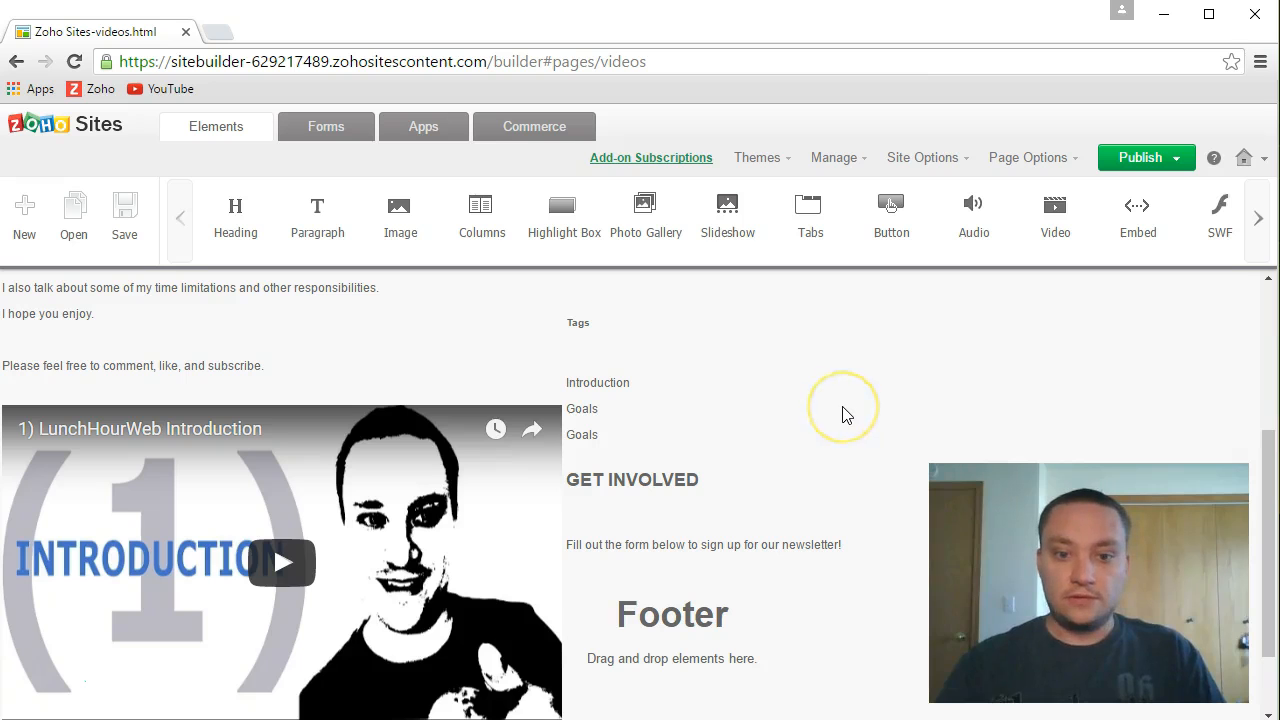
- Publish the whole website and close the confirmation dialog
click(1138, 160)
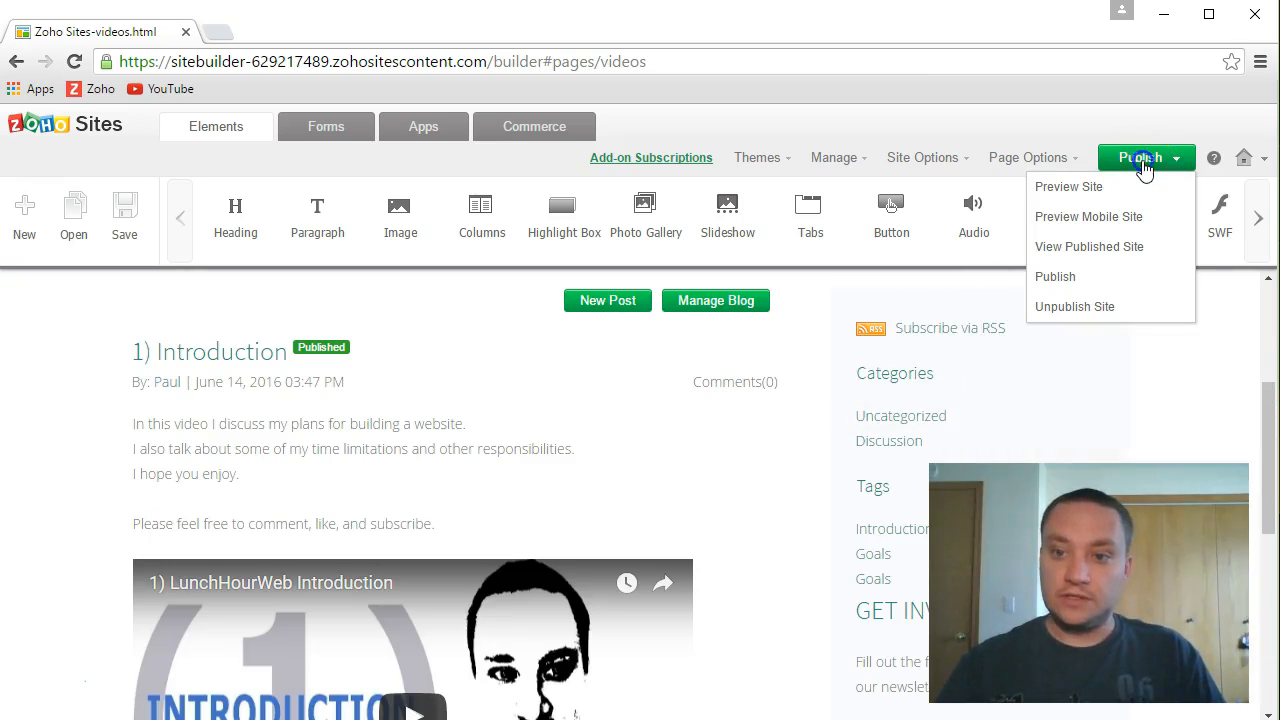
click(1143, 158)
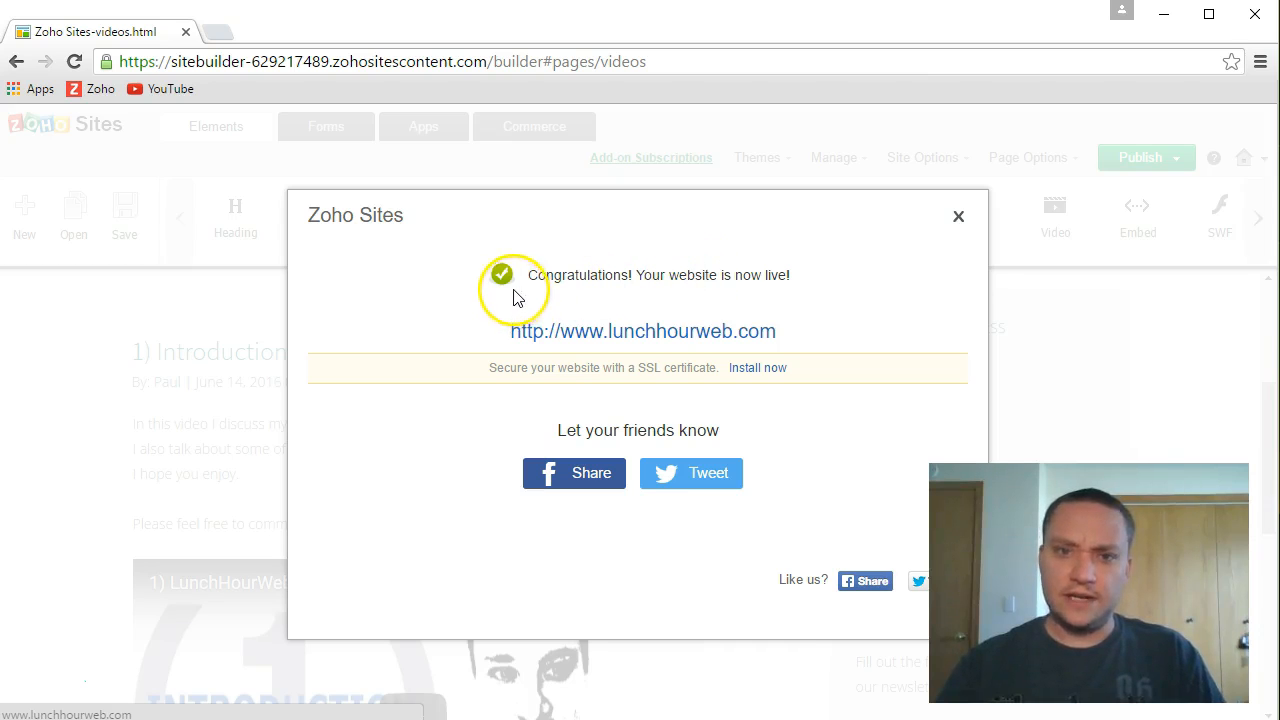
click(958, 217)
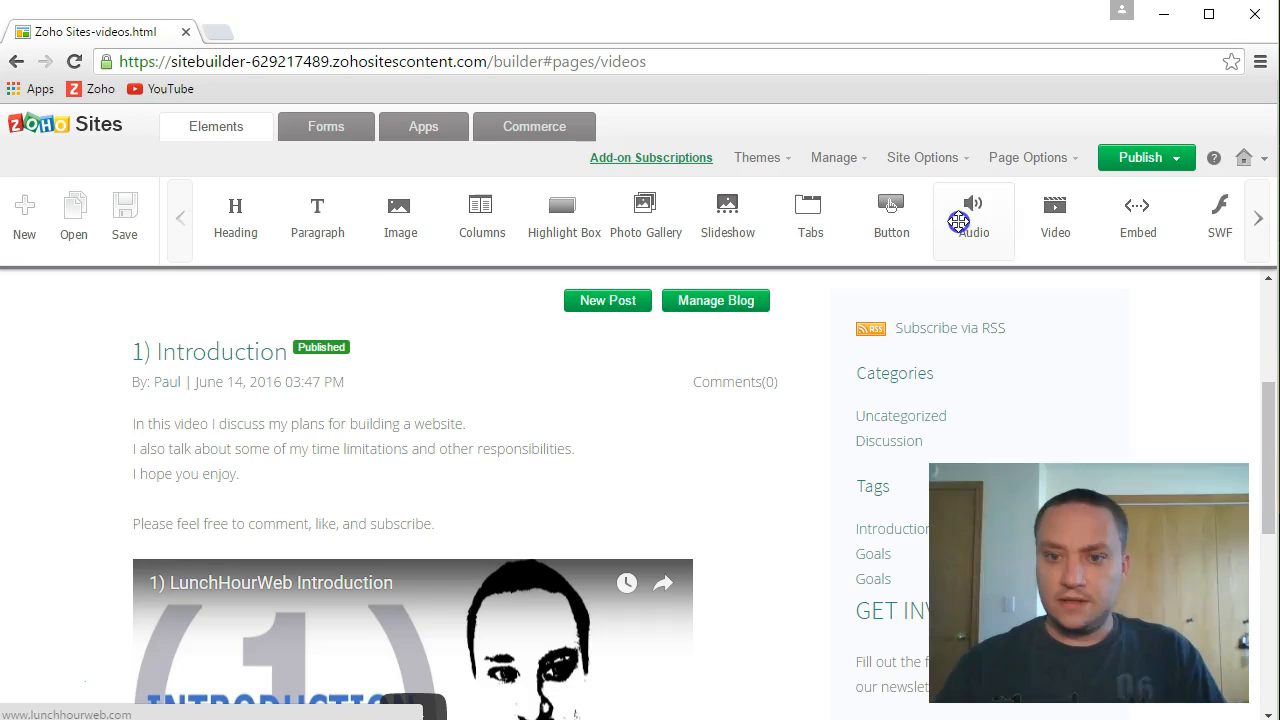
- Reopen the Introduction post for editing, publish it again and close the dialog showing its link
click(198, 308)
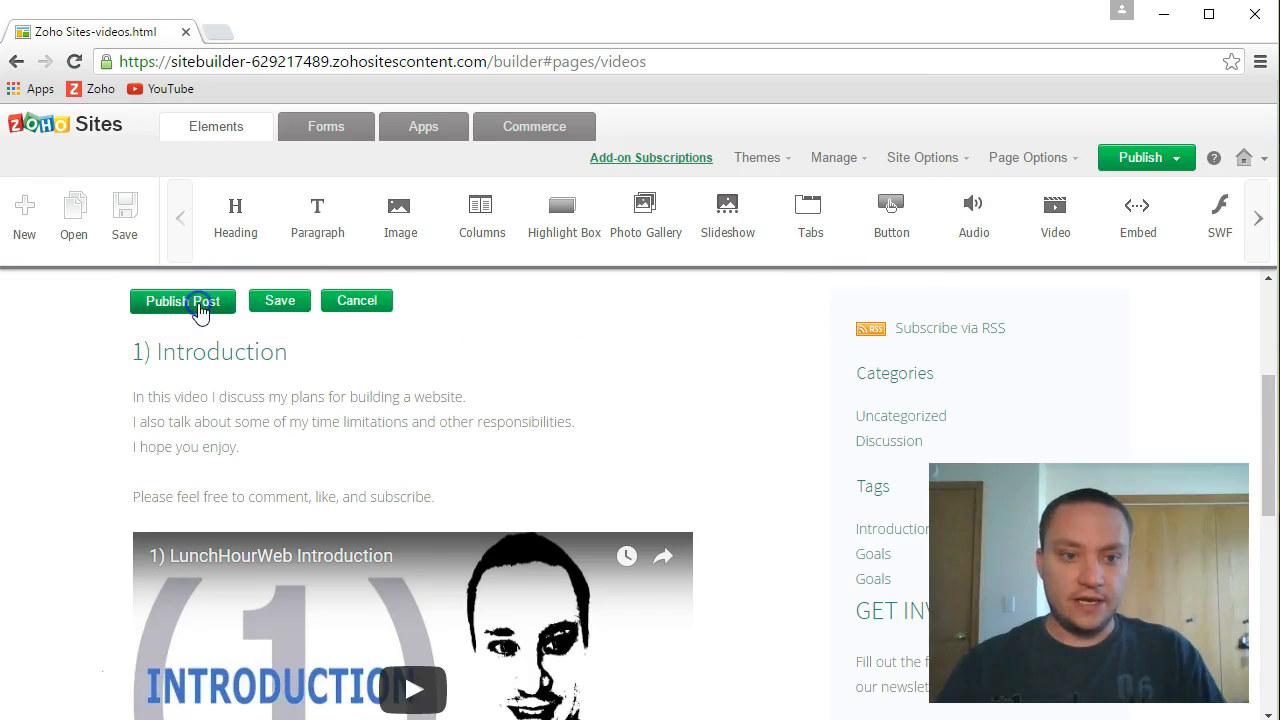
click(199, 305)
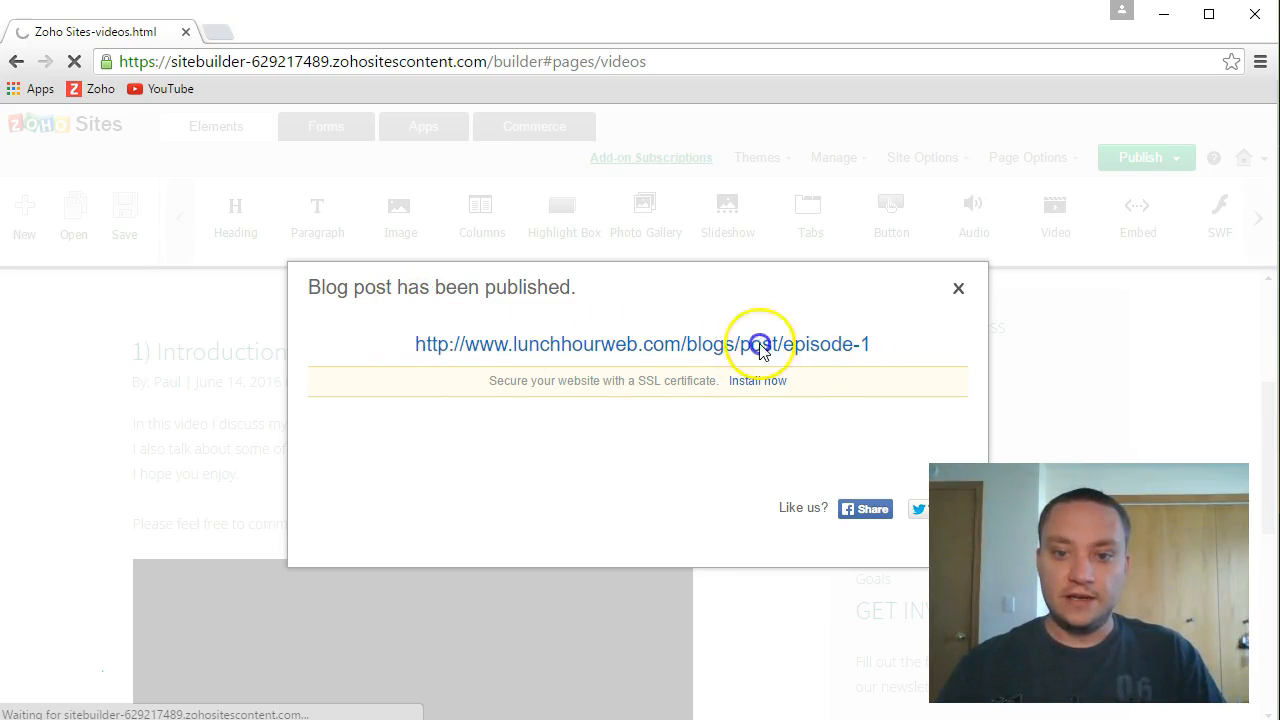
right_click(529, 360)
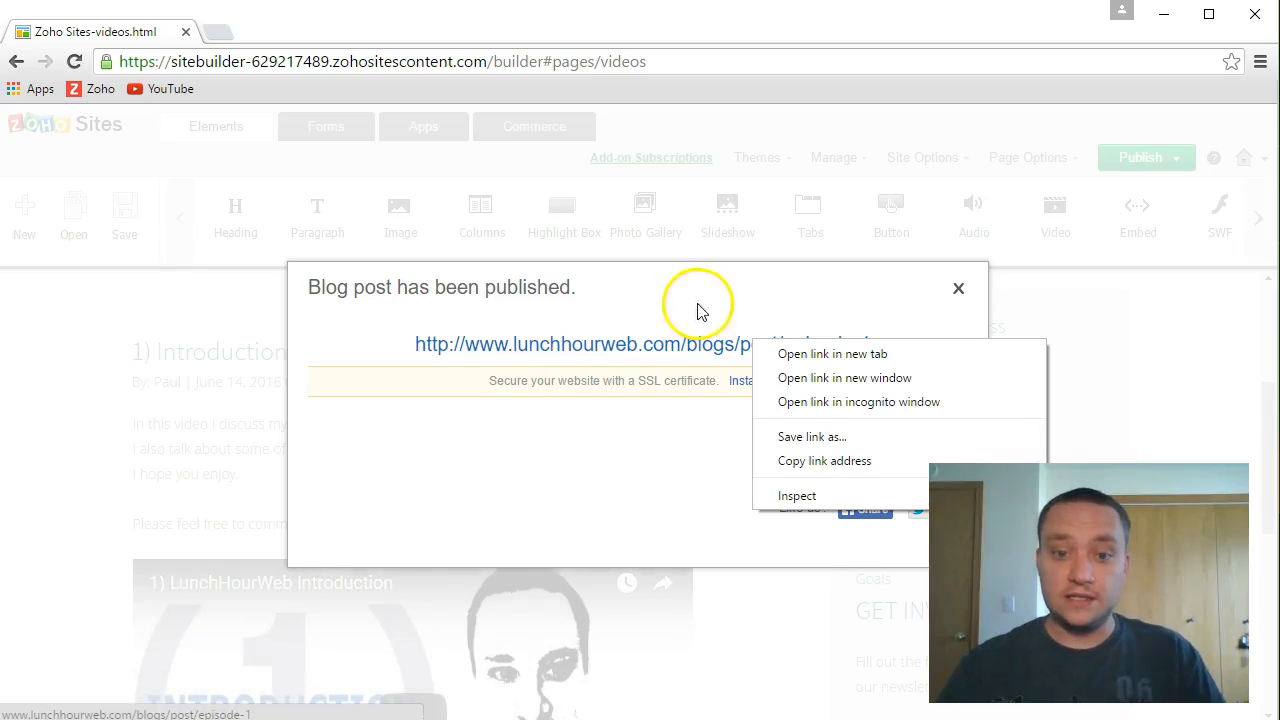
click(740, 307)
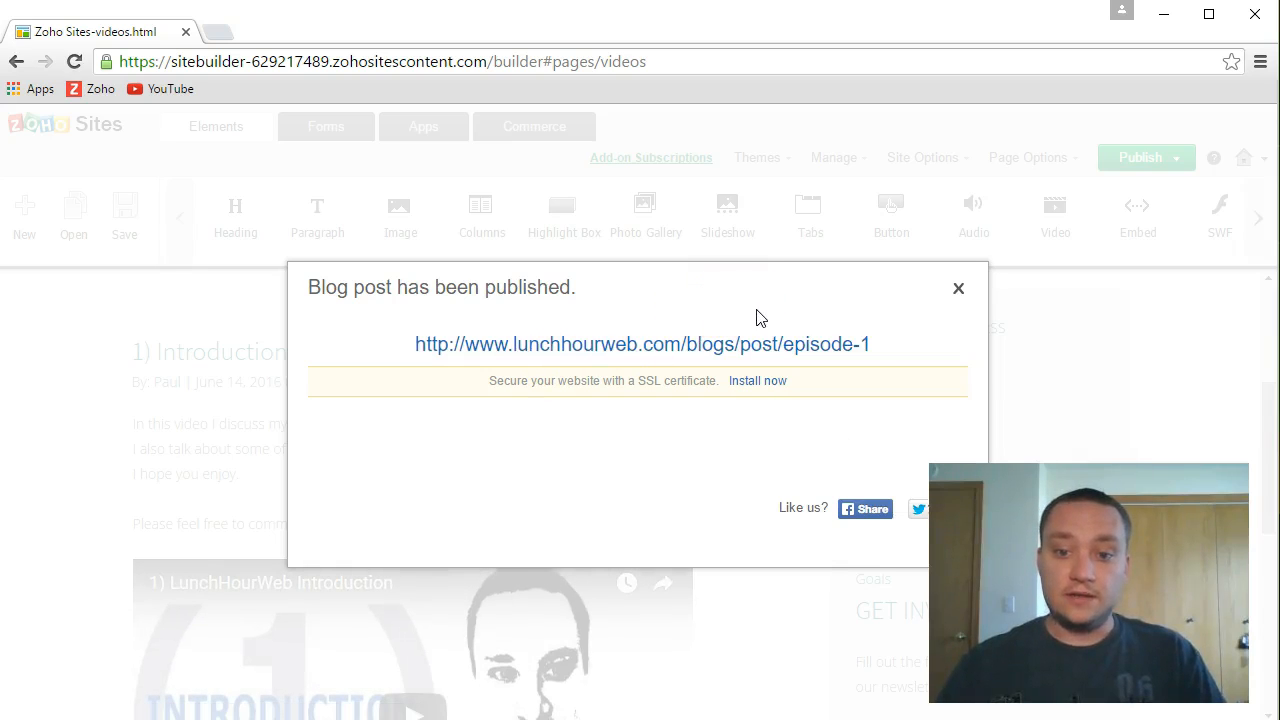
click(957, 289)
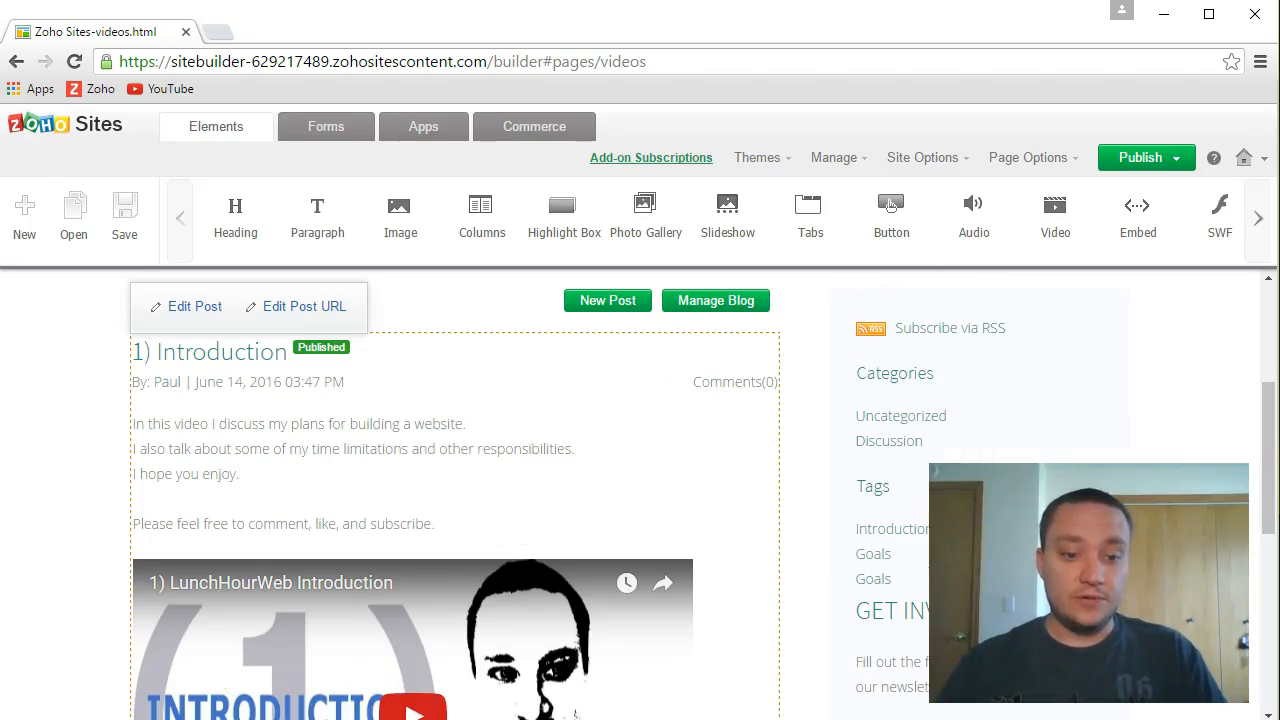
middle_click(207, 719)
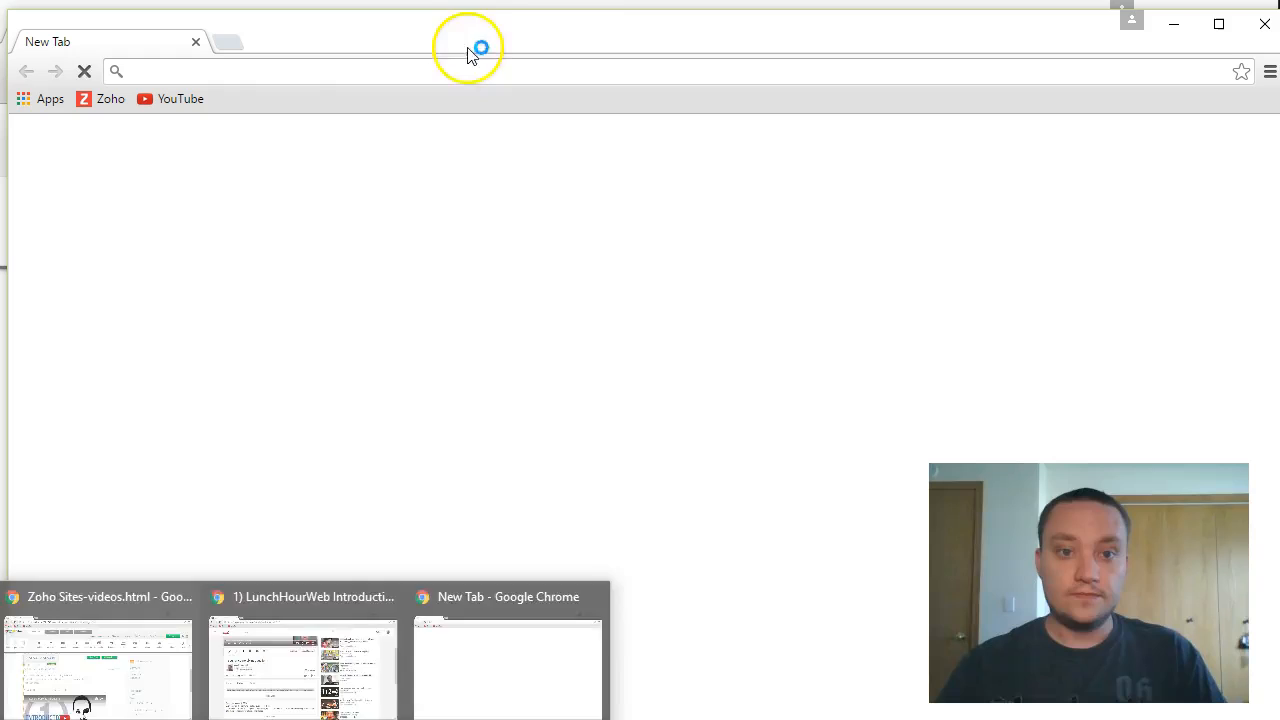
drag(442, 30, 427, 22)
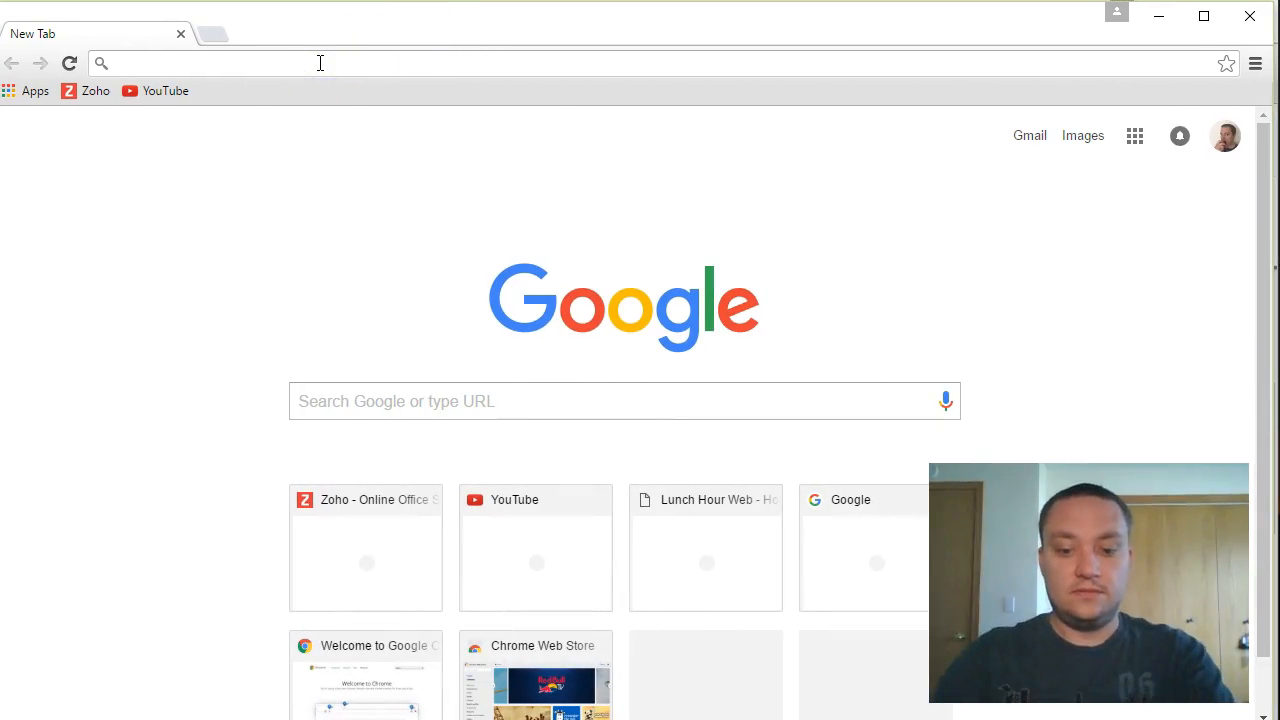
text(lunch)
key(Return)
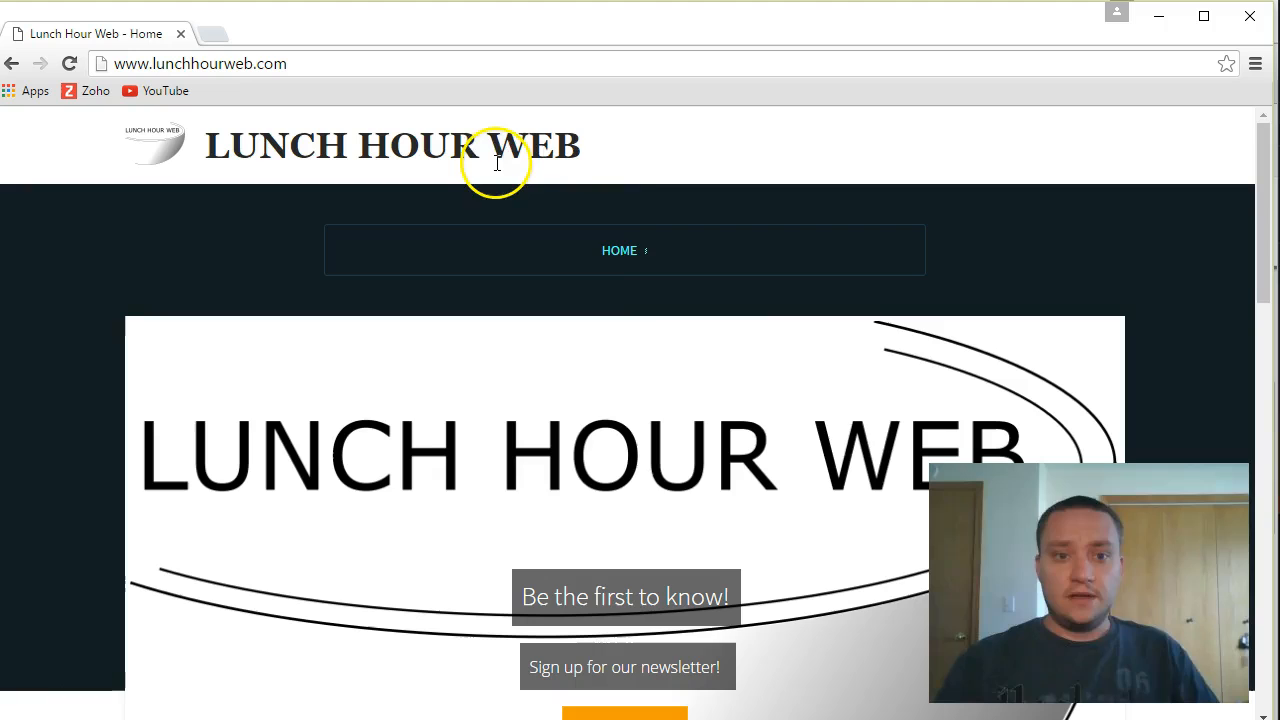
- Reload the live home page and check its navigation menu and content for the Videos page
mouse_move(634, 243)
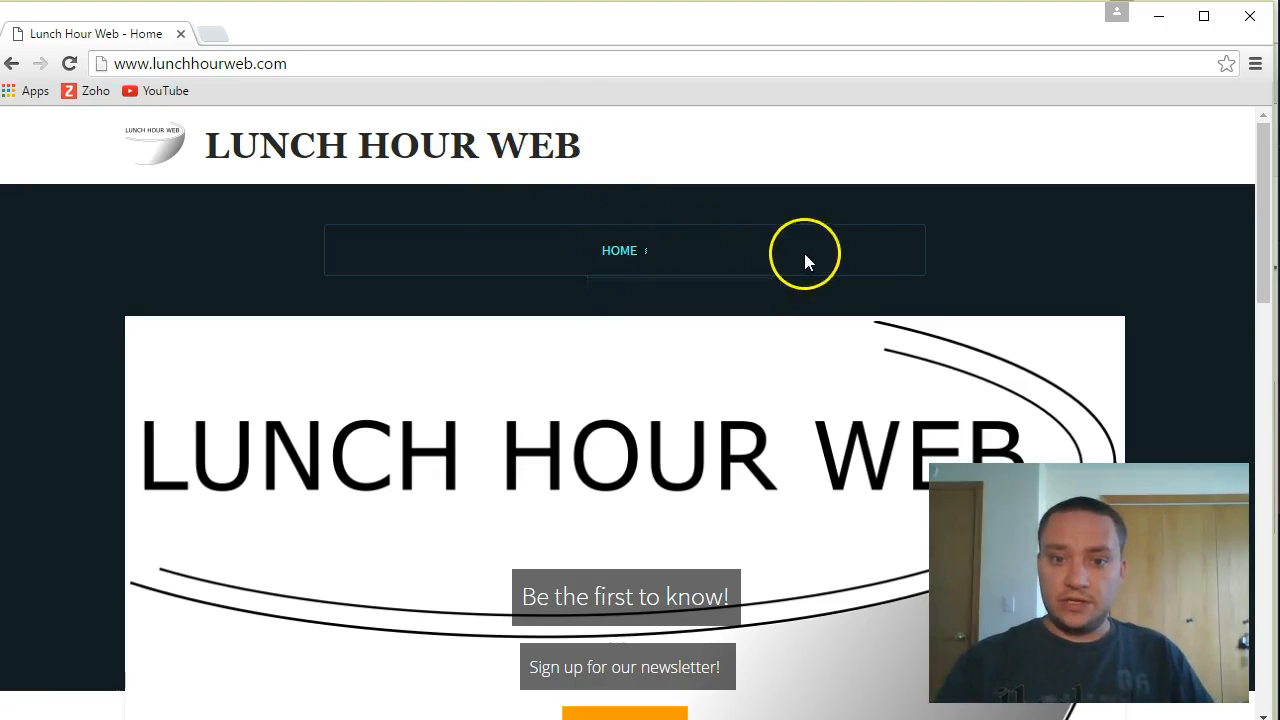
click(545, 64)
key(Return)
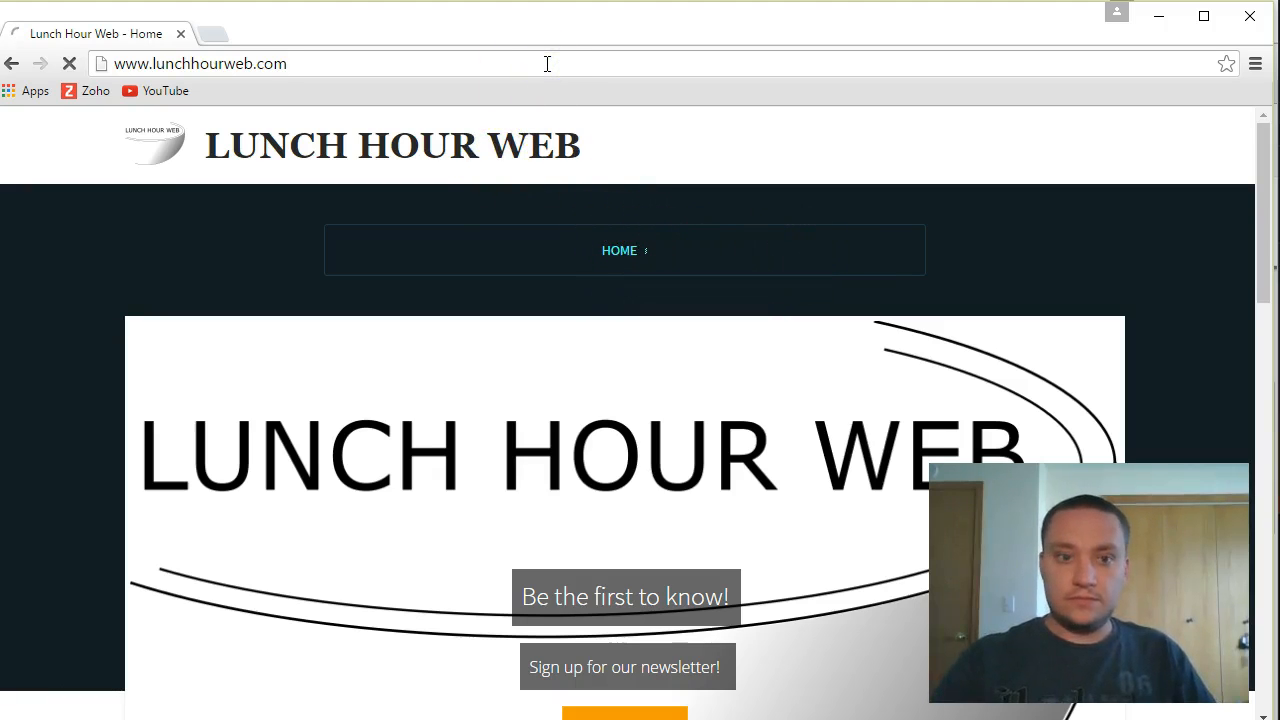
click(610, 248)
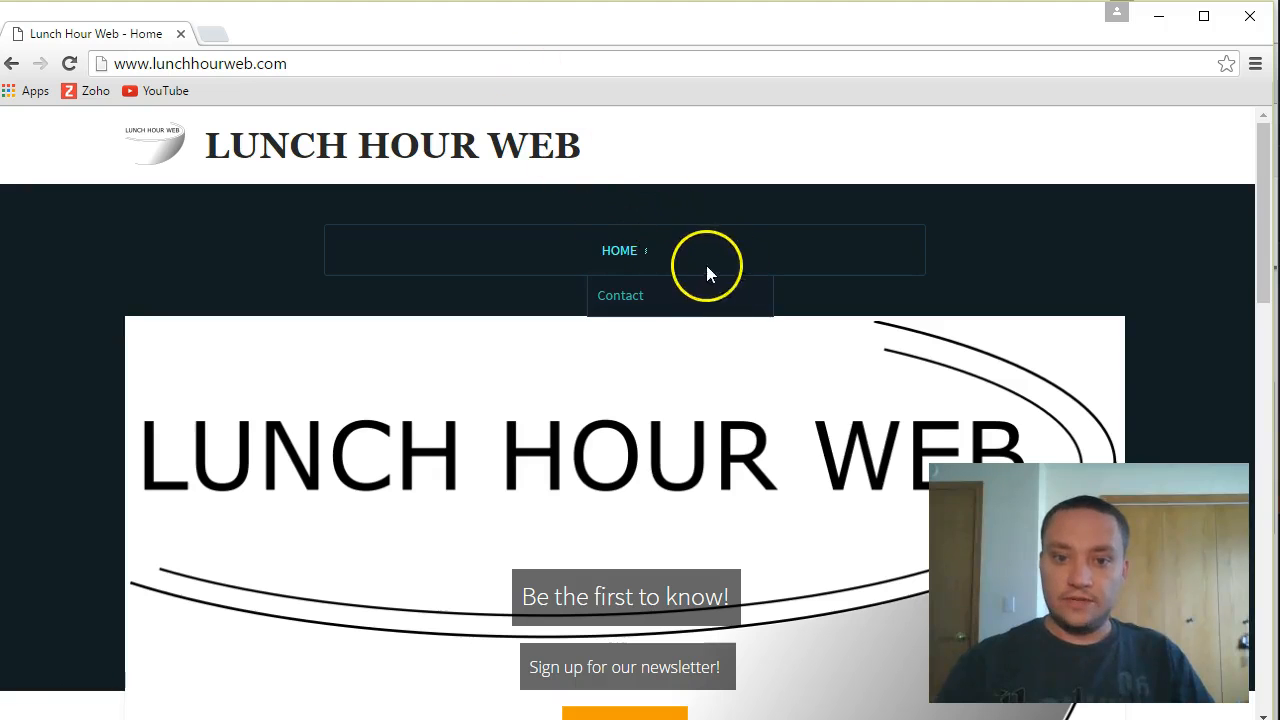
scroll(283, 310, down, 9)
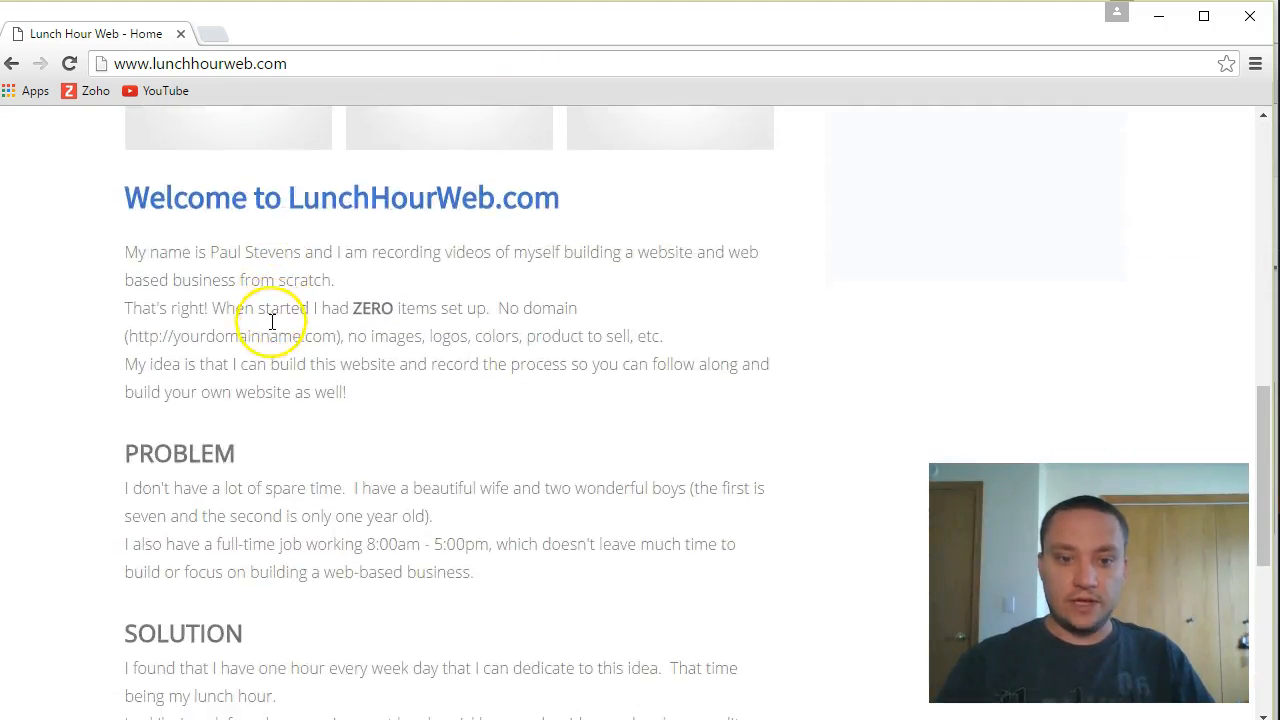
scroll(268, 328, down, 5)
scroll(266, 330, up, 14)
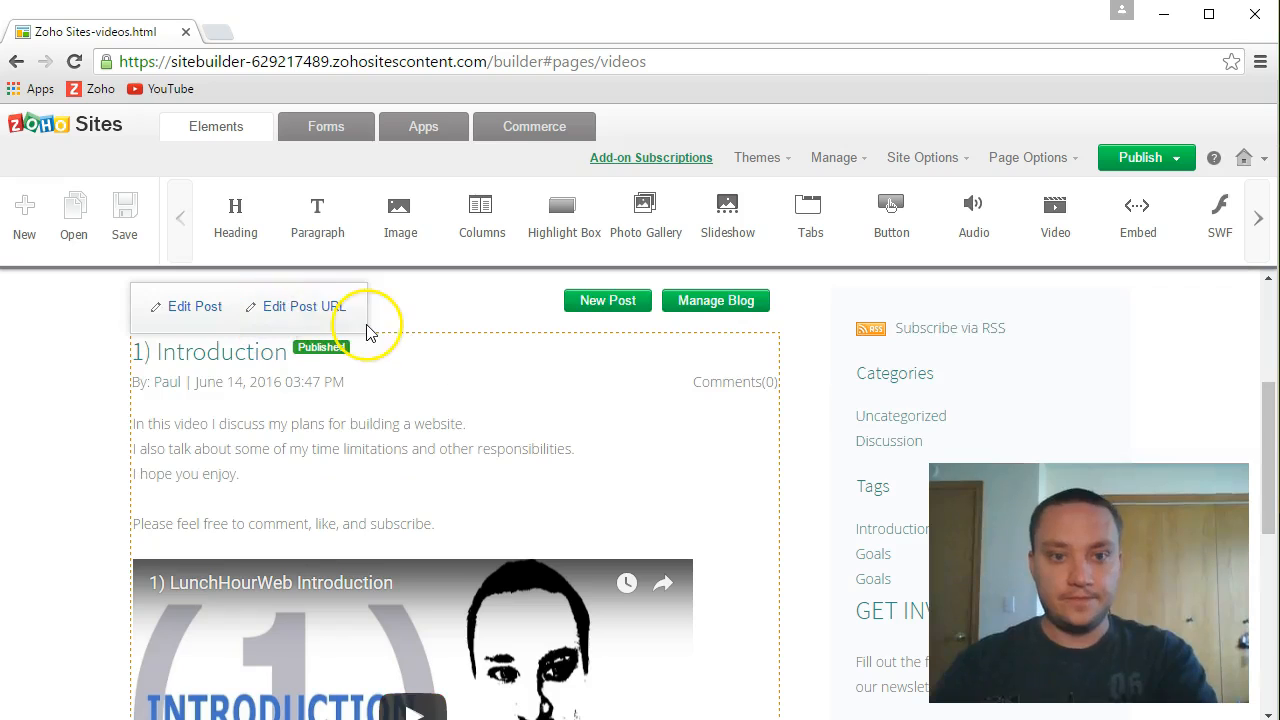
- Return to the Zoho Sites builder and open the Home page from the site's navigation
scroll(104, 386, up, 3)
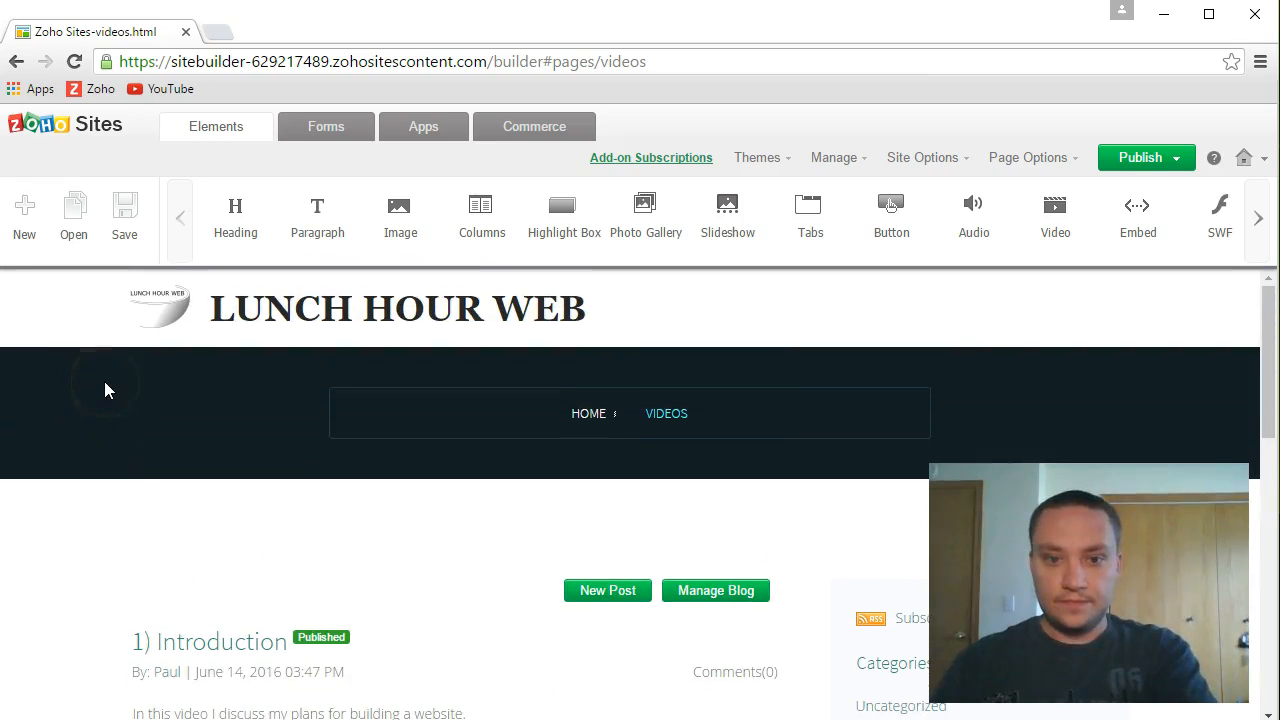
click(602, 422)
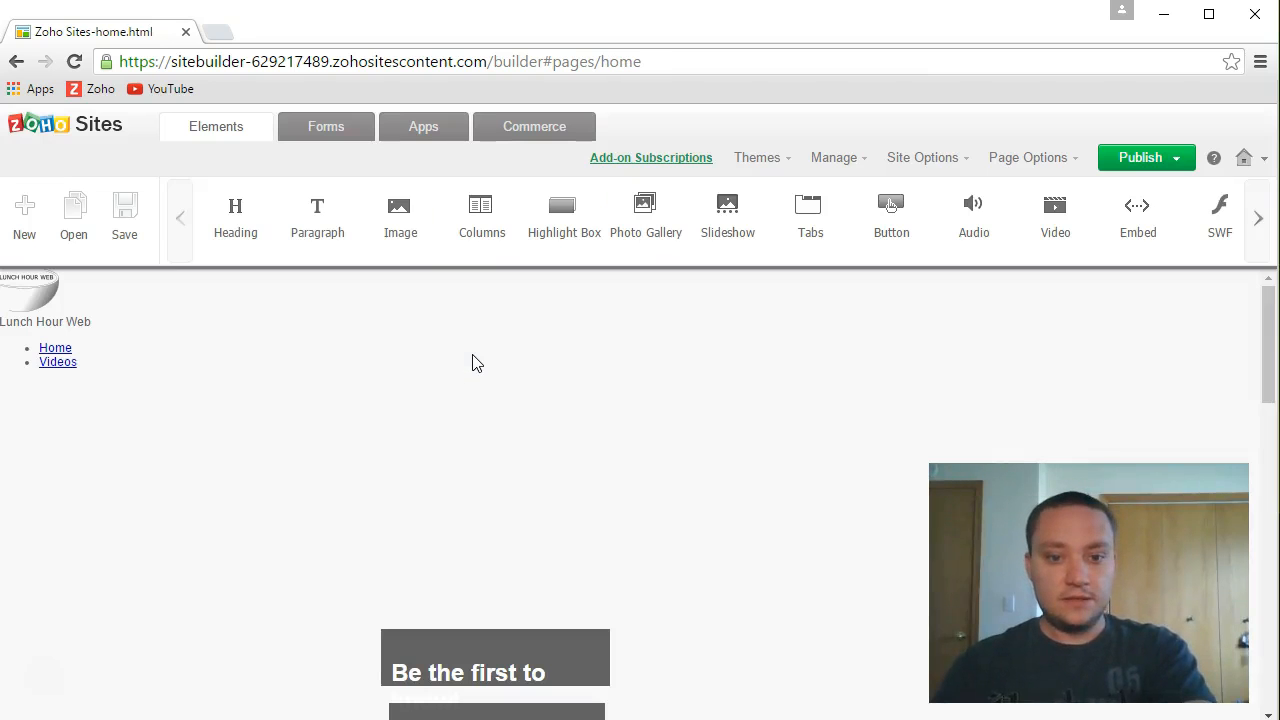
- Switch to the live site's window and reload its home page to check the navigation menu
key(alt+Tab)
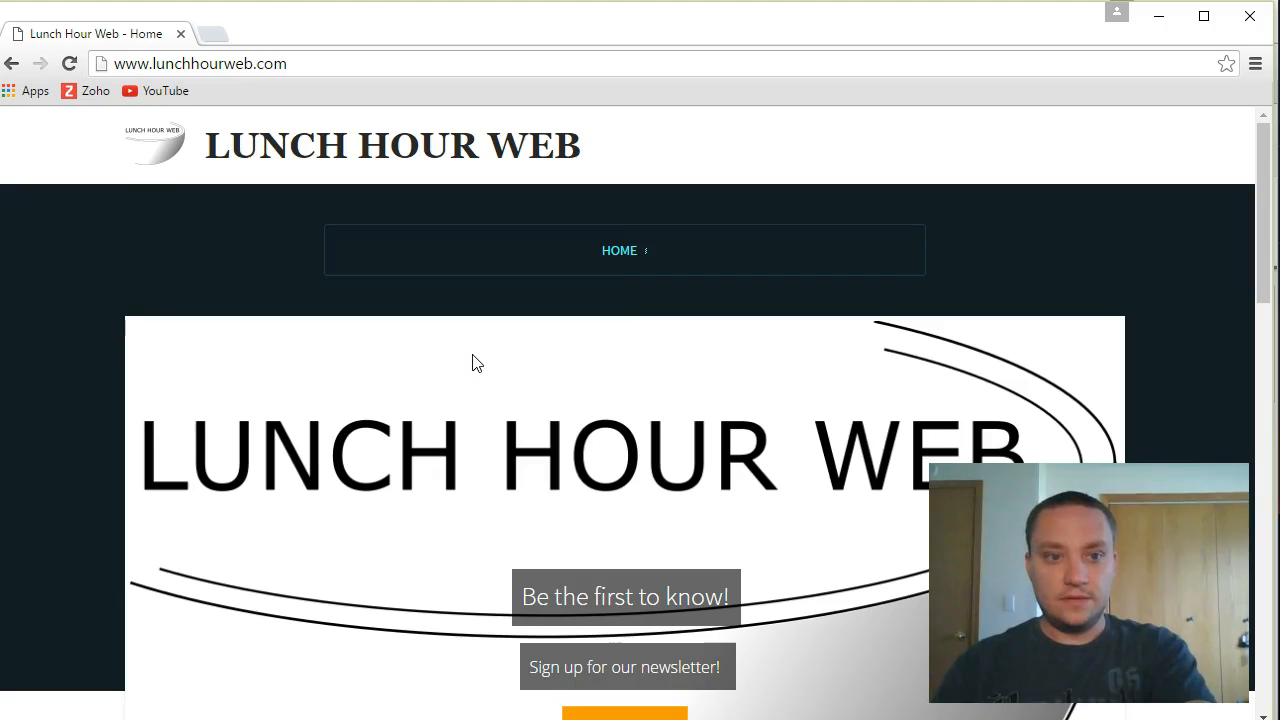
click(329, 68)
key(Return)
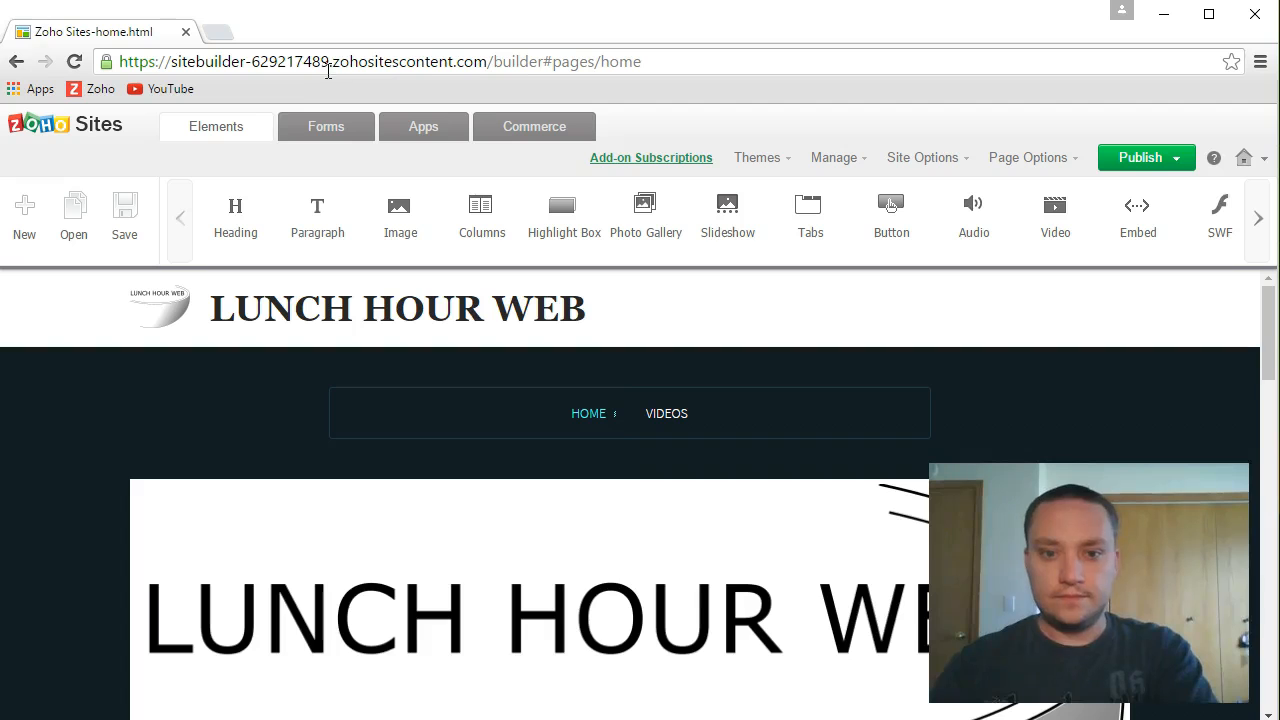
- Publish the whole site from the Zoho Sites builder and close the dialog showing its link
click(1158, 160)
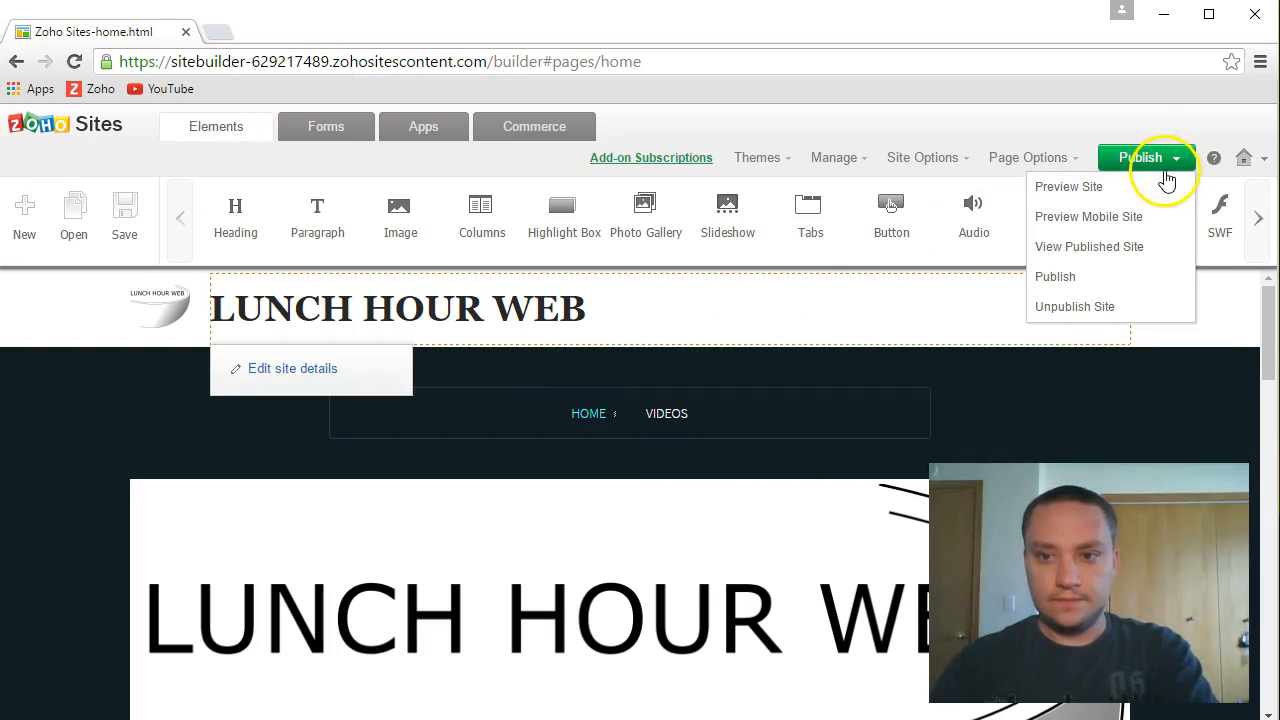
click(1155, 163)
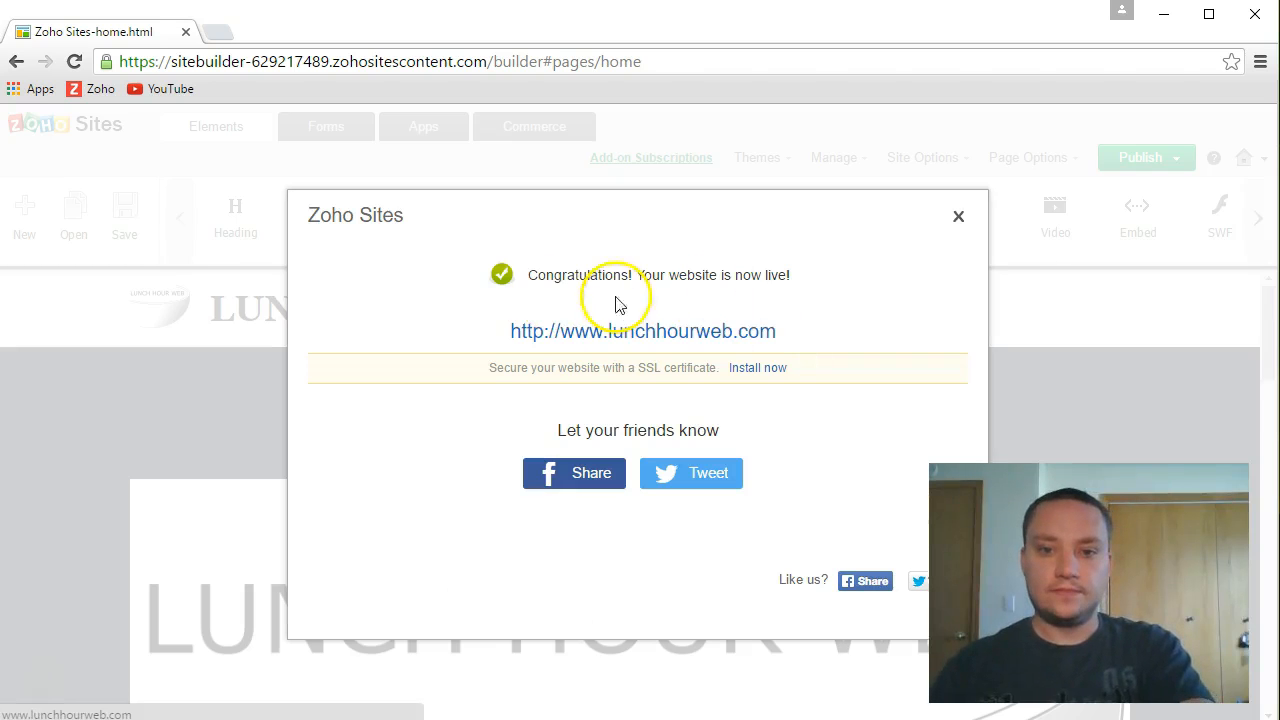
click(958, 218)
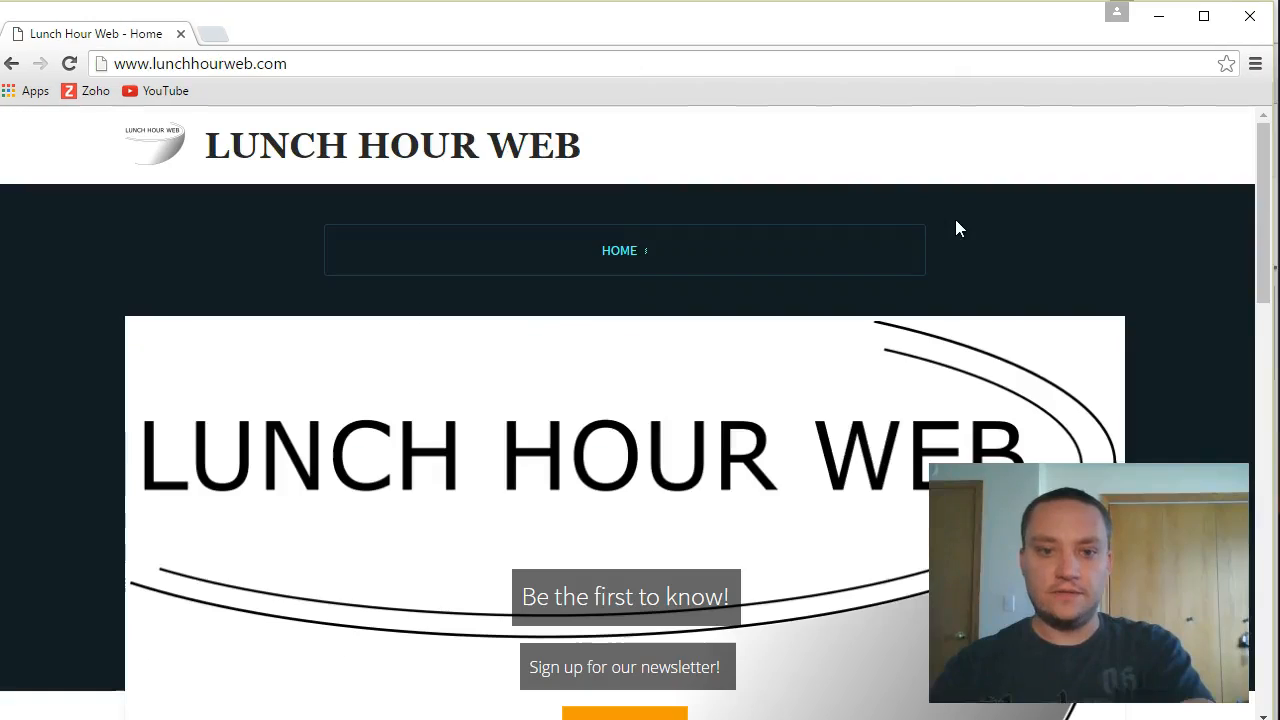
- Reload the live home page and read the Introduction post's text on its Videos page
click(339, 65)
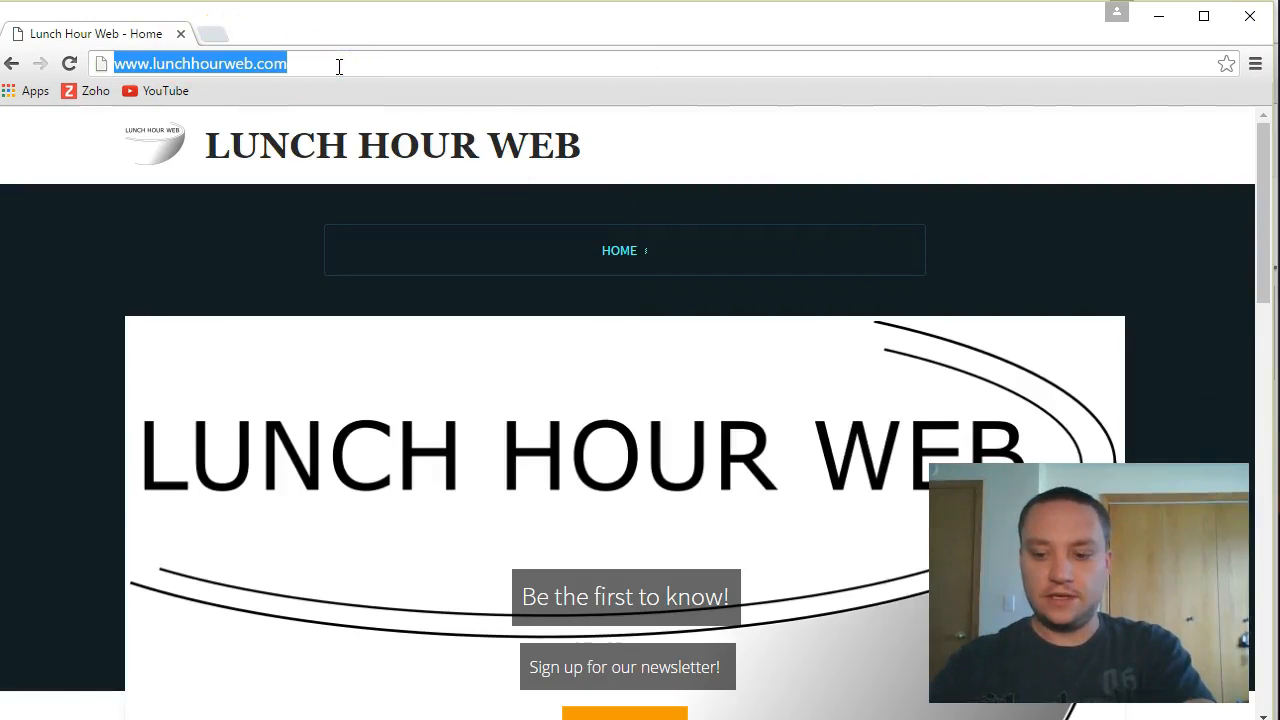
key(Return)
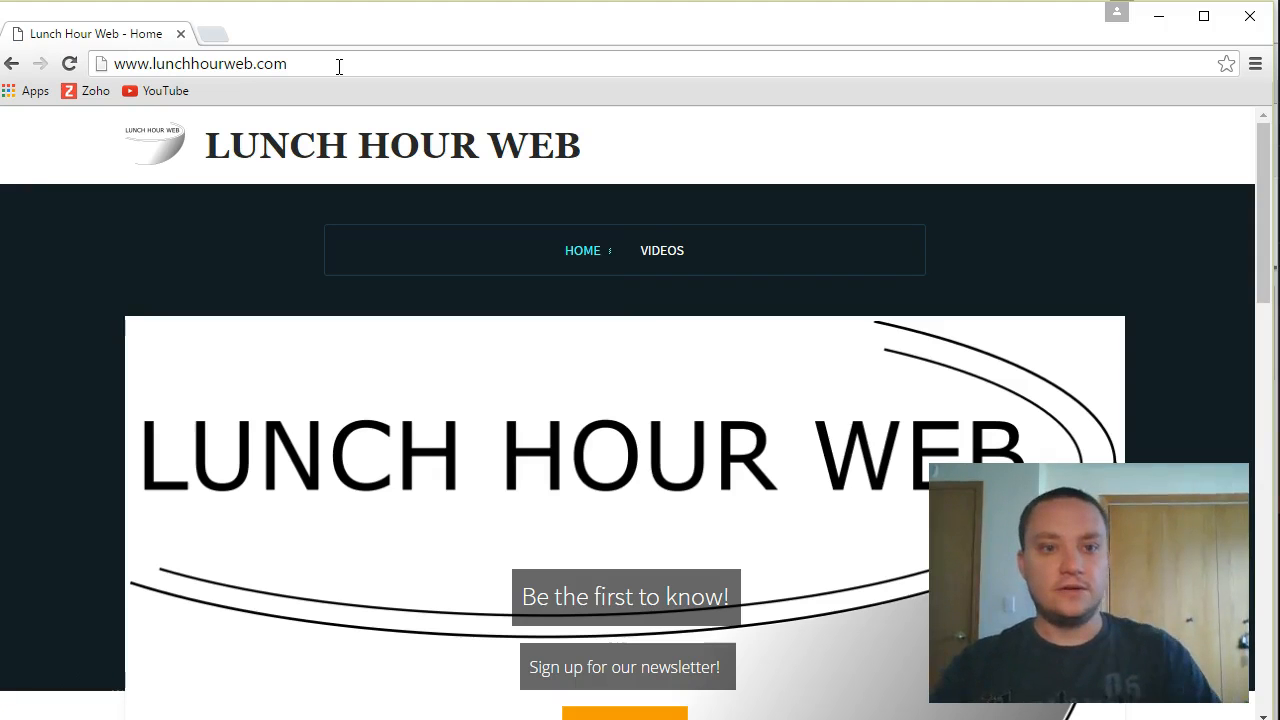
mouse_move(706, 257)
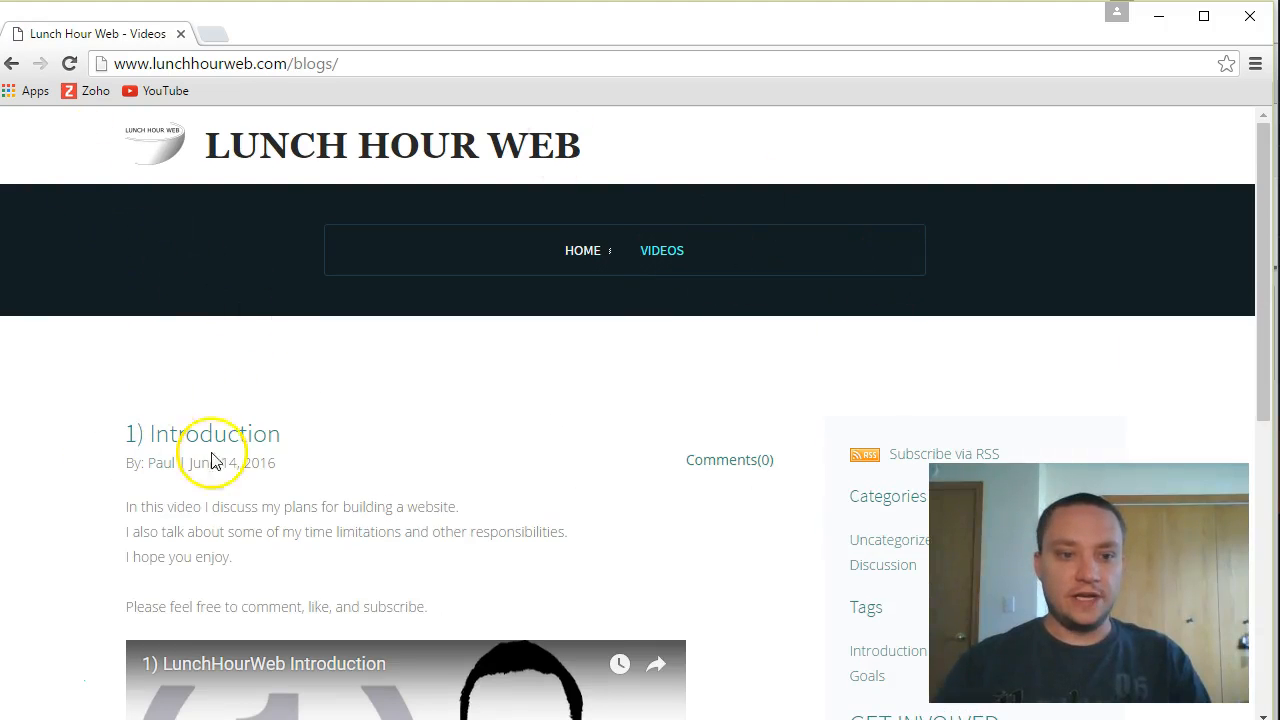
scroll(250, 380, down, 1)
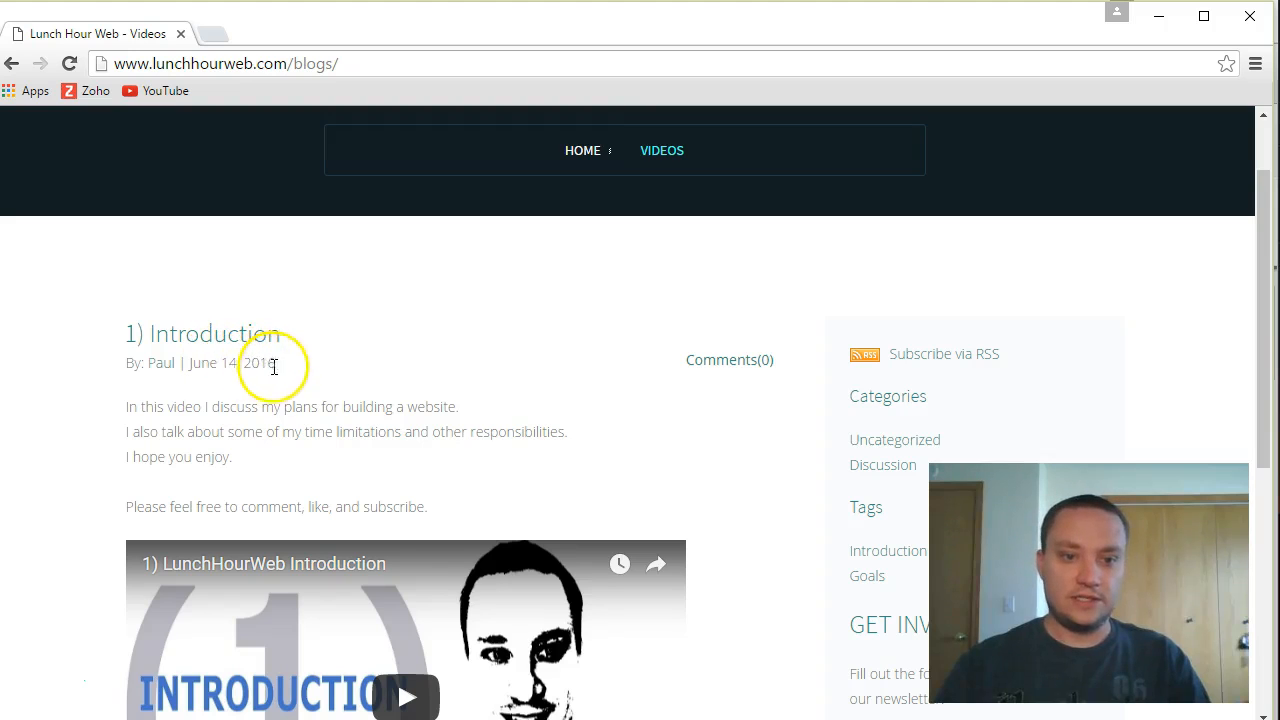
drag(190, 407, 394, 408)
click(317, 422)
drag(200, 433, 295, 434)
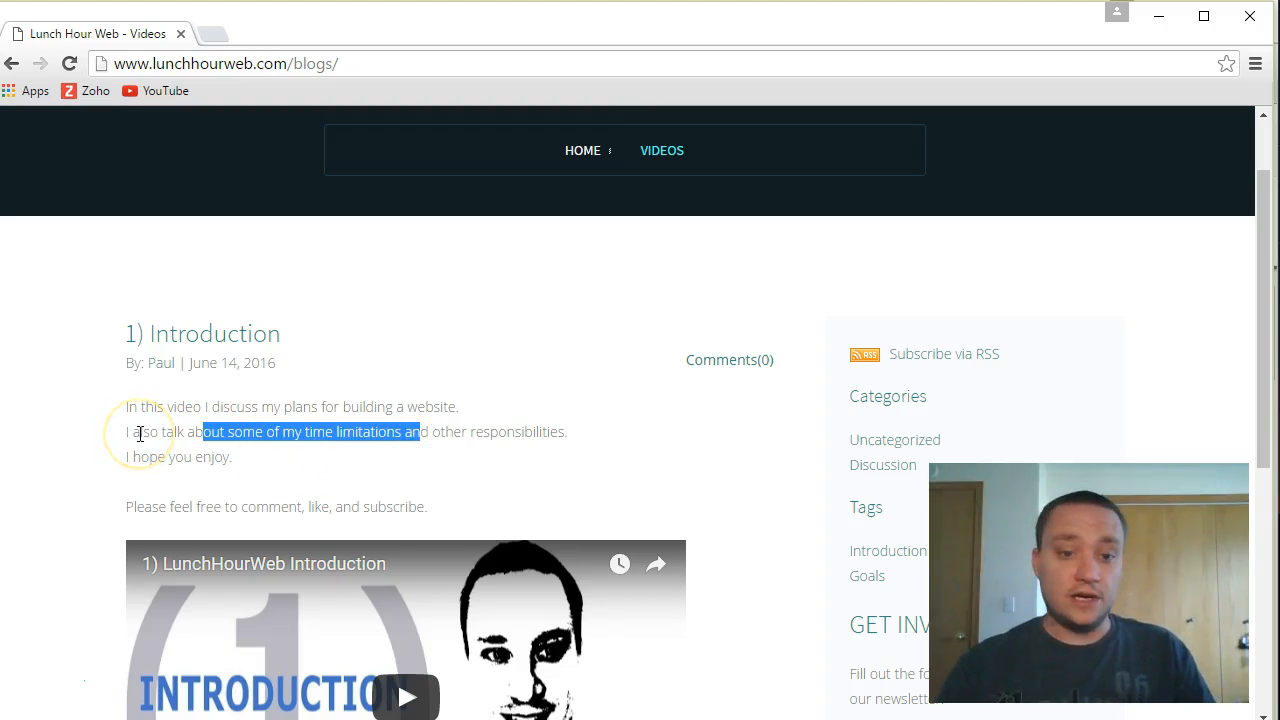
- Play the Introduction post's embedded video, try it in full screen and pause it back on the page
scroll(140, 380, down, 2)
click(425, 505)
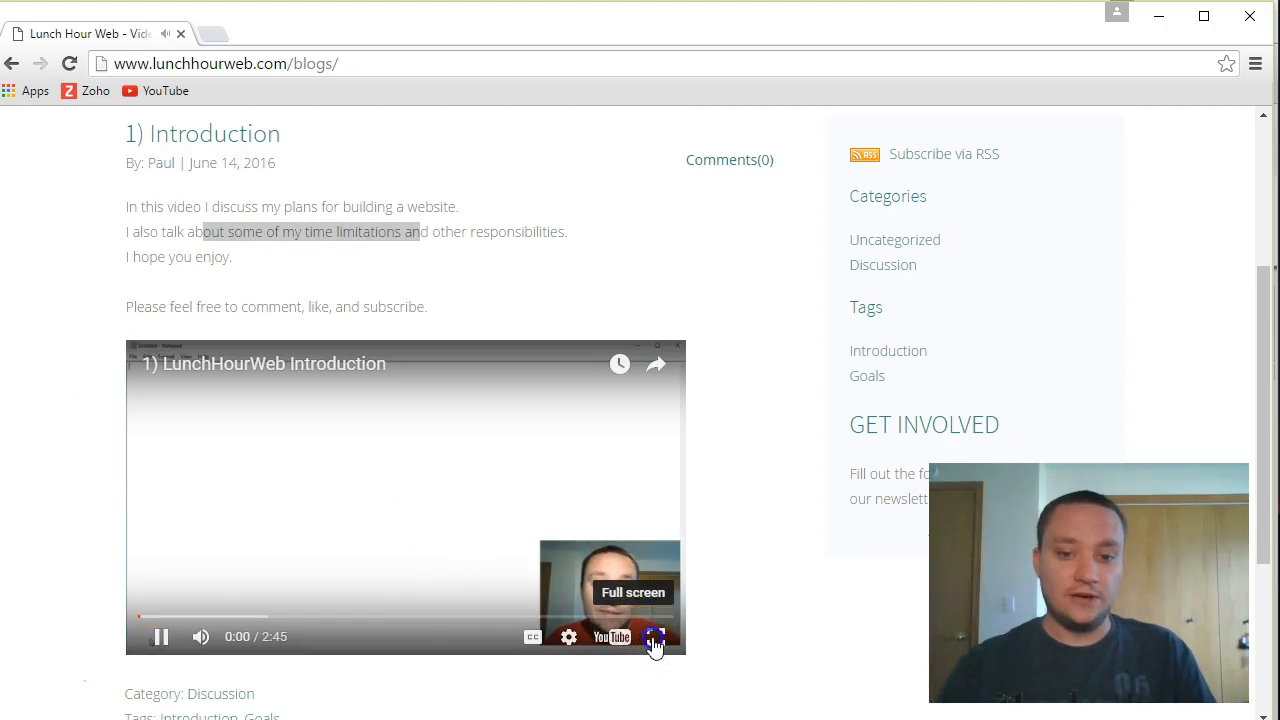
click(655, 638)
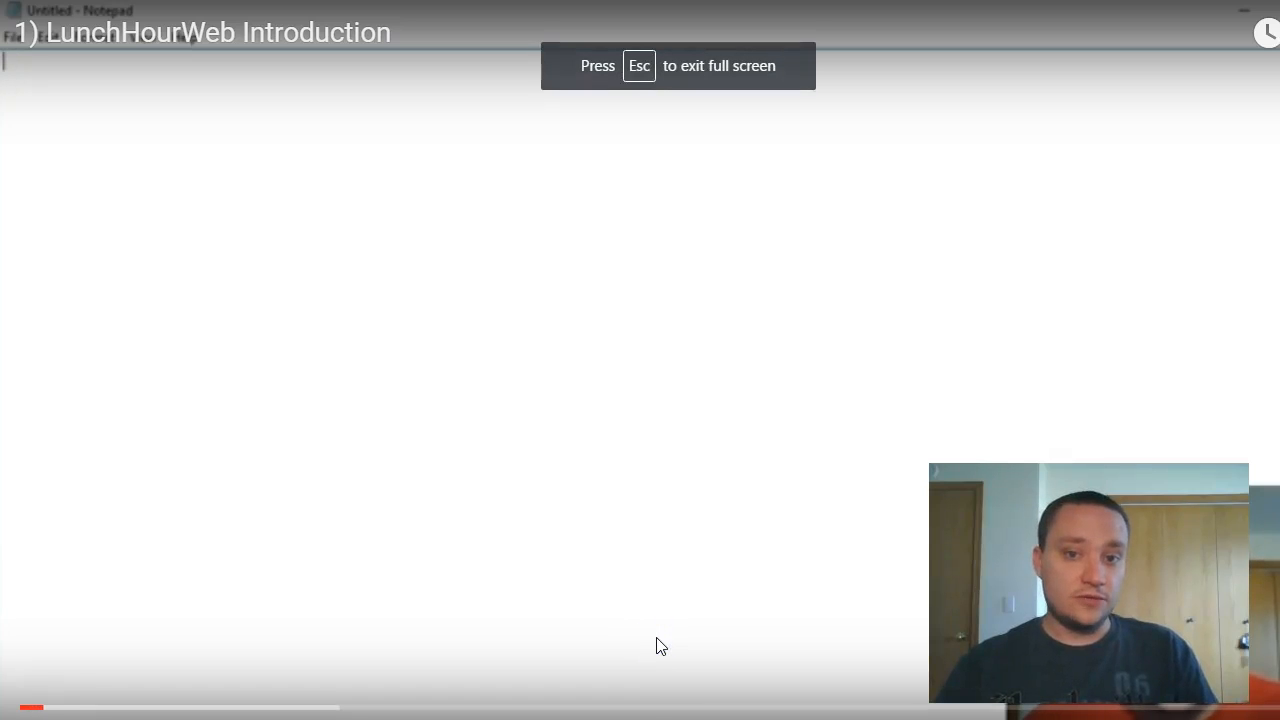
key(Escape)
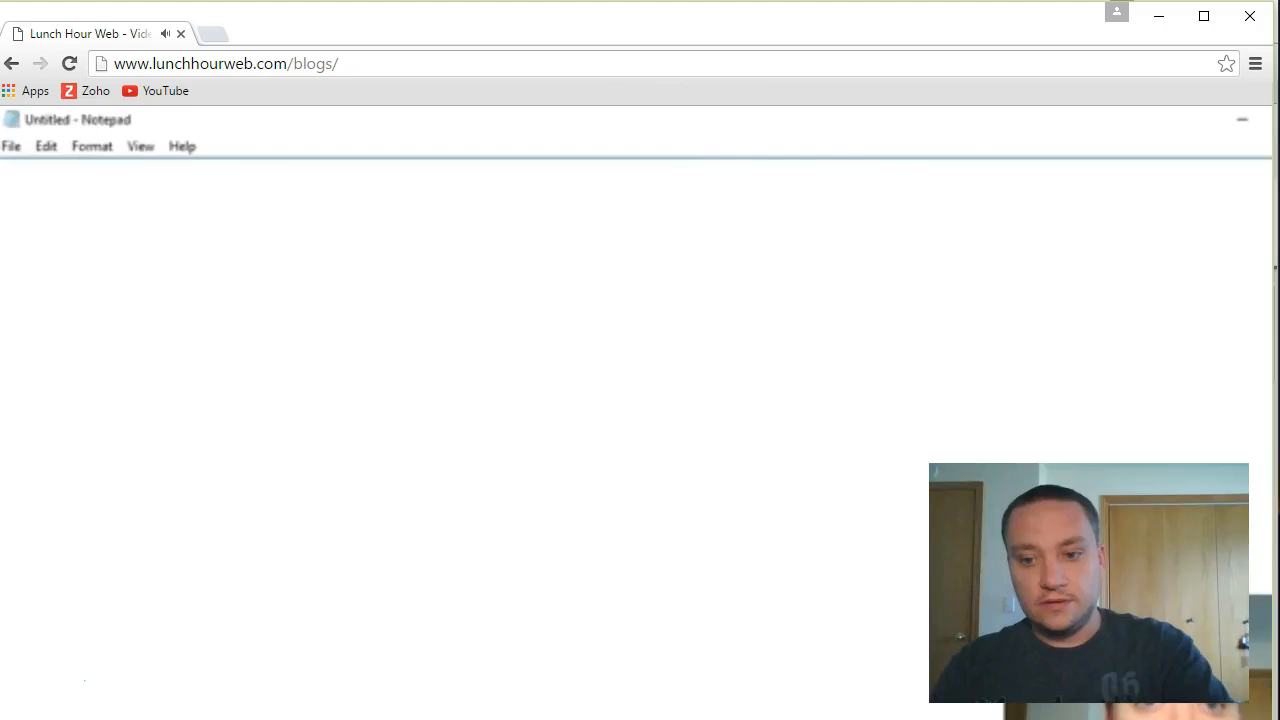
click(160, 637)
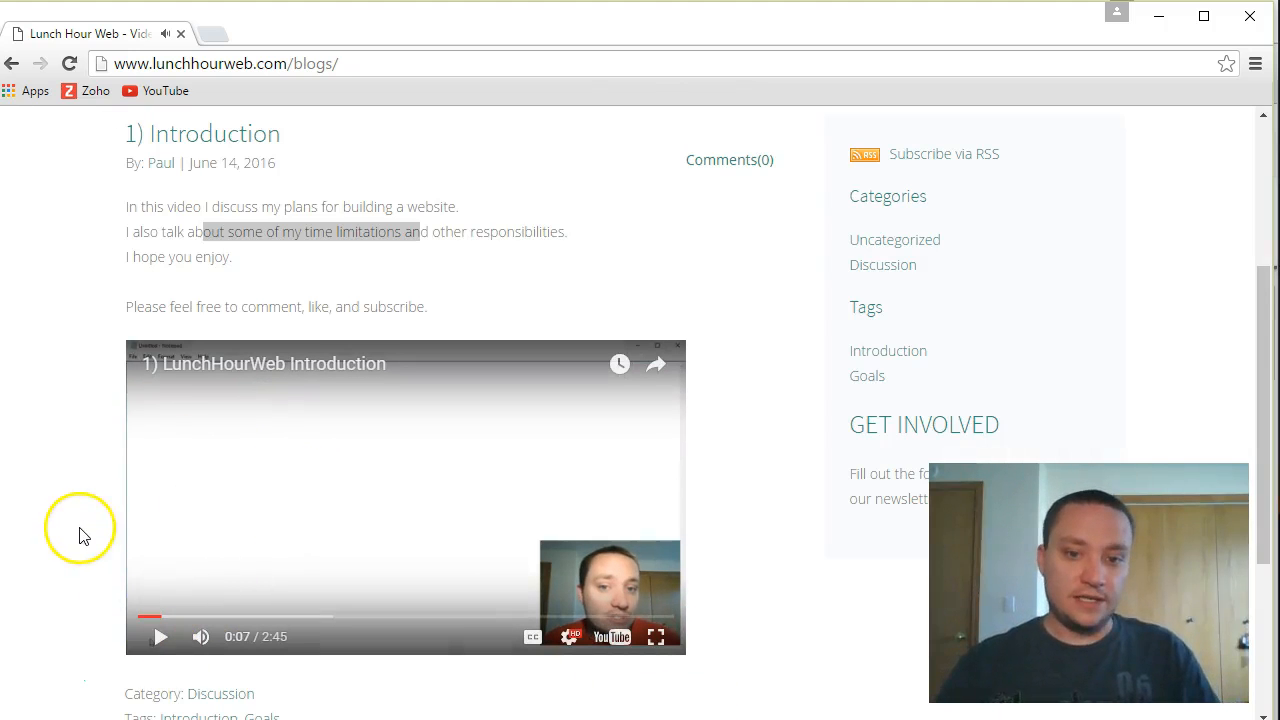
- Open the embedded Introduction video on YouTube, pause it and look at its description and comments section
click(610, 645)
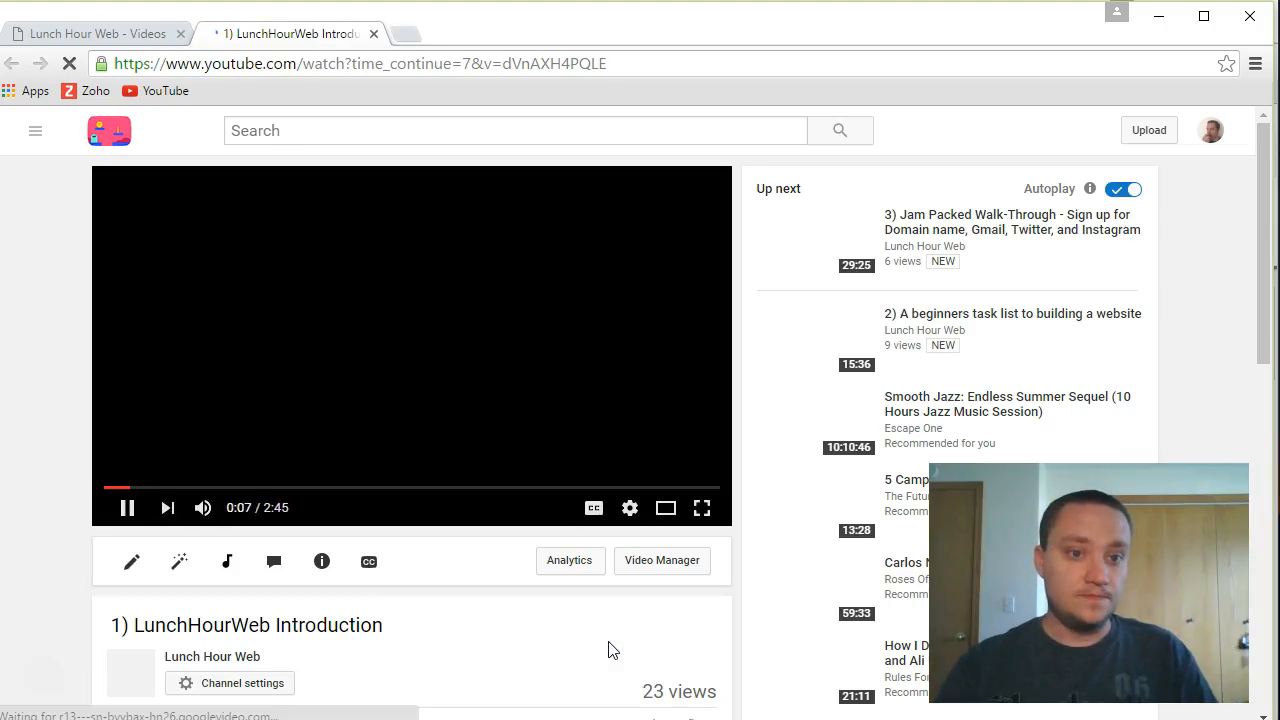
click(128, 528)
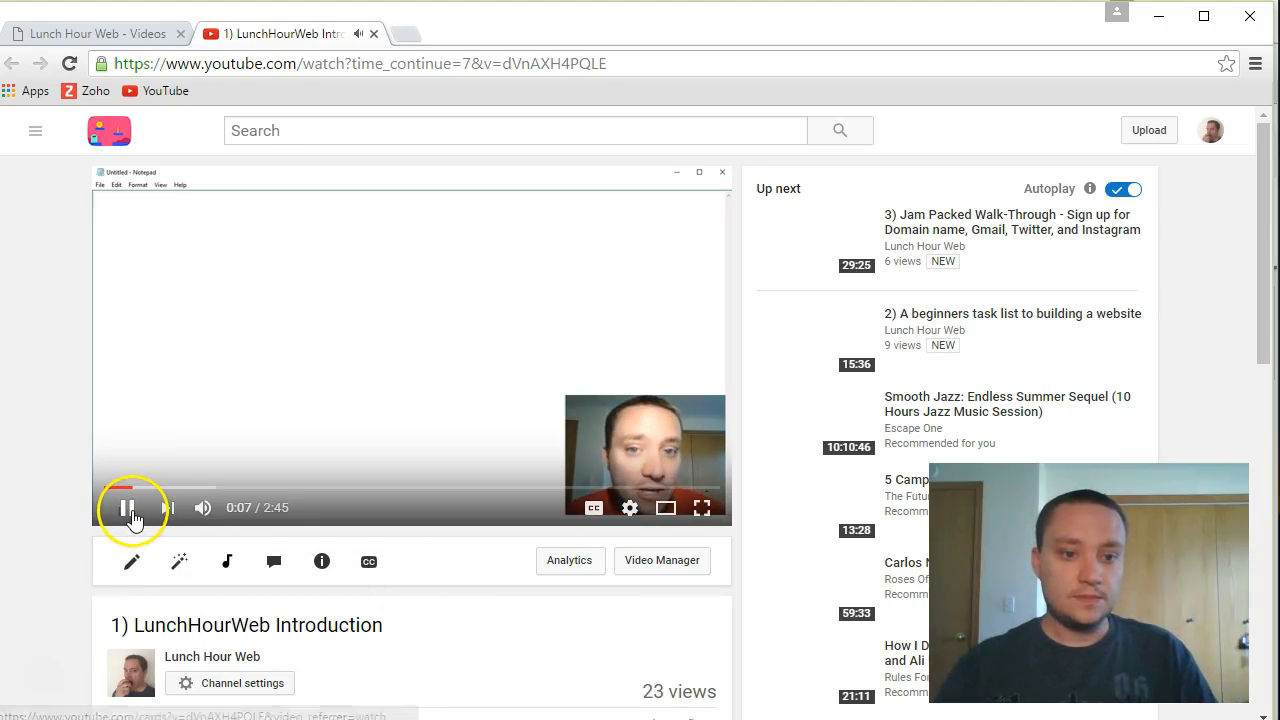
click(128, 509)
scroll(90, 492, down, 5)
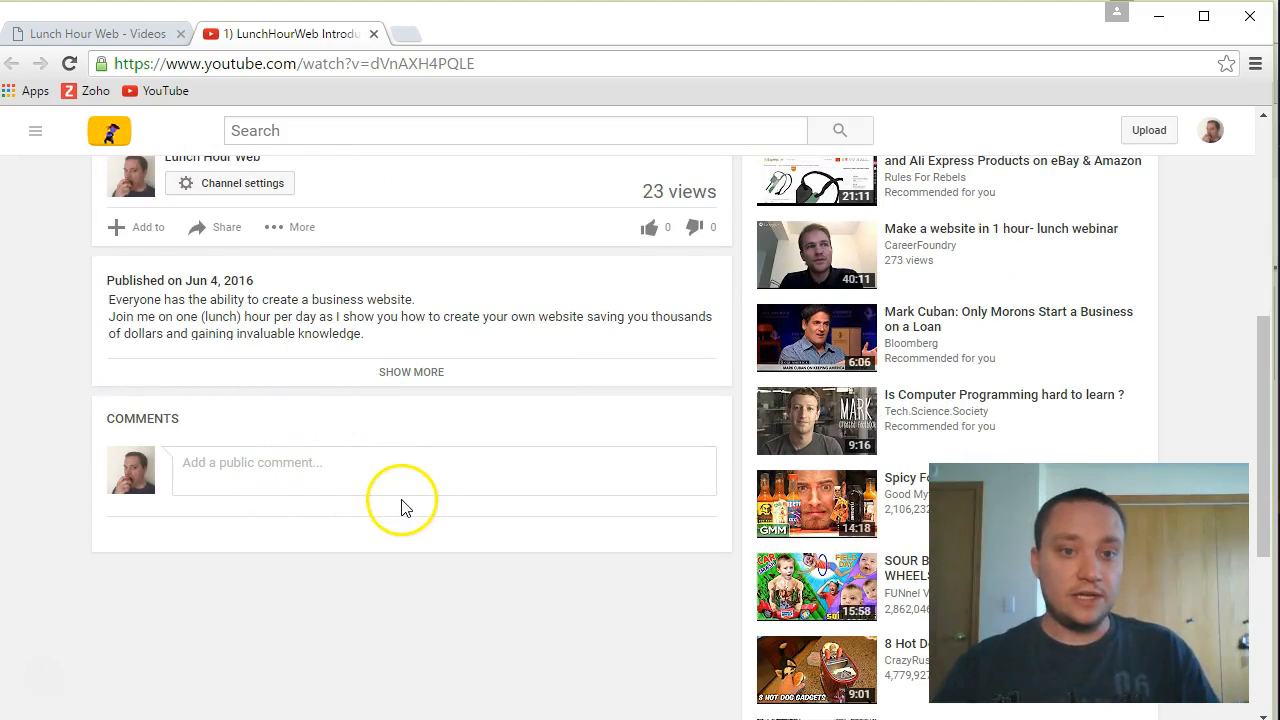
- Return to the live Videos page and look over the Introduction post's category, tags and layout
click(95, 34)
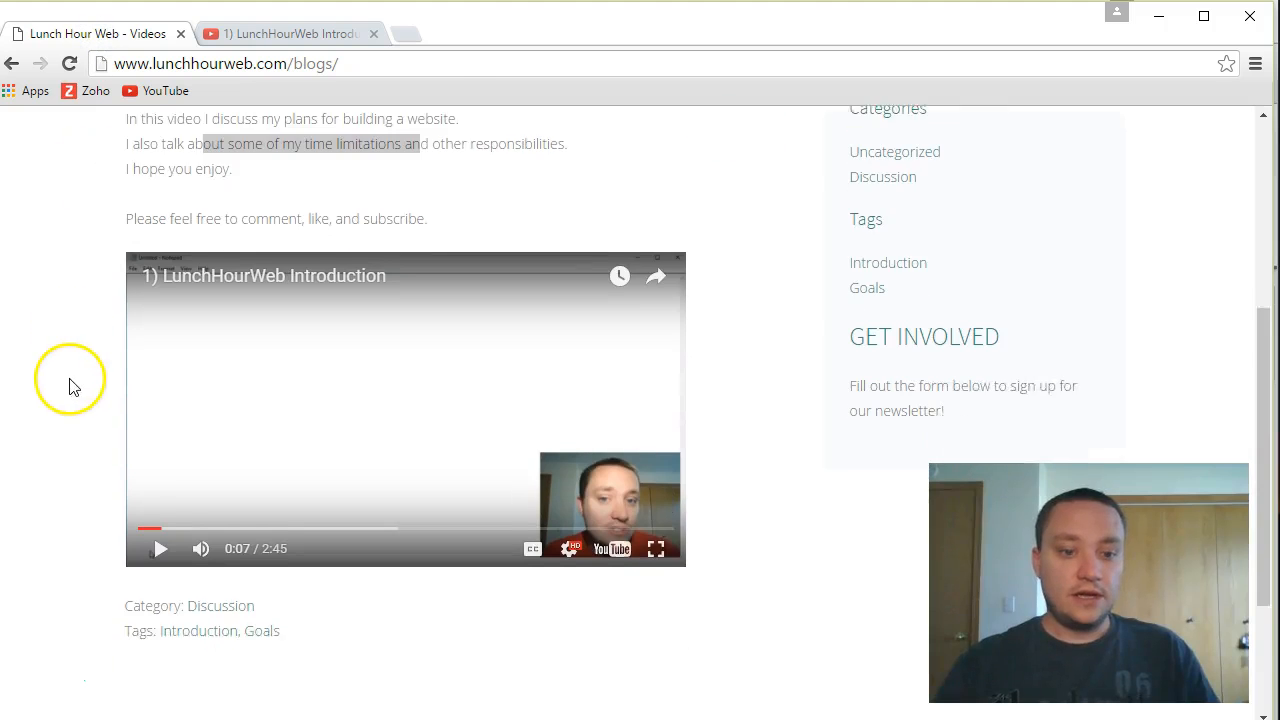
scroll(70, 387, down, 3)
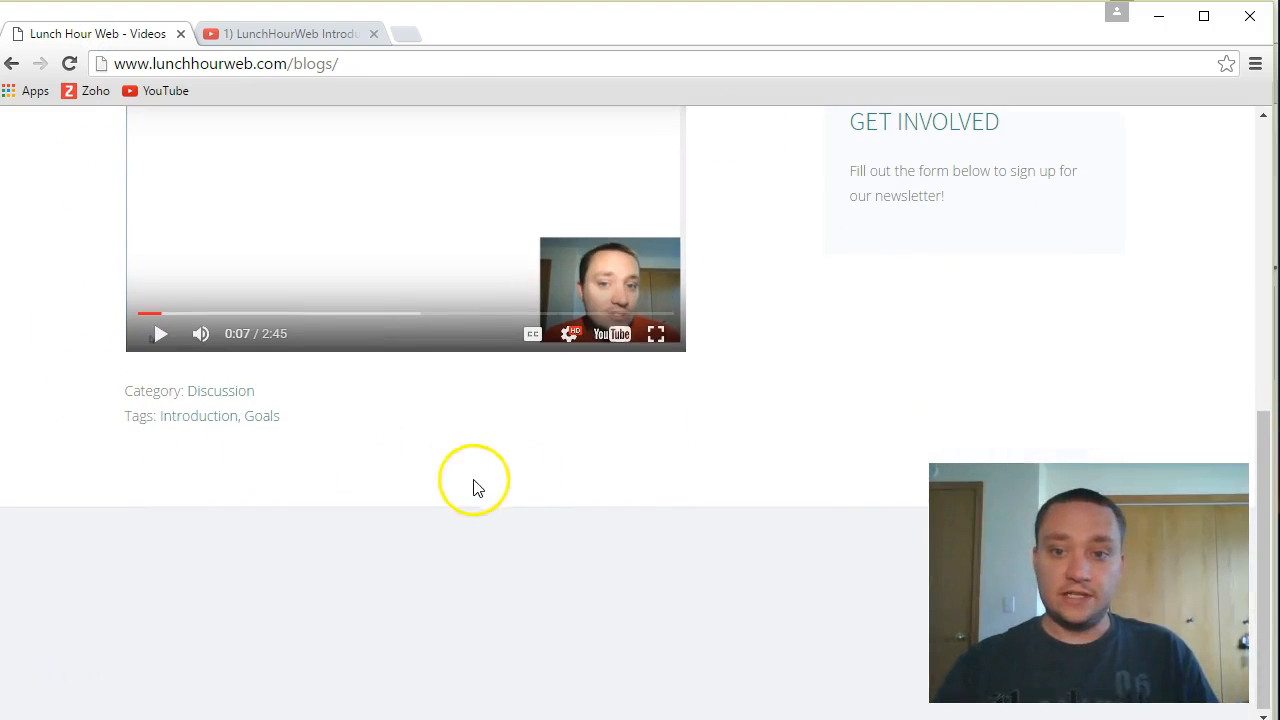
scroll(450, 490, up, 8)
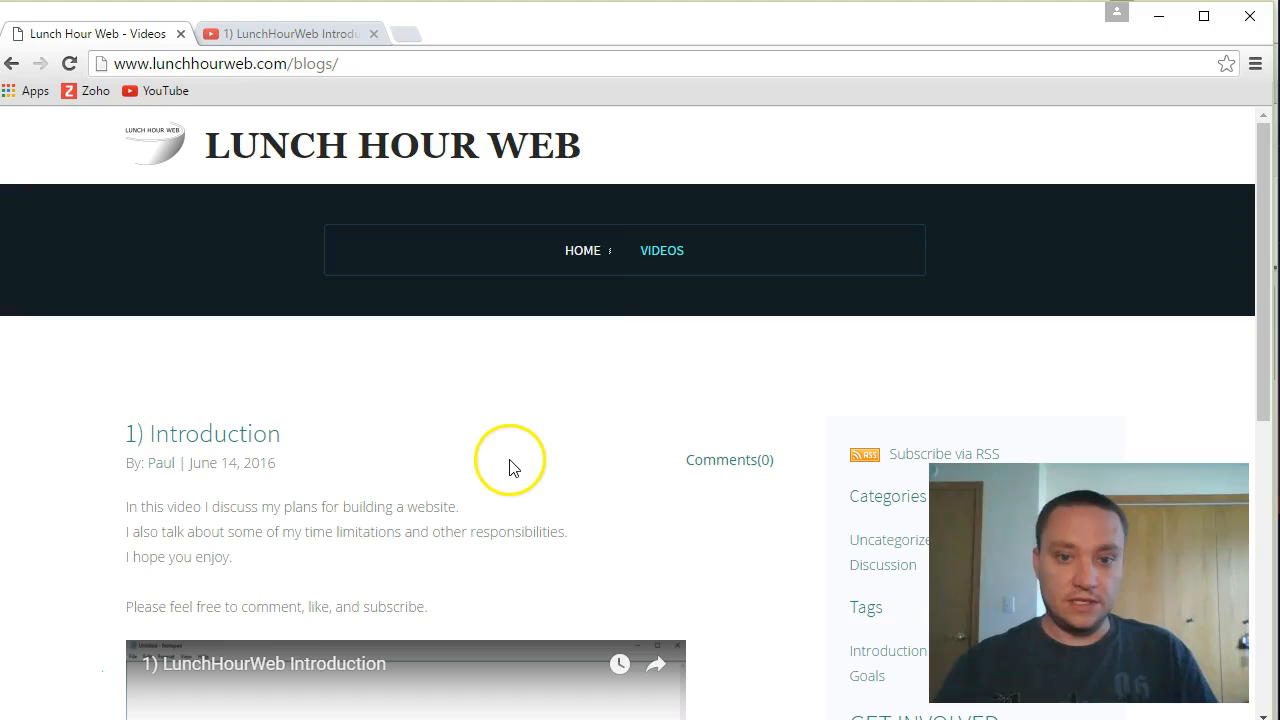
scroll(508, 460, down, 1)
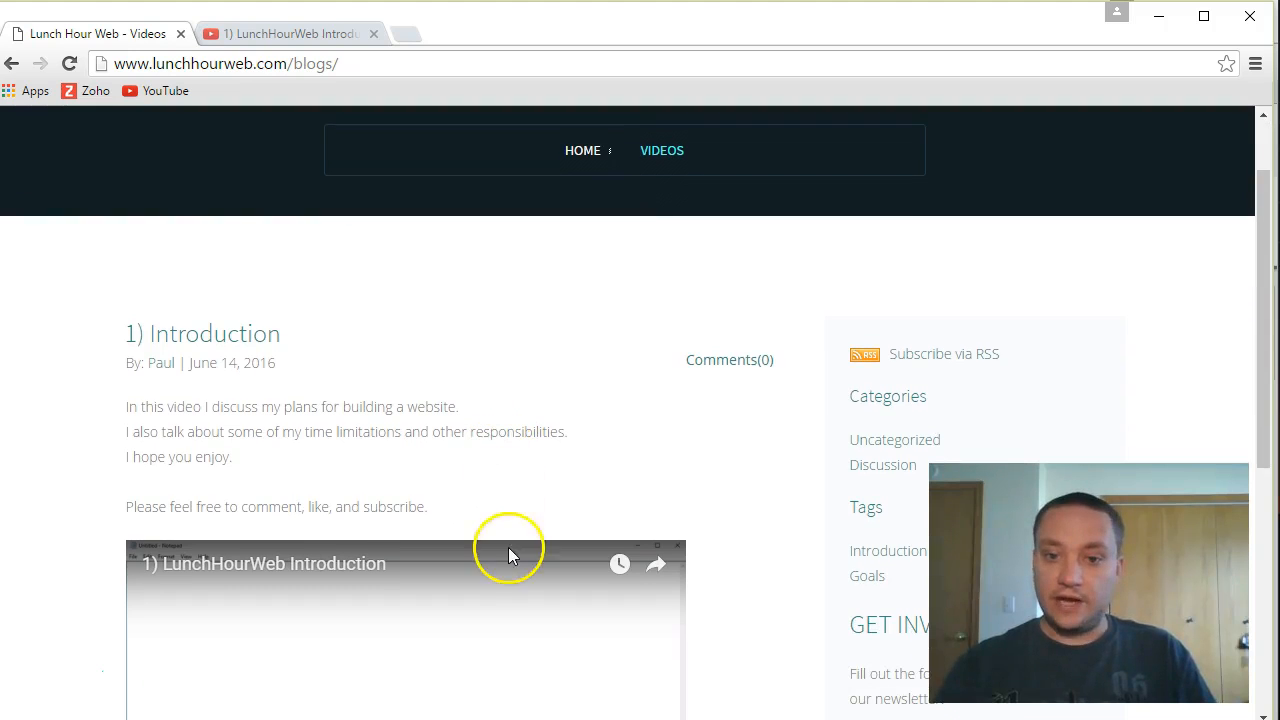
- Open the Introduction post's comments and examine the message, name and email fields of the comment form
click(737, 362)
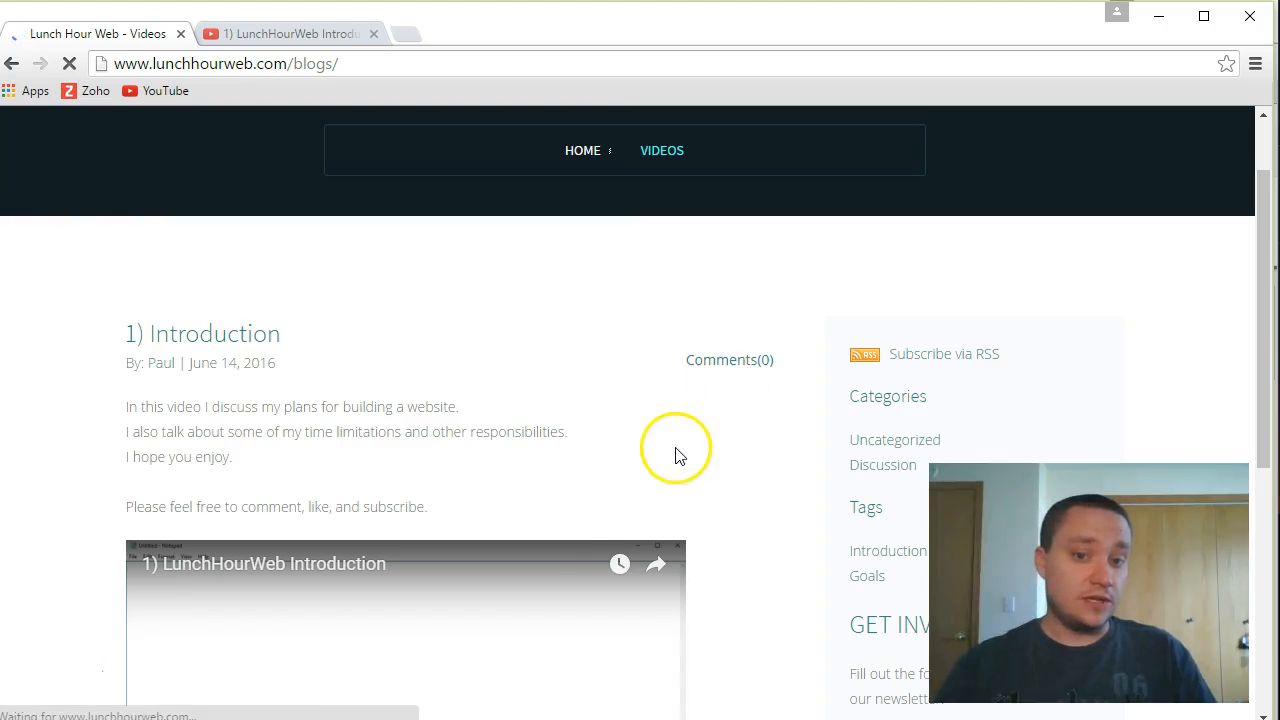
scroll(675, 455, down, 5)
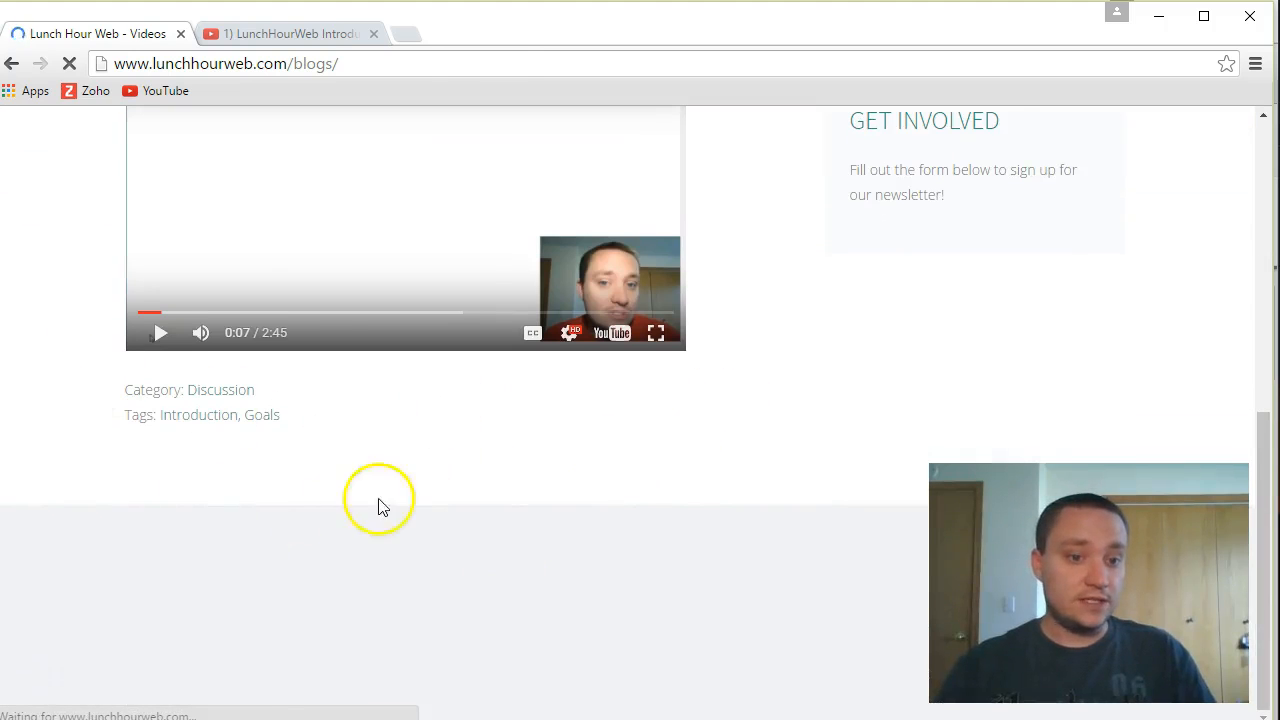
scroll(290, 305, up, 3)
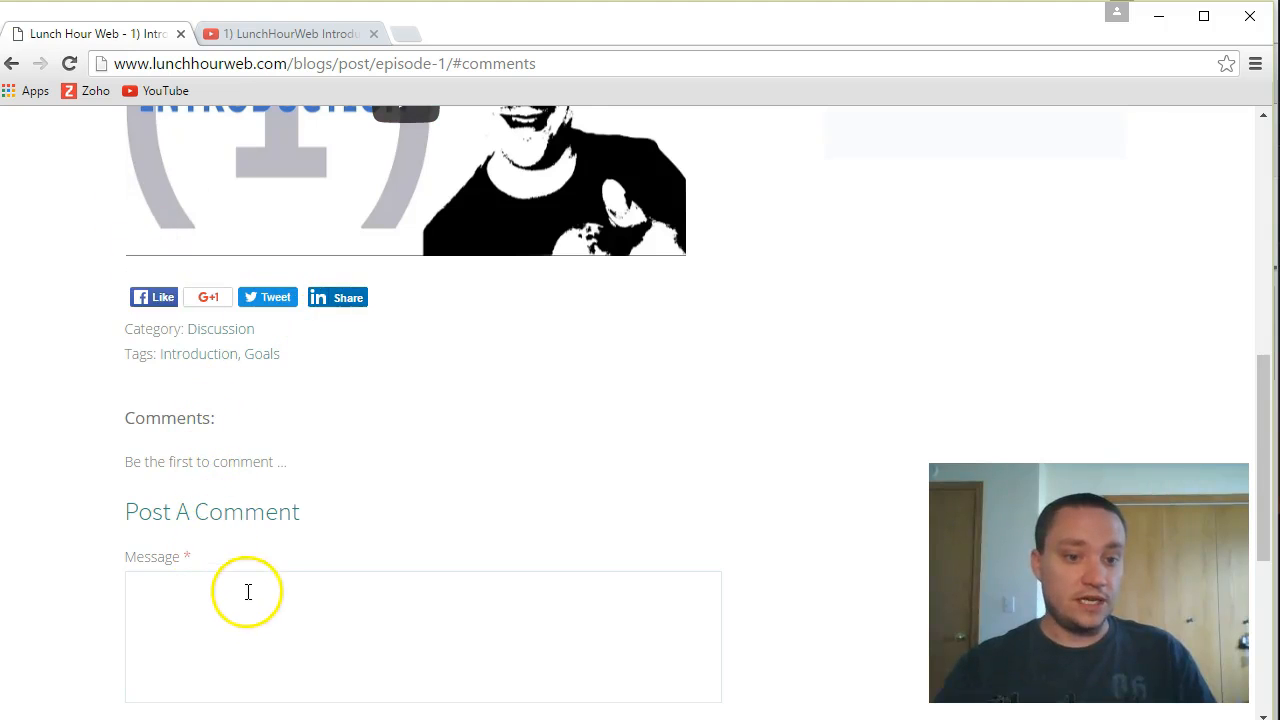
scroll(240, 589, down, 2)
click(214, 574)
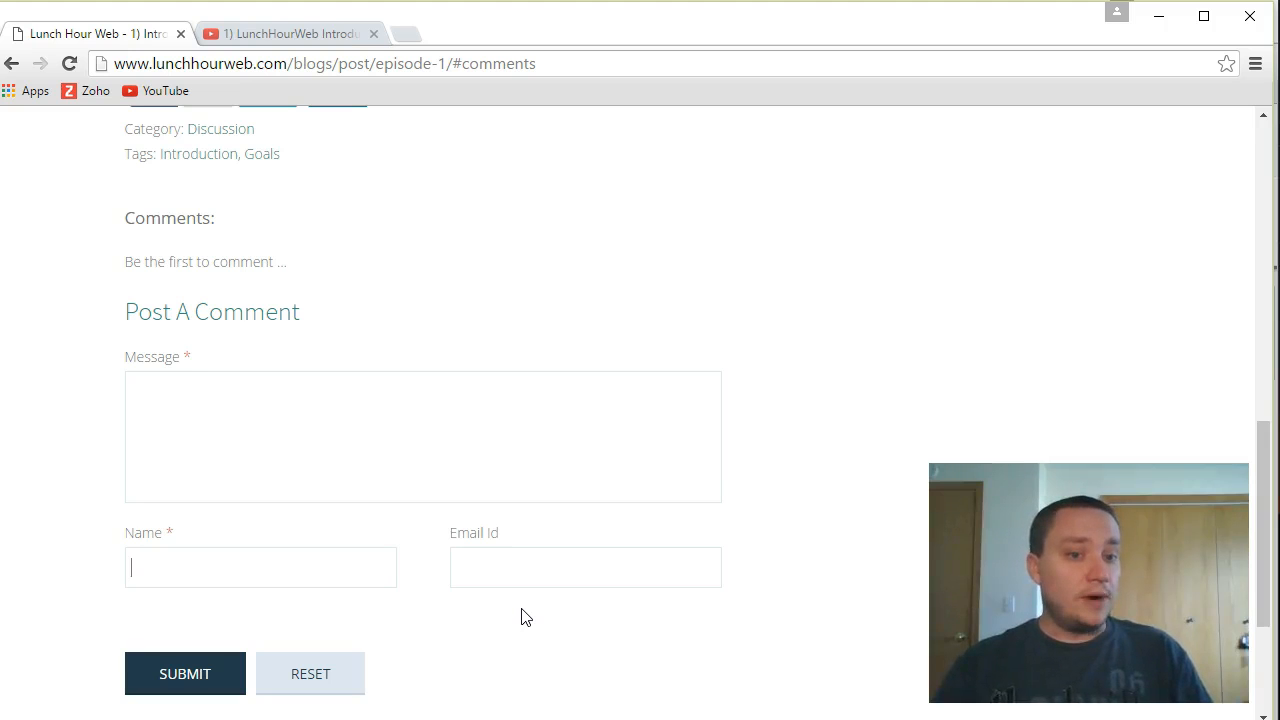
- Review the Introduction post's own page, including the social sharing buttons, video, and sidebar with RSS, categories and tags
scroll(526, 616, up, 1)
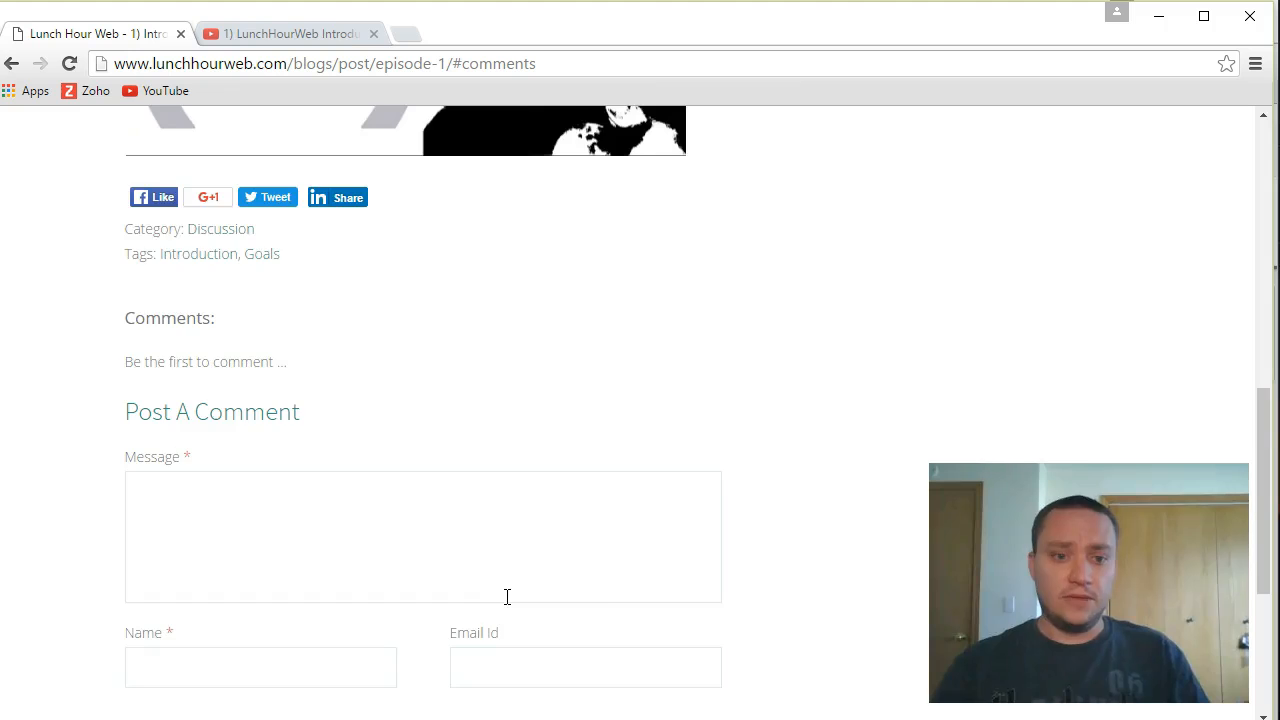
scroll(540, 590, up, 4)
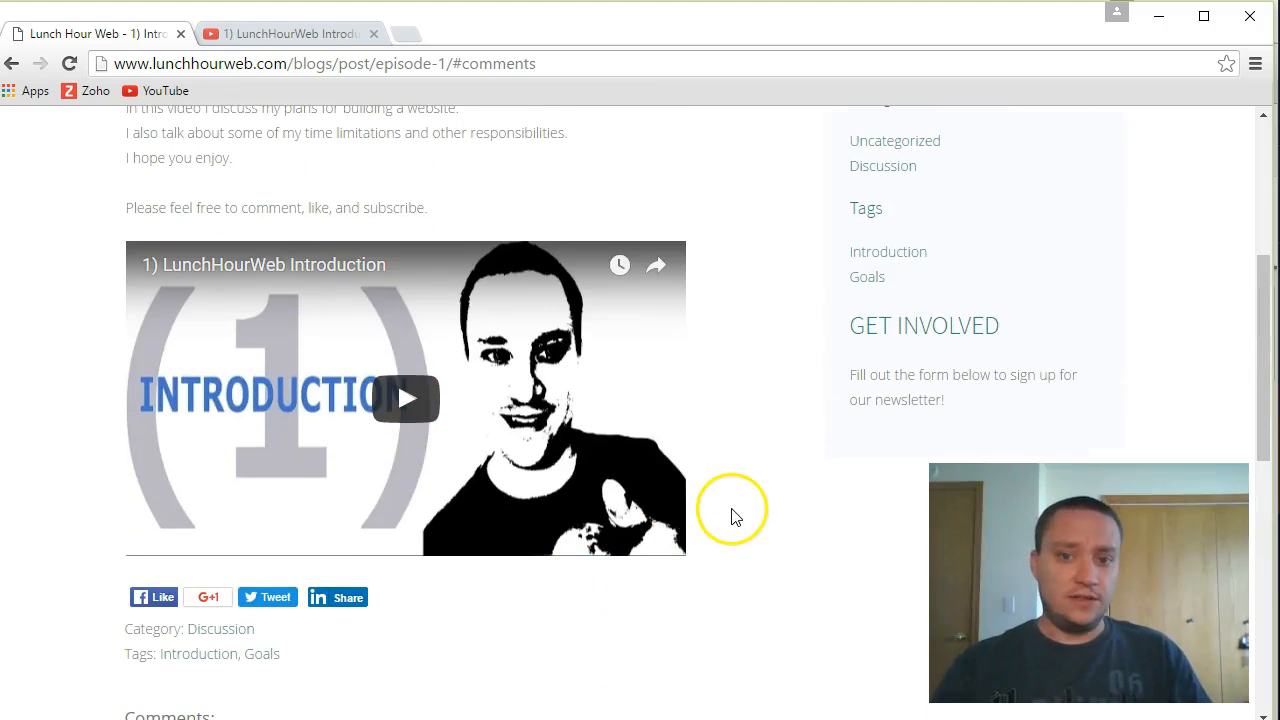
scroll(735, 518, up, 3)
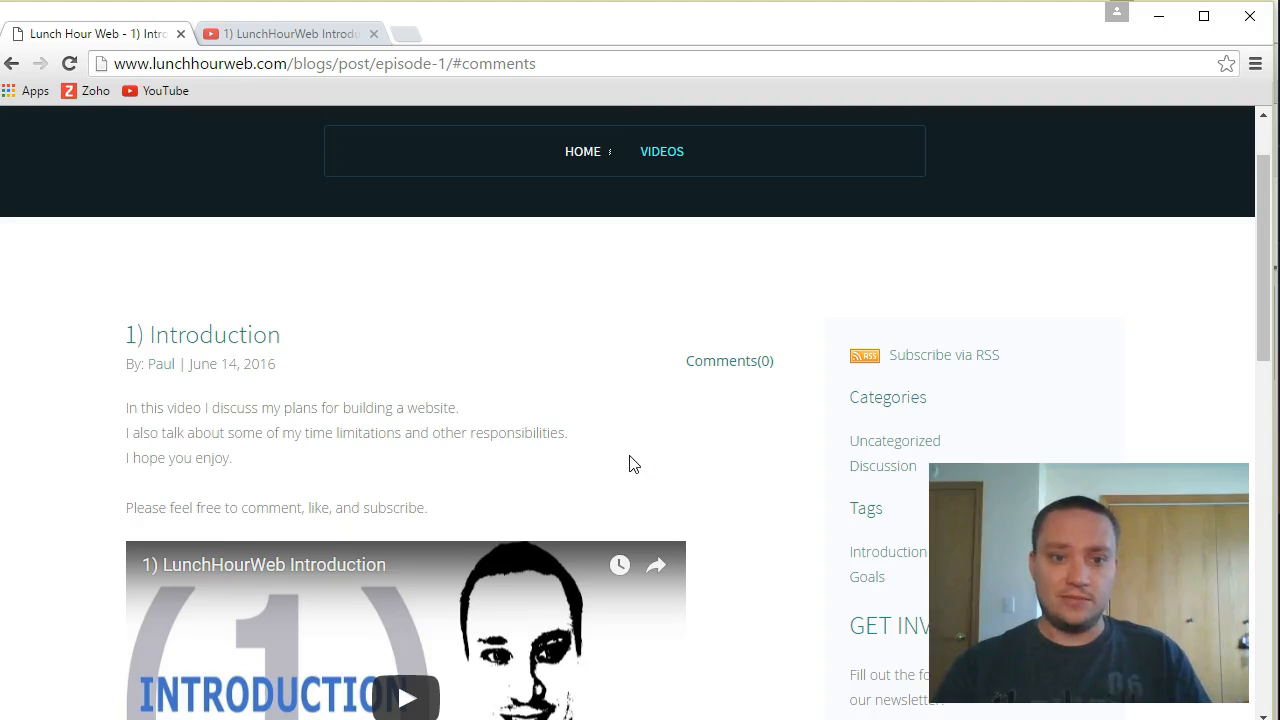
scroll(700, 460, down, 1)
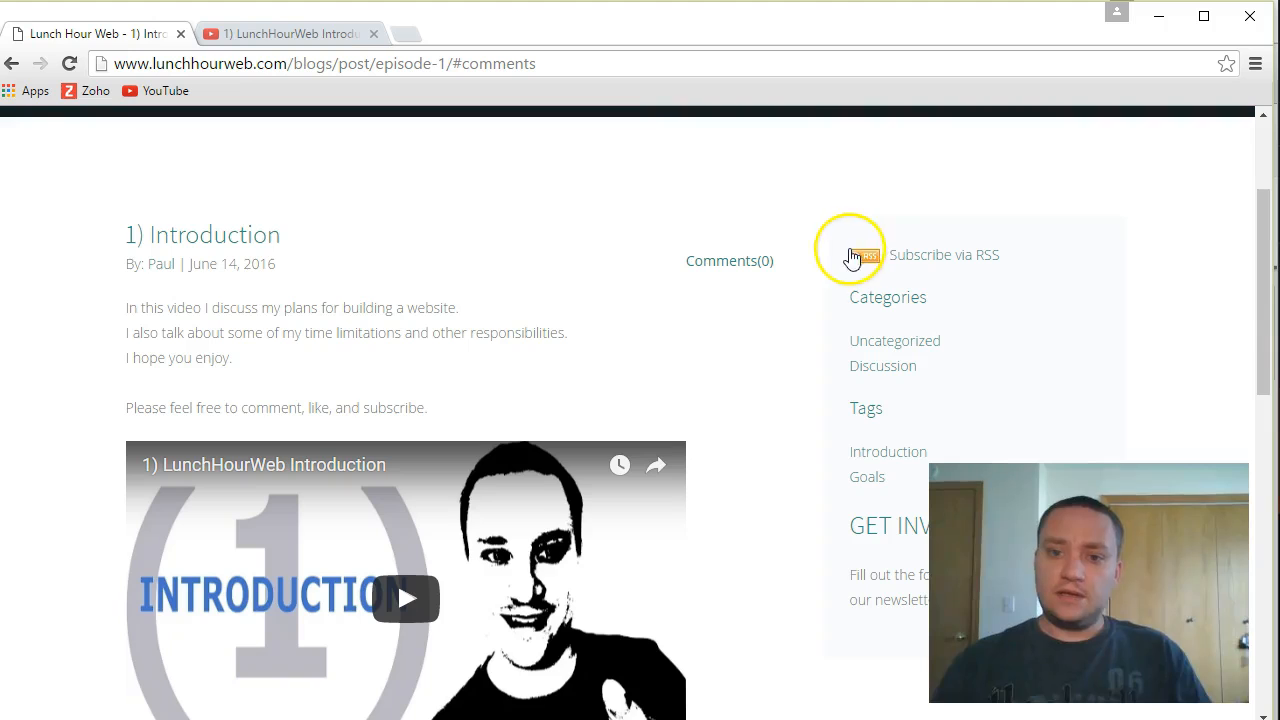
scroll(759, 371, up, 2)
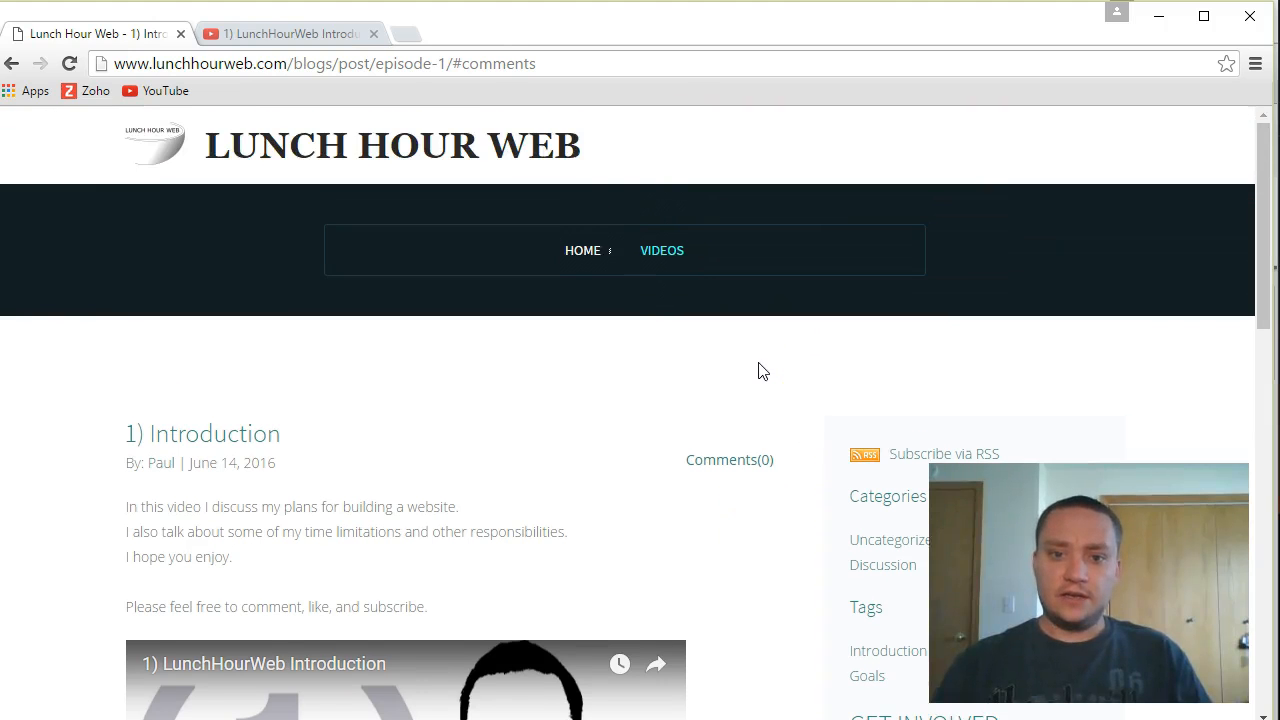
- Return to the Zoho Sites builder and open the Videos page at its blog management options
mouse_move(300, 715)
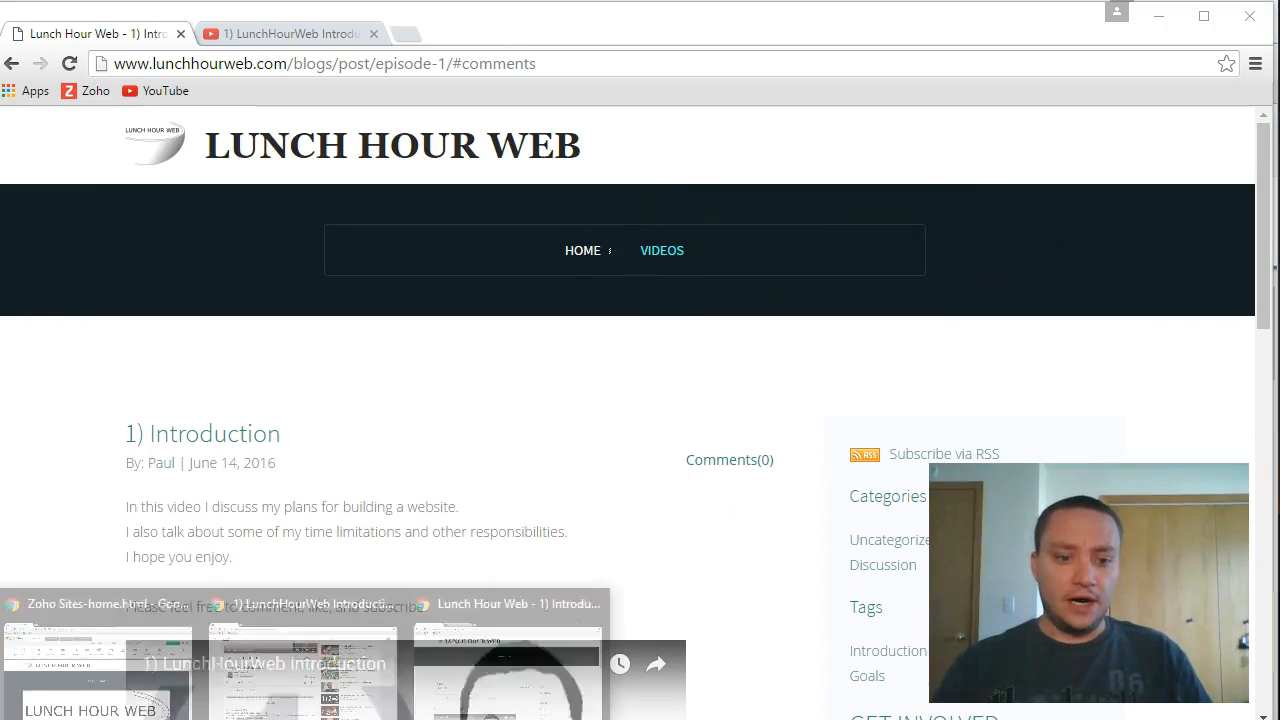
click(90, 668)
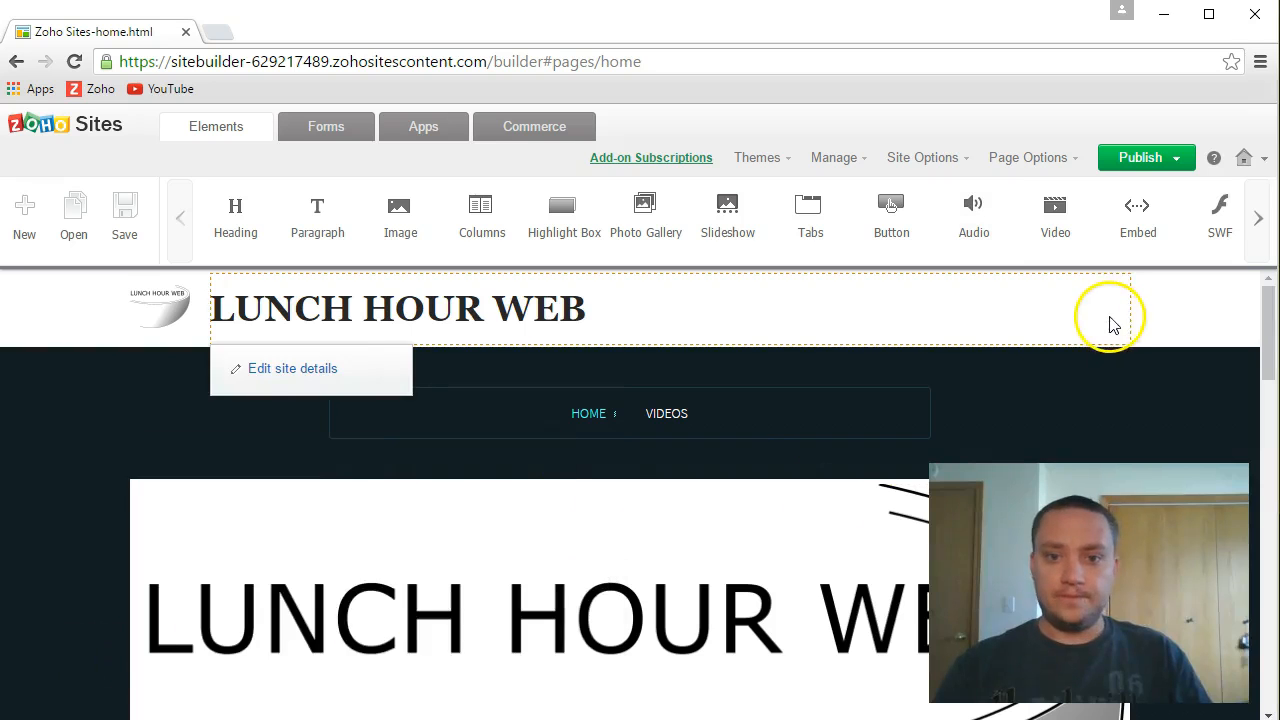
mouse_move(914, 337)
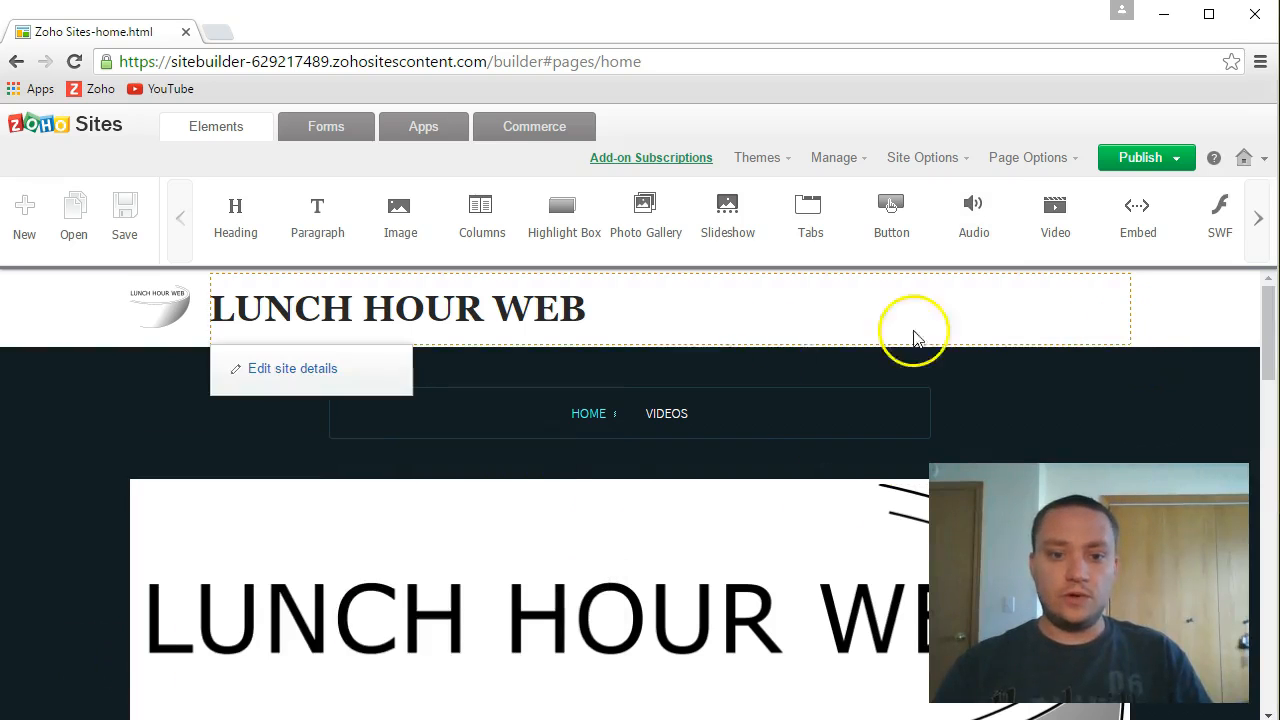
click(678, 413)
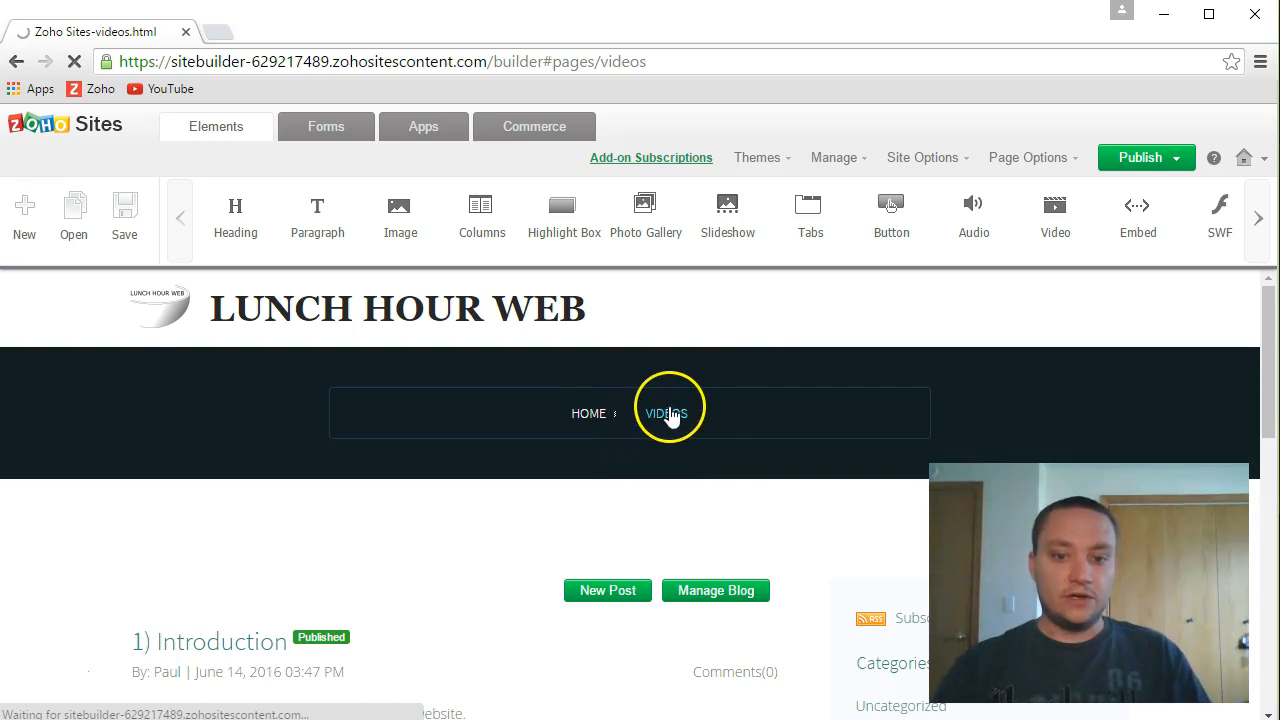
scroll(672, 418, down, 2)
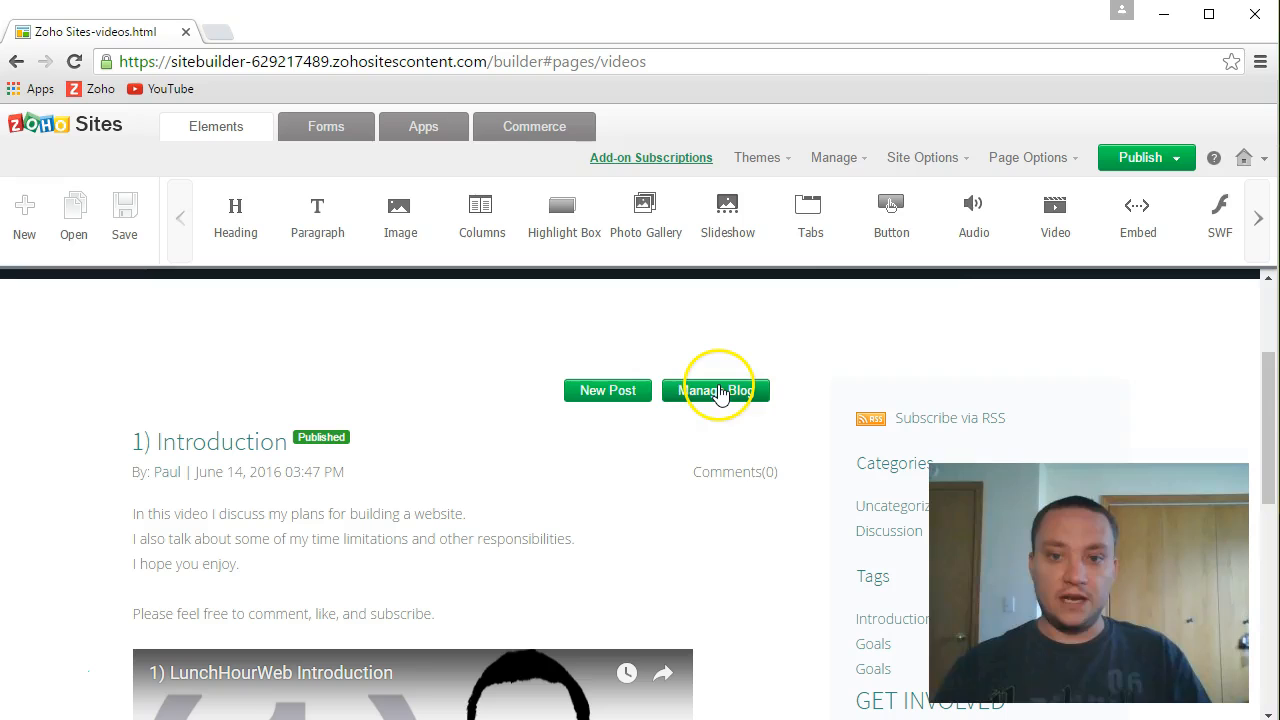
- Open the site's blog management page and review the comments, summary view and moderation options in Blog Settings
click(862, 163)
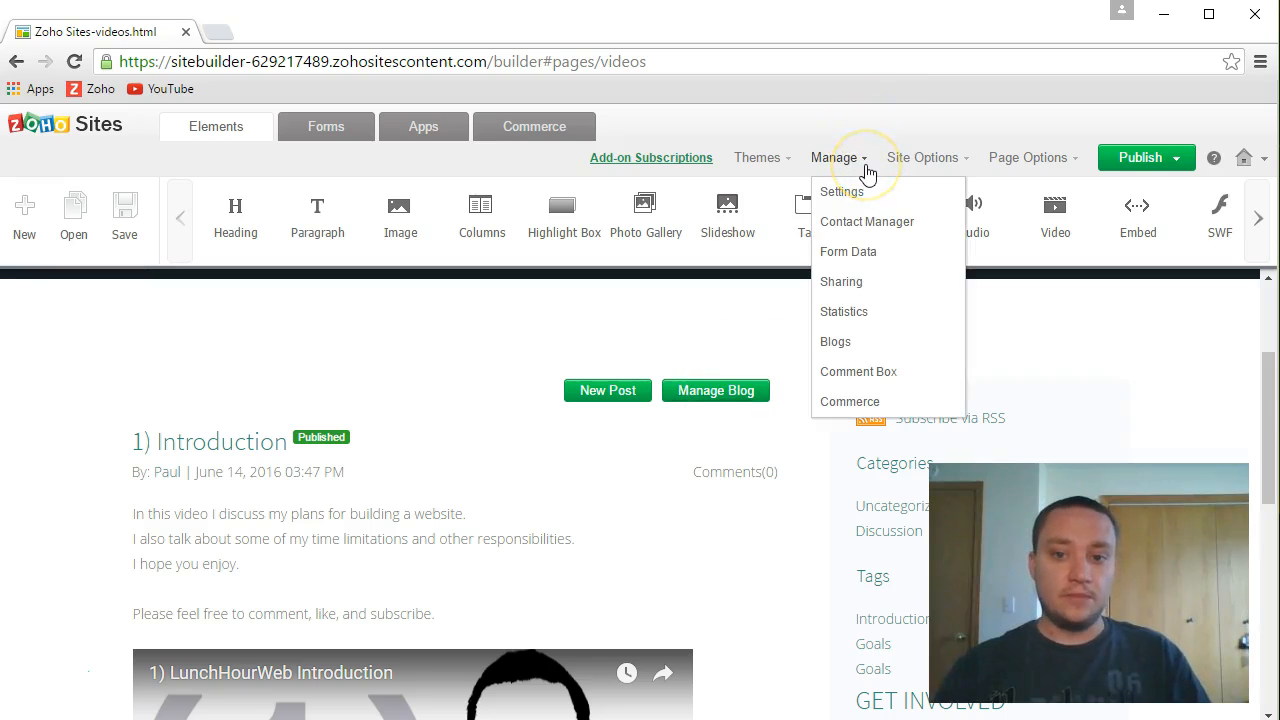
click(858, 347)
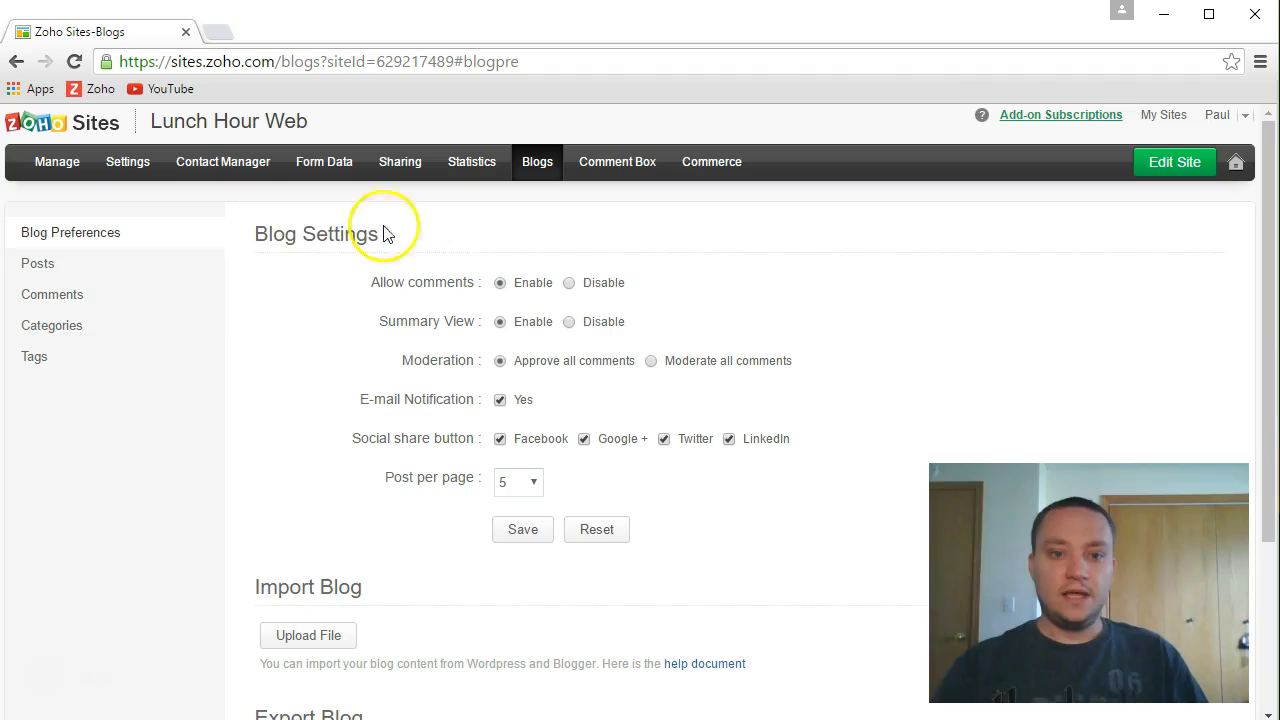
drag(263, 229, 343, 232)
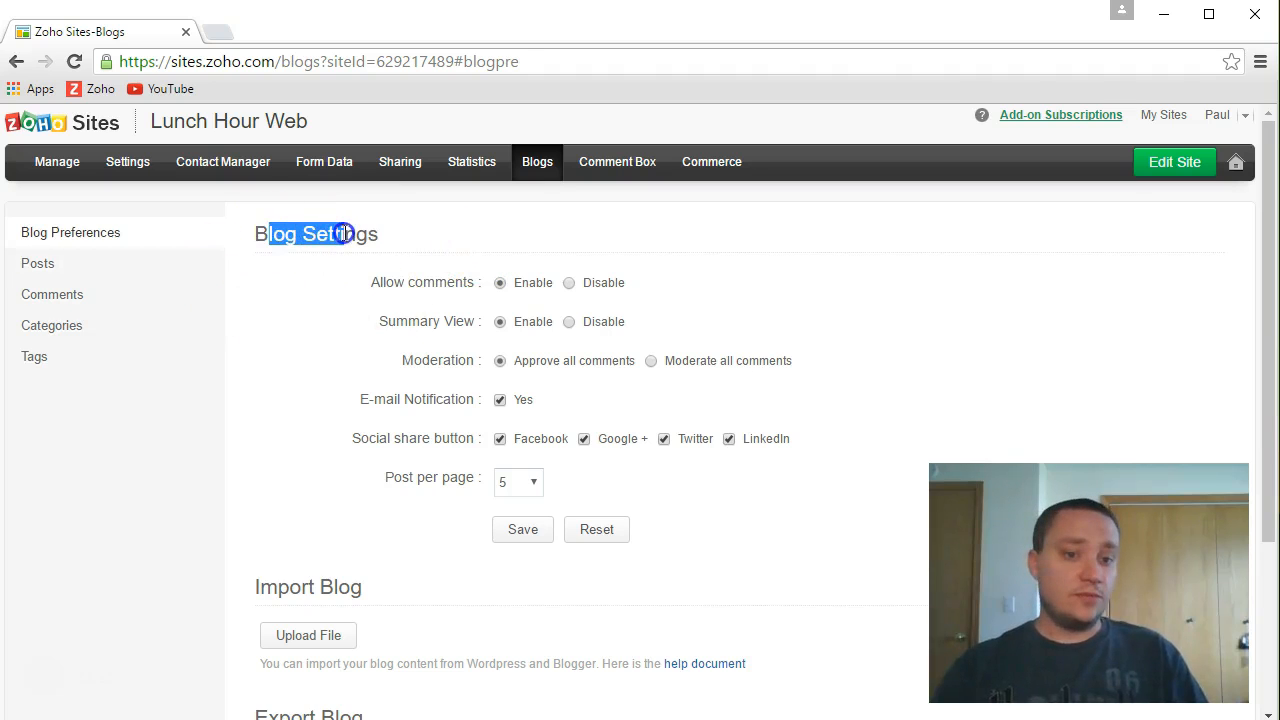
drag(385, 282, 446, 283)
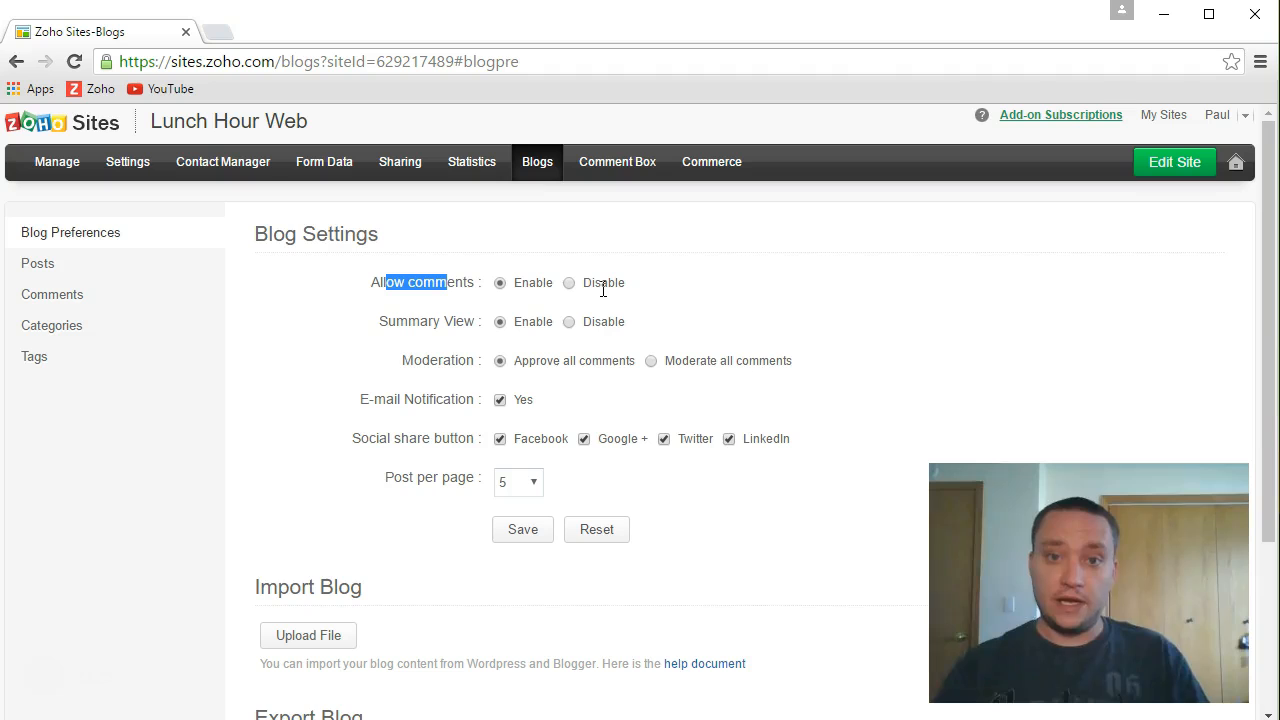
click(404, 321)
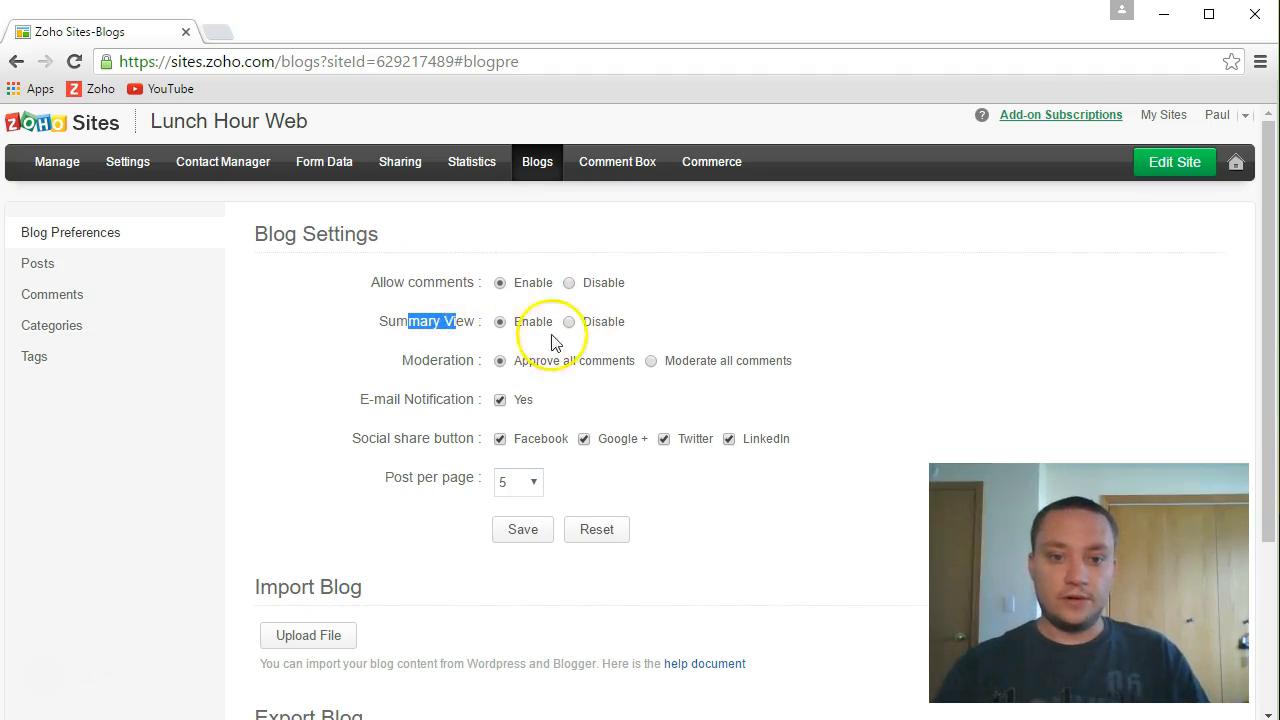
click(437, 358)
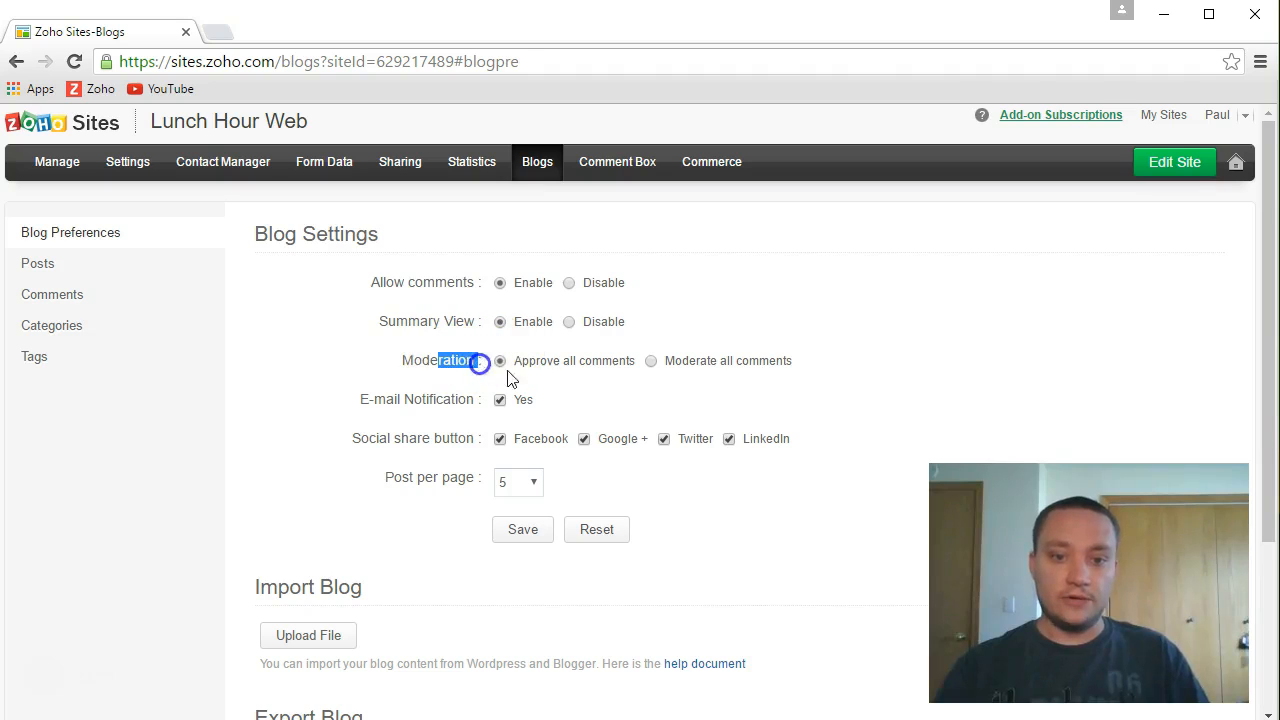
drag(521, 361, 792, 364)
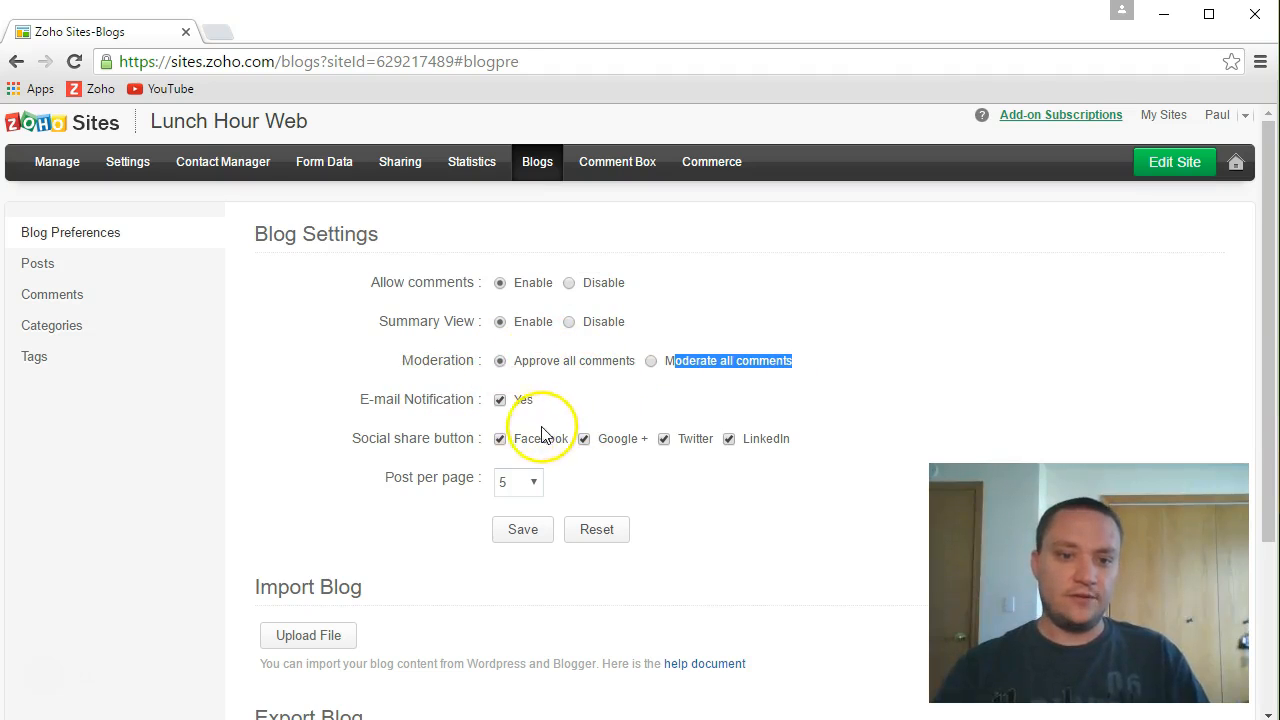
- Review the e-mail notification and social share button settings, and look through the available posts-per-page choices
click(377, 410)
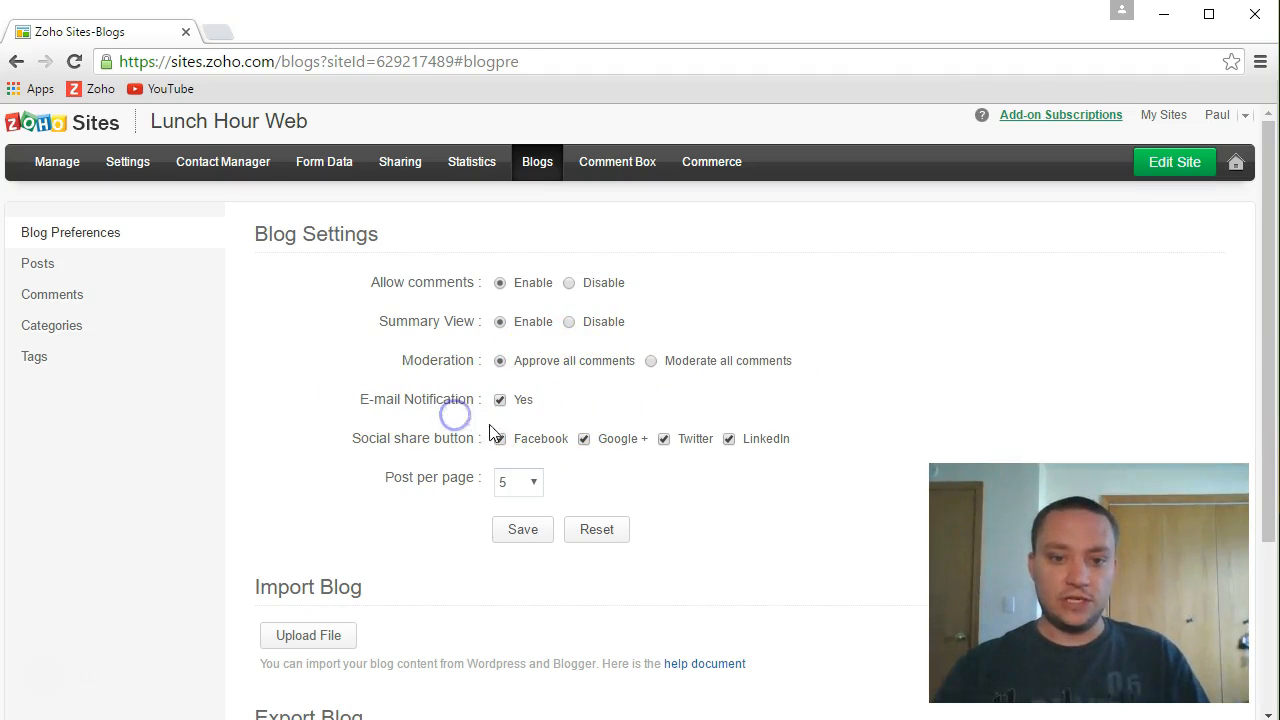
click(362, 441)
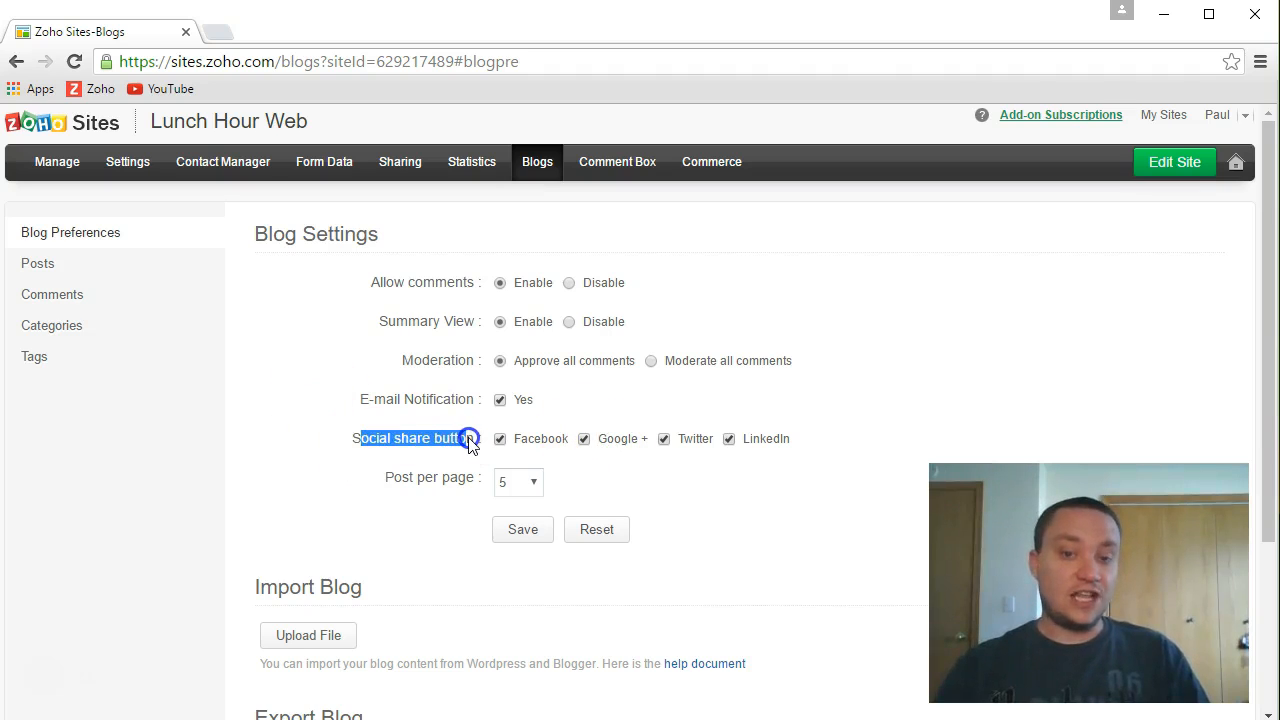
drag(470, 445, 472, 442)
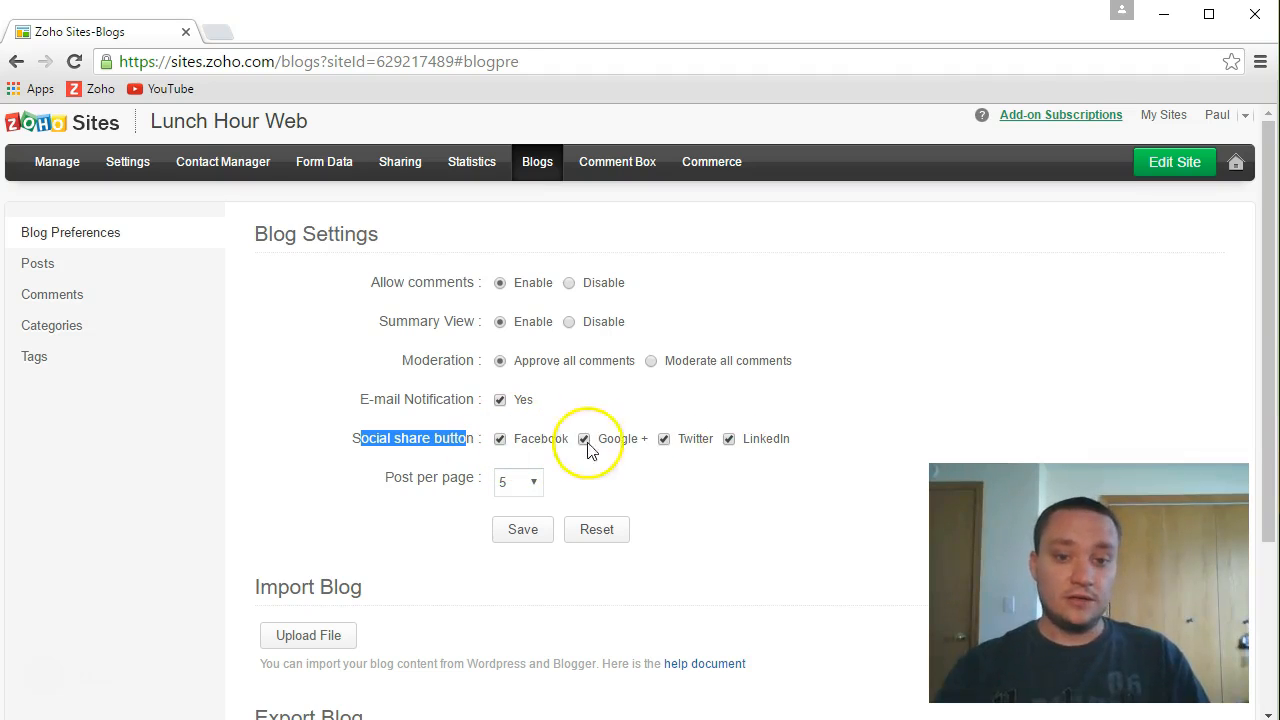
click(522, 480)
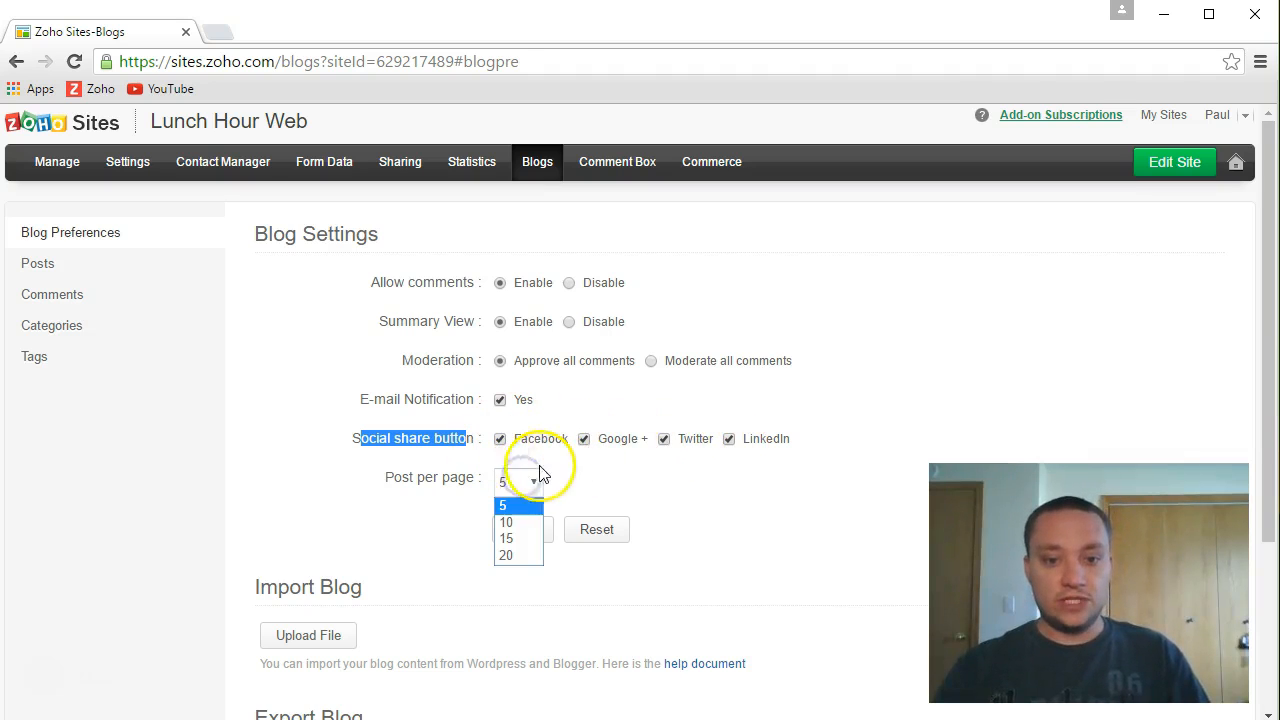
click(639, 485)
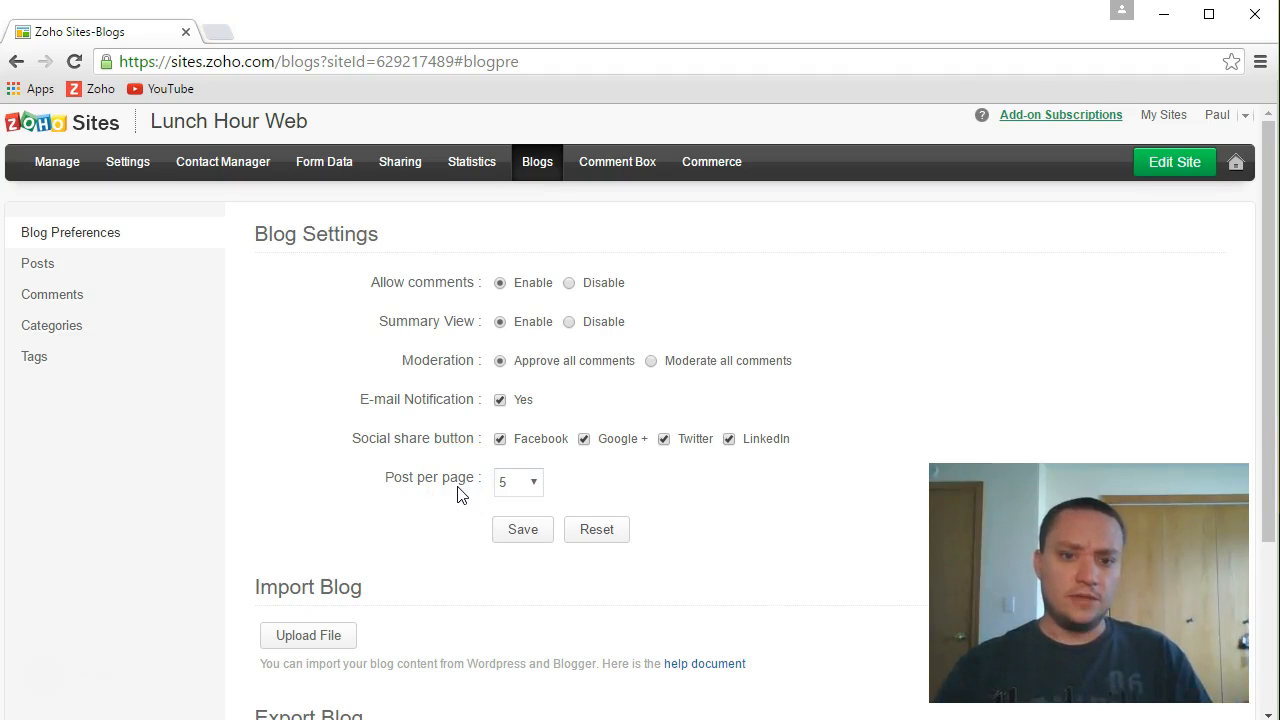
- Look through the blog's posts, comments, categories and tags, including the rename option for the Discussion category
click(45, 266)
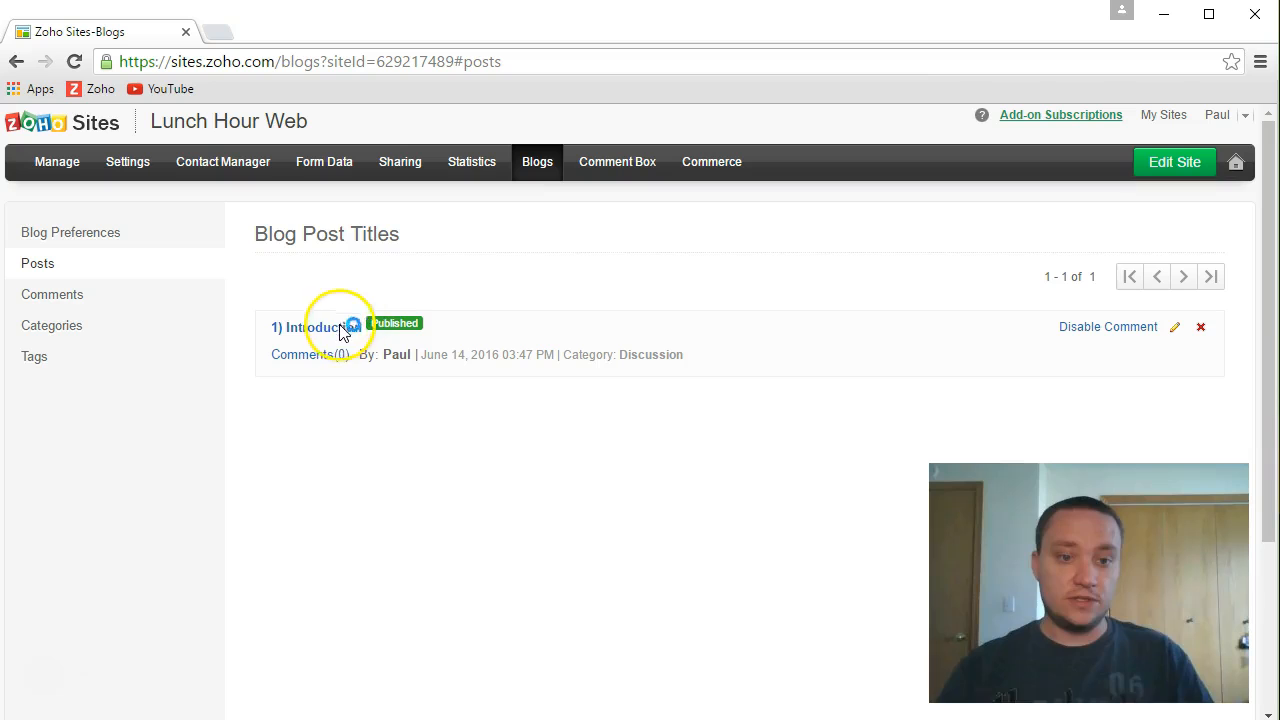
click(107, 304)
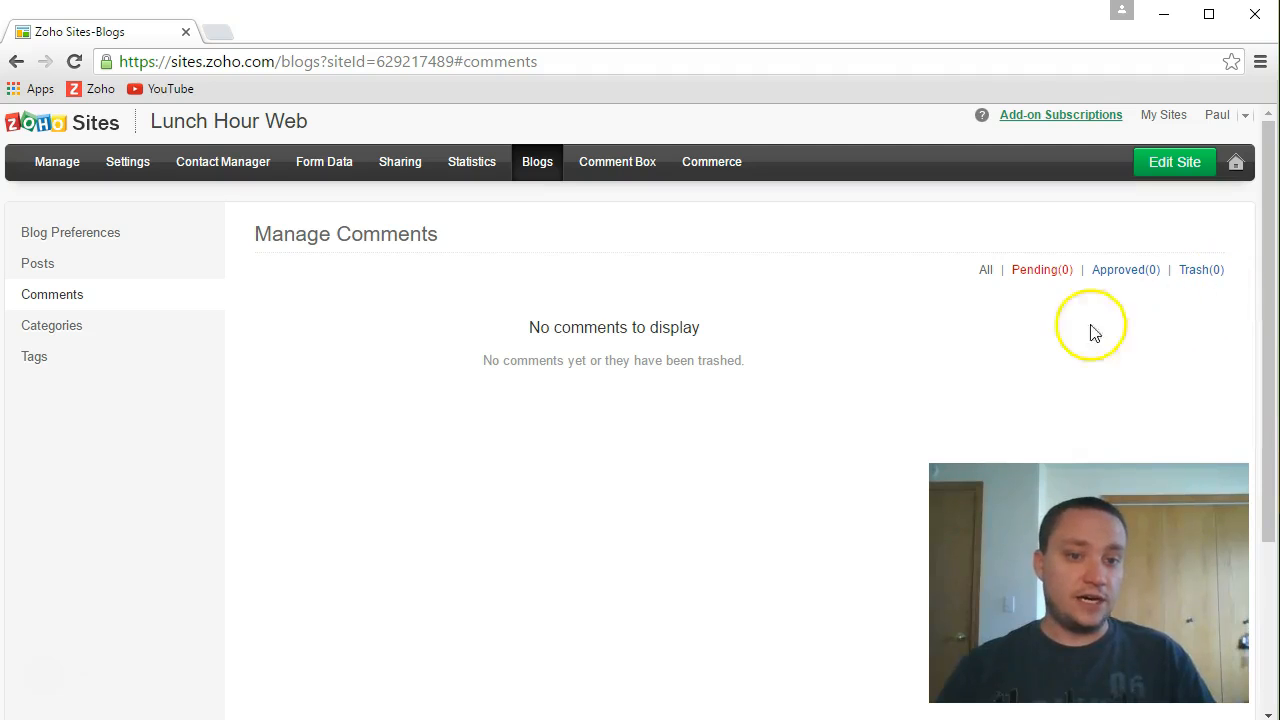
click(148, 345)
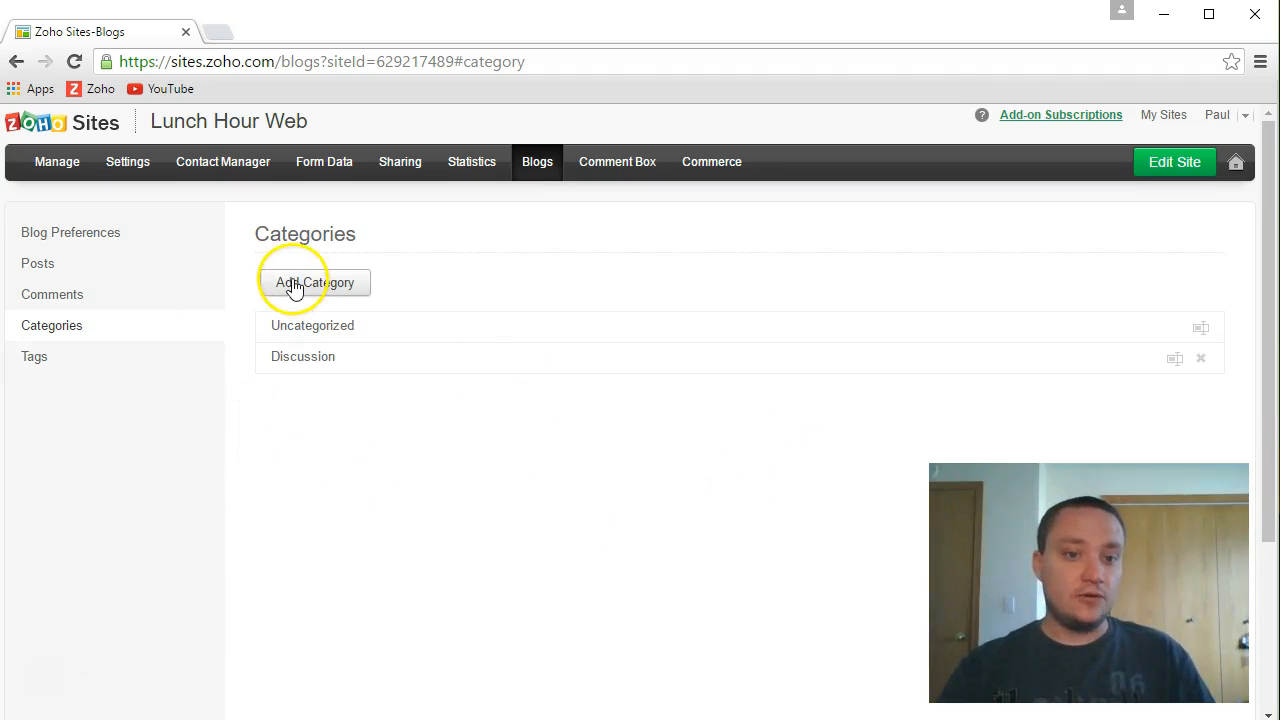
click(1175, 358)
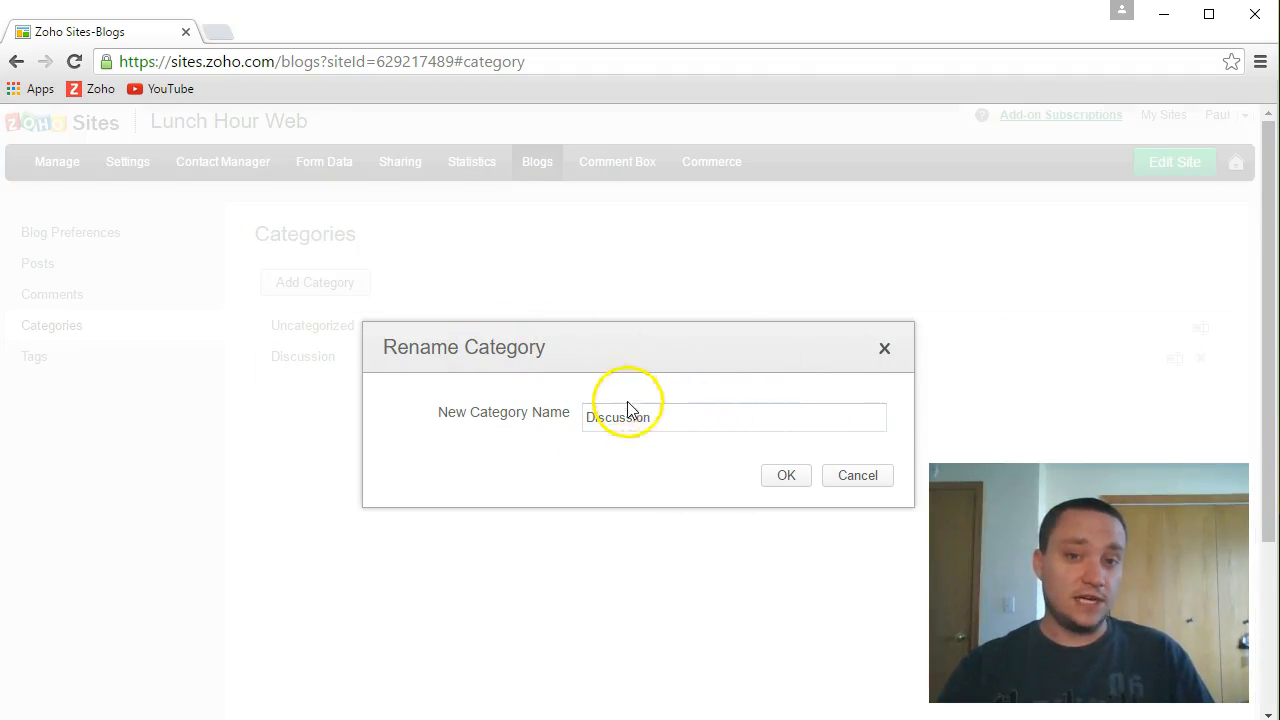
click(852, 480)
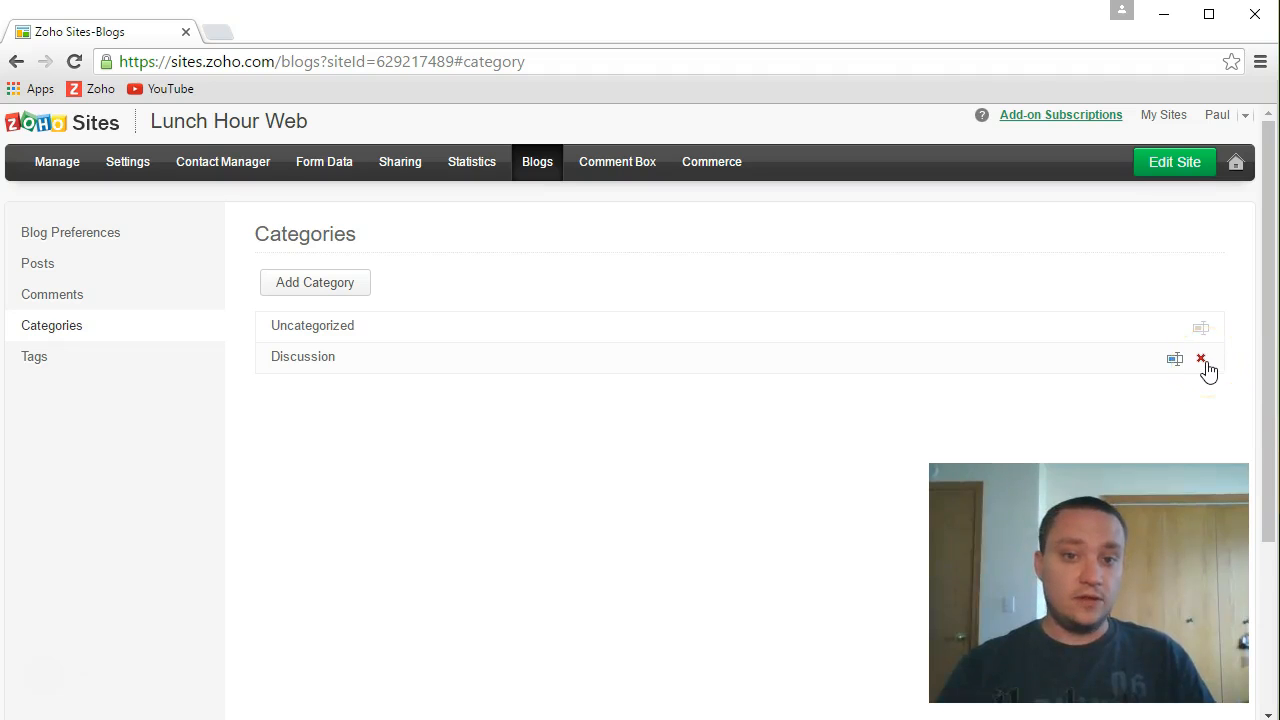
click(151, 352)
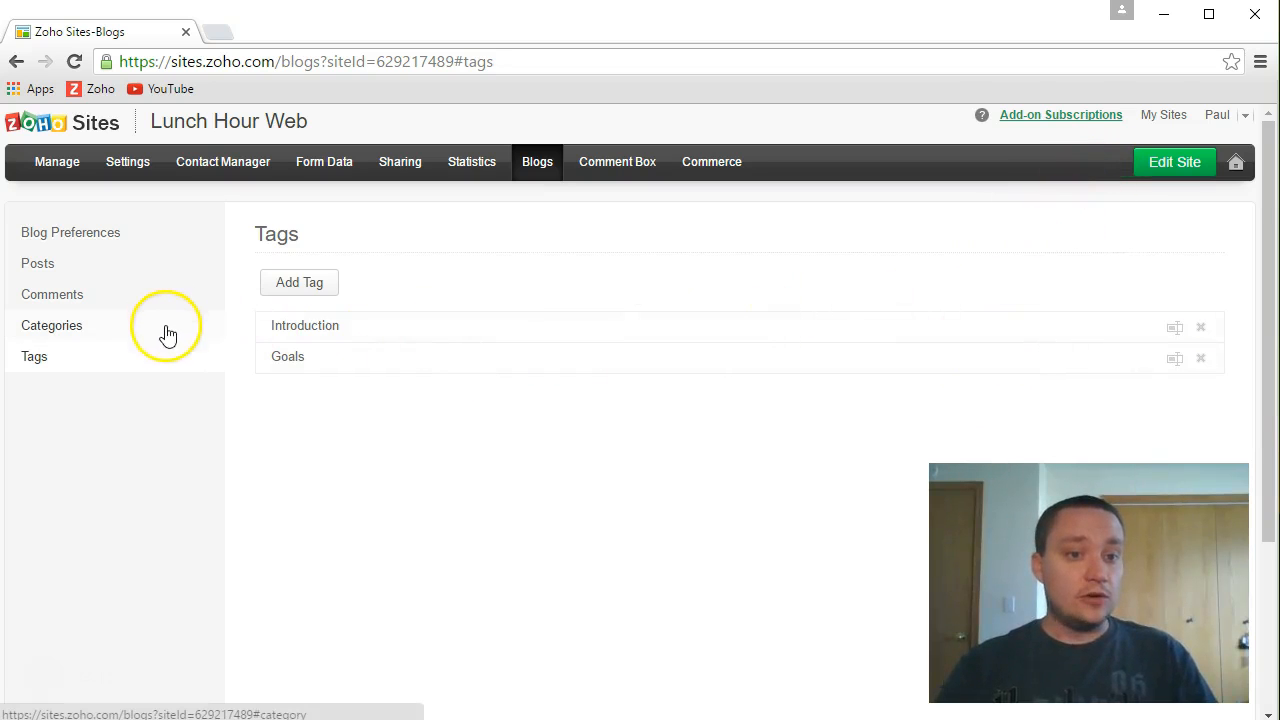
- Return to the site builder and look over the Introduction post and blog sidebar on the Videos page
click(1168, 160)
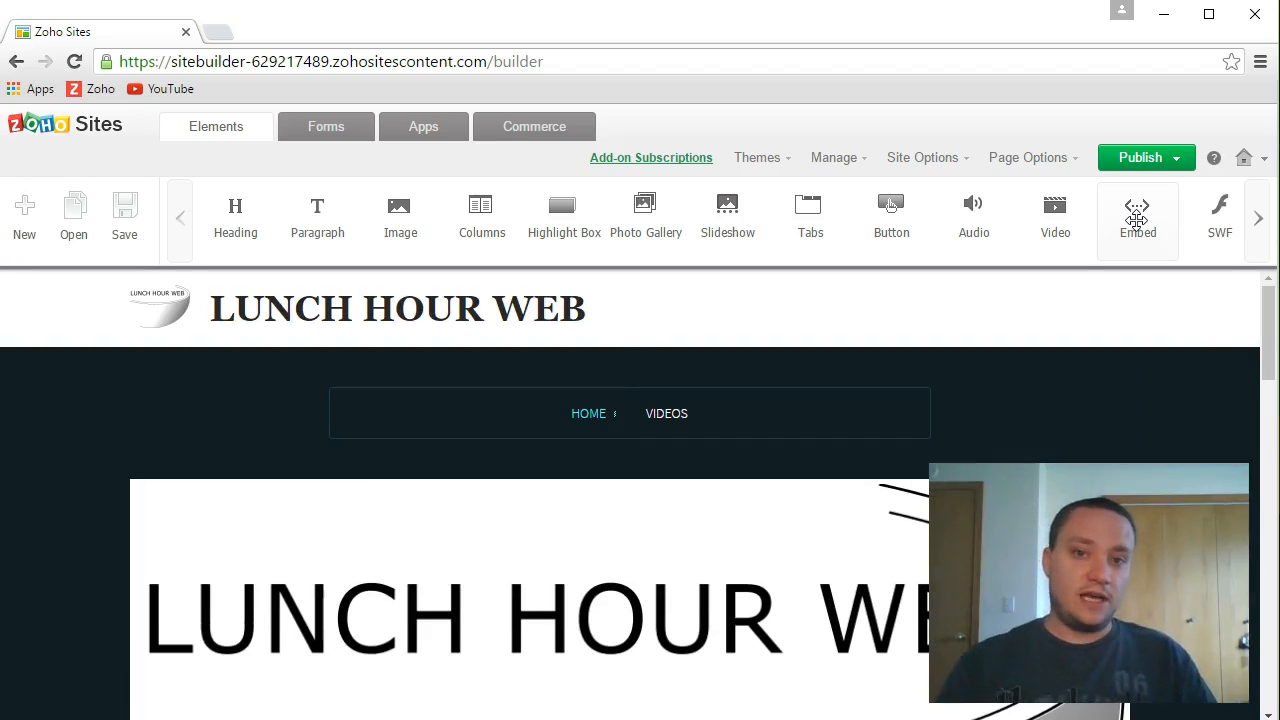
click(662, 413)
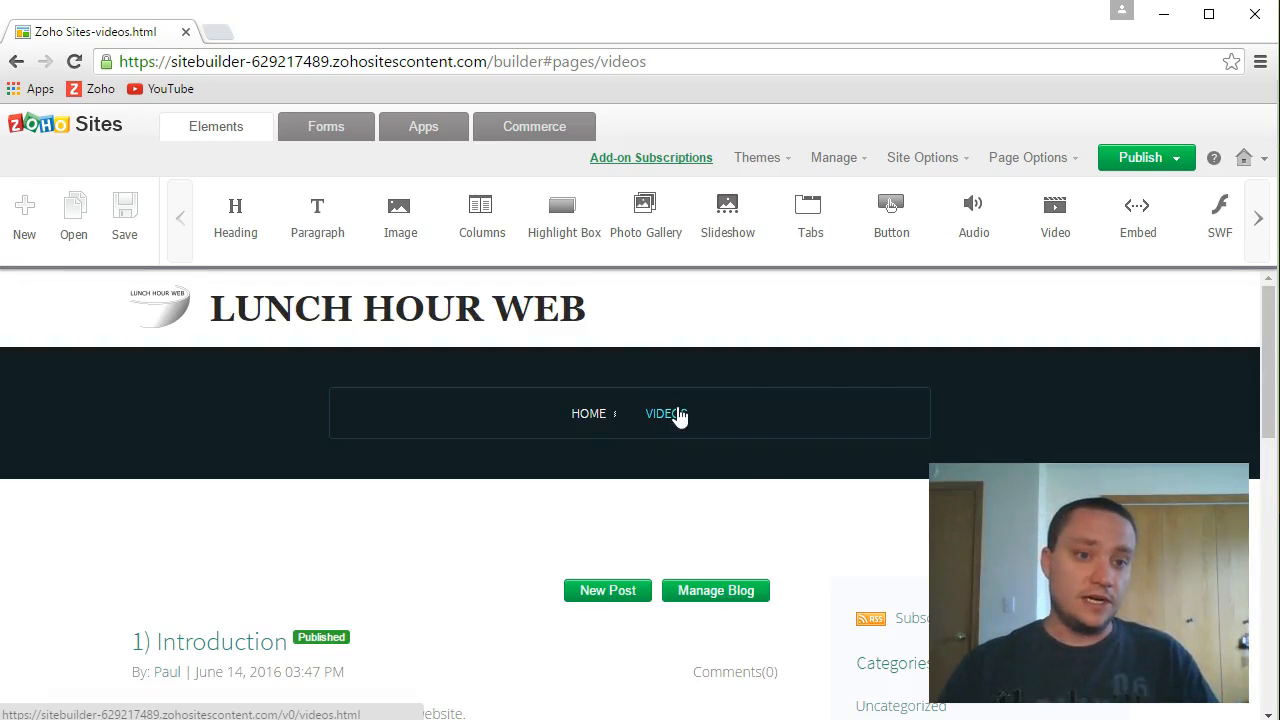
scroll(750, 427, down, 1)
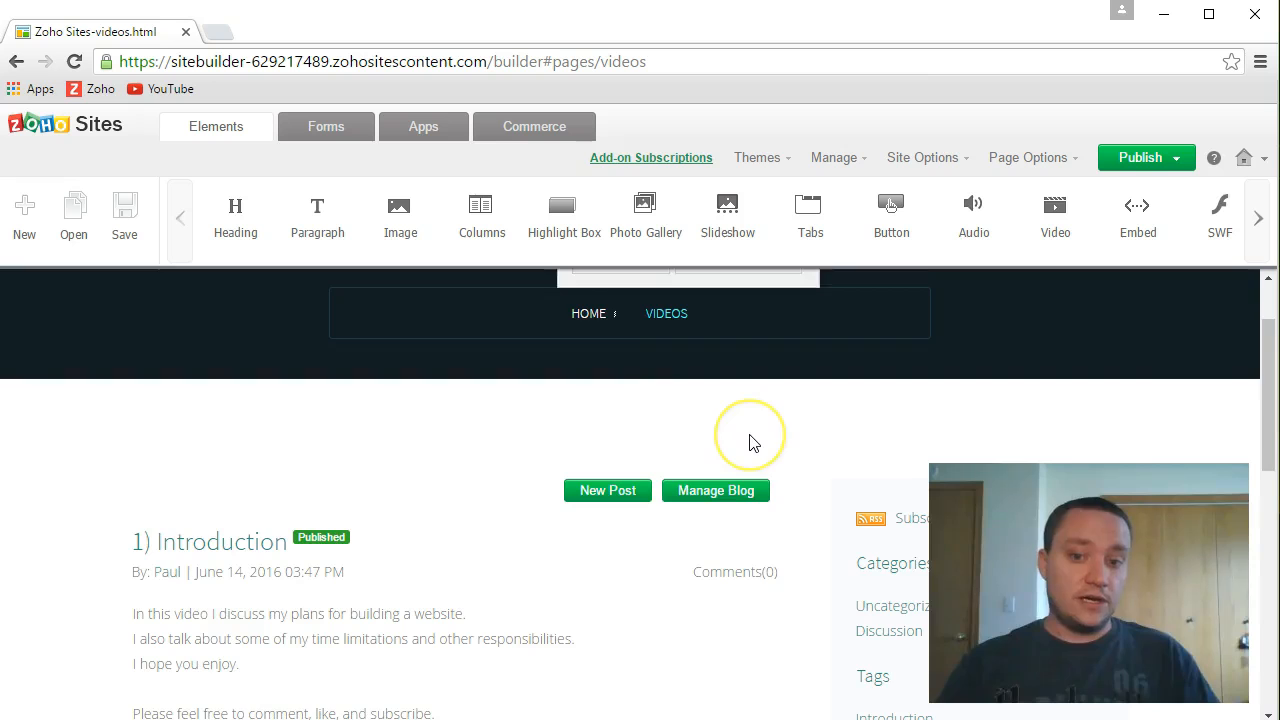
scroll(752, 443, down, 3)
scroll(963, 349, up, 1)
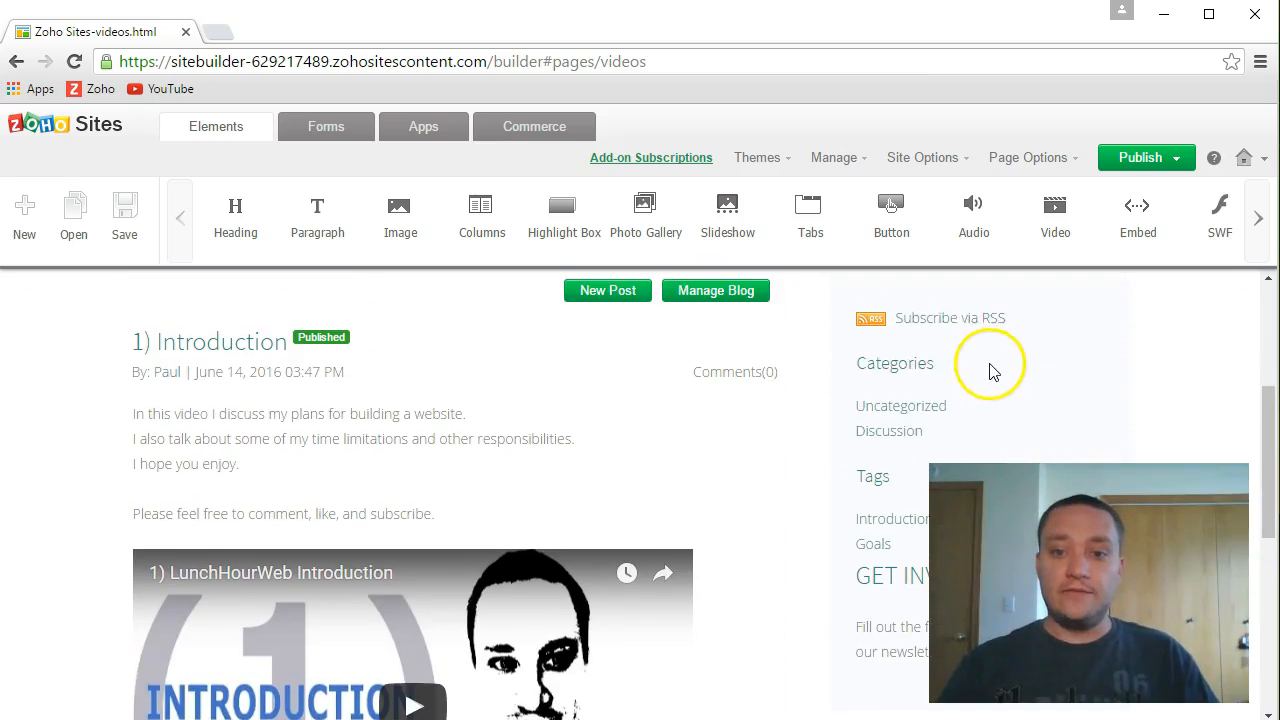
scroll(811, 407, down, 1)
scroll(811, 407, down, 3)
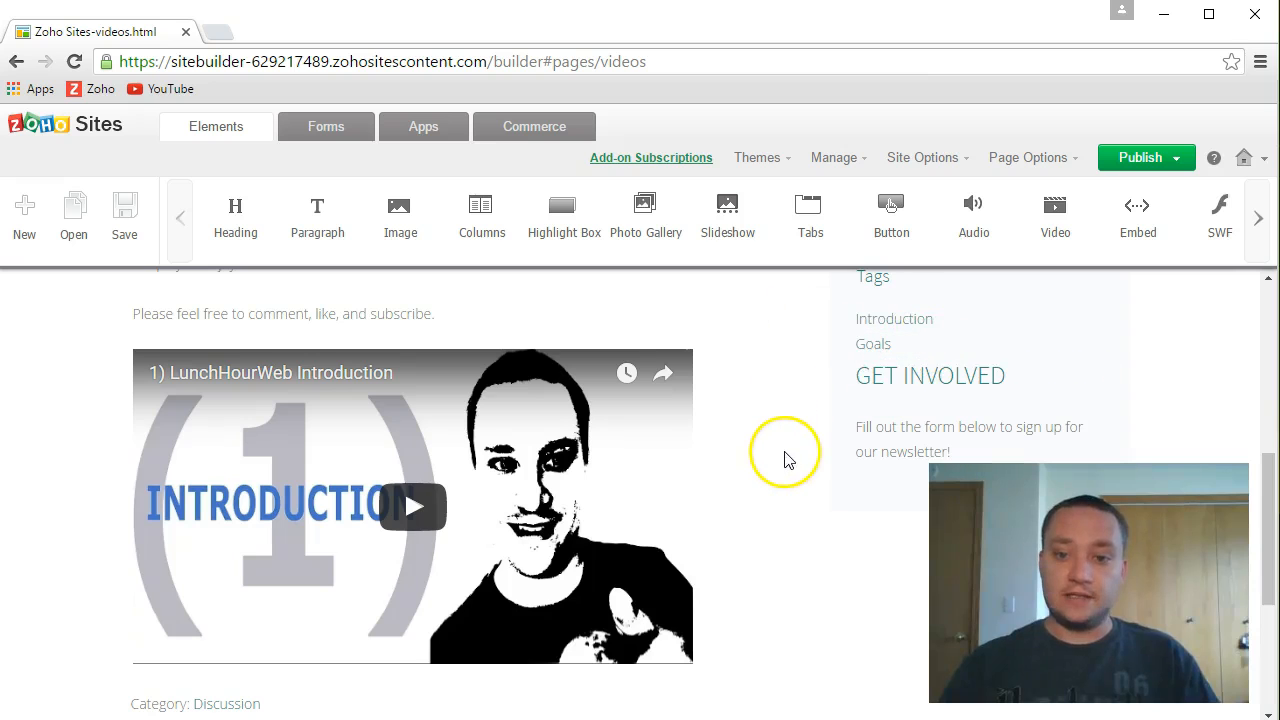
scroll(785, 455, up, 1)
scroll(786, 456, up, 1)
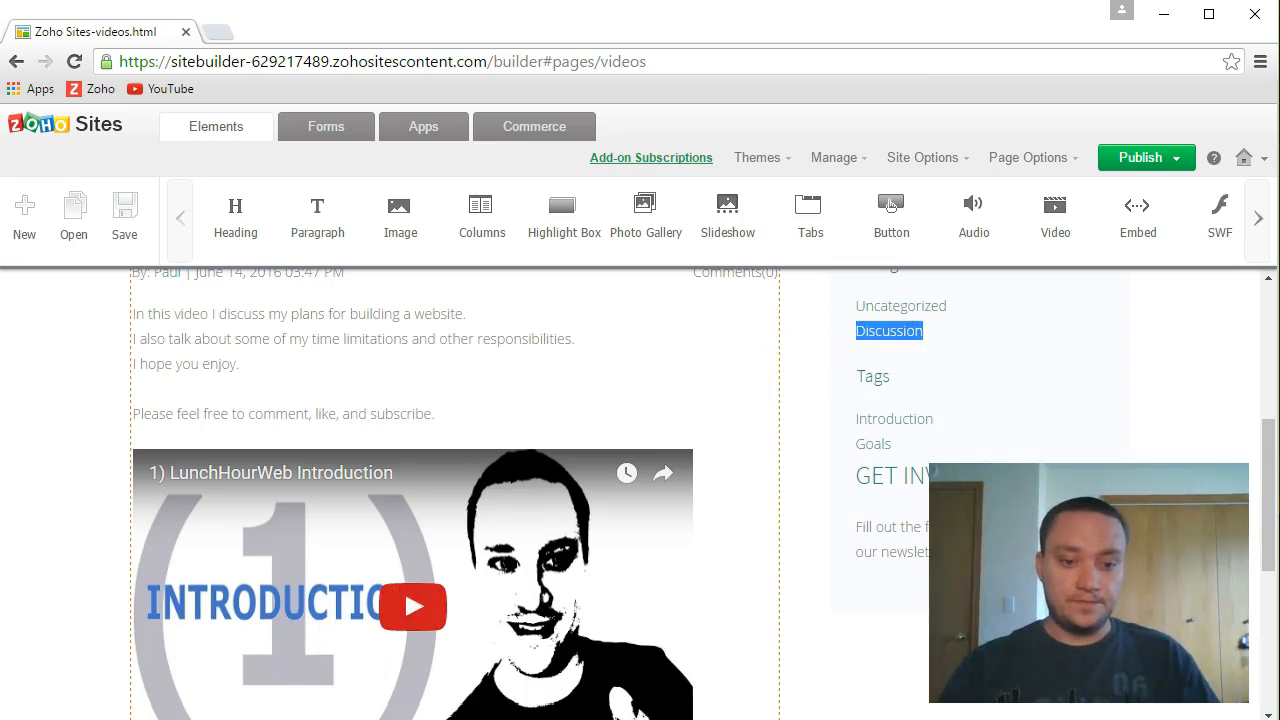
- Switch to the live Lunch Hour Web site and view the posts in the Discussion category
click(290, 718)
click(422, 700)
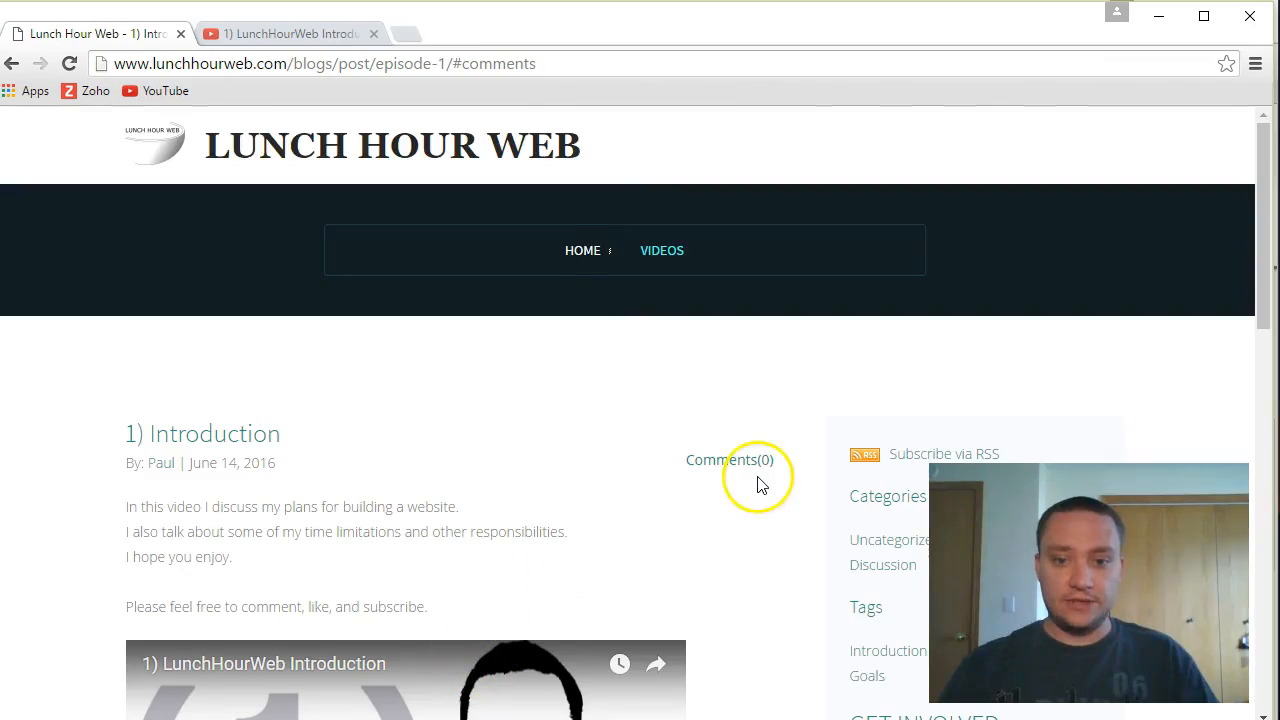
scroll(886, 494, down, 1)
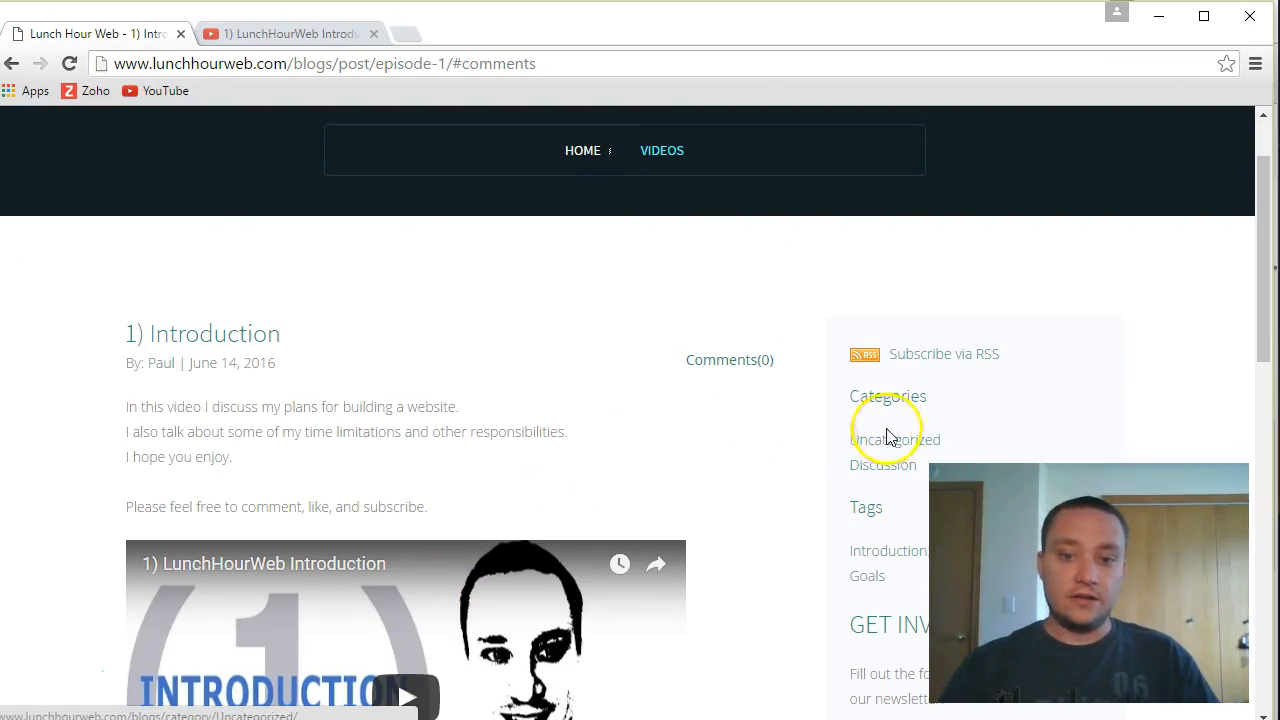
click(872, 472)
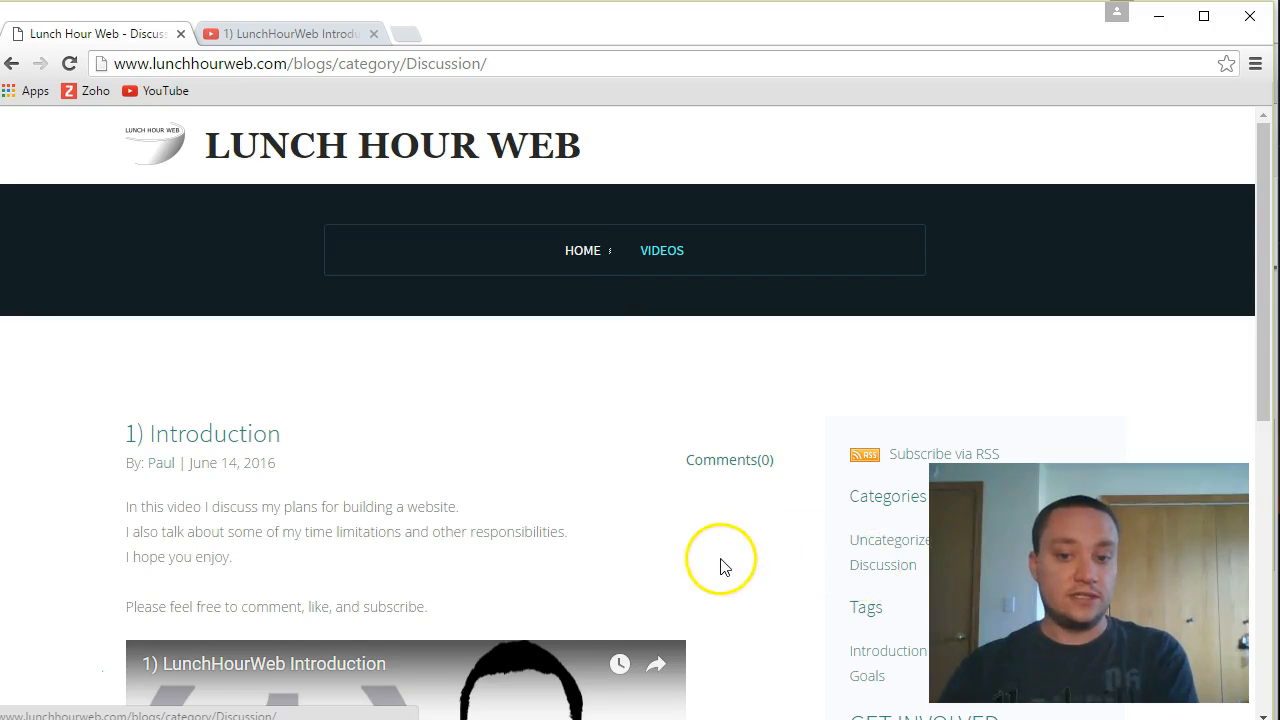
scroll(727, 566, down, 3)
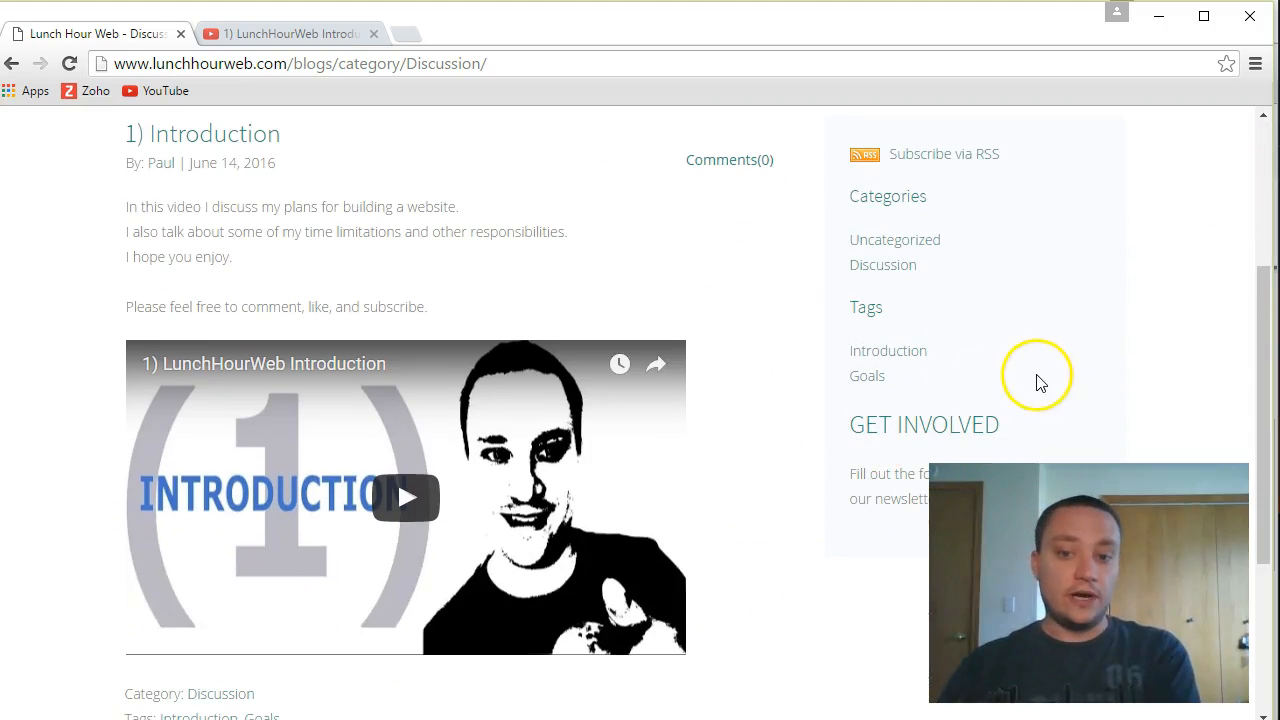
- Filter the live blog by the Goals tag and look over the matching posts
click(873, 386)
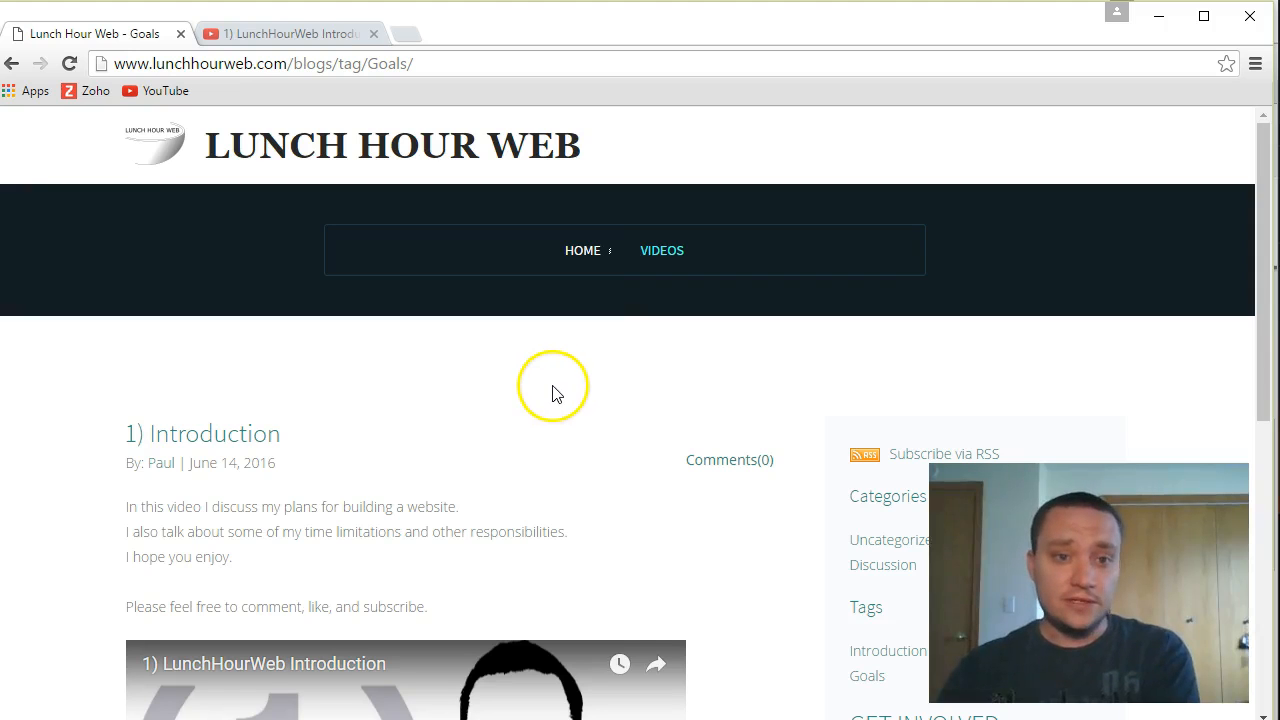
scroll(737, 540, down, 2)
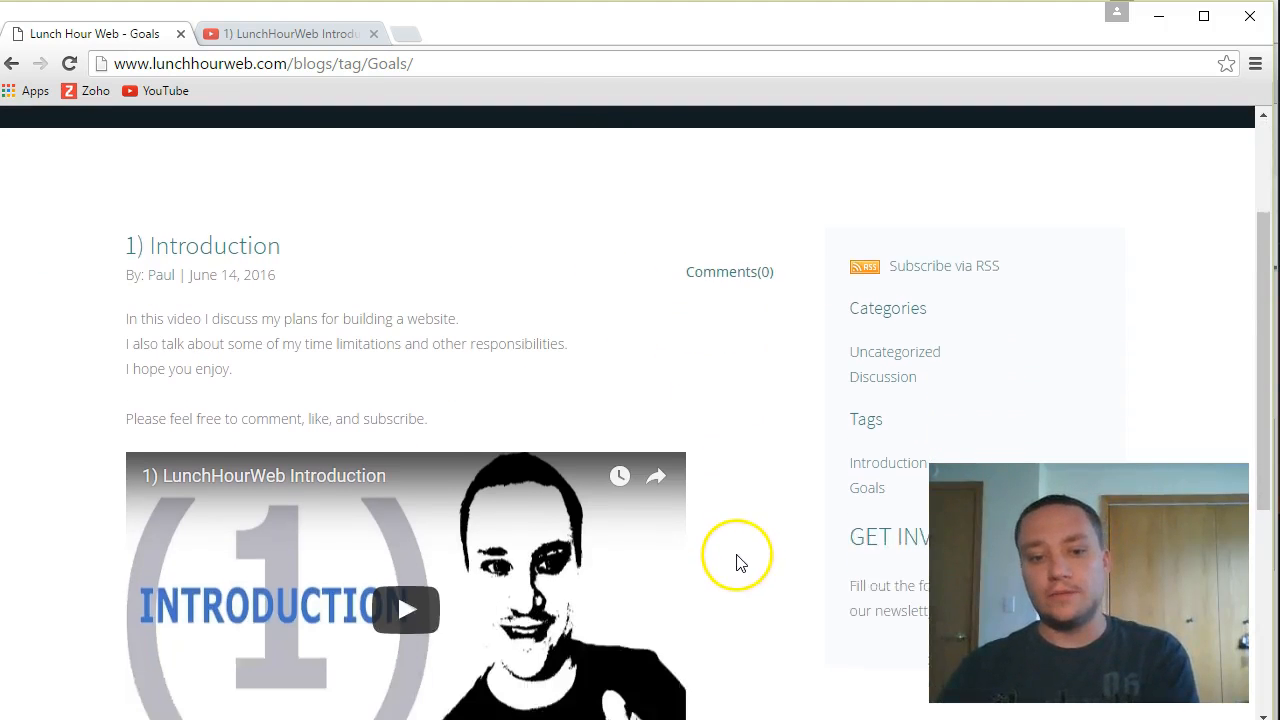
scroll(737, 562, down, 1)
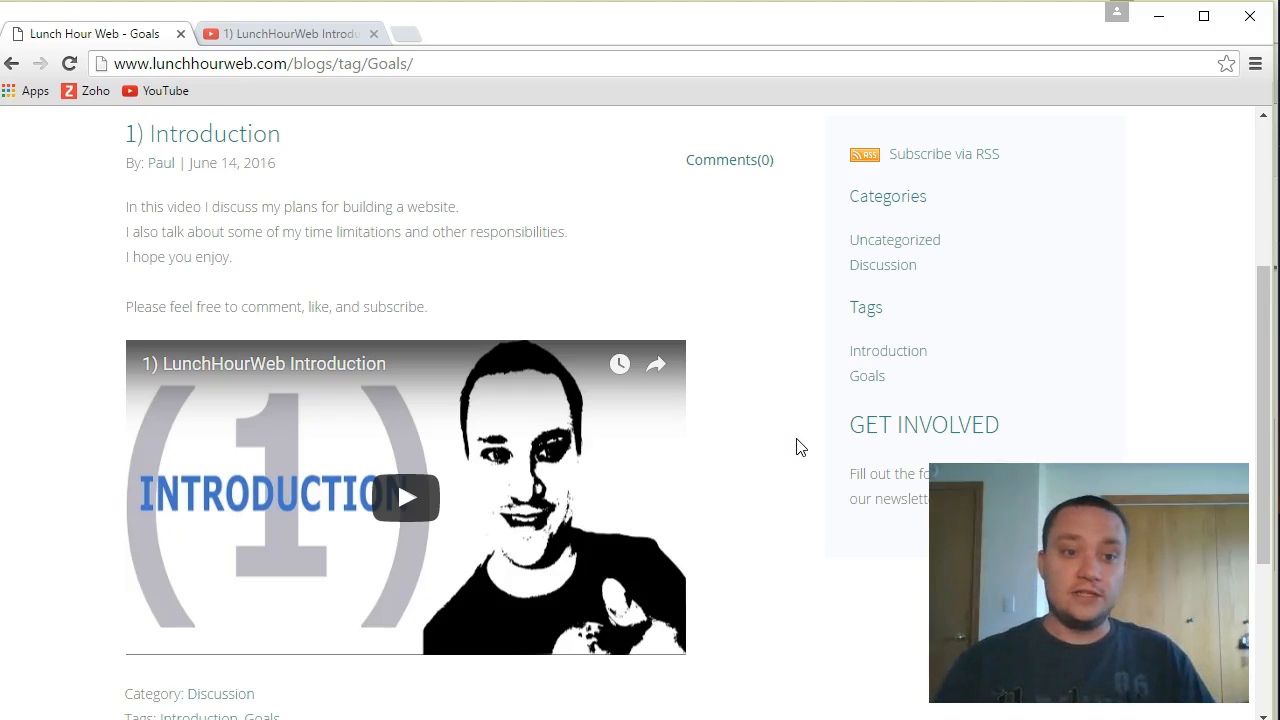
click(743, 490)
- Switch to the YouTube window with the LunchHourWeb Introduction video and open the Lunch Hour Web channel
mouse_move(258, 716)
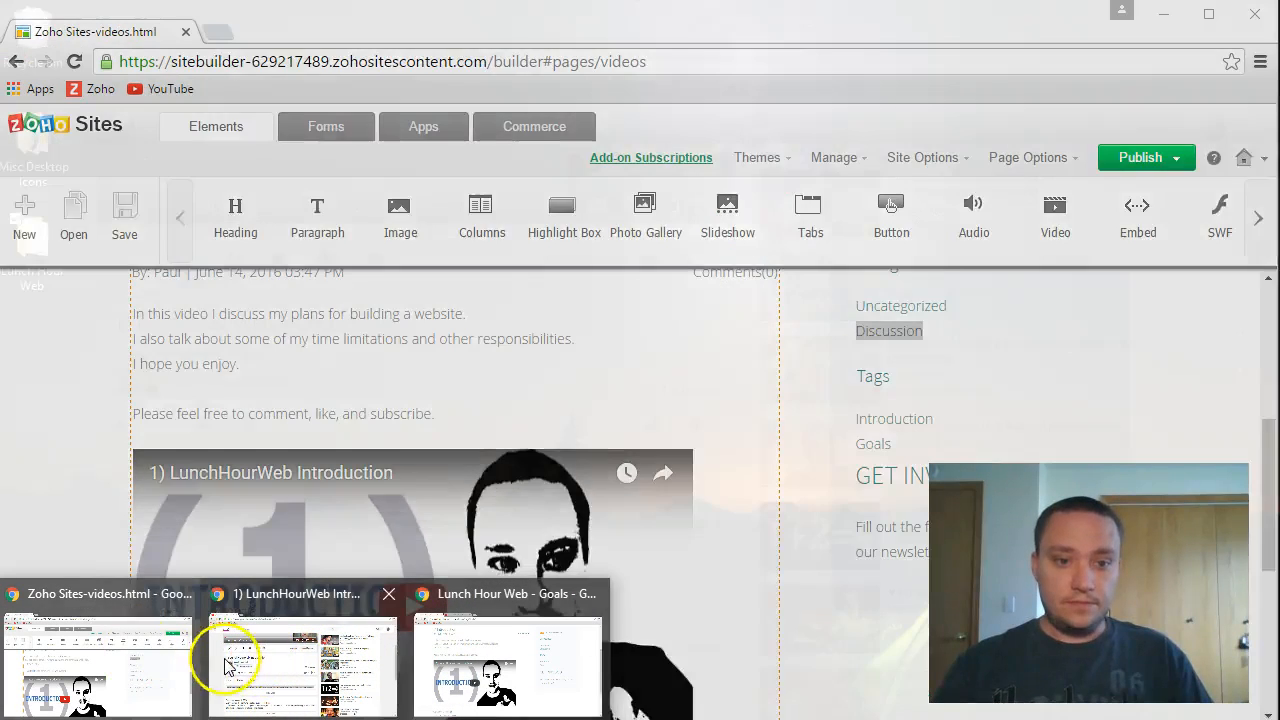
click(268, 673)
scroll(449, 600, up, 3)
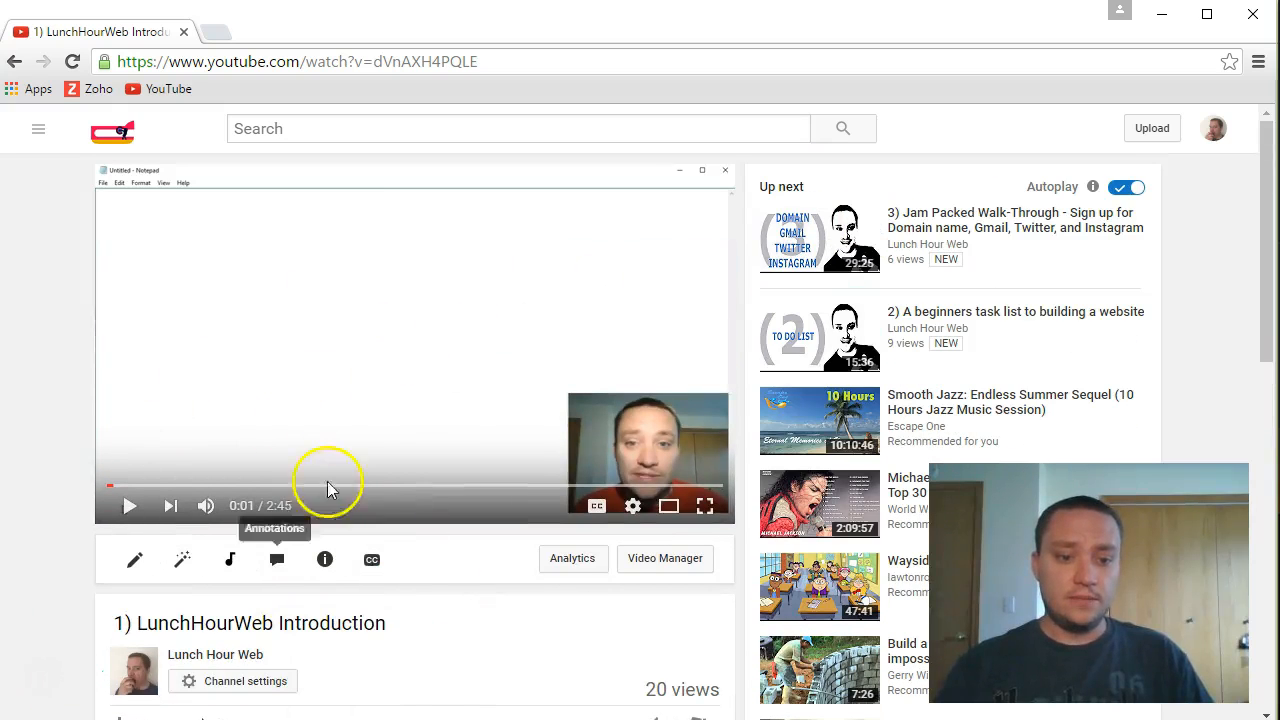
click(192, 656)
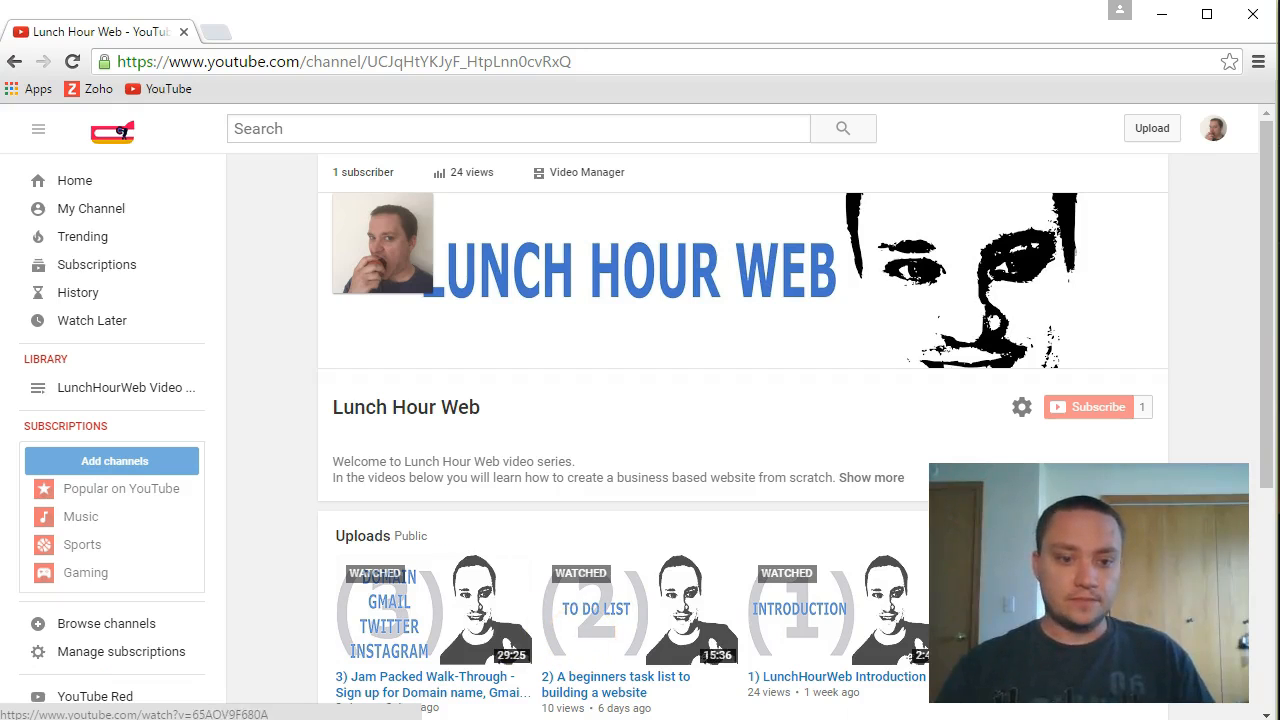
- Switch to File Explorer, open the Videos folder inside Lunch Hour Web and look over the recorded video files
right_click(166, 719)
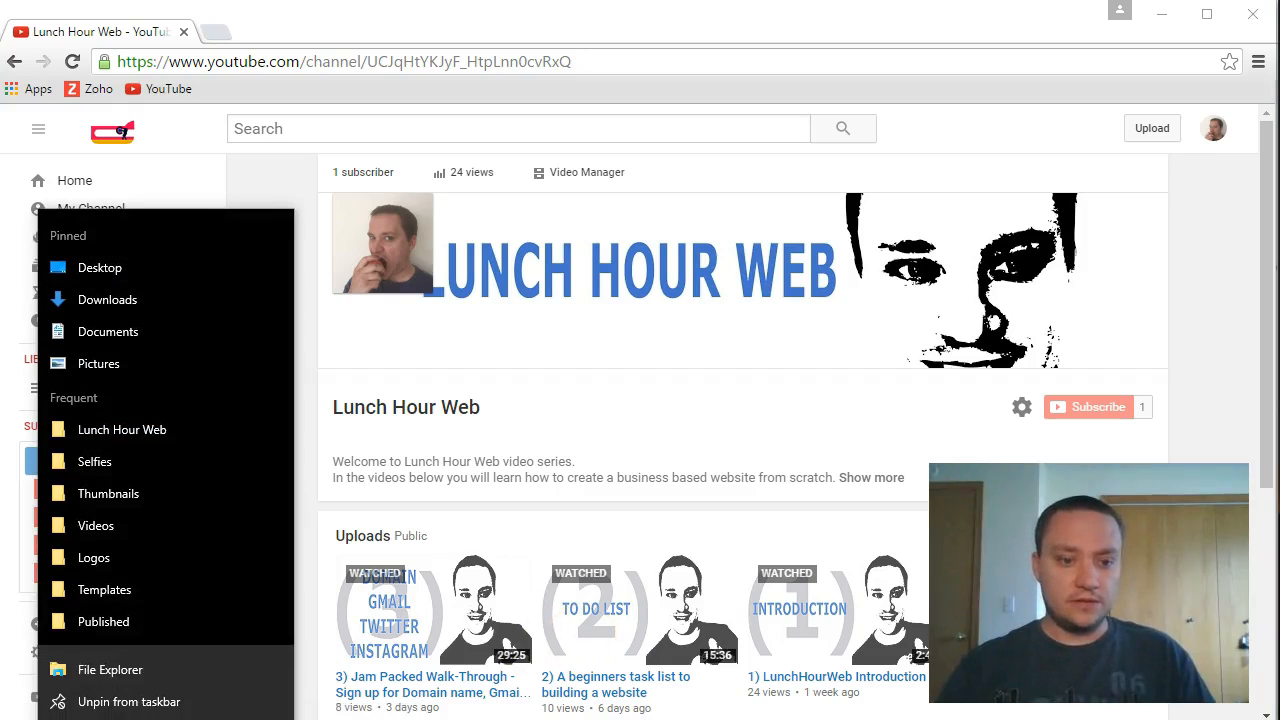
click(144, 430)
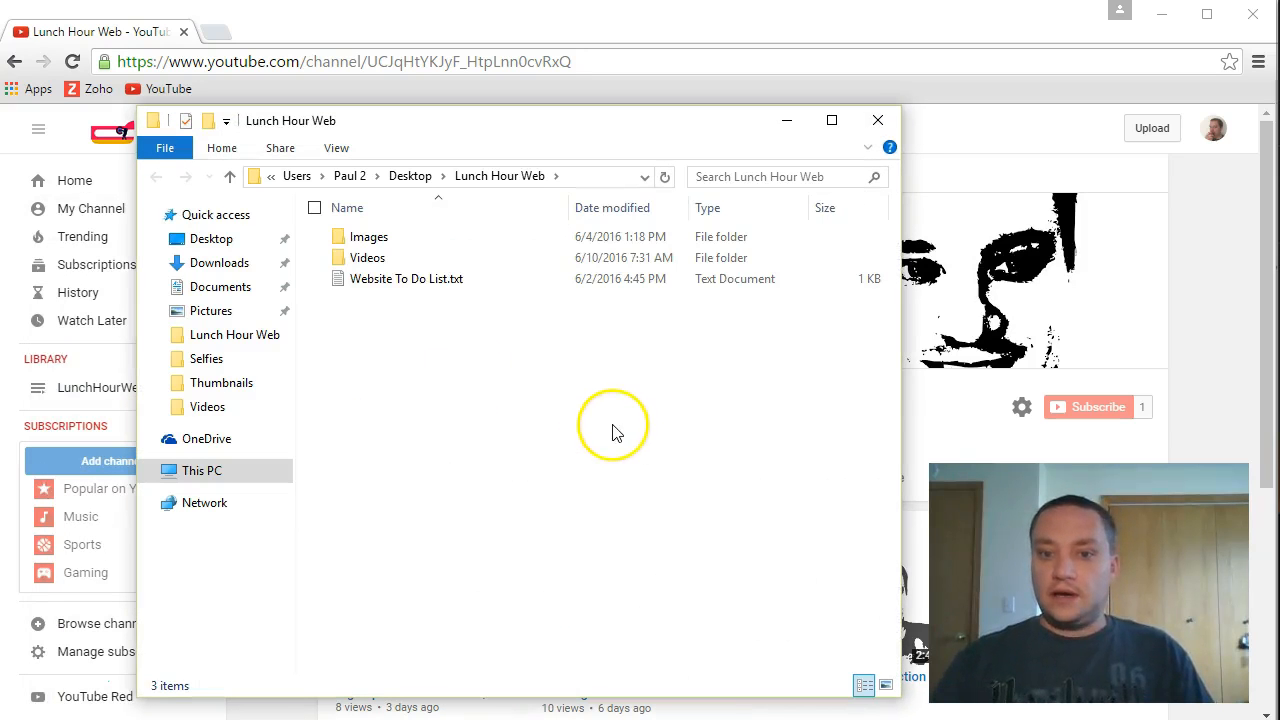
double_click(367, 257)
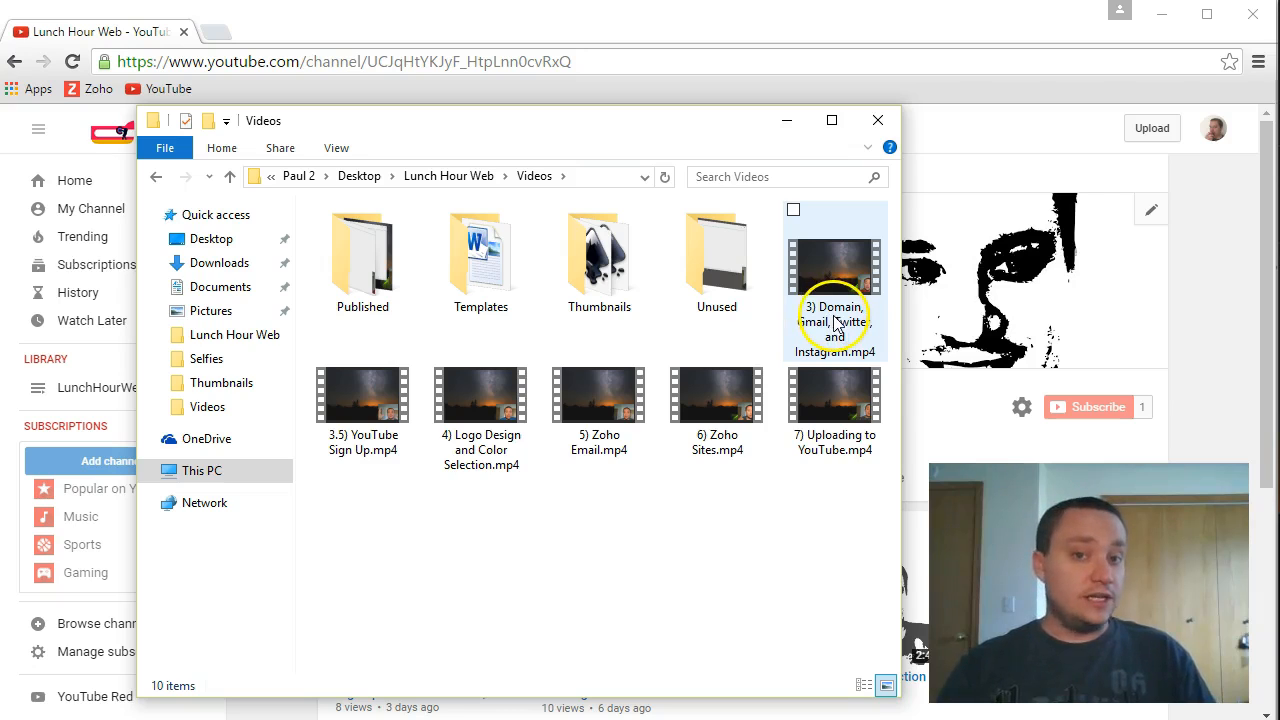
mouse_move(352, 450)
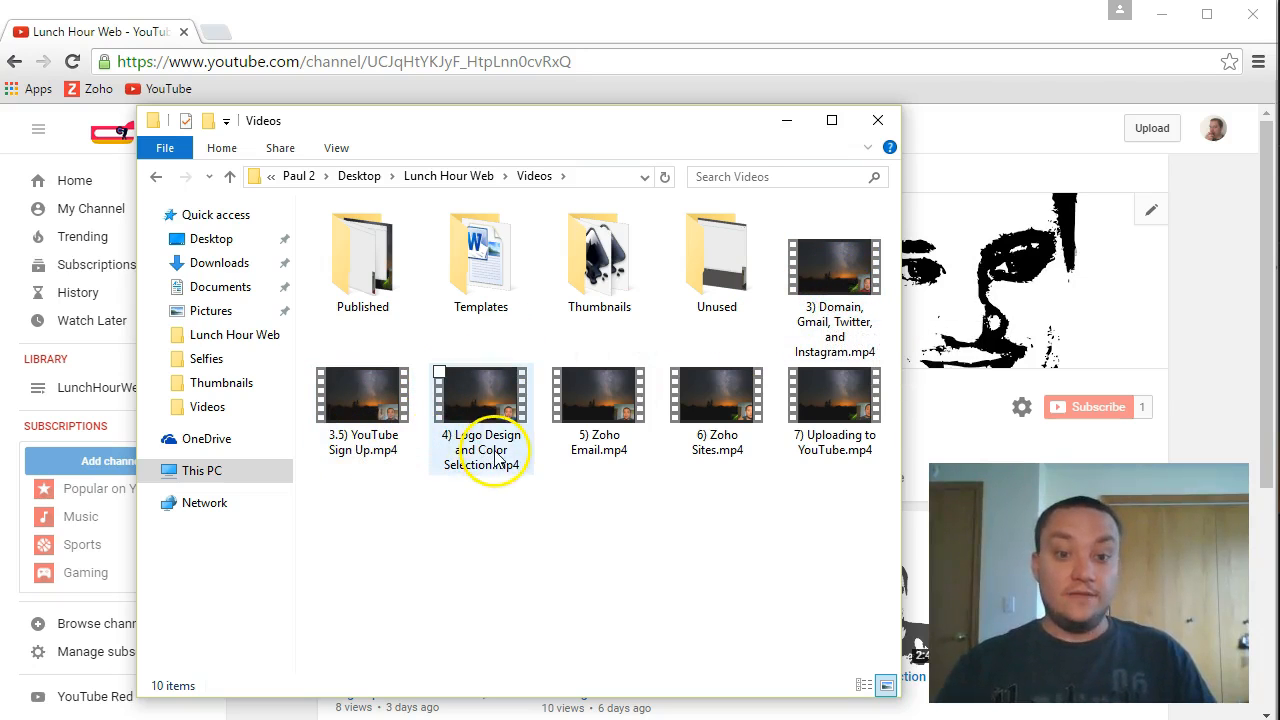
mouse_move(499, 466)
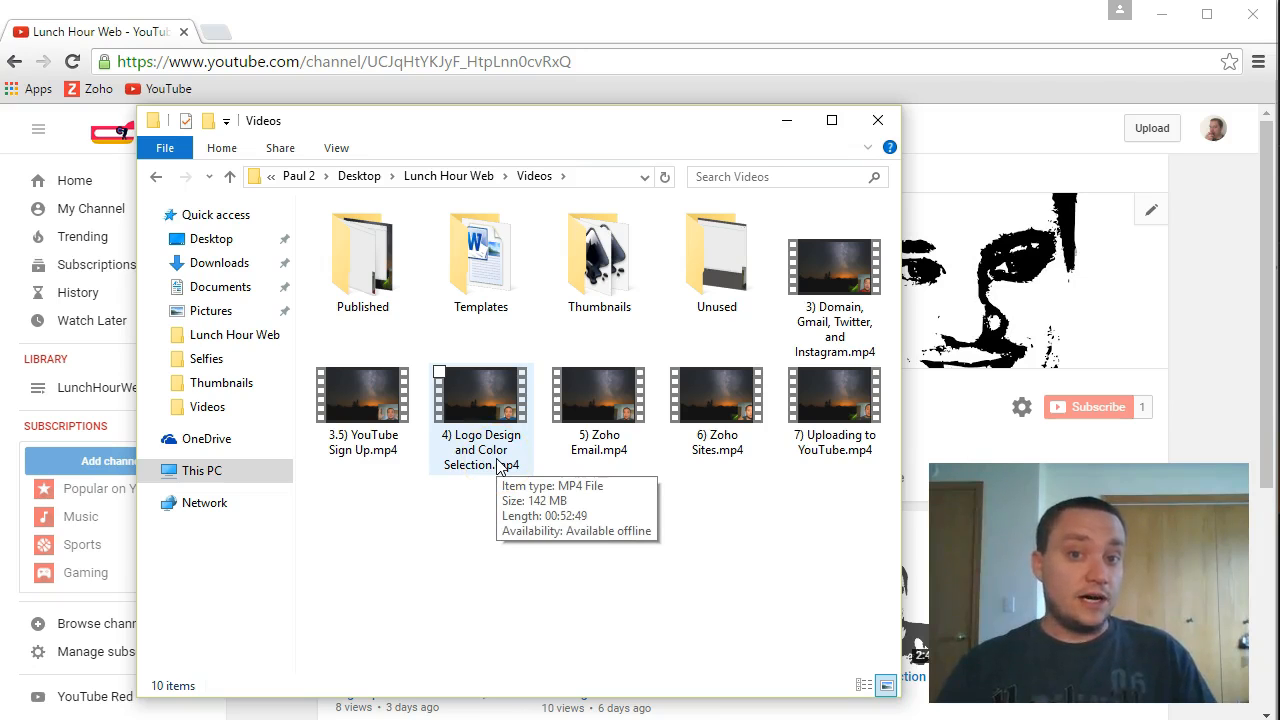
mouse_move(603, 455)
mouse_move(720, 443)
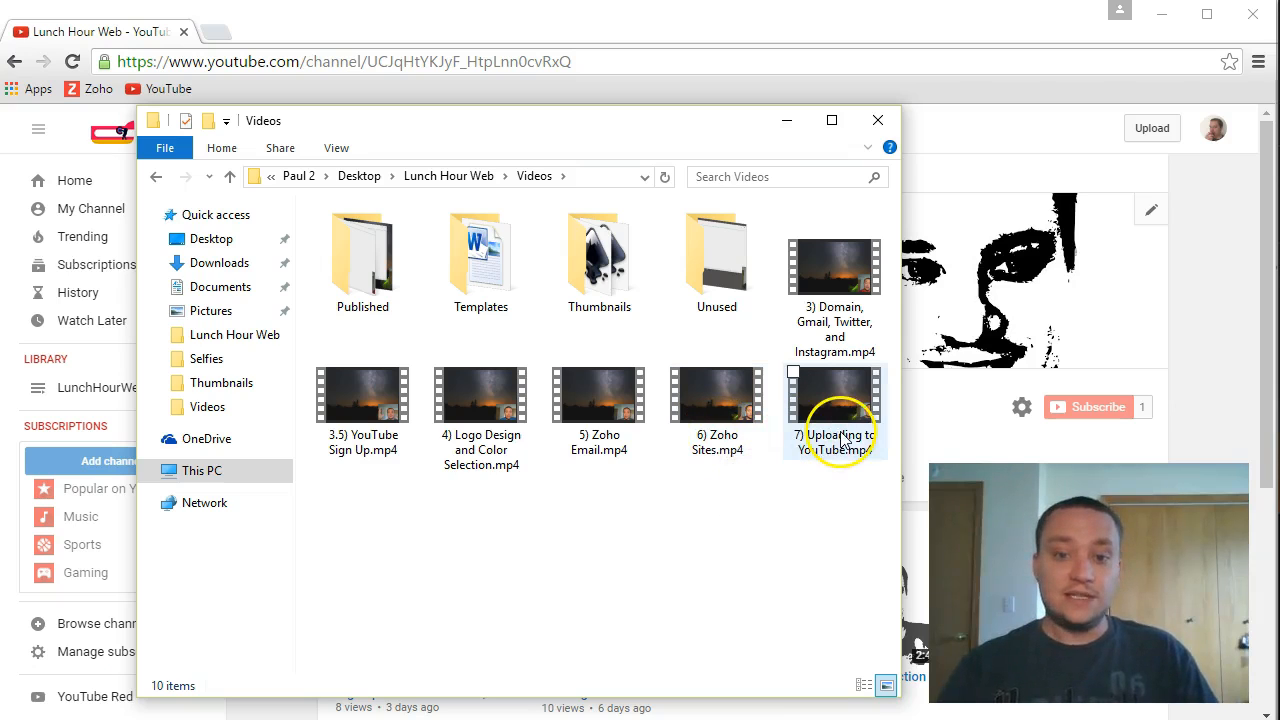
mouse_move(848, 432)
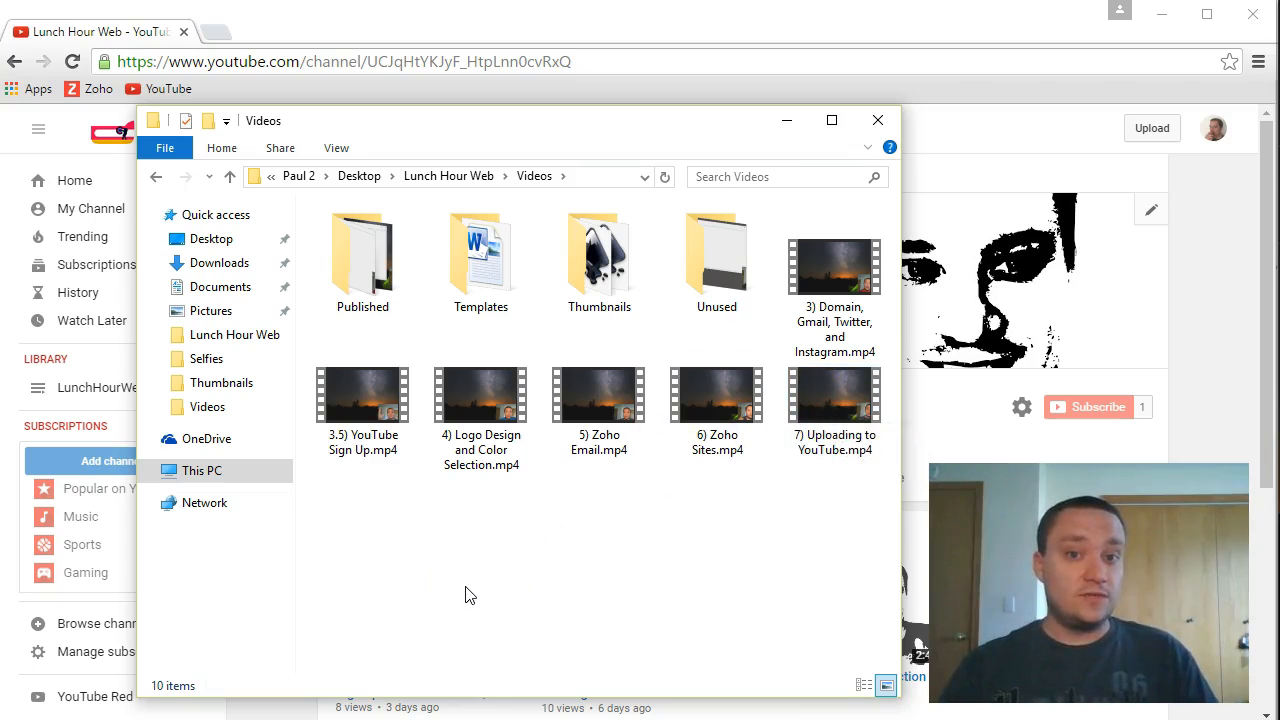
click(422, 545)
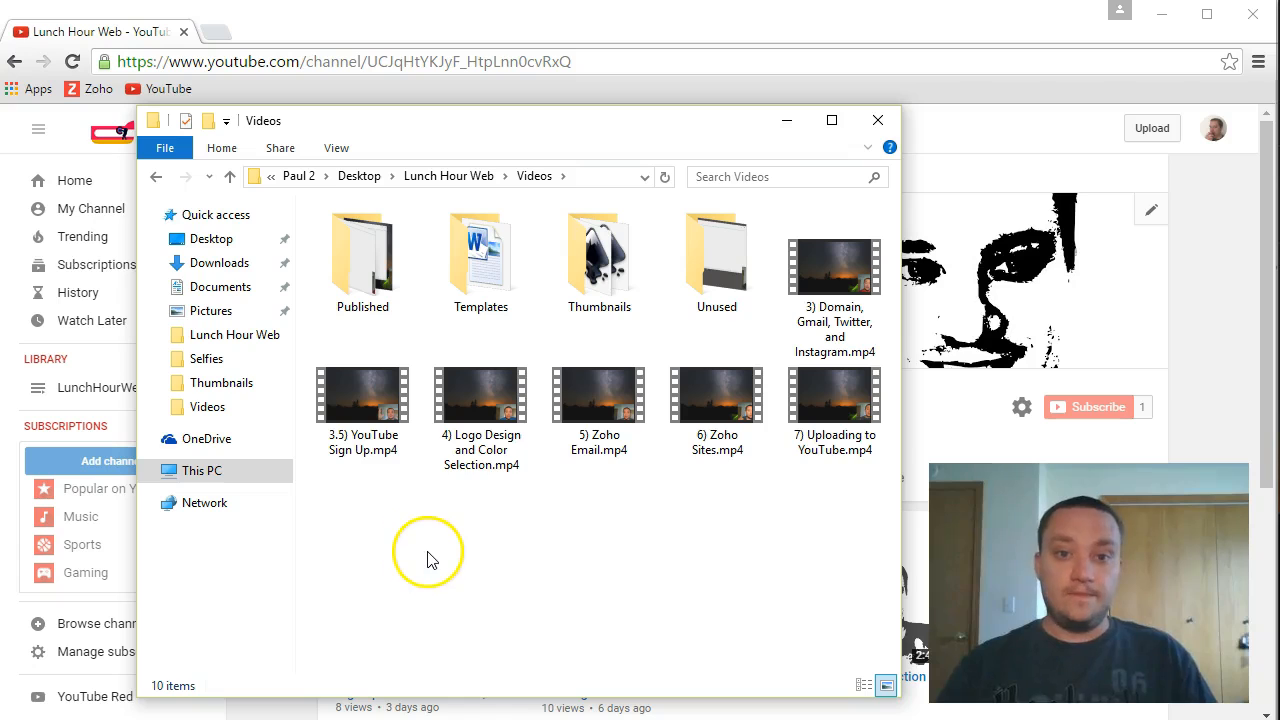